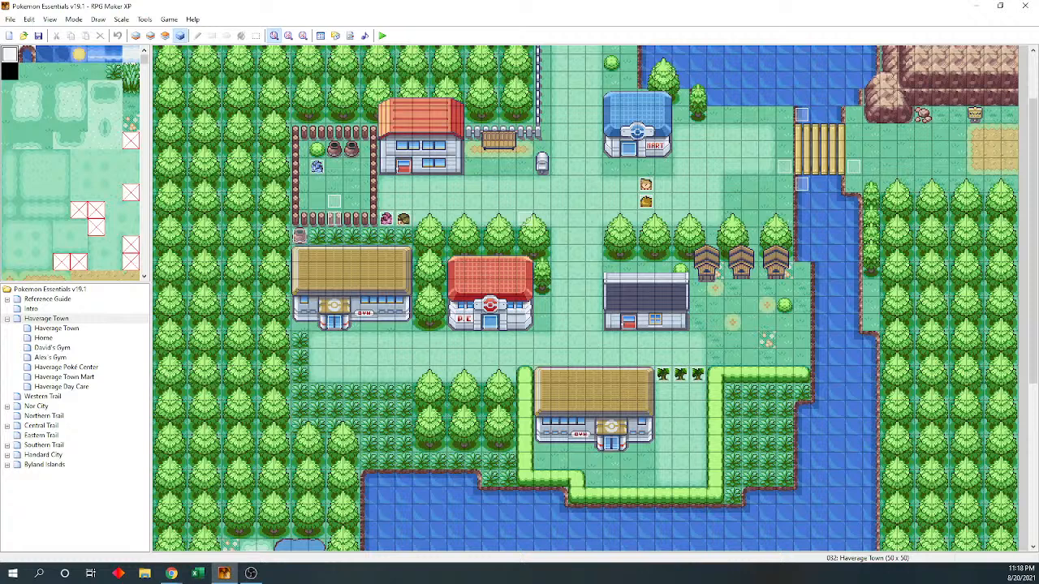
- Start a playtest of the project and continue the saved game in Haverage Town
click(387, 37)
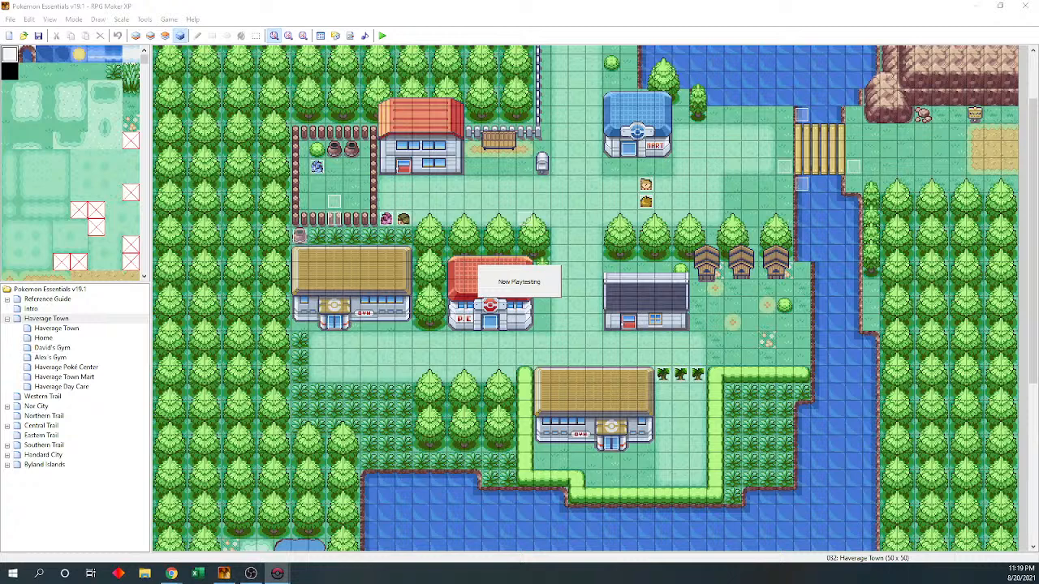
drag(448, 159, 582, 162)
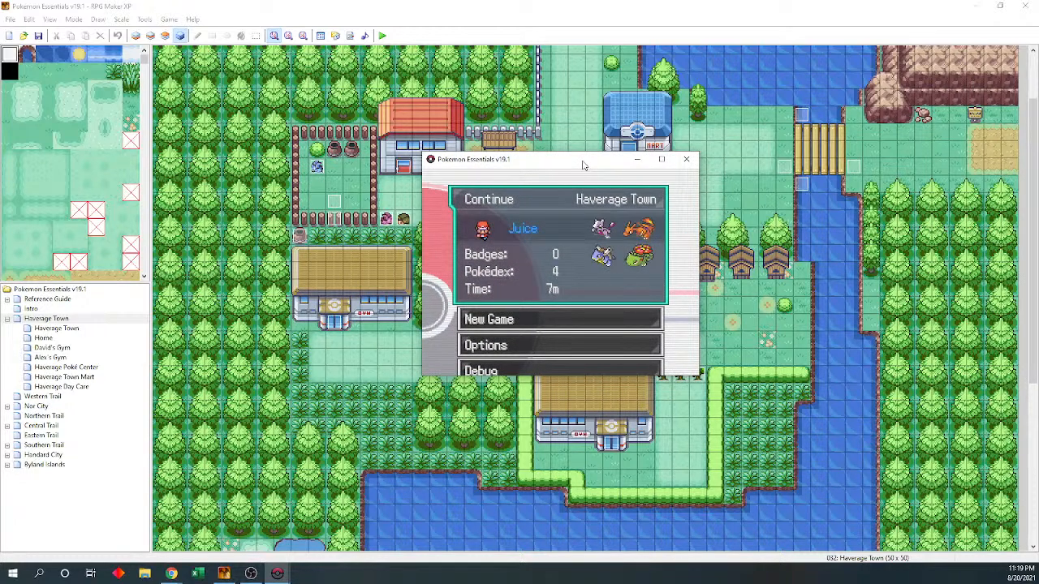
key(Return)
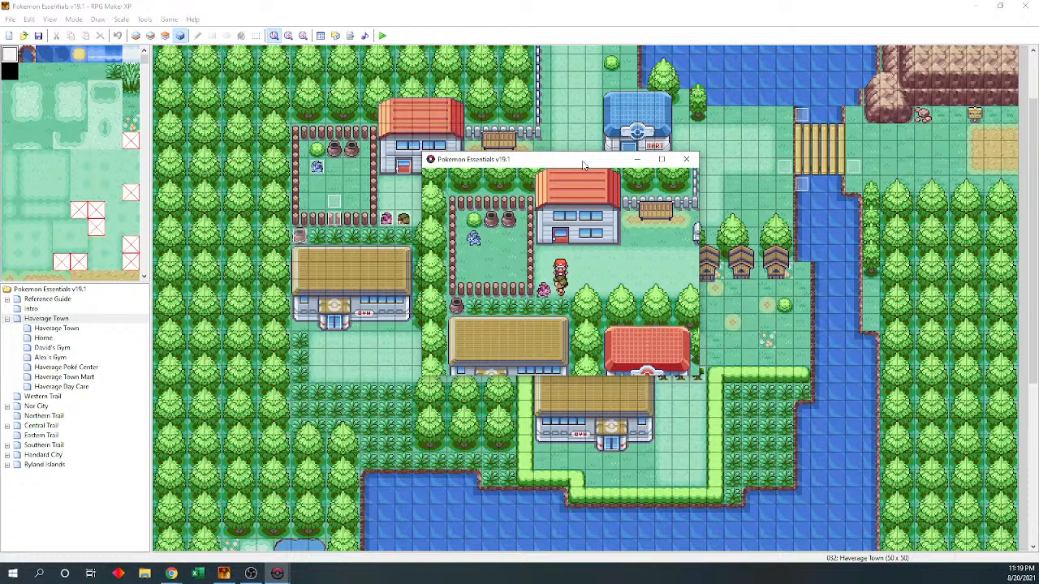
- Walk the player east from the house past the mailbox to trigger the travelling professor's intro scene
key(Right)
key(Right)
key(Right)
key(Right)
key(Down)
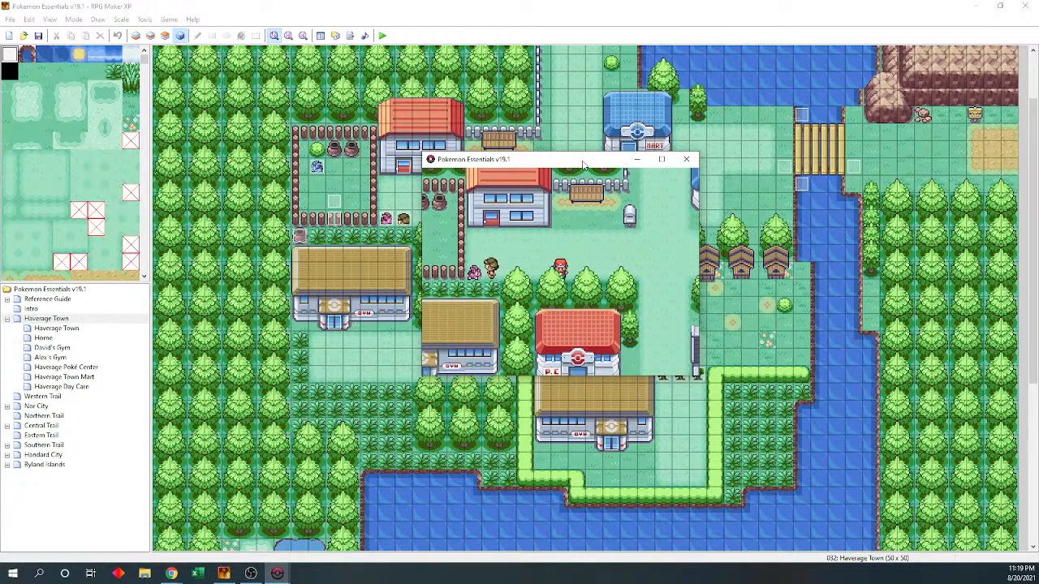
key(Up)
key(Up)
key(Up)
key(Up)
key(Right)
key(Right)
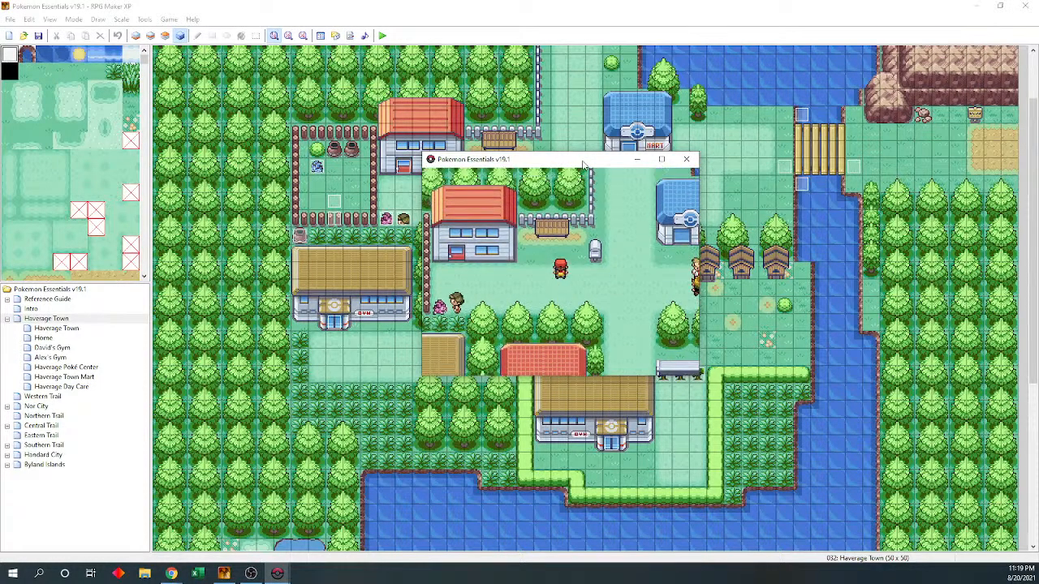
key(Up)
key(Up)
key(Right)
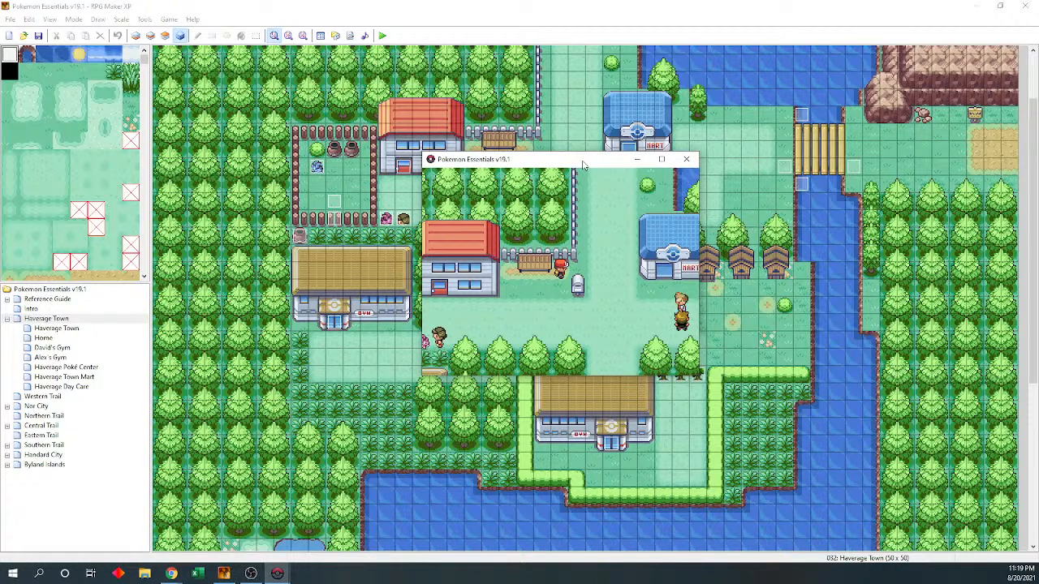
key(Down)
key(Down)
key(Right)
key(Right)
key(c)
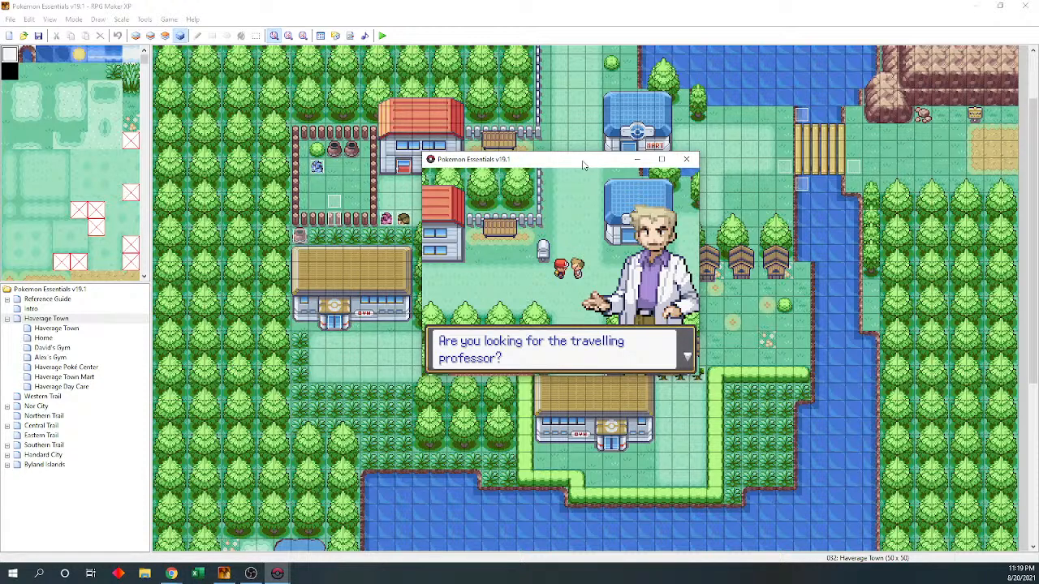
- Advance the professor's introduction until he asks for the rival's name
key(Return)
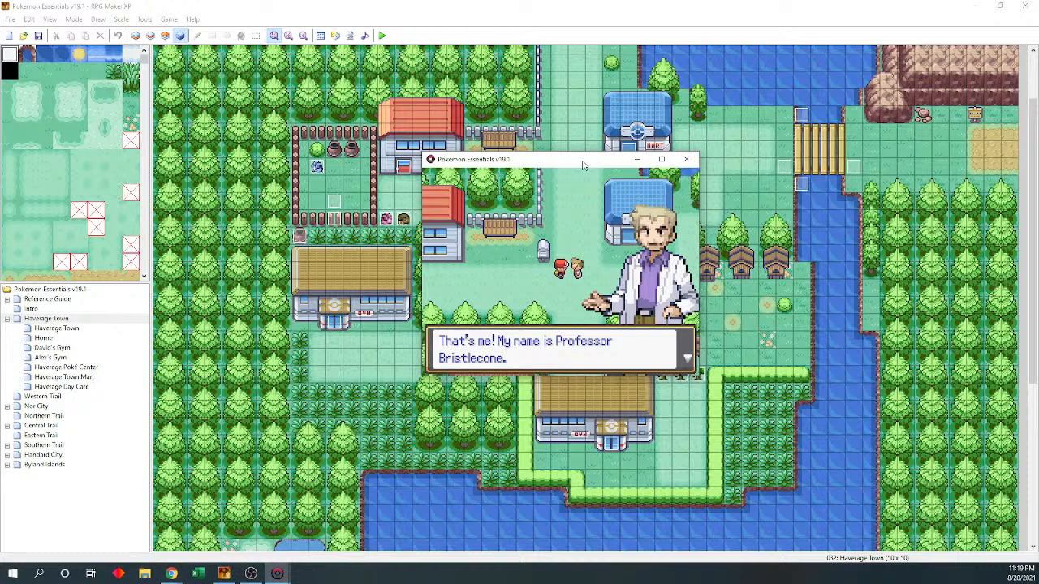
key(Return)
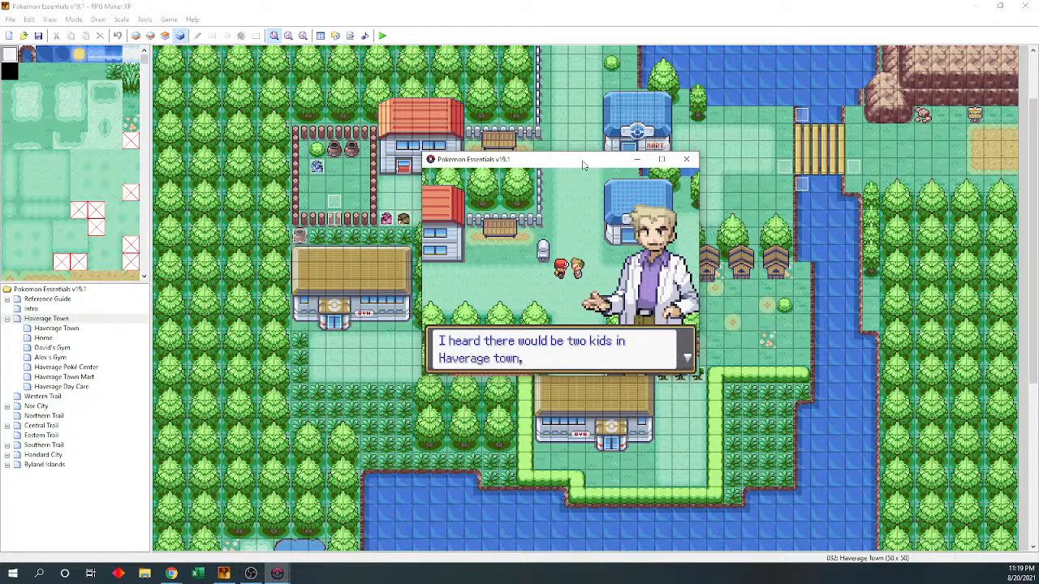
key(Return)
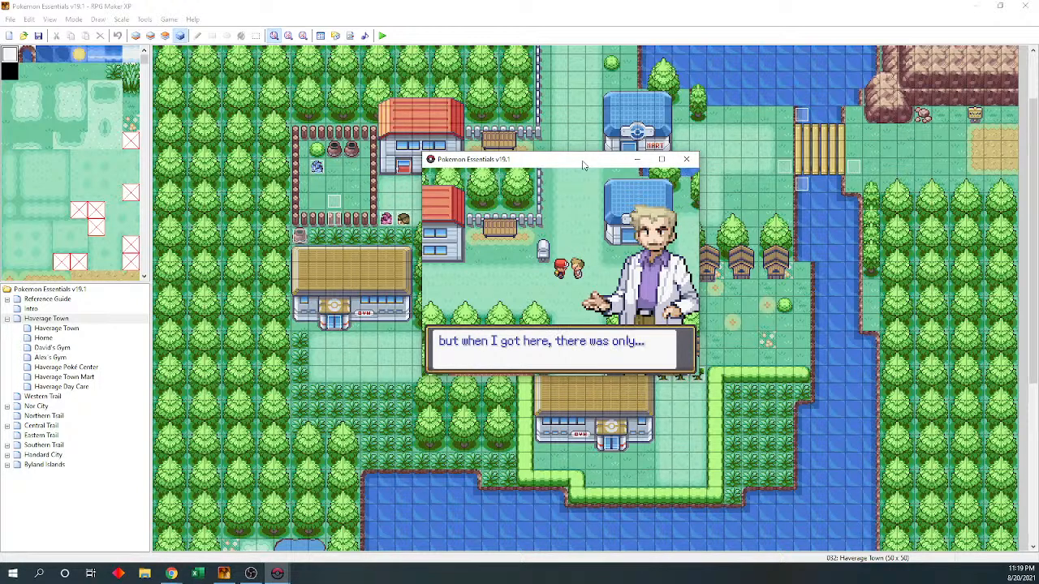
key(Return)
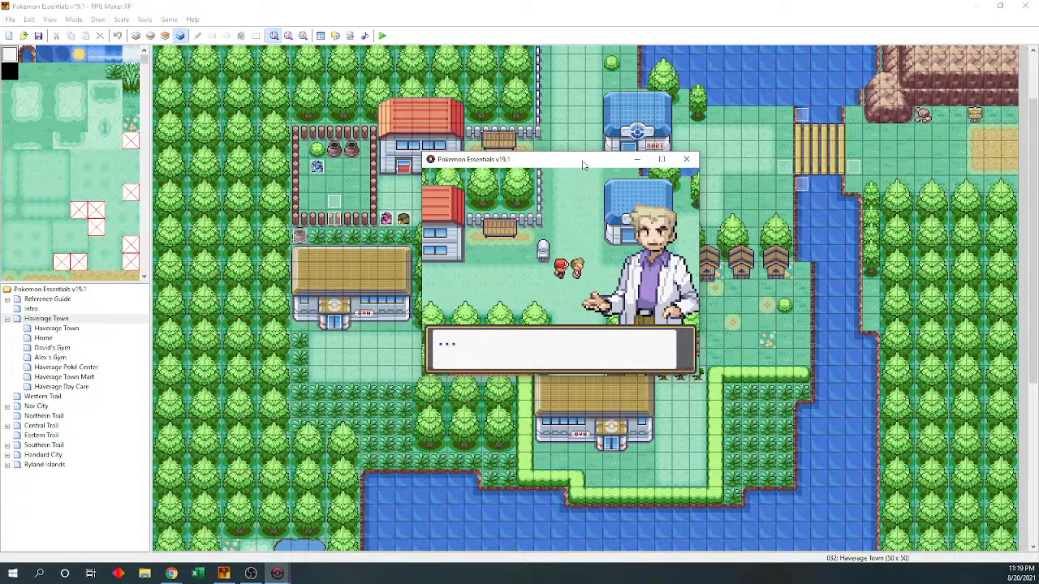
key(Return)
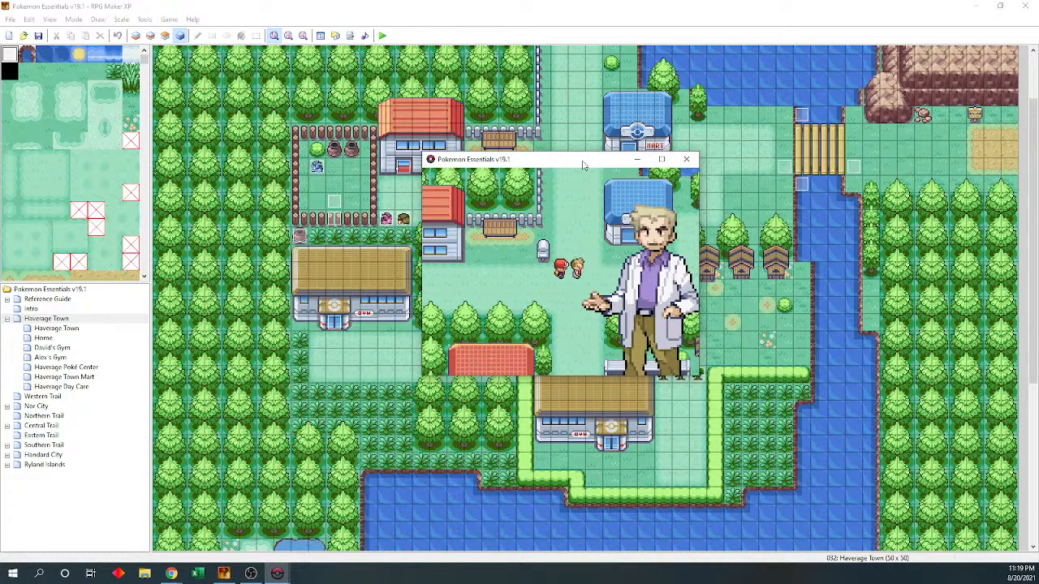
key(Return)
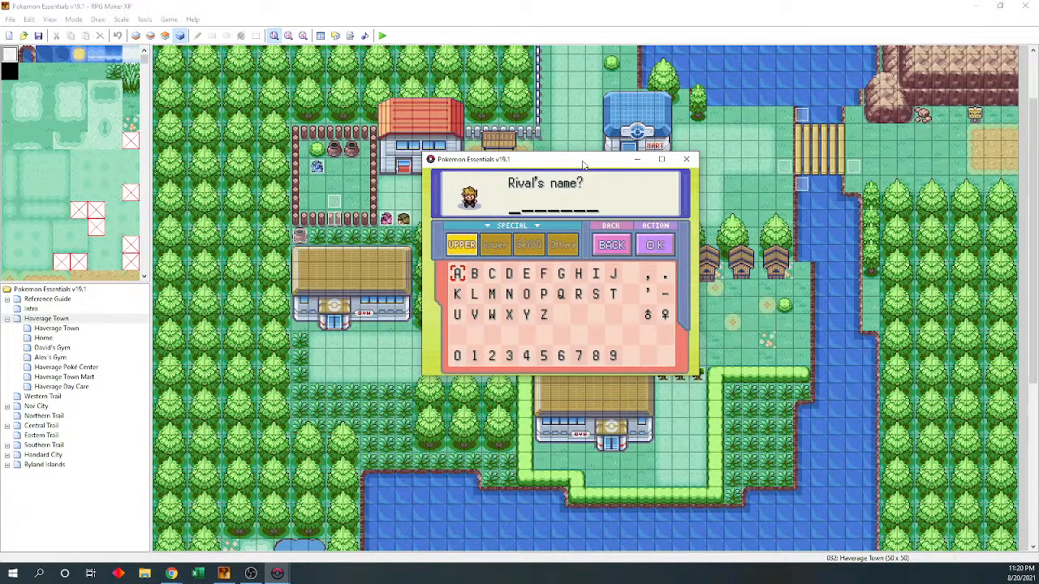
- Enter AAAAAAA as the rival's name and confirm it
key(Return)
key(Return)
key(Return)
key(Return)
key(Return)
key(Return)
key(Return)
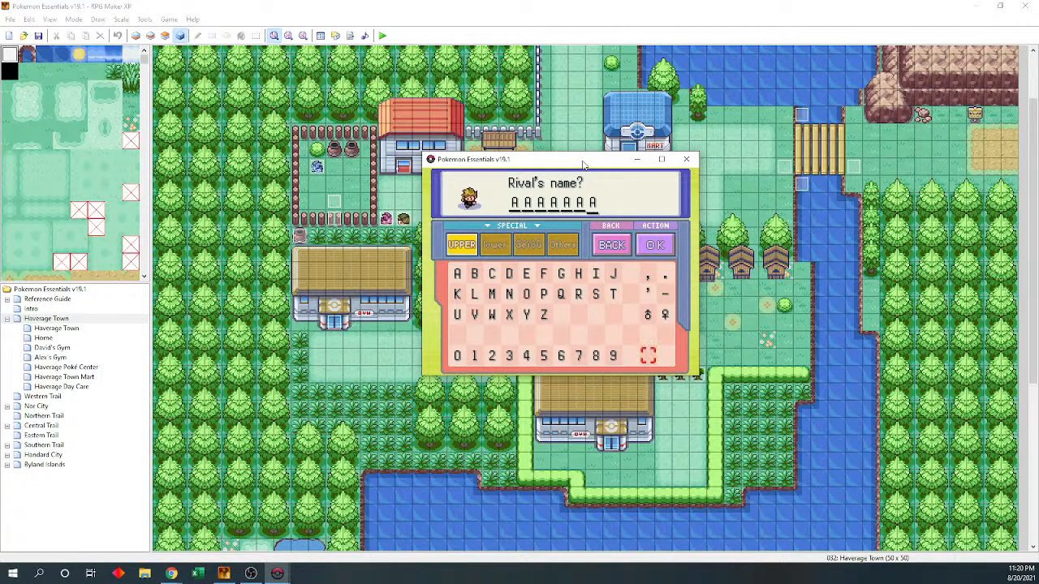
key(Return)
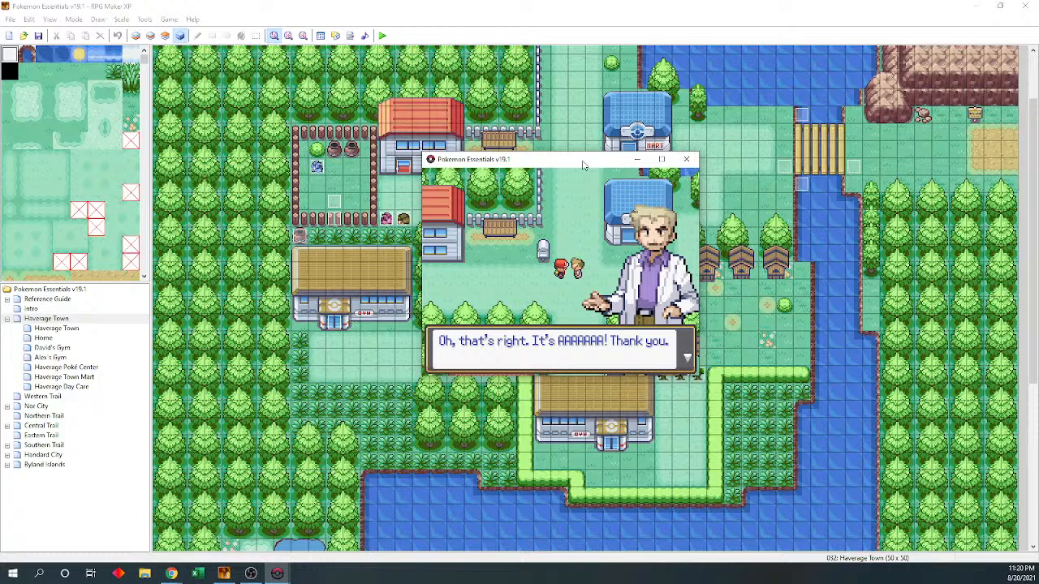
- Continue to the professor's help question and answer it with No info needed
key(Return)
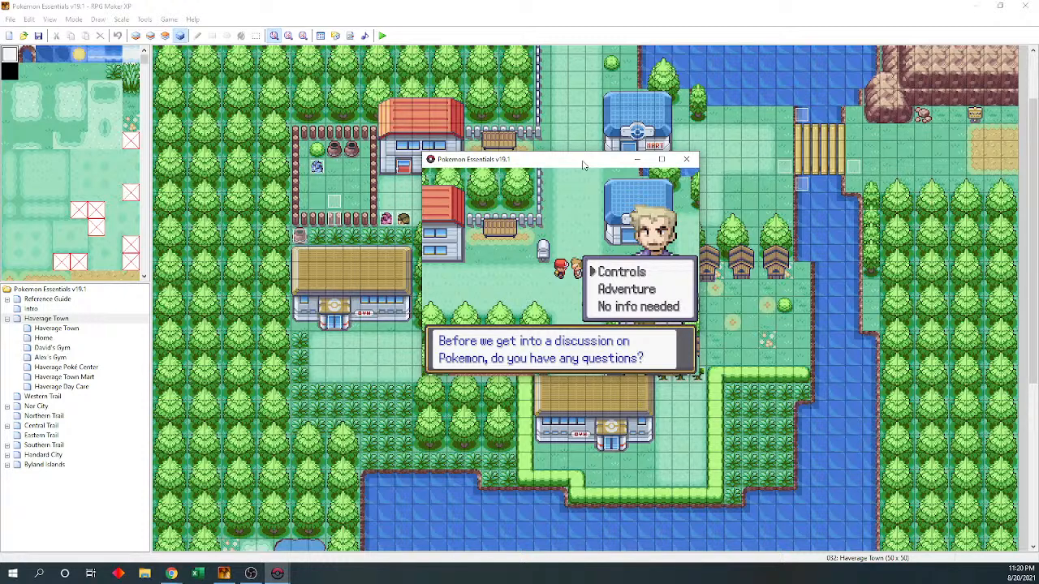
key(Down)
key(Down)
key(Return)
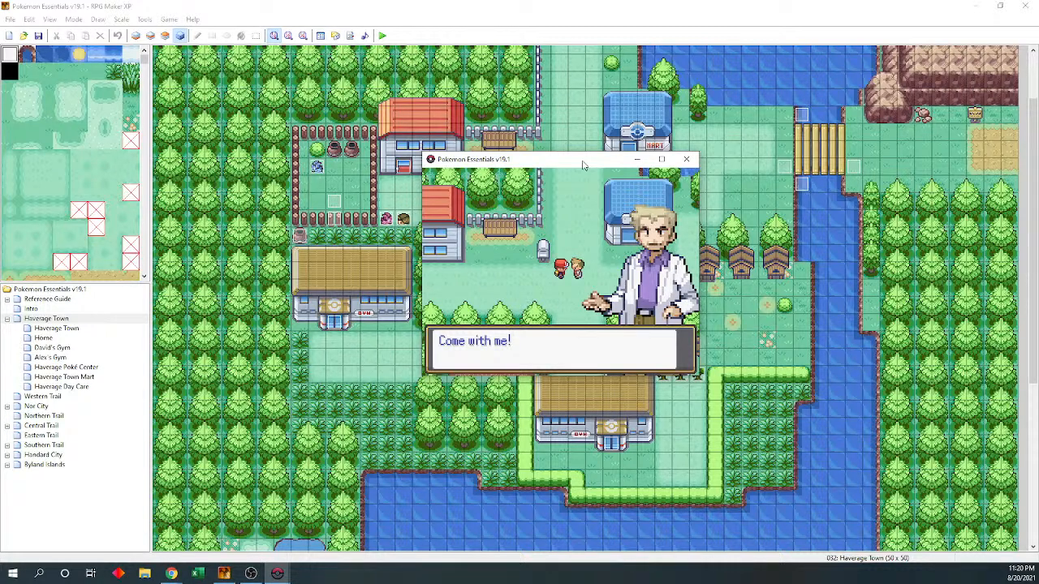
- Follow the professor to the rival and advance his remaining dialogue about the two new Pokemon until the scene ends
key(Return)
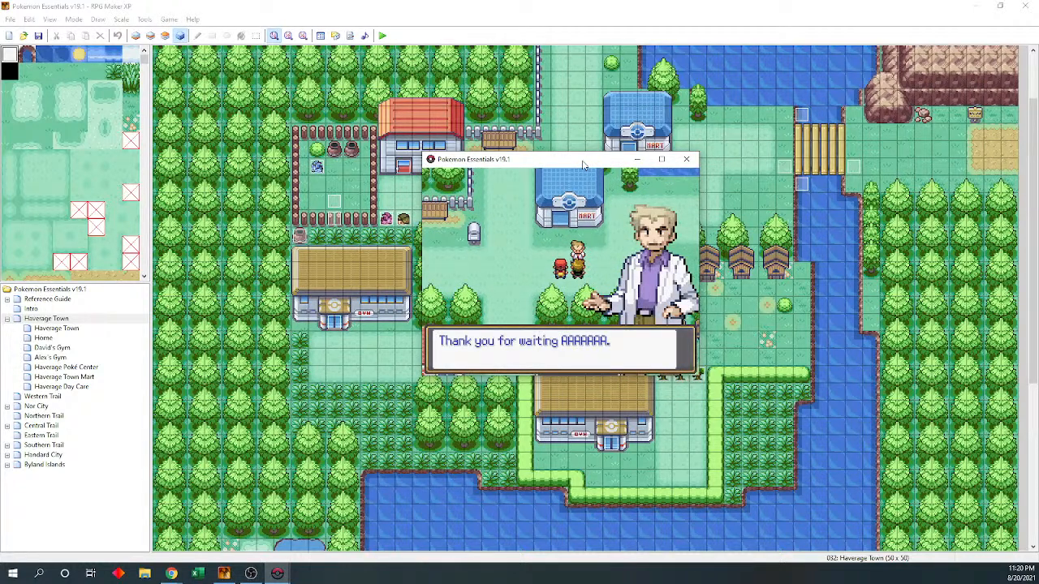
key(Return)
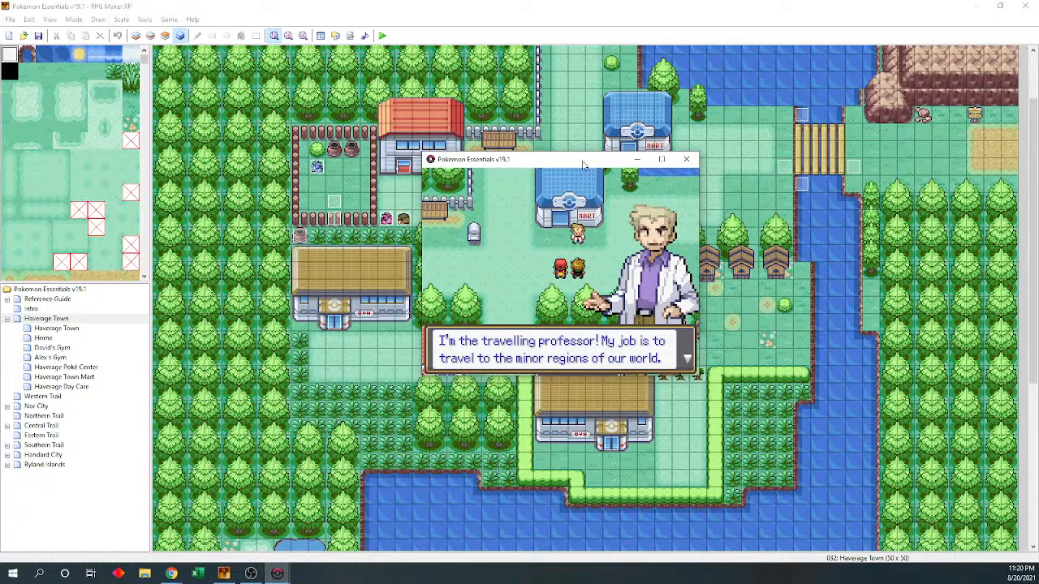
key(Return)
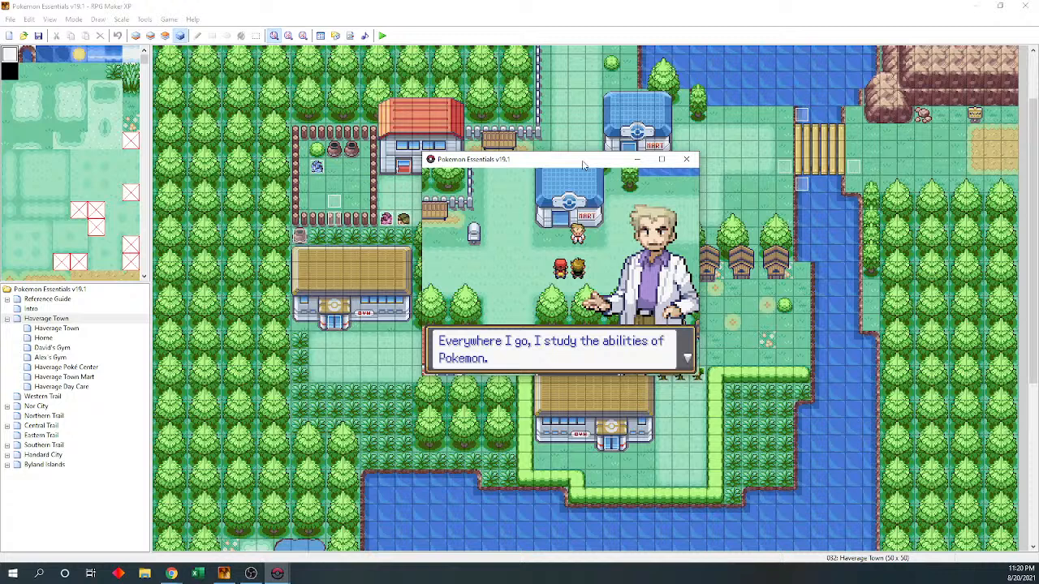
key(Return)
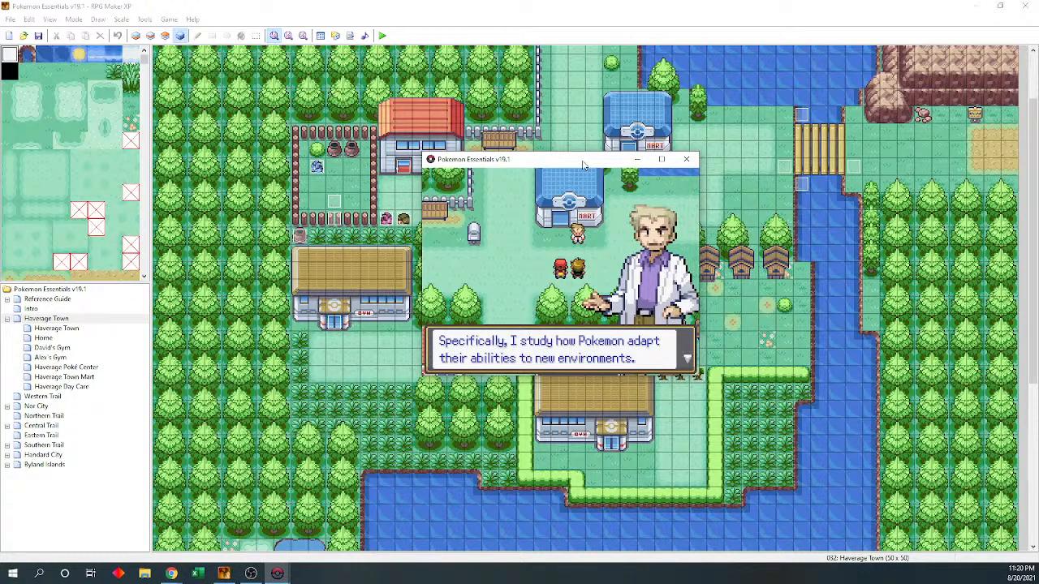
key(Return)
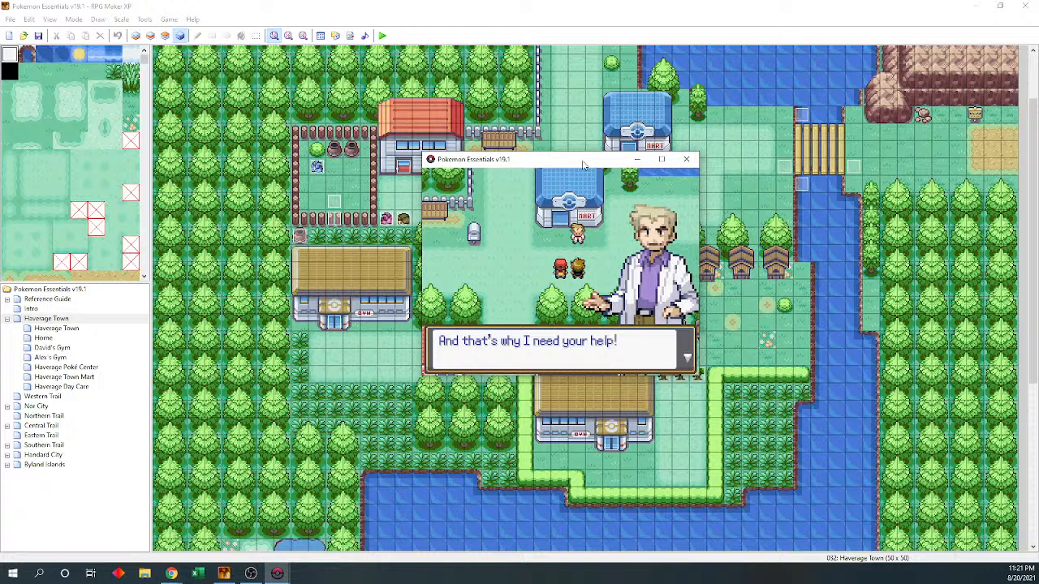
key(Return)
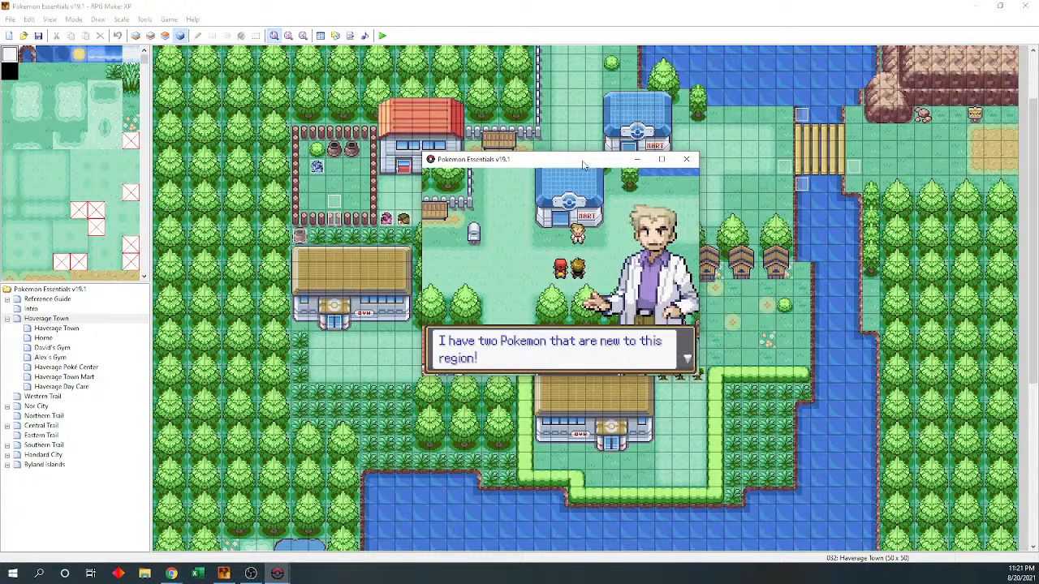
key(Return)
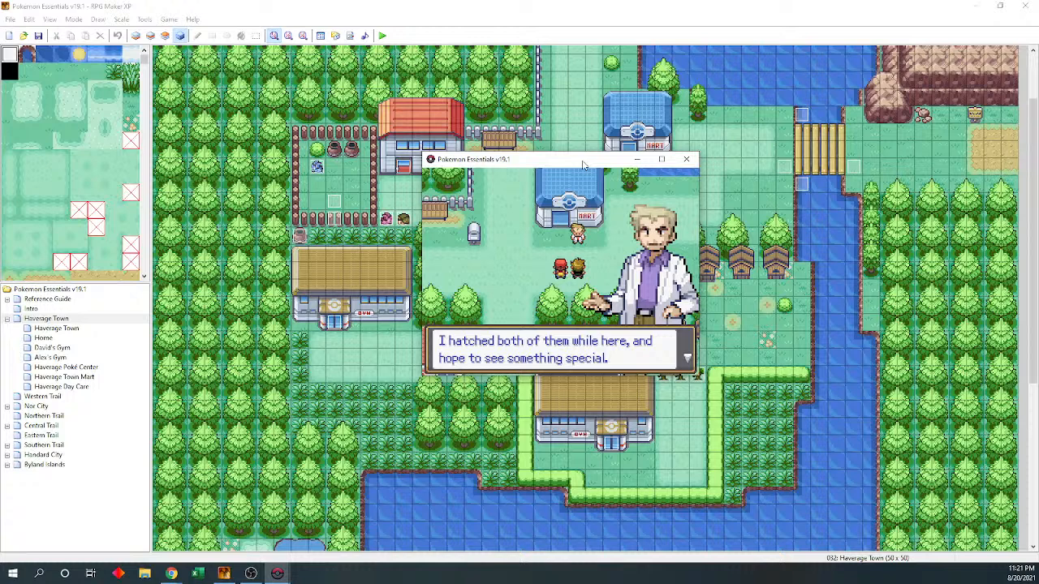
key(Return)
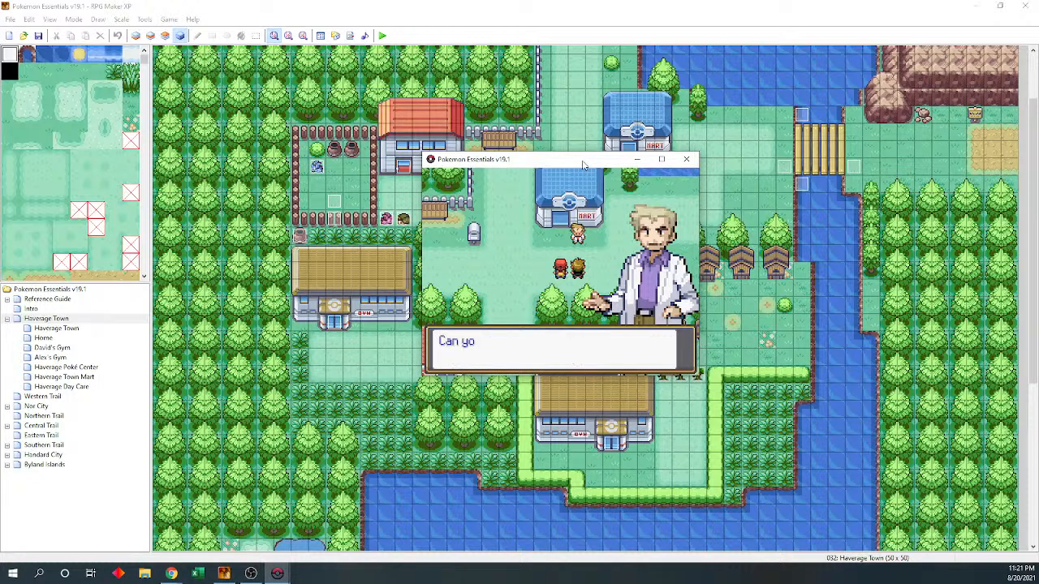
key(Return)
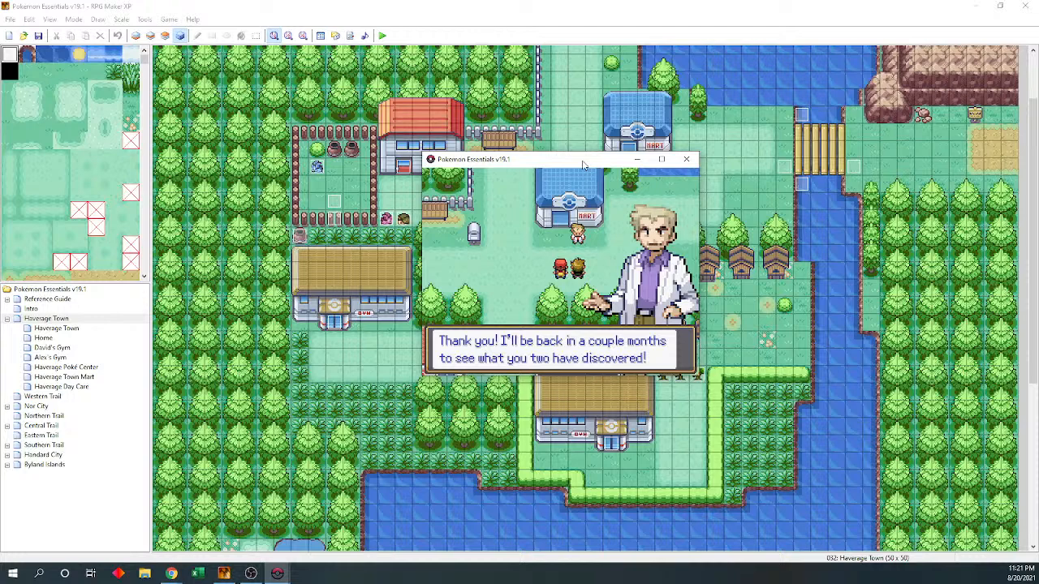
key(Return)
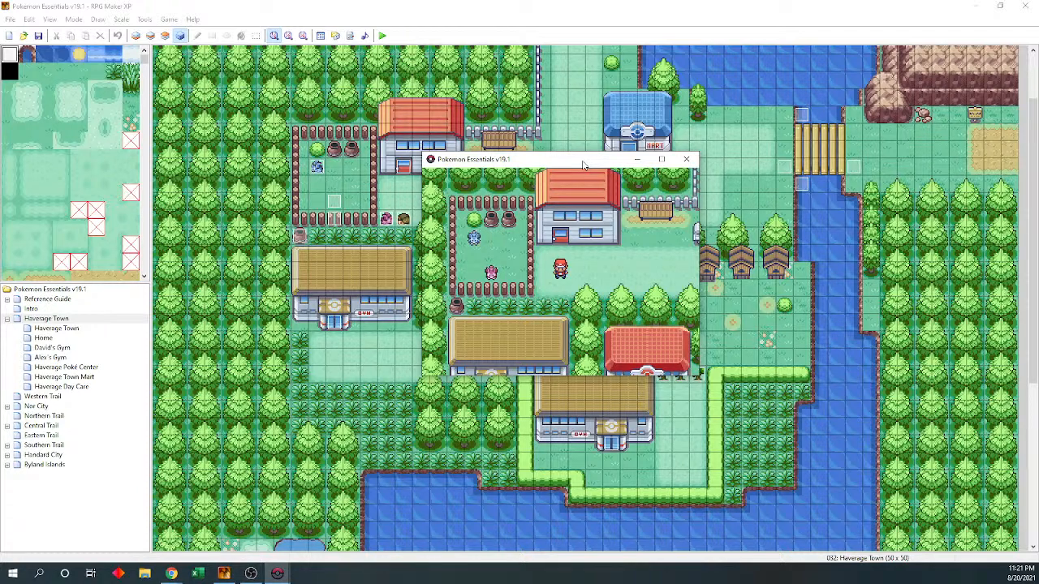
- Walk the player east to the rival and professor outside the Mart, and end the playtest
key(Down)
key(Up)
key(Right)
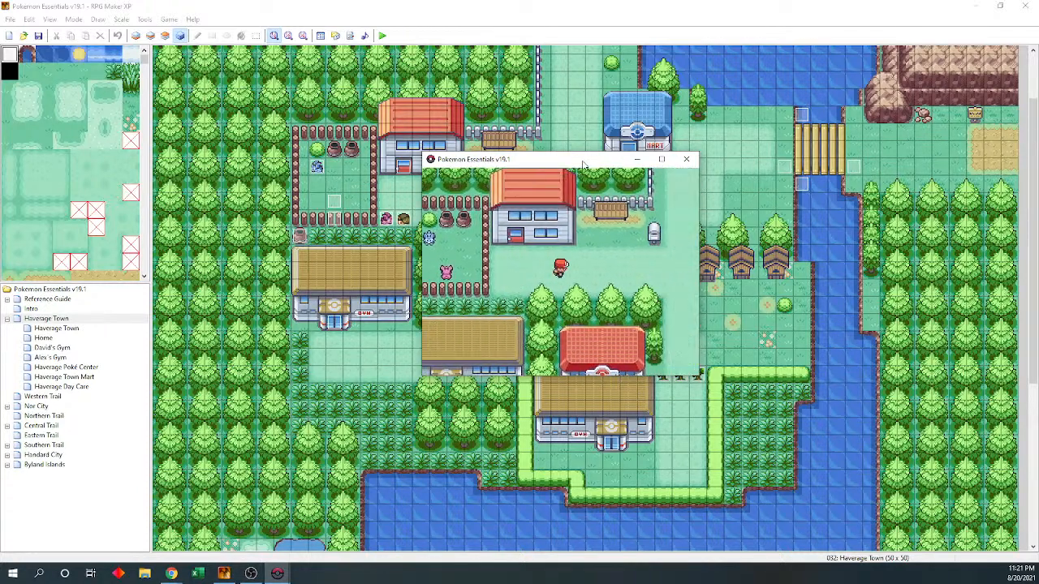
key(Right)
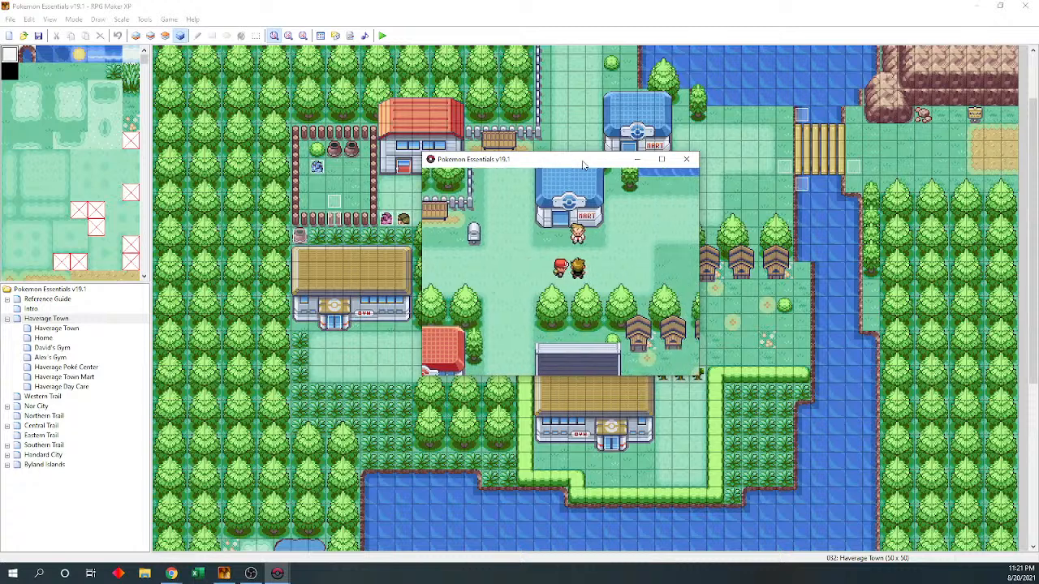
key(Up)
click(686, 160)
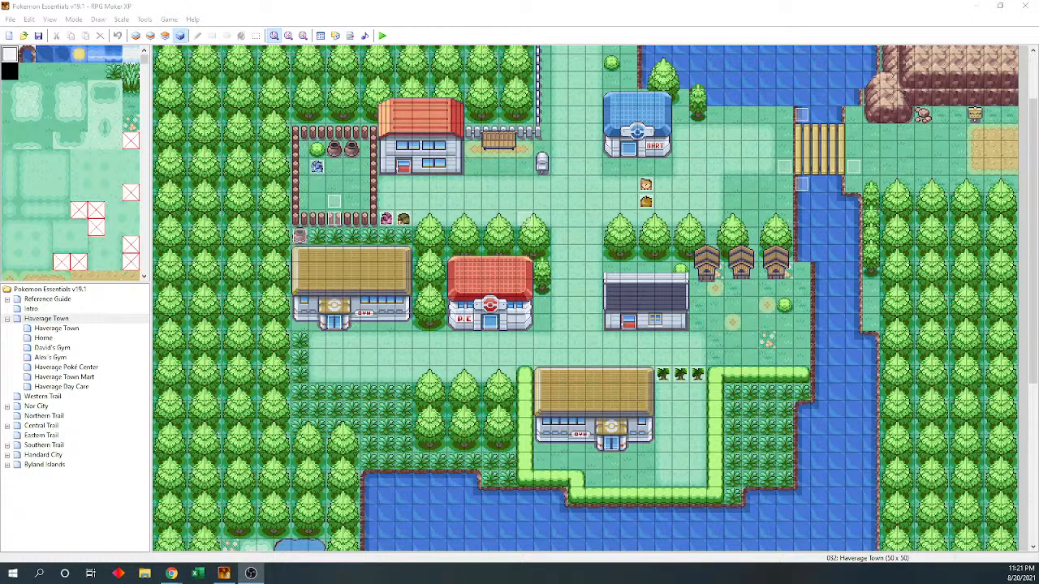
- Open Haverage Town's Intro event for editing and place its editor window clear of the Mart
click(626, 204)
click(523, 222)
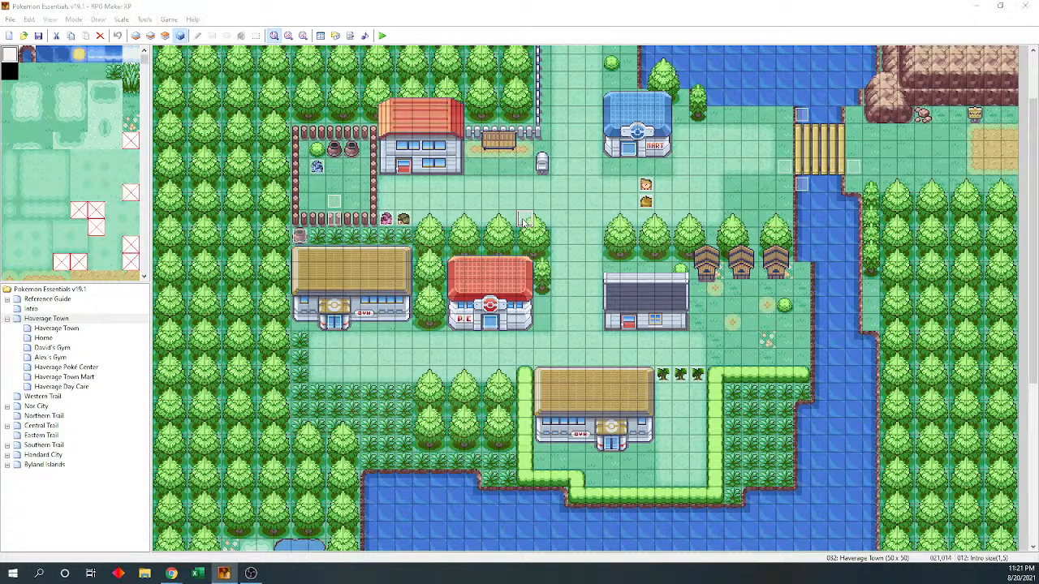
double_click(523, 222)
drag(544, 118, 548, 109)
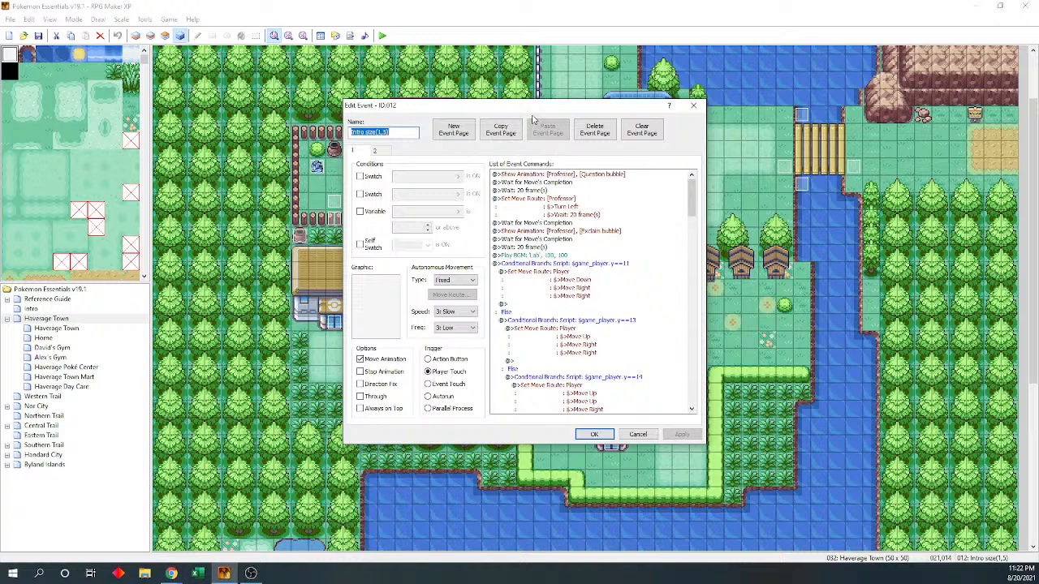
drag(485, 111, 410, 113)
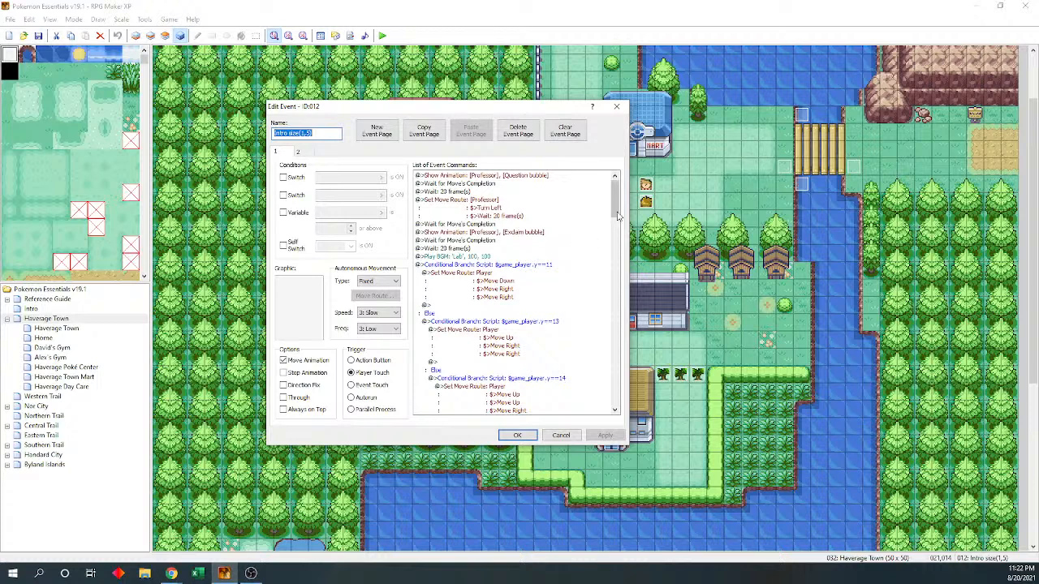
- Copy the picture 4 Move Picture command and its 10-frame Wait from the end of the Adventure help branch
drag(615, 216, 614, 294)
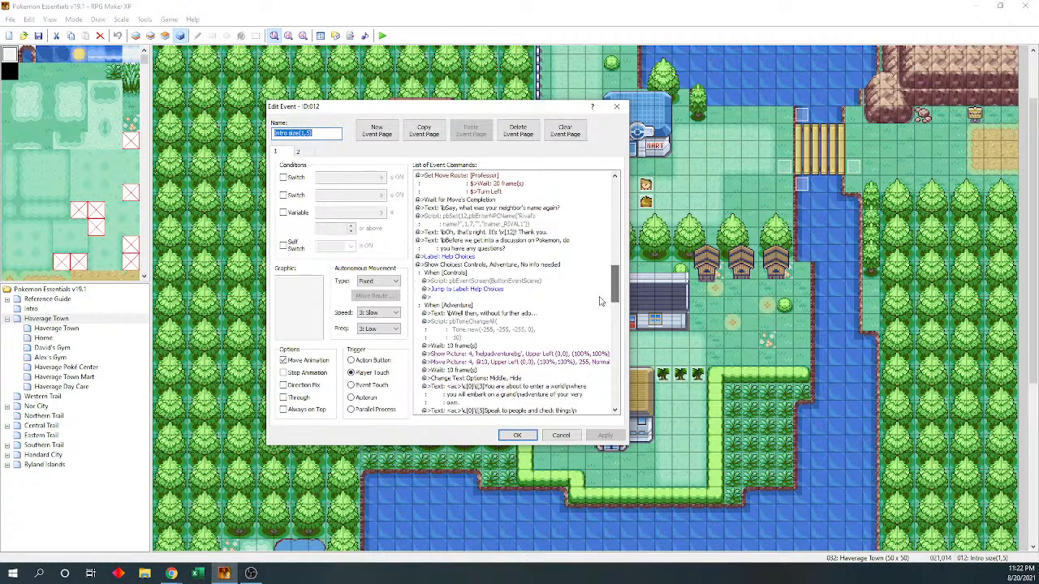
click(501, 362)
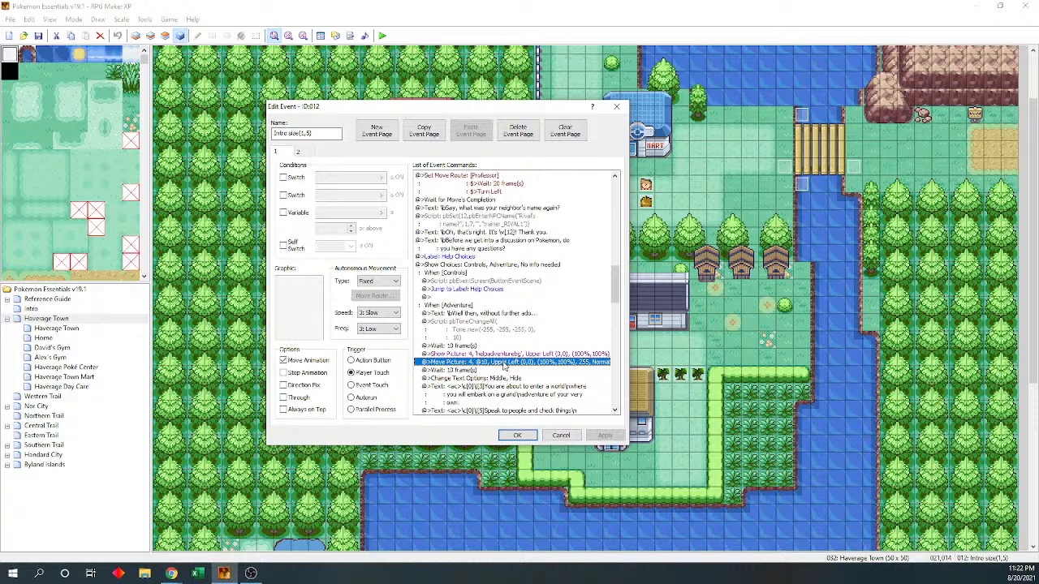
drag(619, 309, 625, 336)
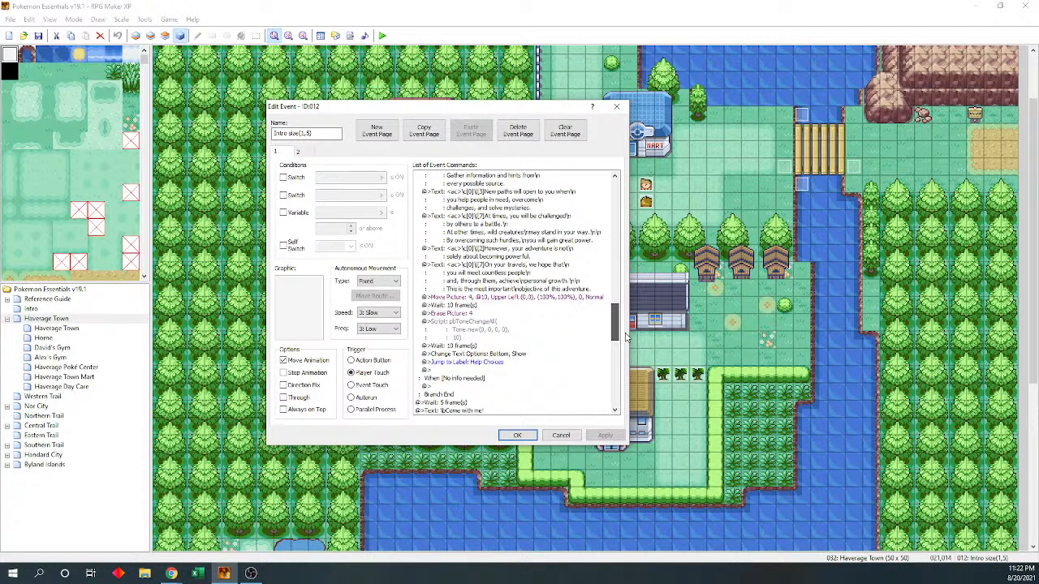
drag(625, 336, 625, 338)
click(556, 297)
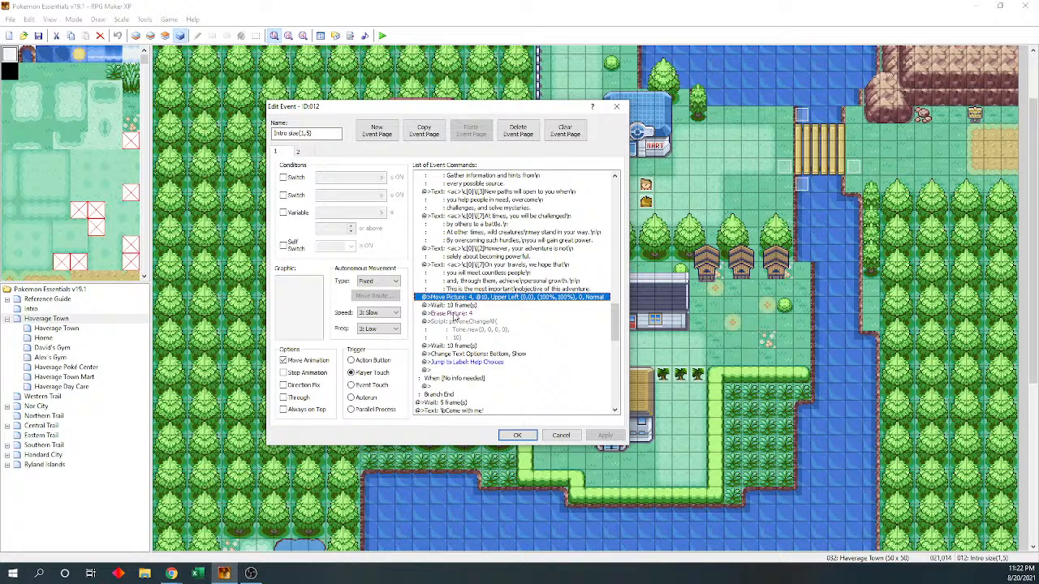
key(shift+Down)
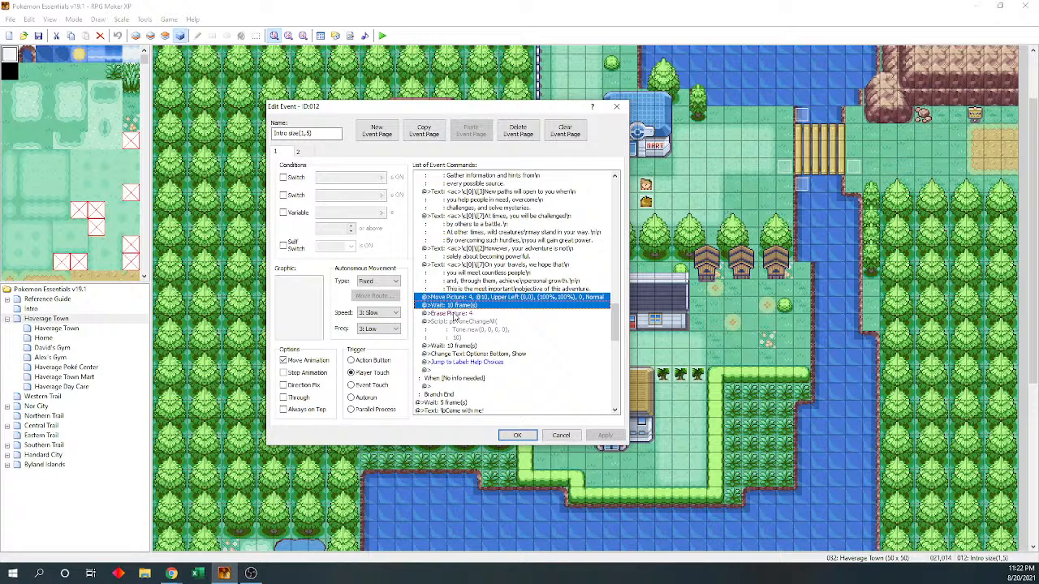
- Paste the copied Move Picture and Wait commands above the first introOak Show Picture, before the travelling professor text
key(Up)
key(Up)
key(Up)
key(Up)
key(Up)
key(Up)
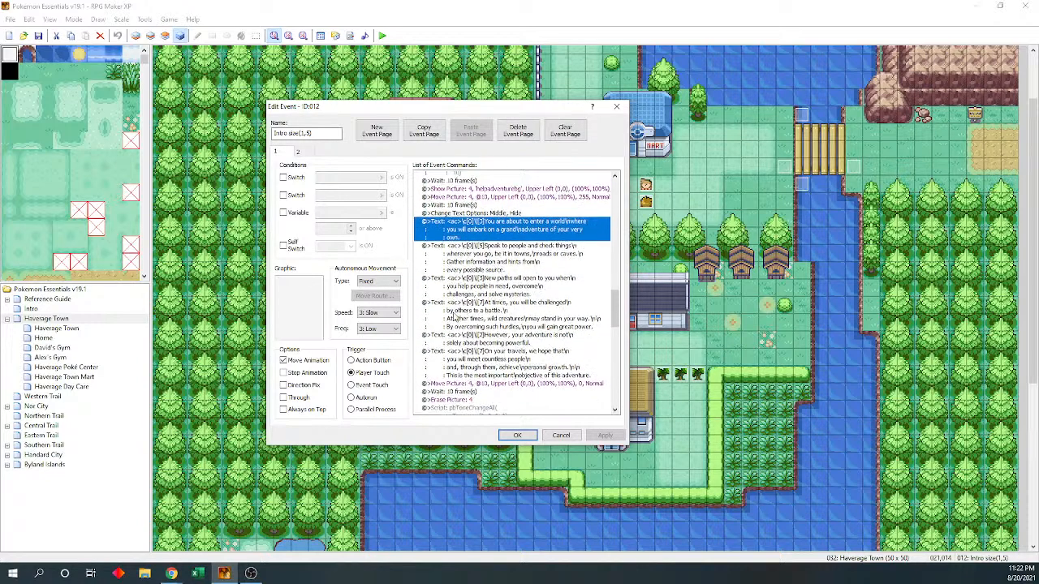
scroll(456, 315, up, 3)
scroll(497, 275, up, 2)
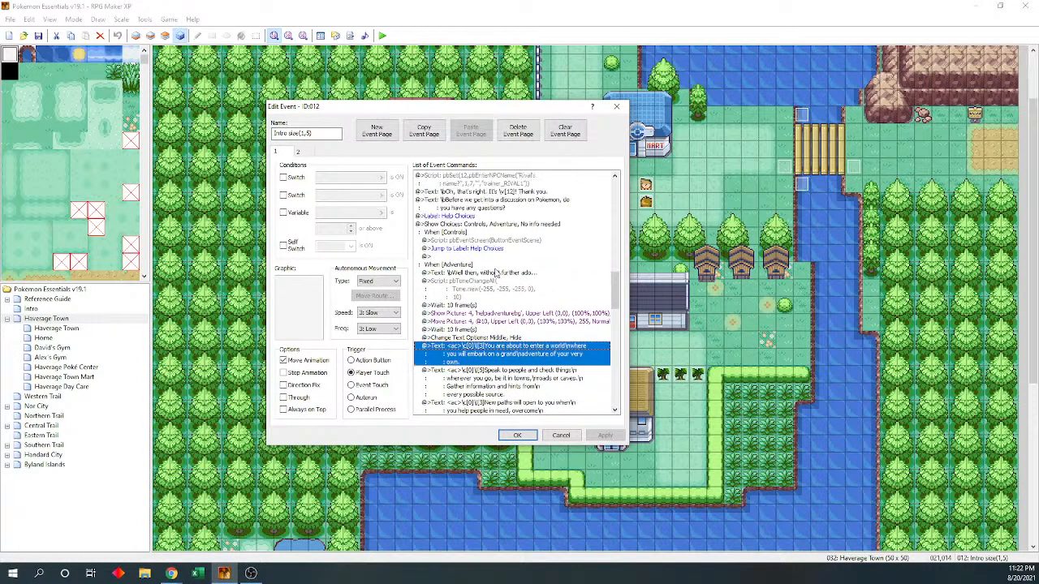
scroll(497, 275, up, 10)
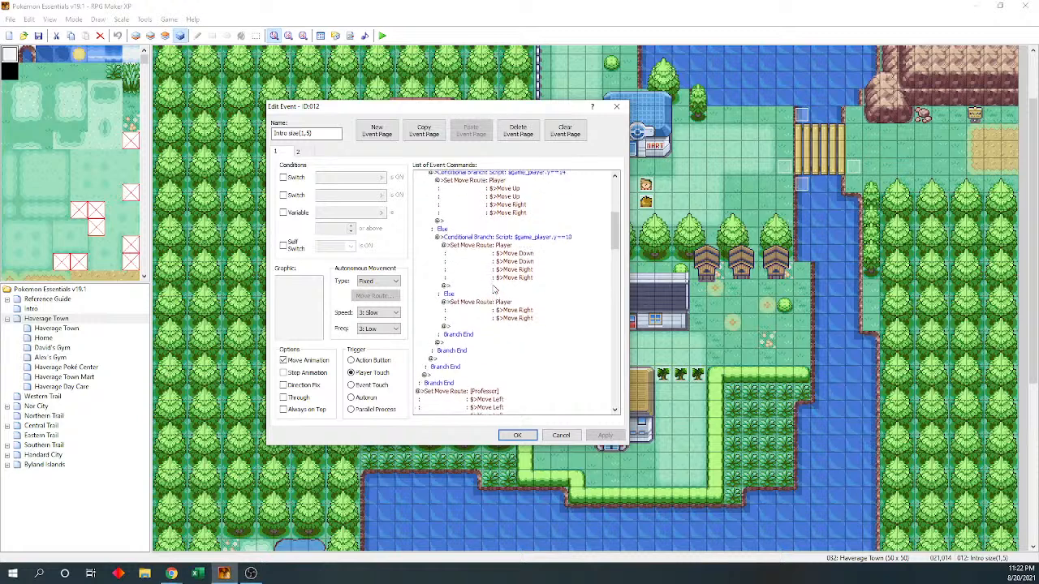
scroll(494, 289, down, 5)
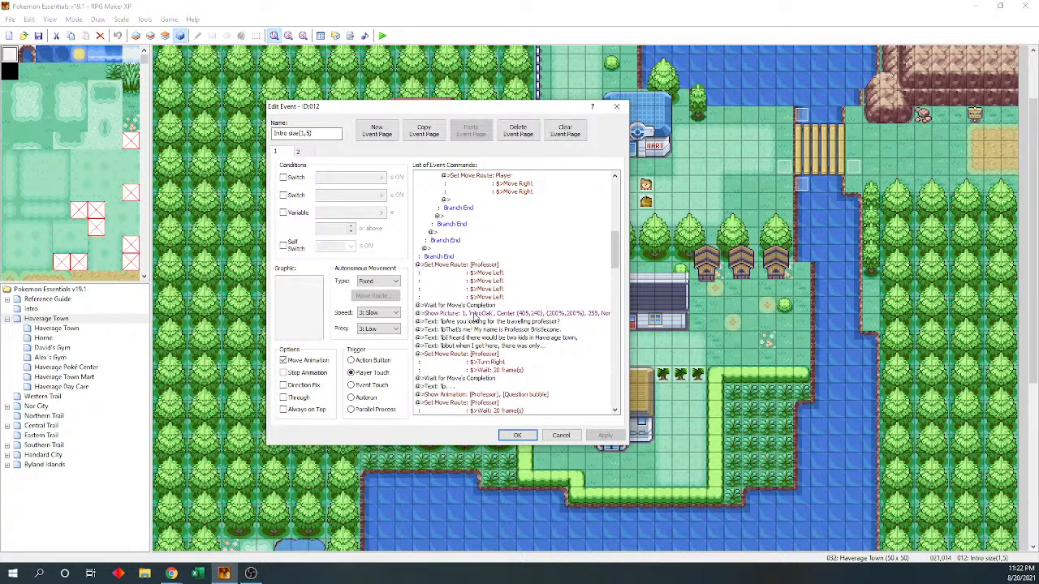
click(474, 315)
key(ctrl+v)
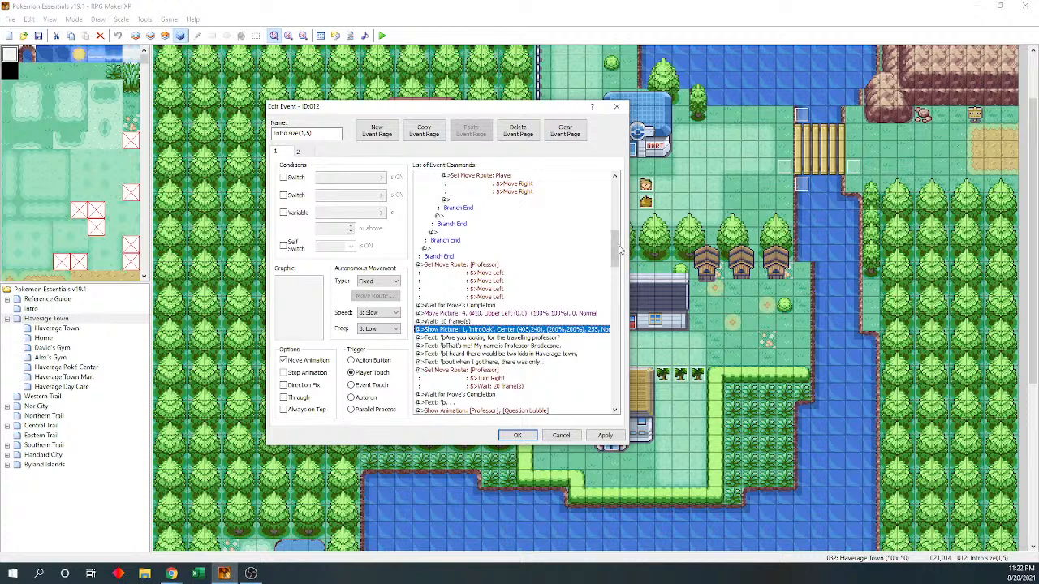
- Replace the pasted picture 4 commands with copies of the picture 1 Move Picture and 10-frame Wait that follow "Come with me!"
drag(615, 251, 616, 351)
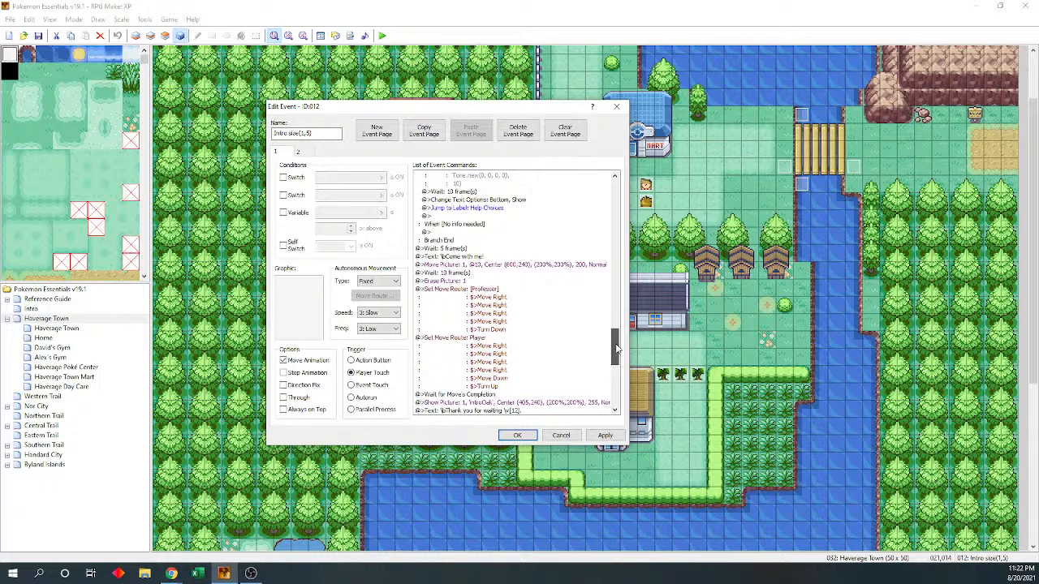
click(487, 264)
key(shift+Down)
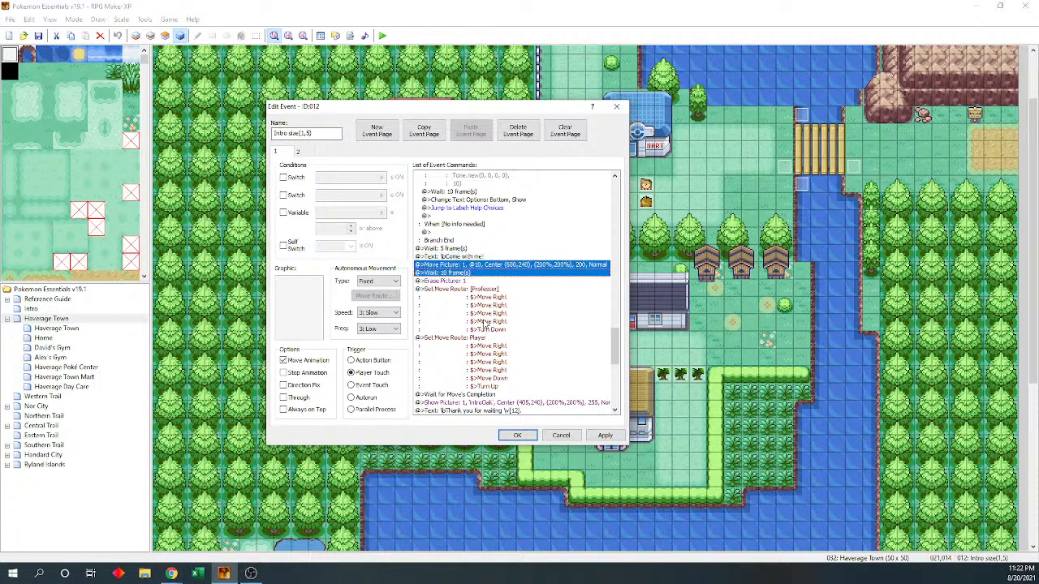
drag(616, 337, 611, 252)
click(495, 257)
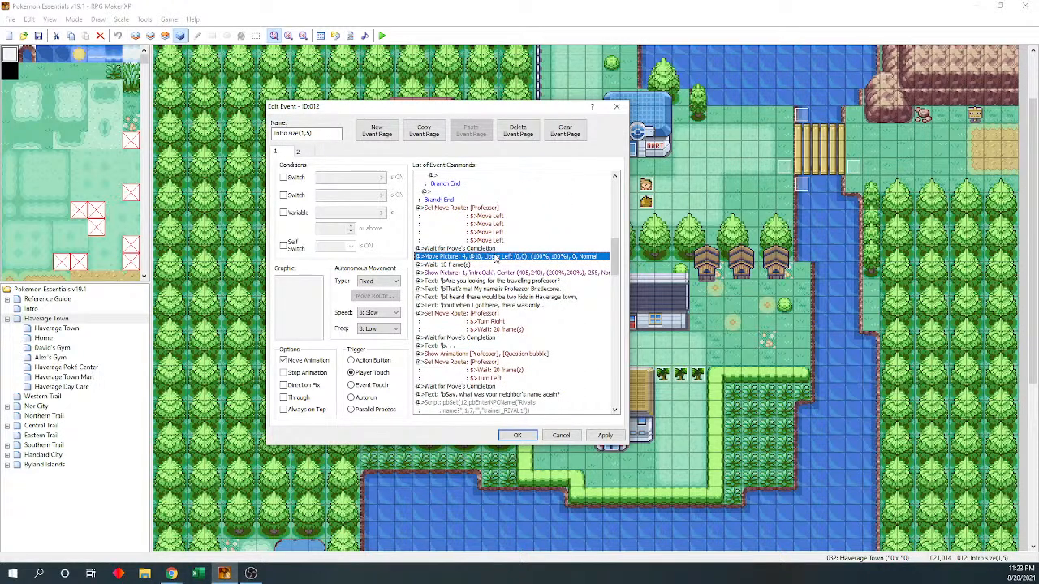
key(ctrl+v)
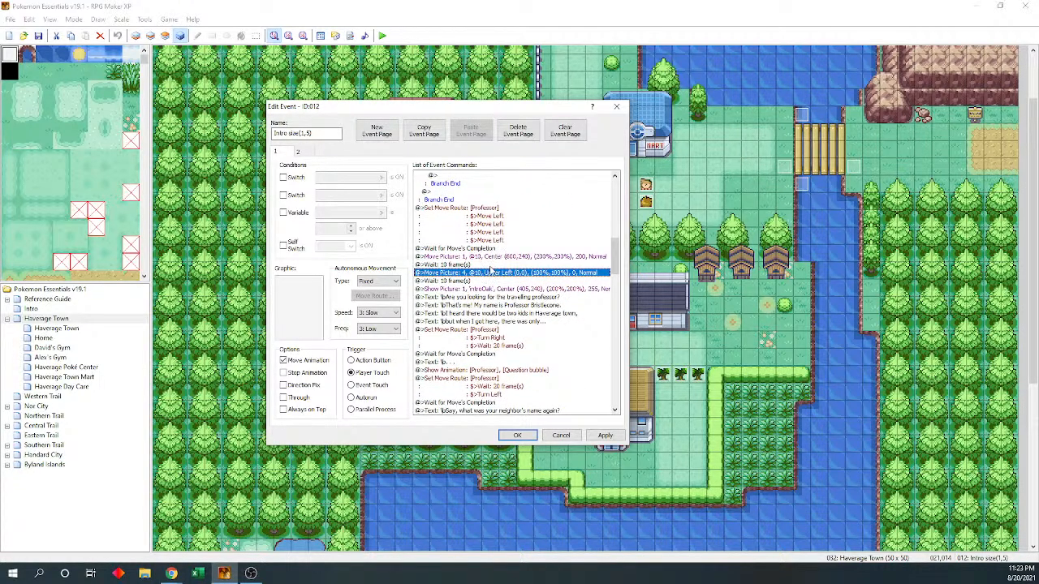
key(shift+Down)
key(Delete)
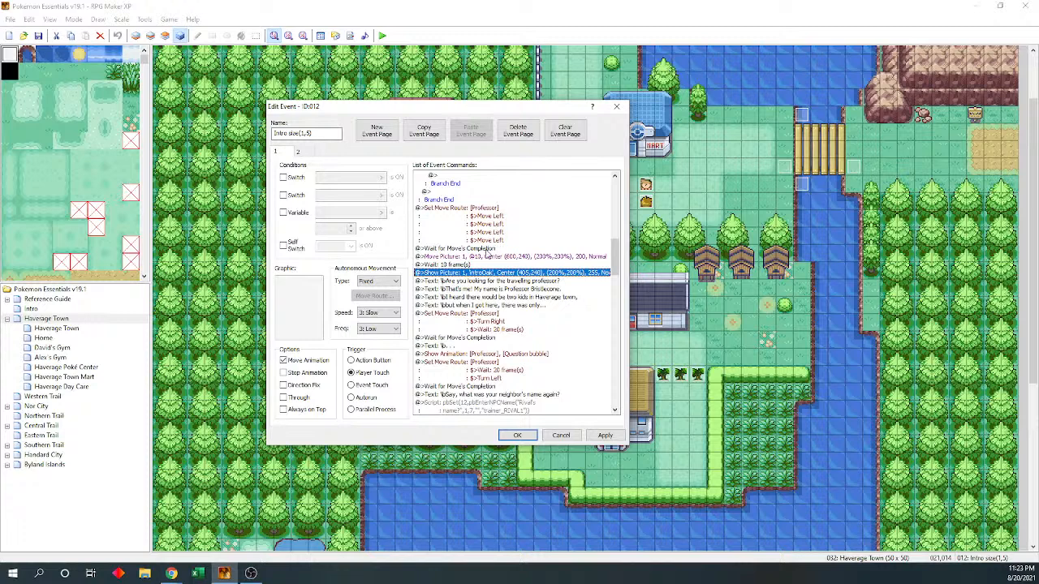
- Move the first introOak Show Picture command above the pasted picture 1 Move Picture command
click(477, 258)
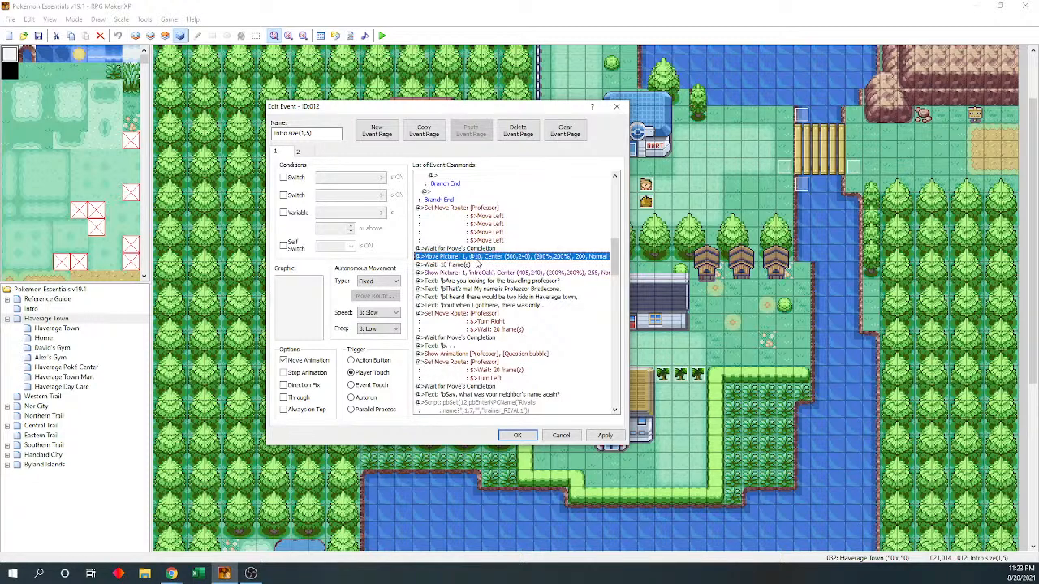
click(474, 273)
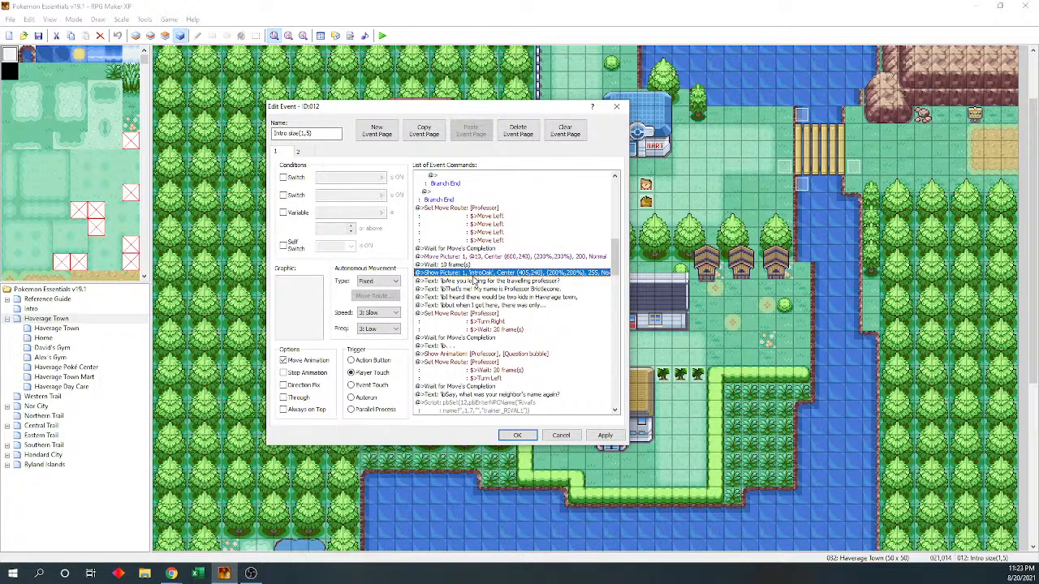
key(ctrl+x)
key(Up)
key(Up)
key(ctrl+v)
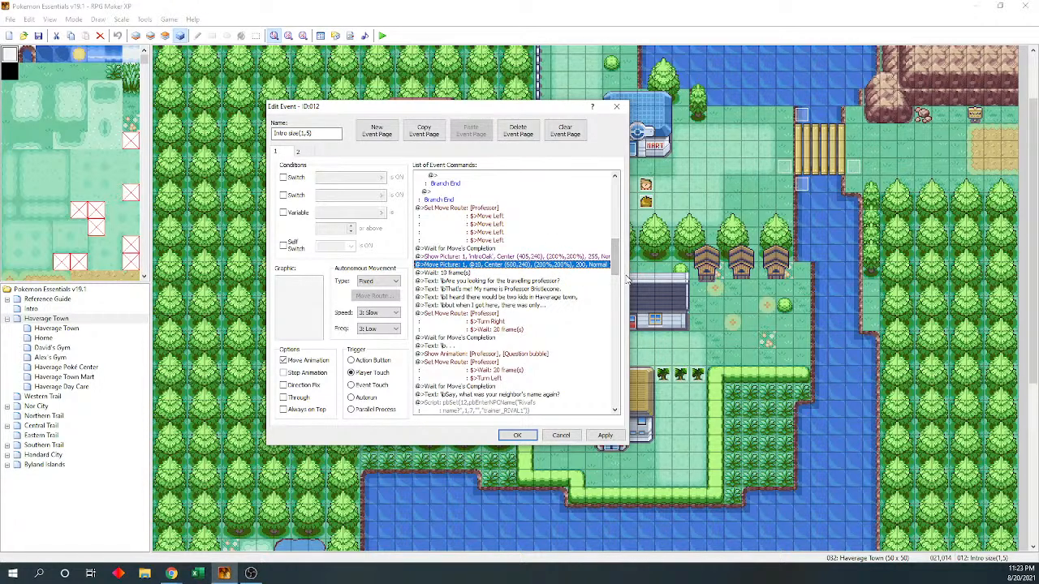
- Capture a screen snip of the introOak Show Picture and Move Picture commands and place it beside the event editor for reference
click(441, 257)
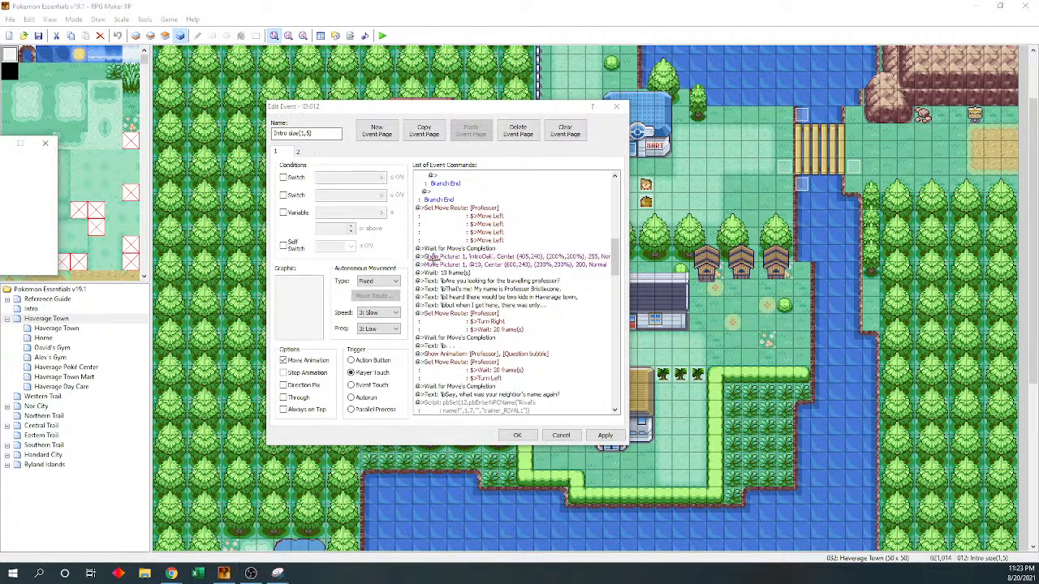
key(super+shift+s)
drag(404, 240, 686, 309)
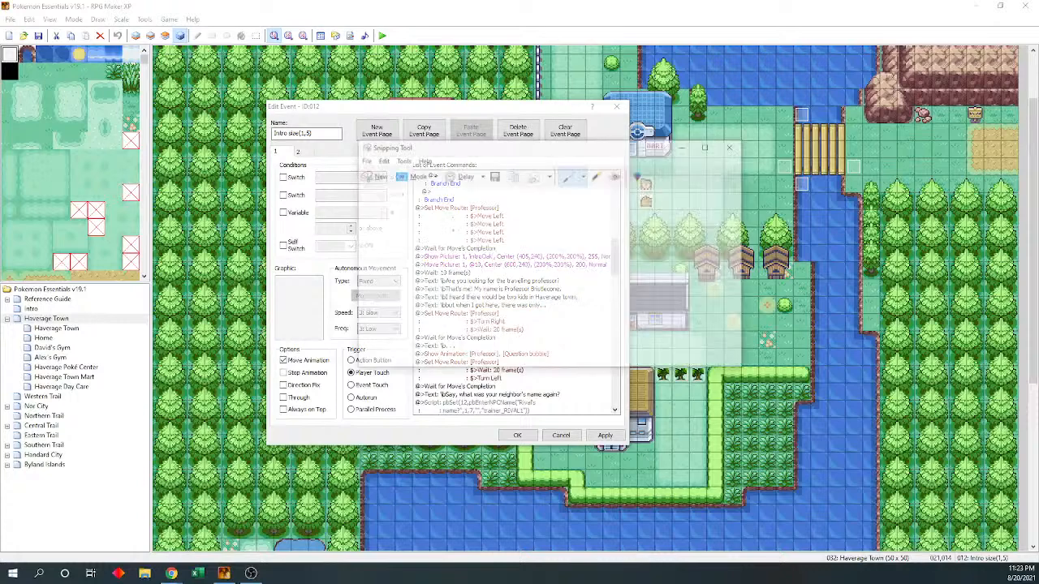
drag(531, 139, 790, 68)
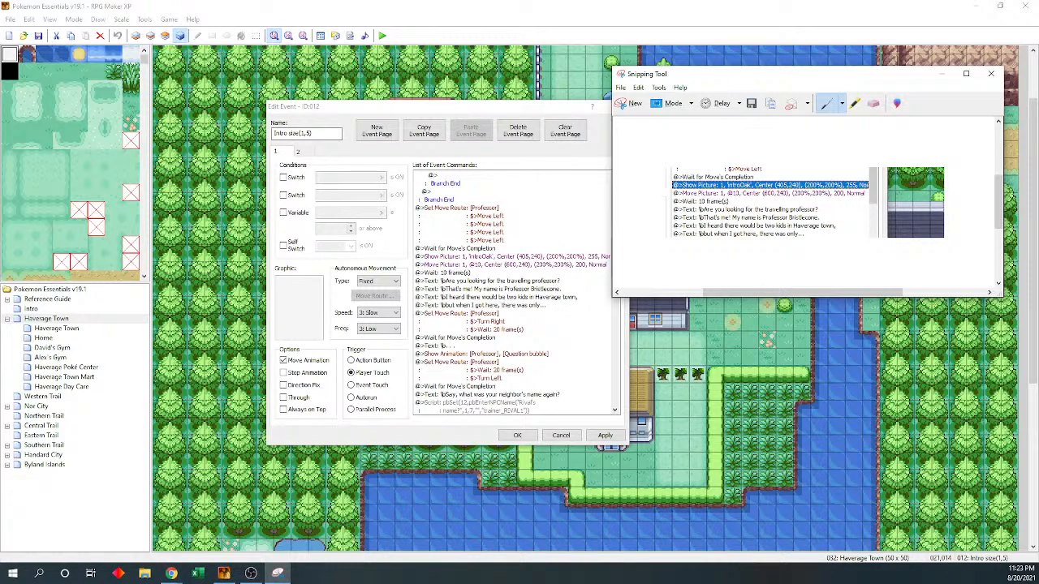
- Set the X position of the first introOak Show Picture command to 600
click(544, 274)
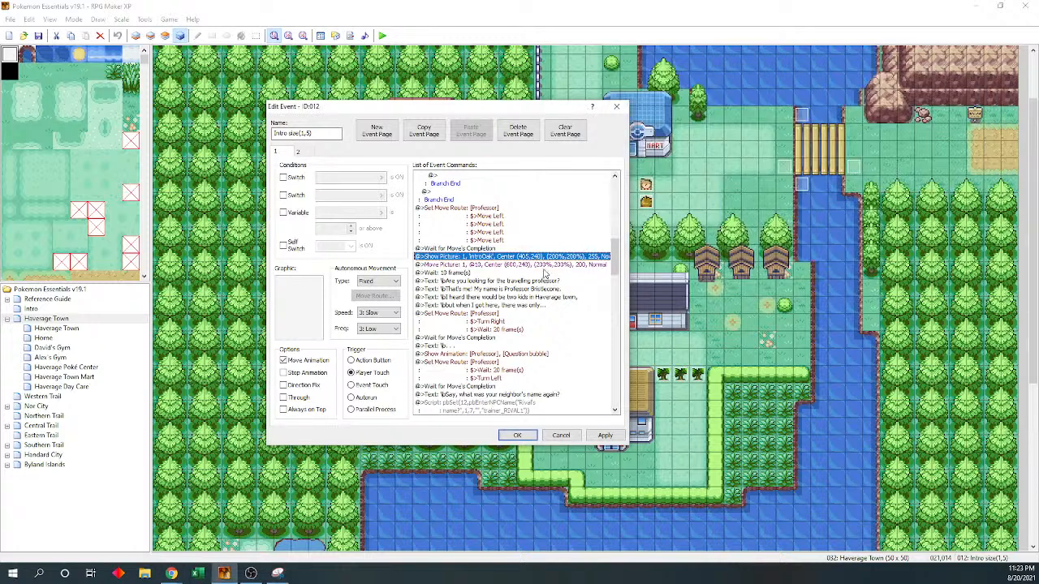
key(Return)
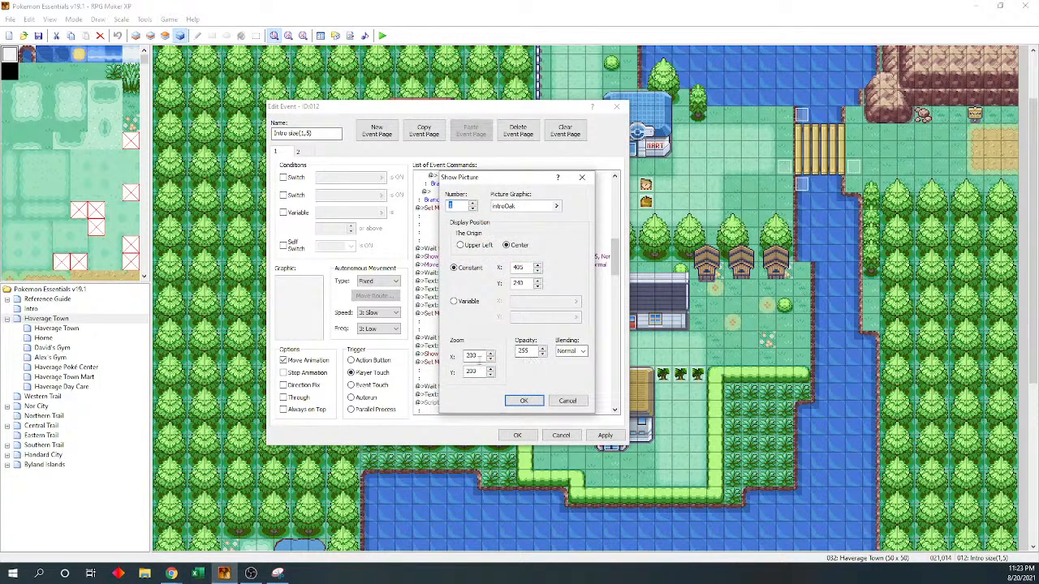
double_click(475, 356)
double_click(523, 268)
text(600)
key(Tab)
click(524, 400)
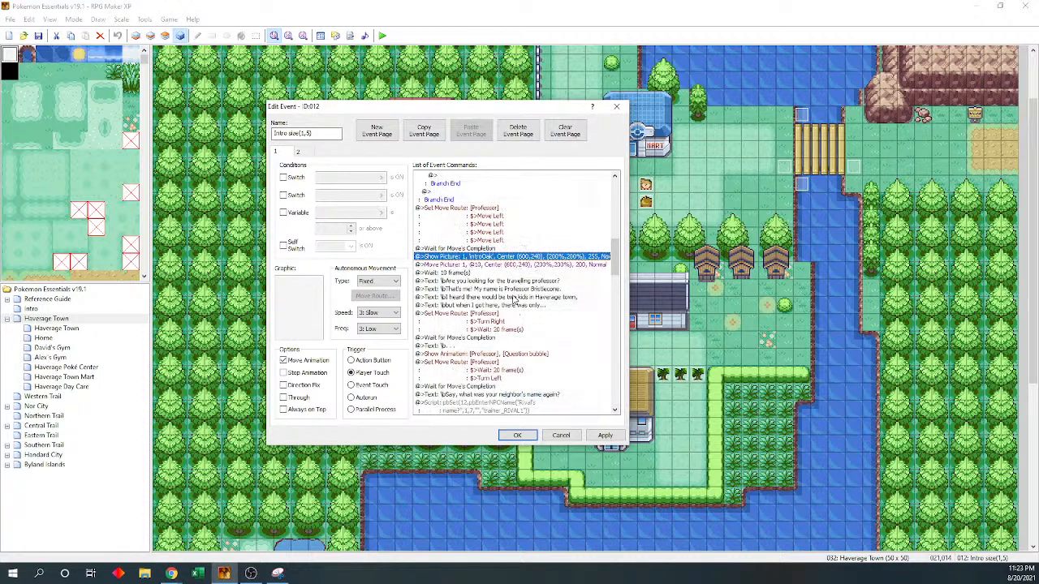
- Set the Move Picture command below the first introOak Show Picture to X 405 and opacity 255, checking the snip for the original values
click(277, 573)
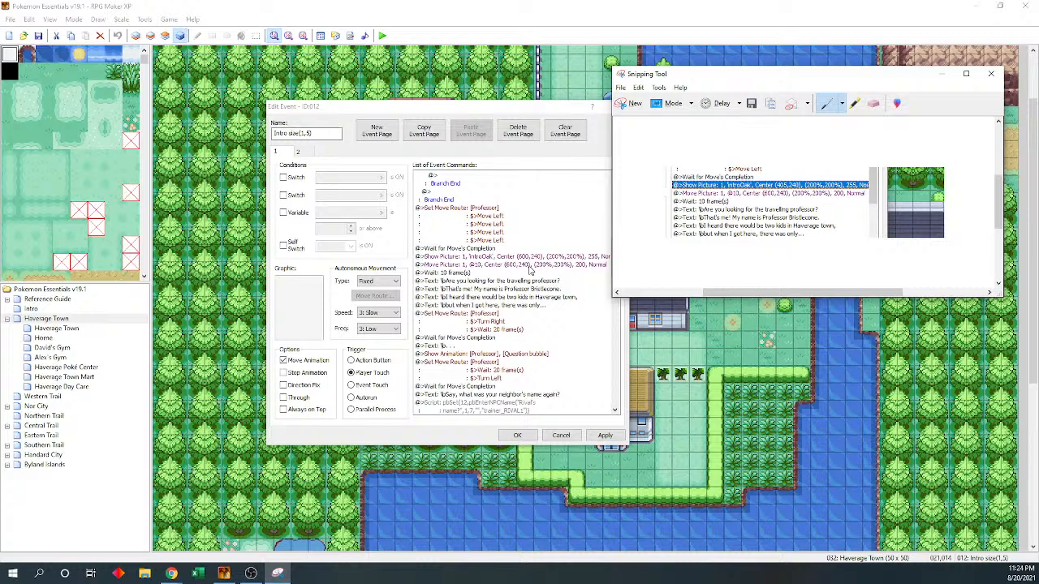
click(527, 265)
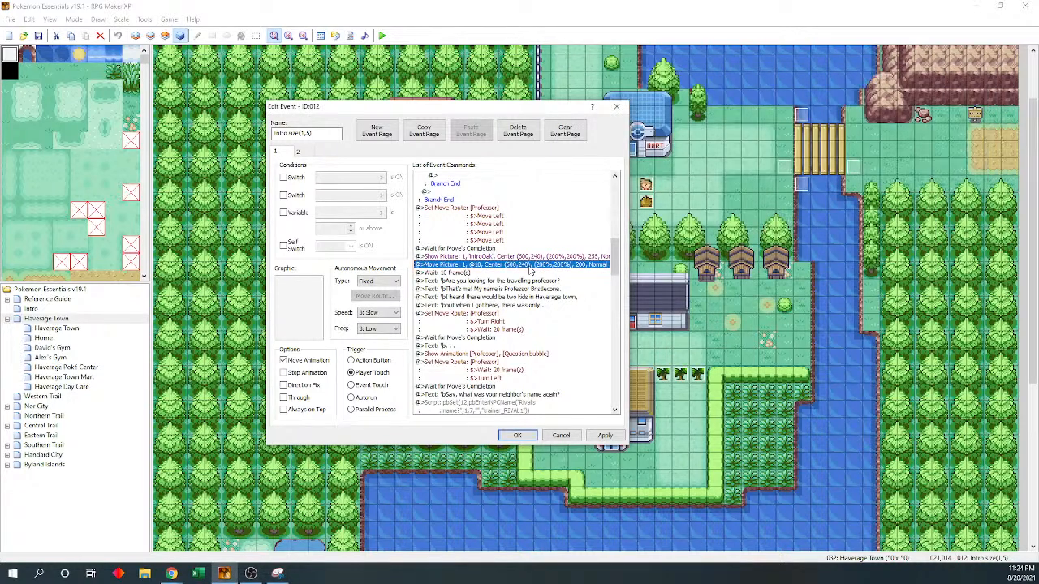
double_click(527, 265)
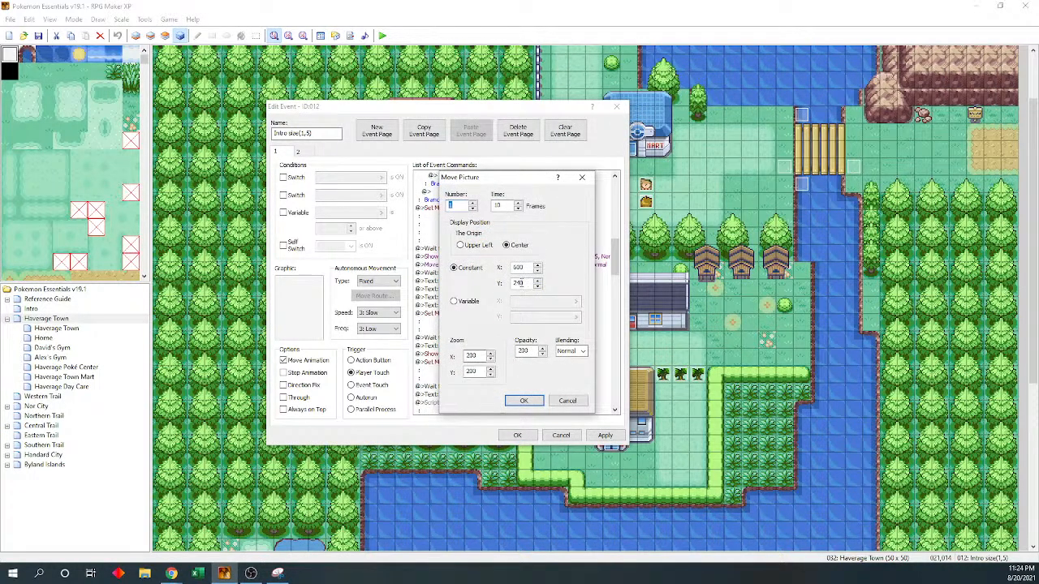
double_click(519, 268)
text(405)
double_click(523, 350)
click(523, 401)
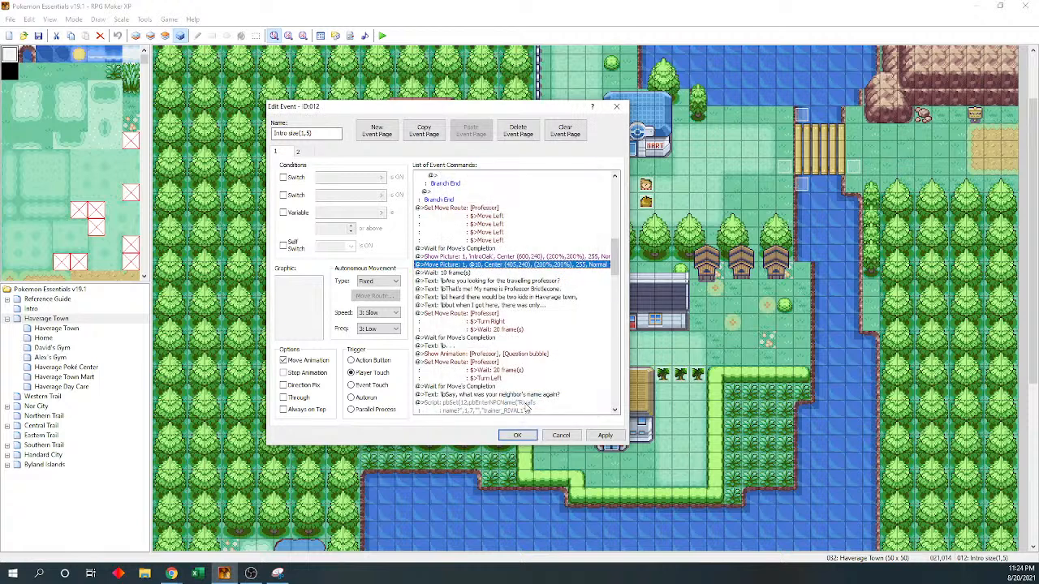
- Set the opacity of the first introOak Show Picture command to 200
click(525, 258)
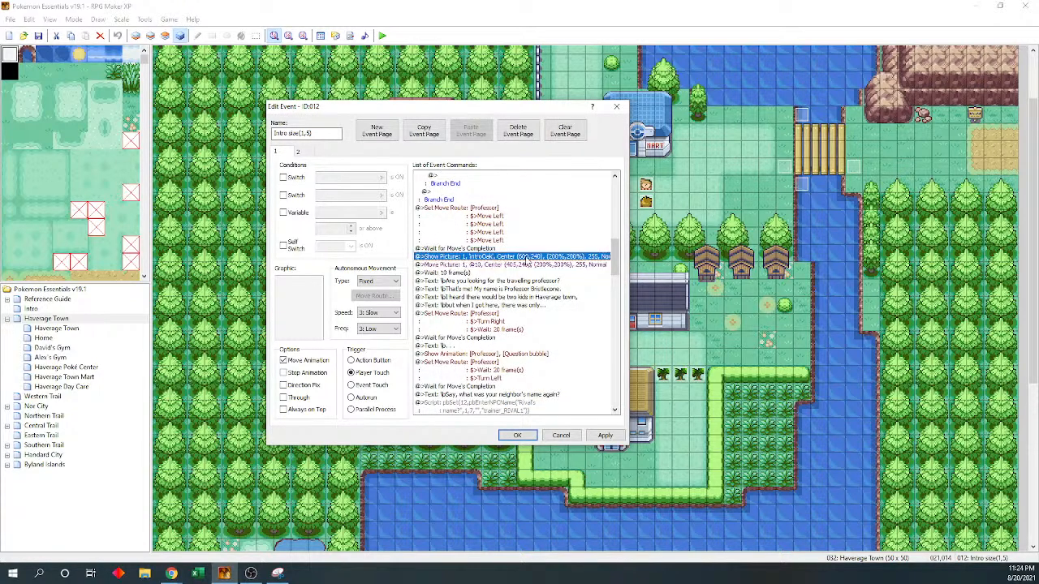
key(Return)
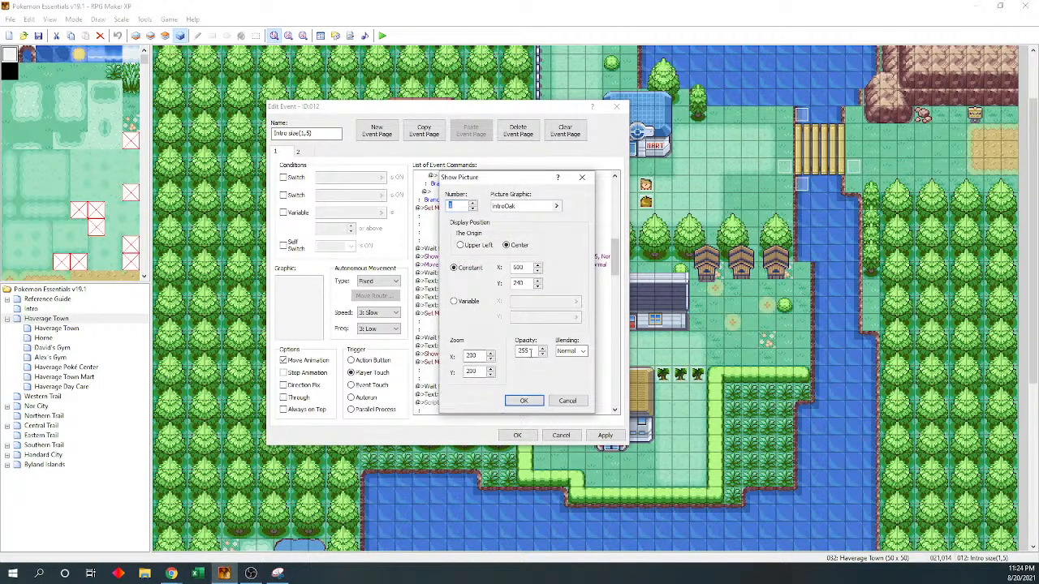
double_click(523, 350)
text(200)
click(523, 401)
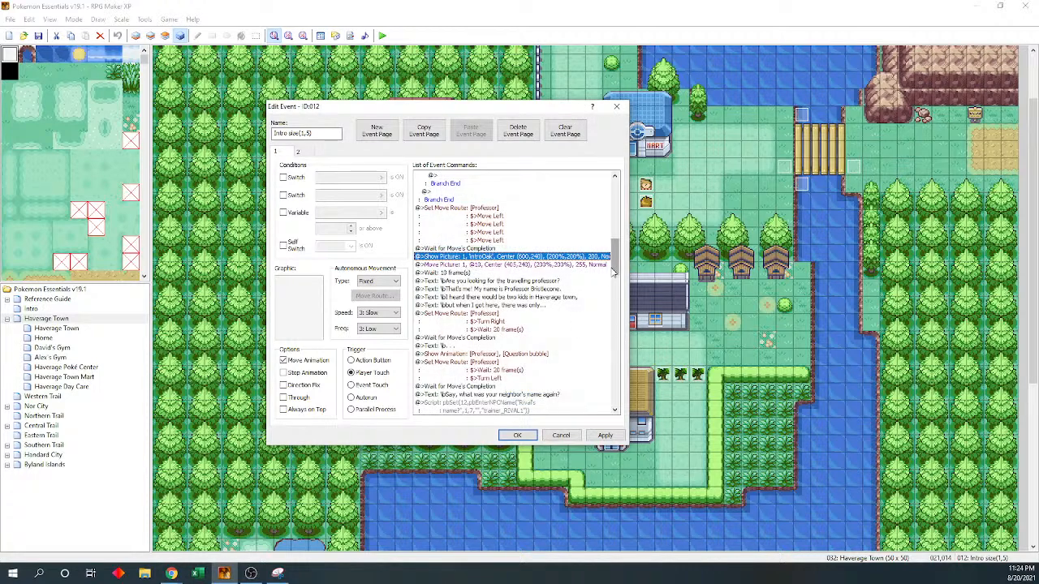
drag(614, 273, 615, 348)
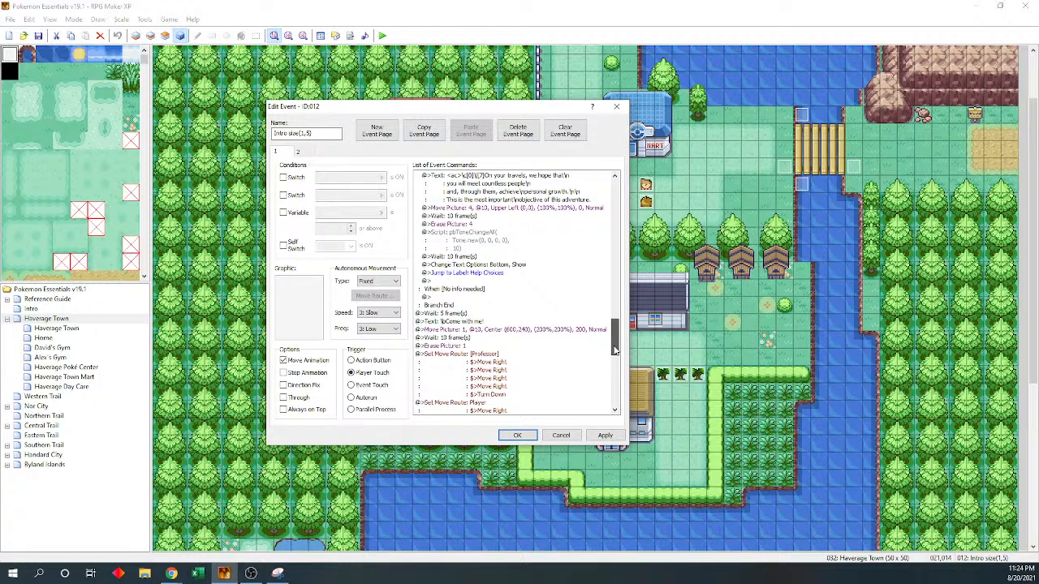
- Try an opacity of 150 on the Move Picture command after "Come with me!", and set it back to 200
click(526, 329)
double_click(526, 329)
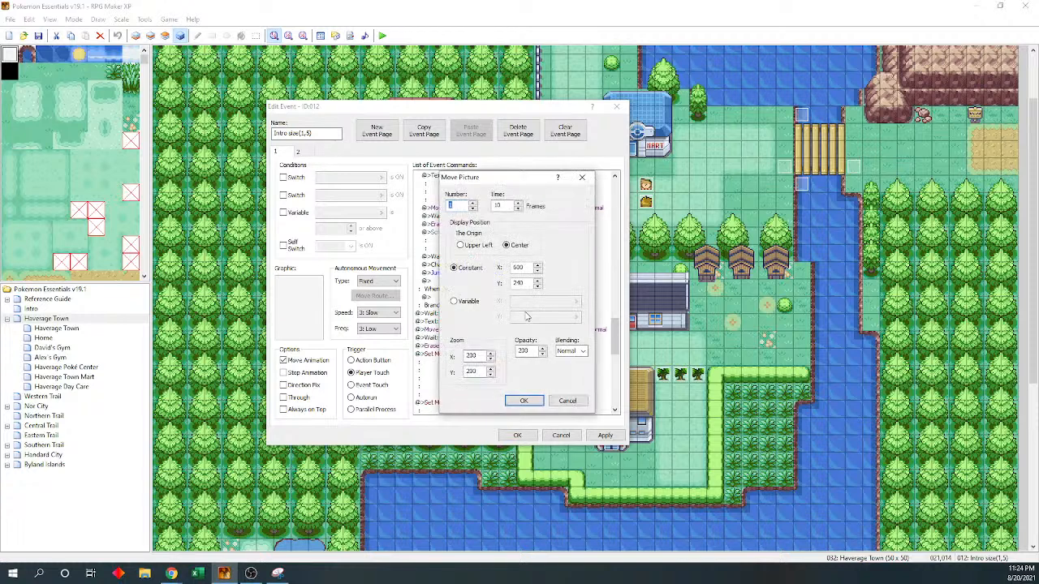
double_click(524, 351)
text(150)
double_click(523, 350)
text(20)
click(523, 400)
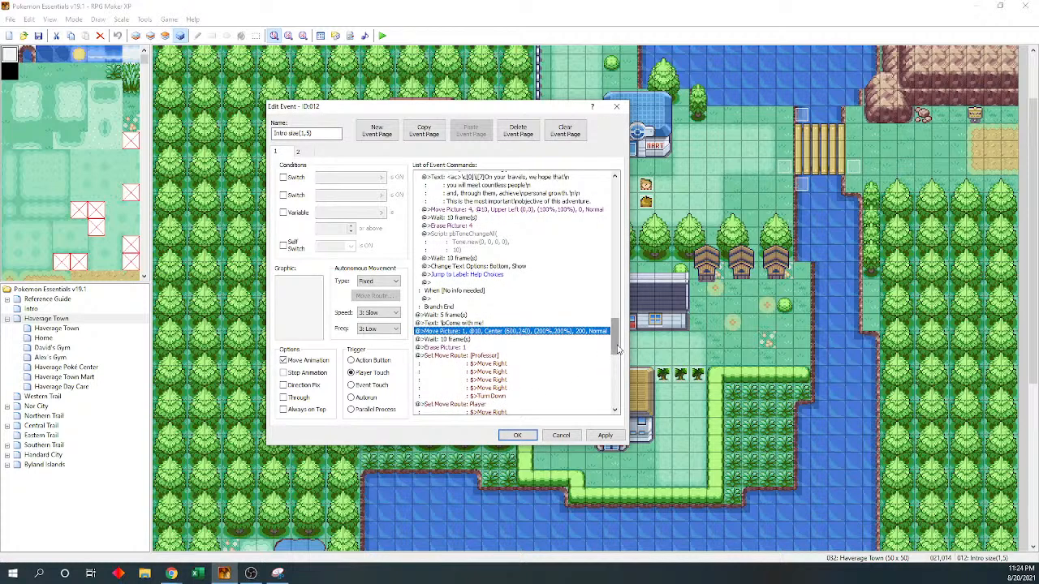
- End the dialogue line "I heard there would be two kids in Haverage town" with a period instead of a comma
drag(616, 349, 613, 265)
click(516, 265)
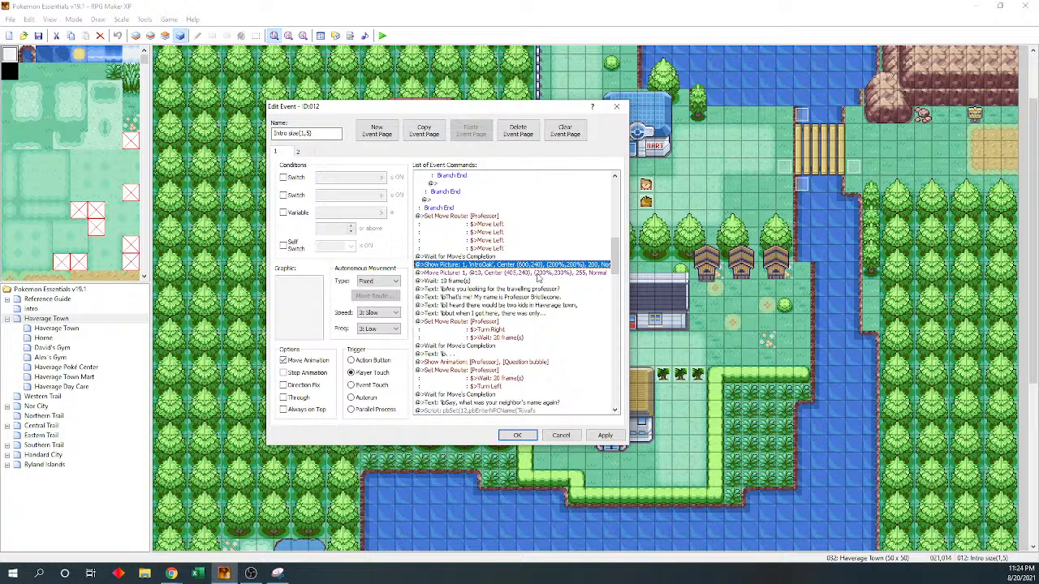
click(462, 281)
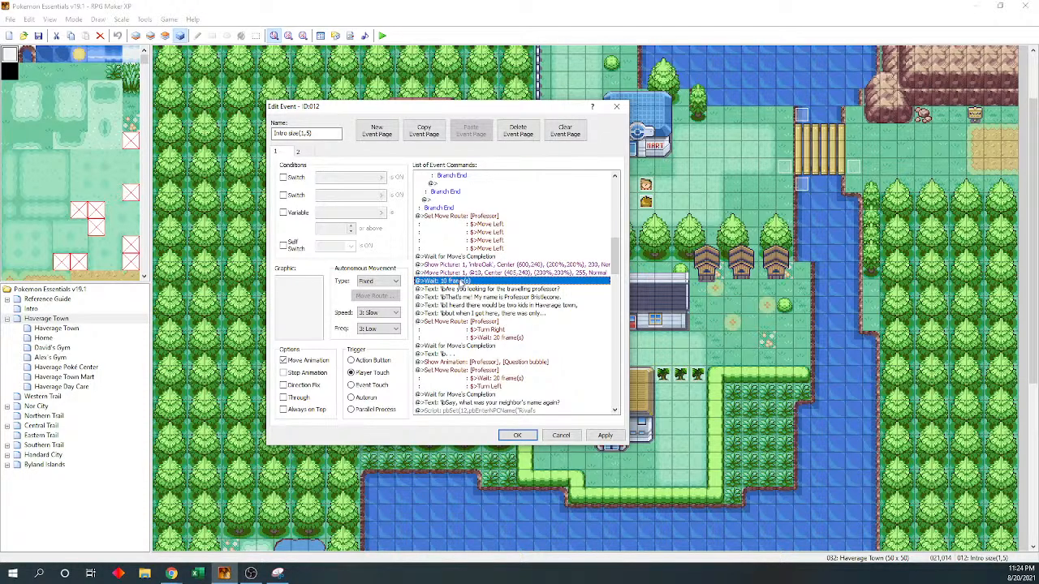
click(471, 290)
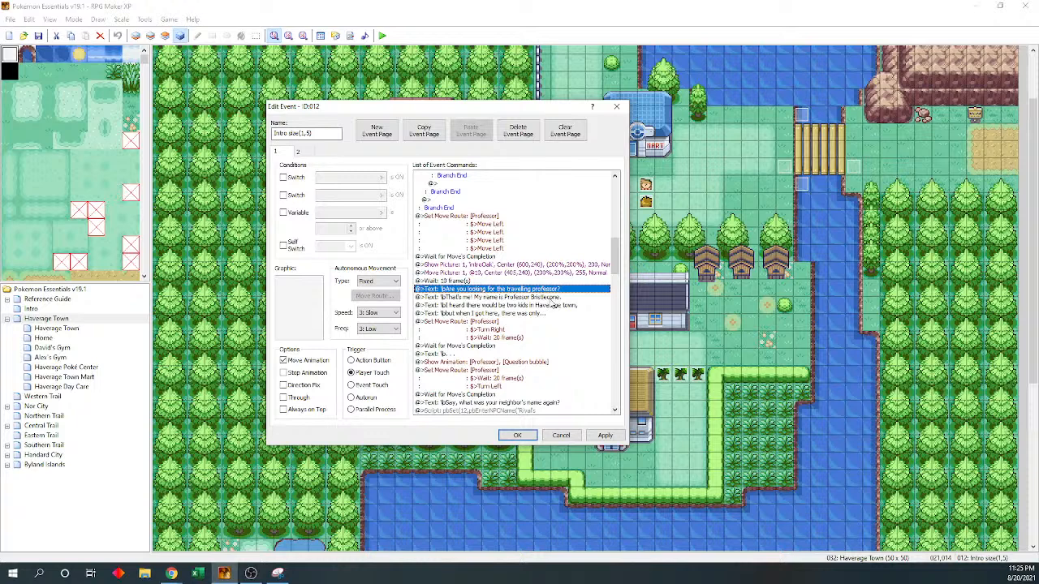
mouse_move(613, 261)
mouse_down()
mouse_move(622, 294)
mouse_move(616, 277)
mouse_up()
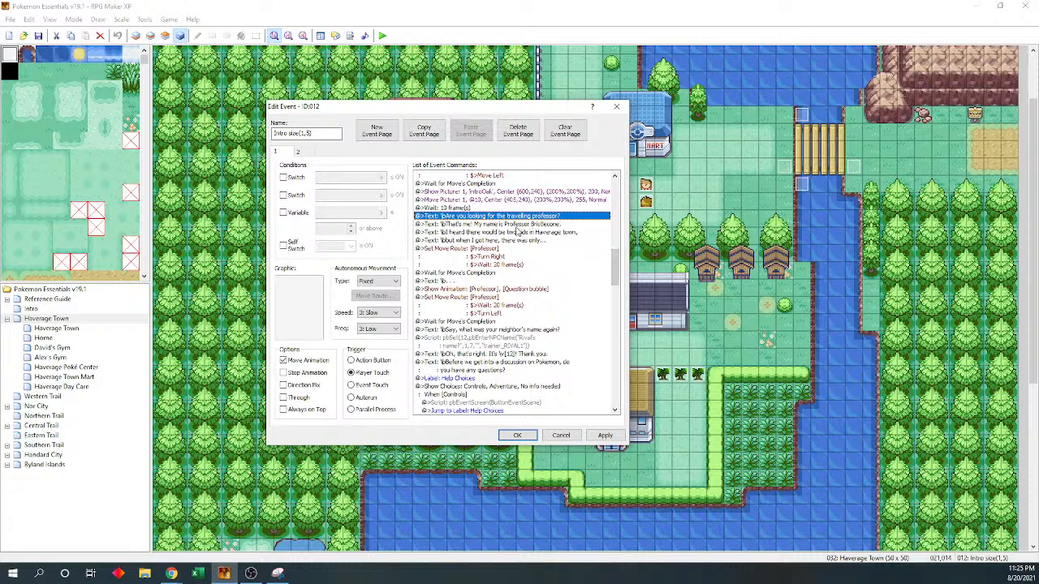
key(Down)
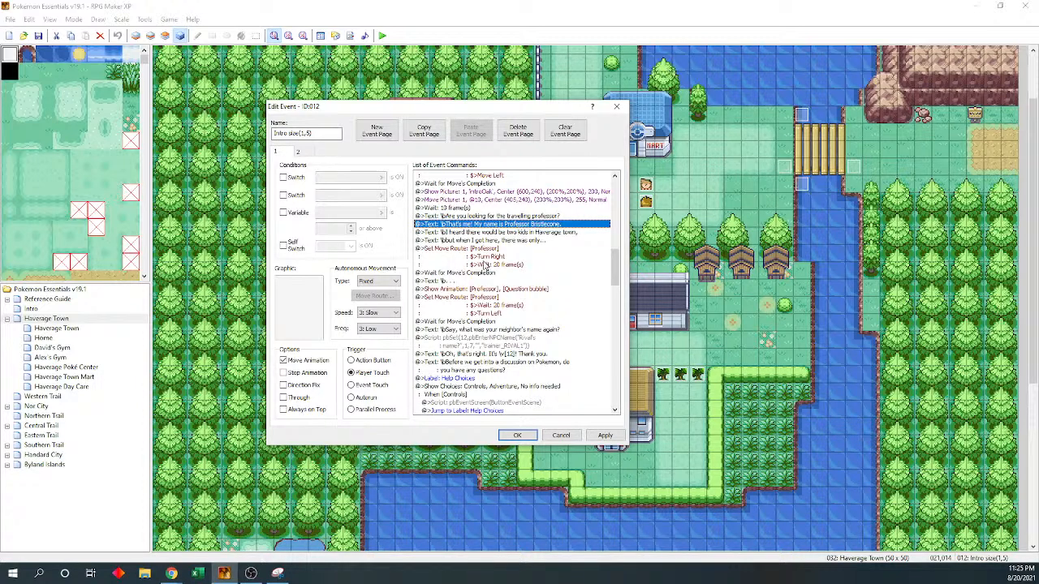
key(Down)
key(Return)
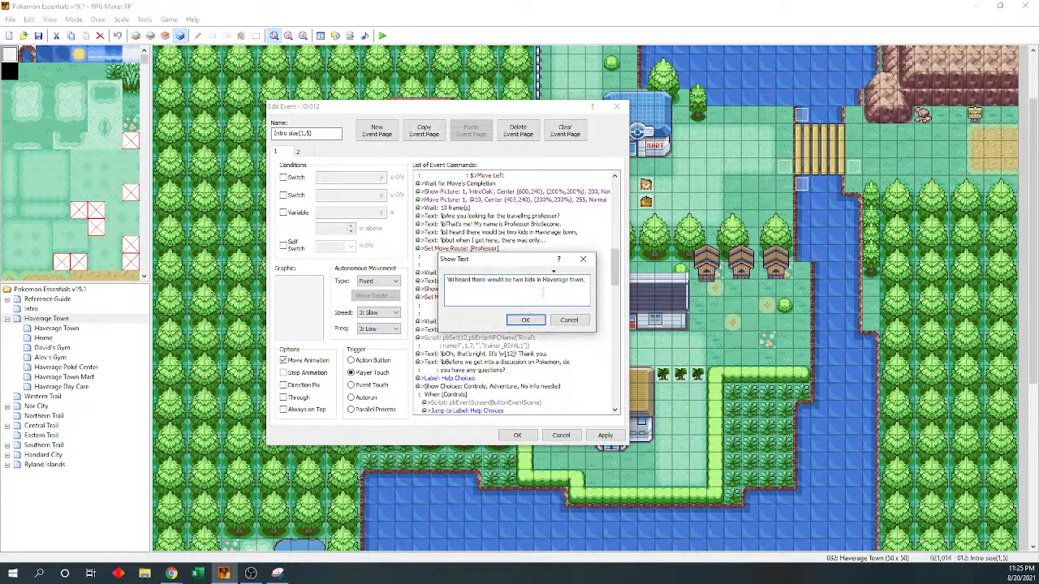
key(BackSpace)
text(...)
key(BackSpace)
key(BackSpace)
click(524, 321)
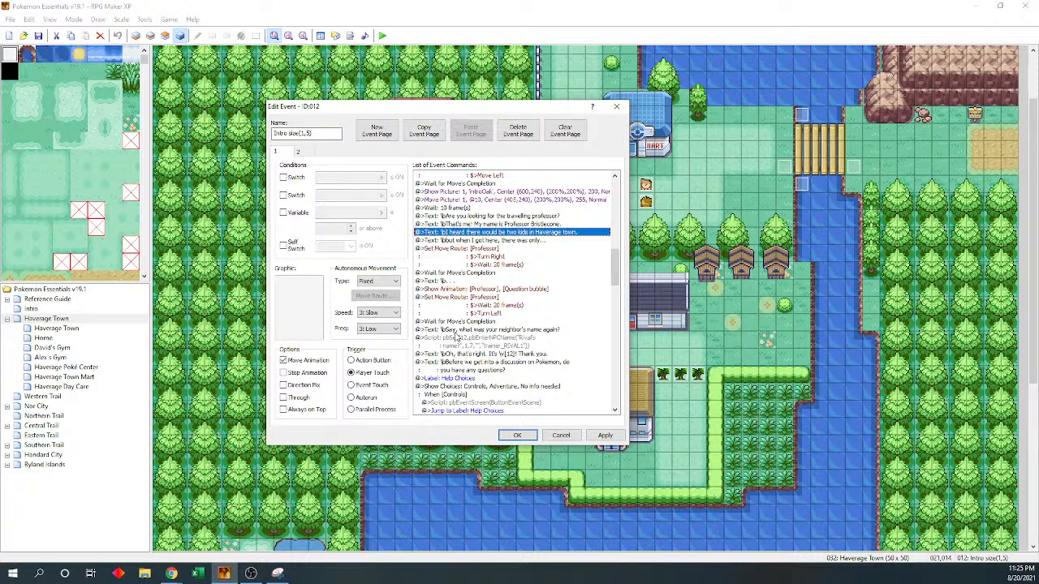
- Examine the conditional branches that move the player and the professor's move route that follows them
scroll(614, 245, up, 4)
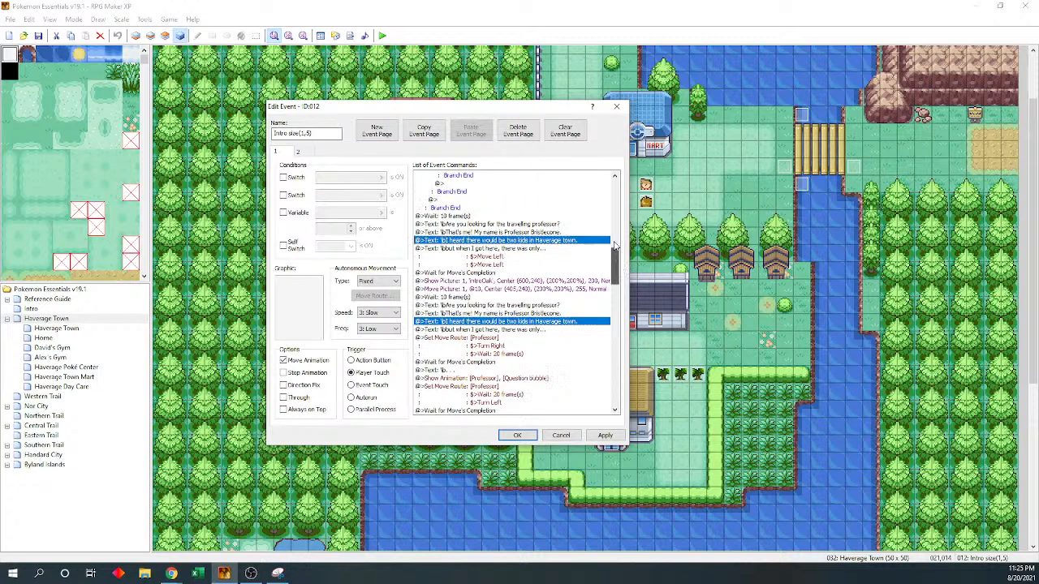
scroll(616, 224, up, 10)
scroll(617, 202, up, 1)
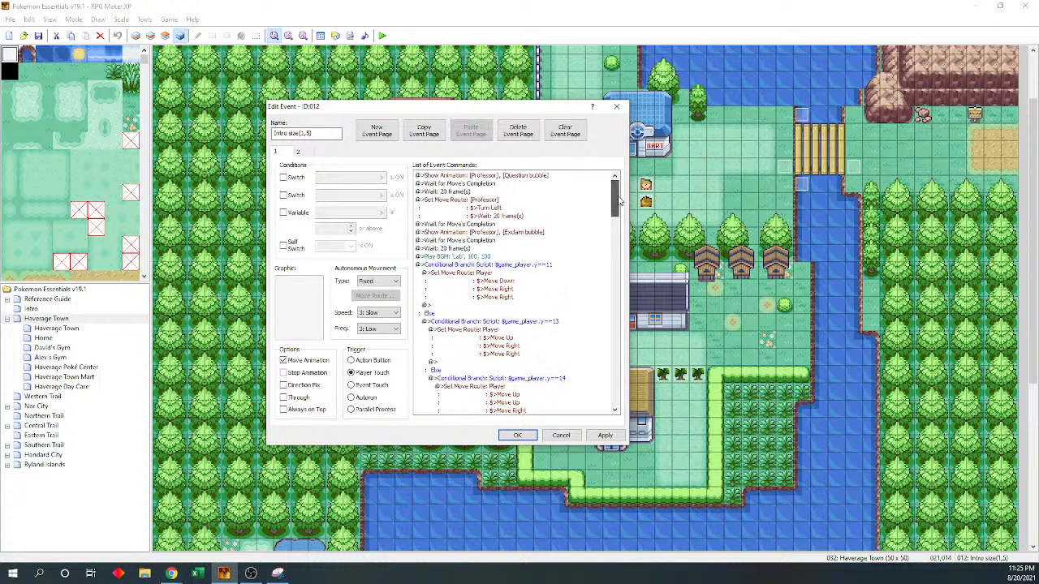
click(510, 264)
scroll(614, 234, down, 10)
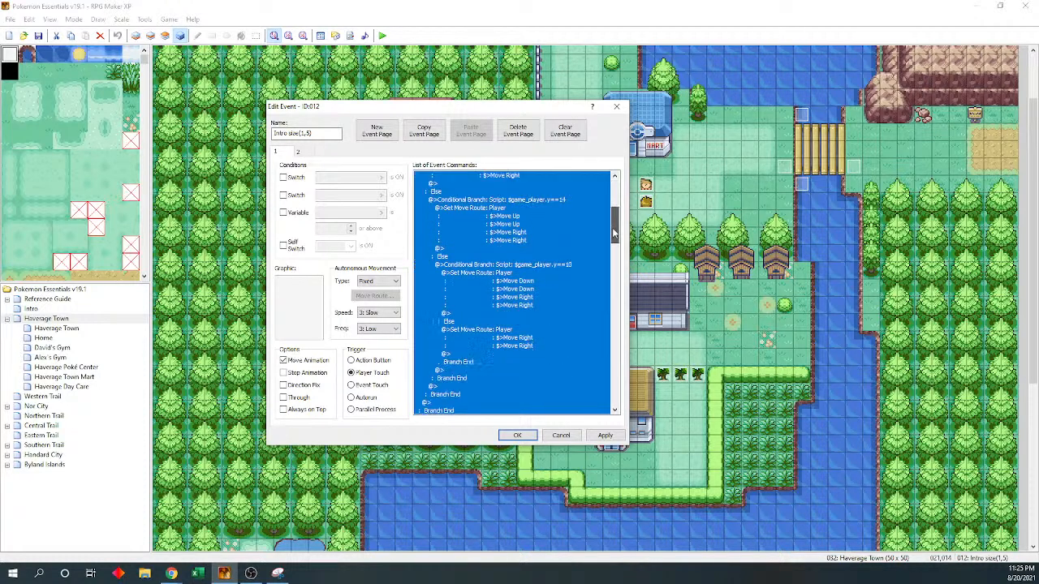
drag(614, 234, 620, 252)
click(505, 337)
click(498, 297)
- Insert a Set Move Route that turns the Rival left, directly above the Professor's Move Left route
click(491, 258)
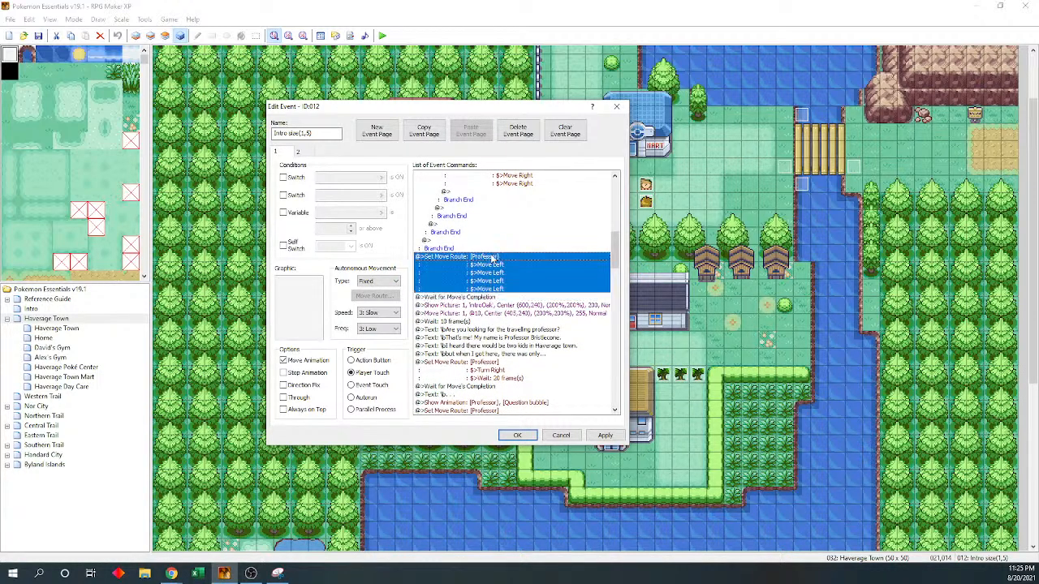
key(Up)
key(Down)
key(Insert)
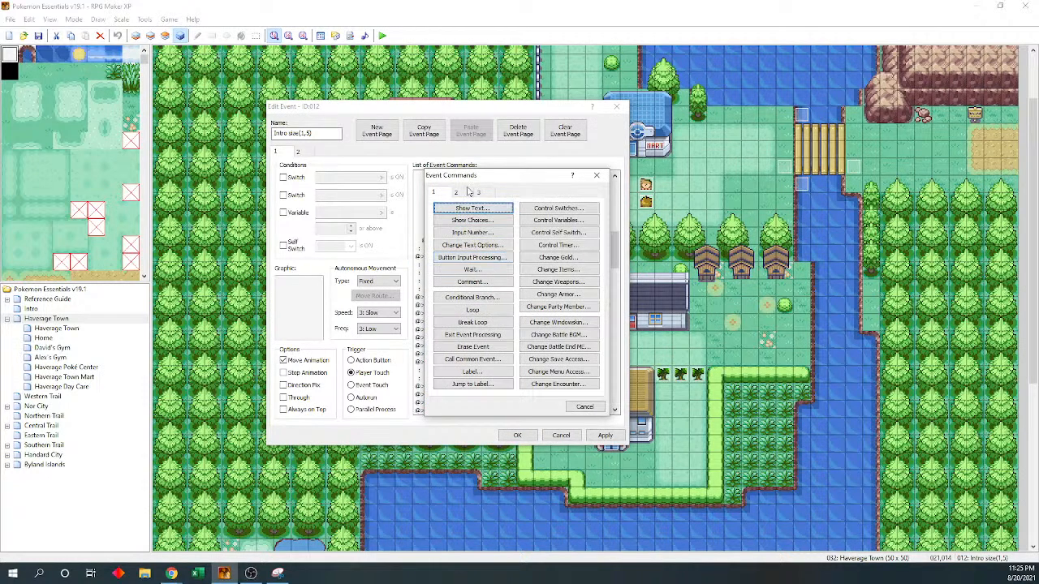
click(470, 306)
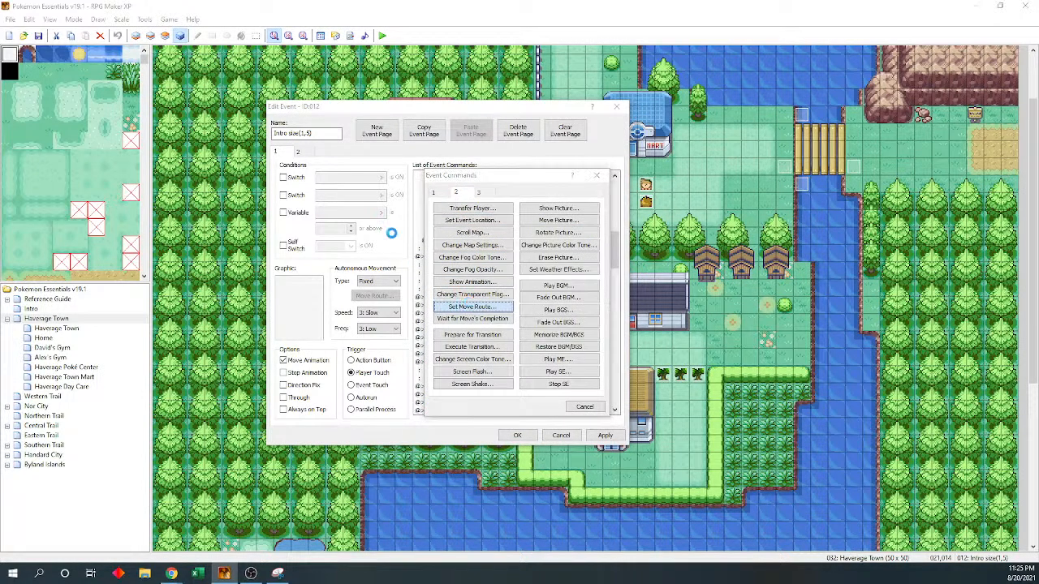
click(429, 205)
click(394, 403)
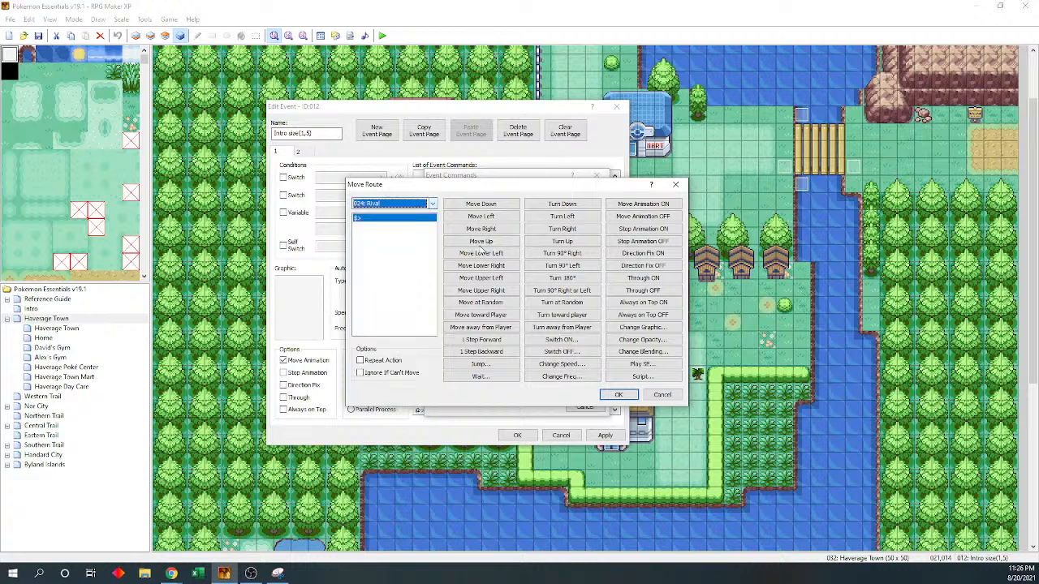
click(542, 216)
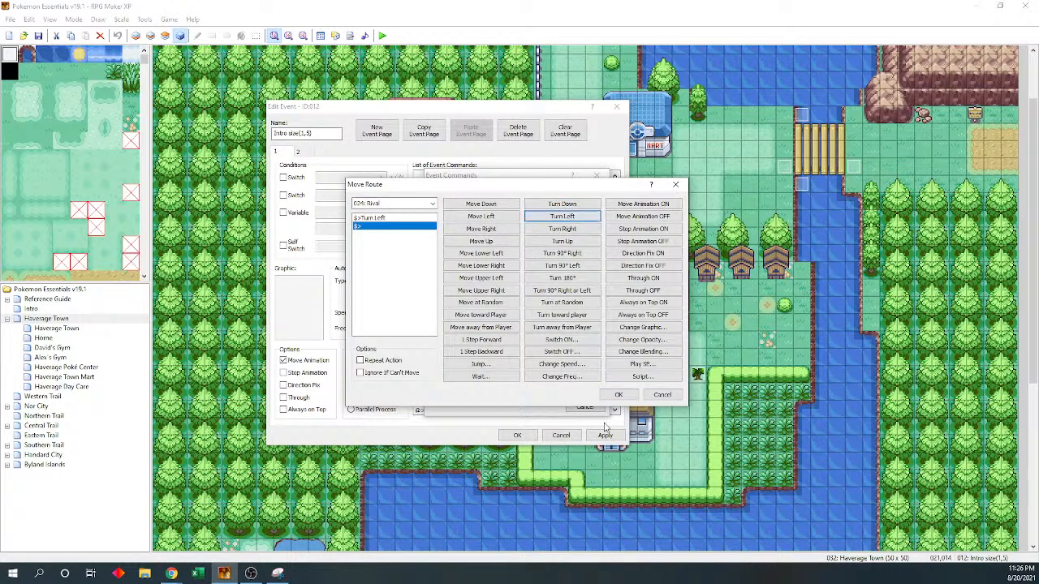
click(616, 395)
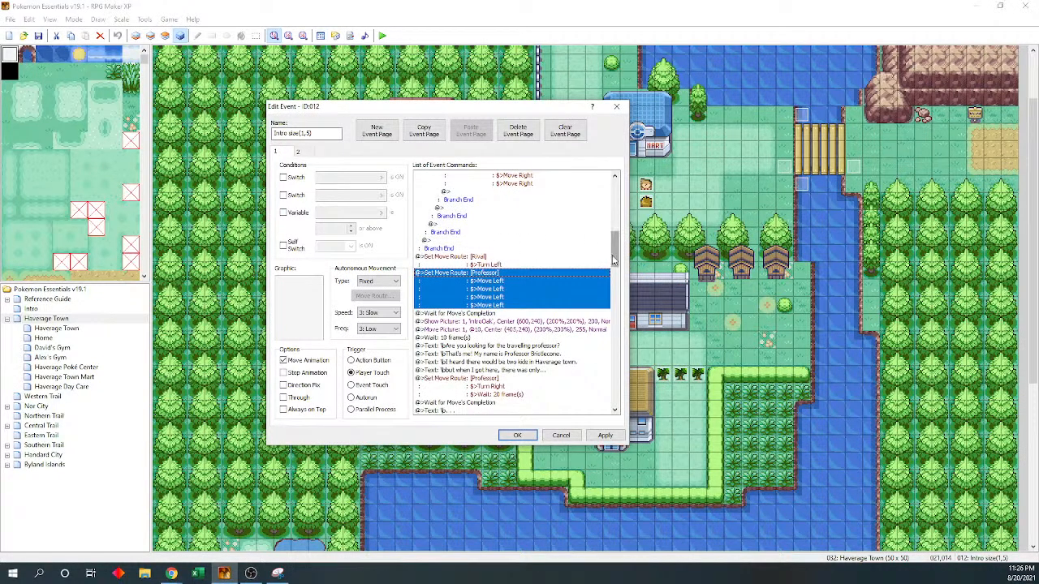
- Insert a Set Move Route that turns the Rival up, directly above the introOak Show Picture before "Thank you for waiting"
scroll(615, 268, down, 1)
scroll(615, 268, down, 3)
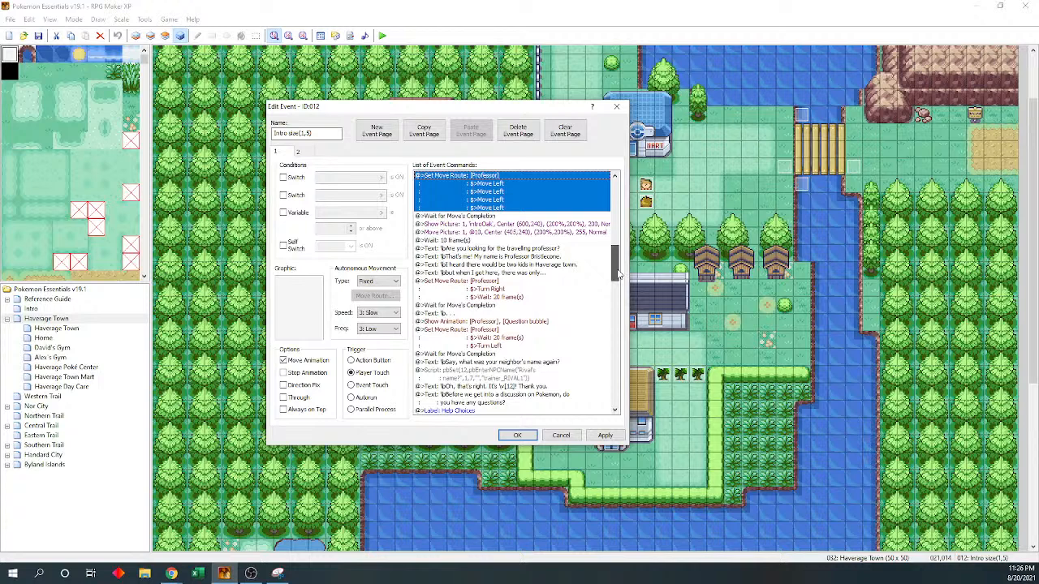
drag(616, 276, 619, 284)
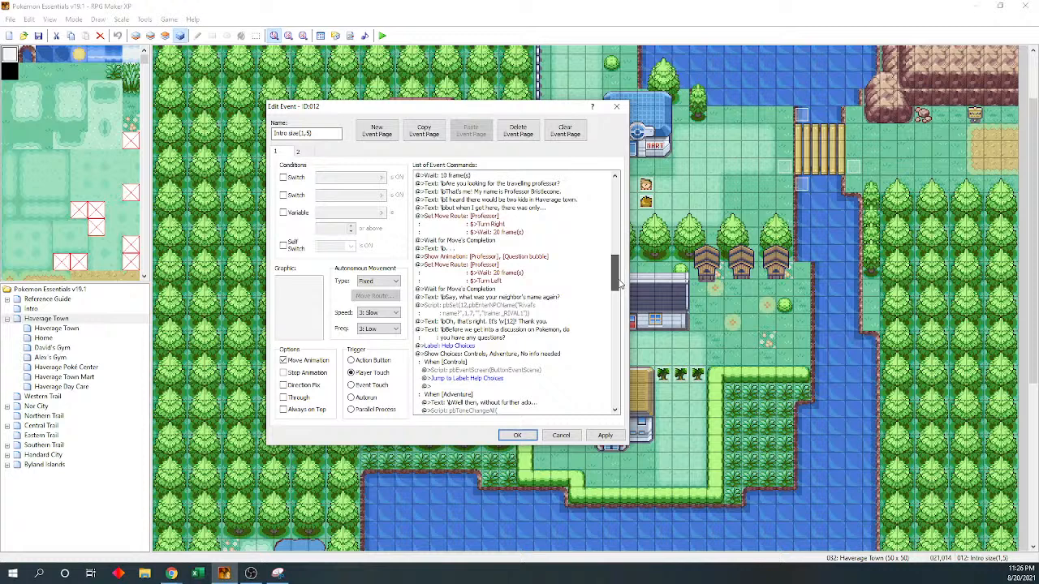
drag(619, 284, 634, 367)
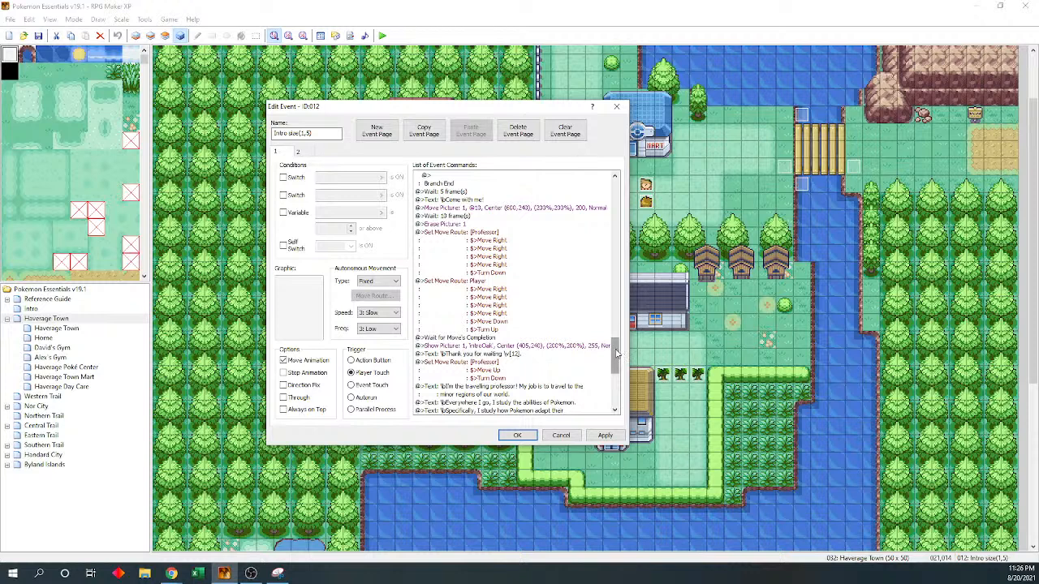
drag(615, 350, 615, 362)
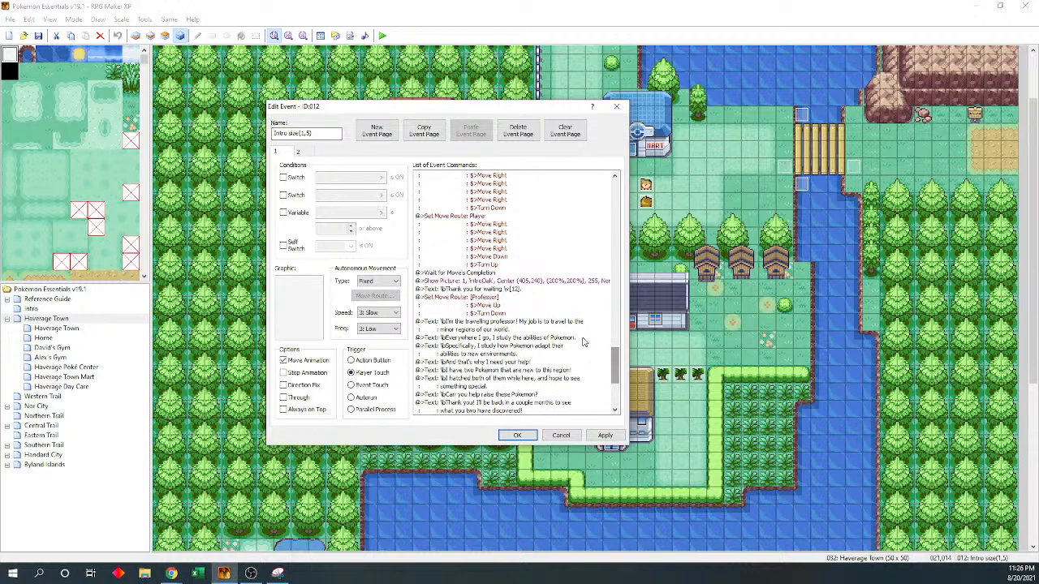
click(518, 289)
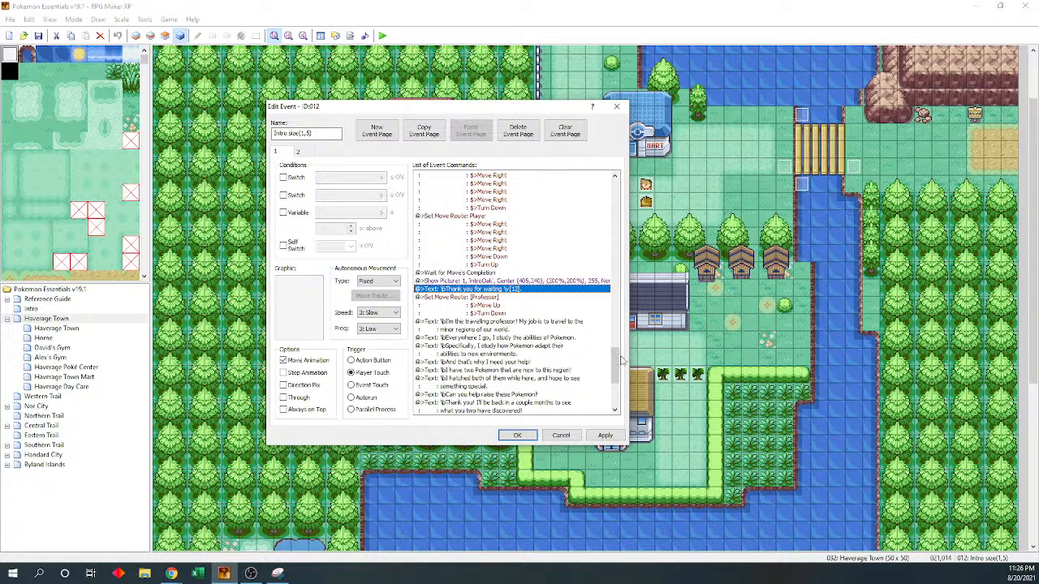
drag(617, 358, 616, 357)
click(499, 321)
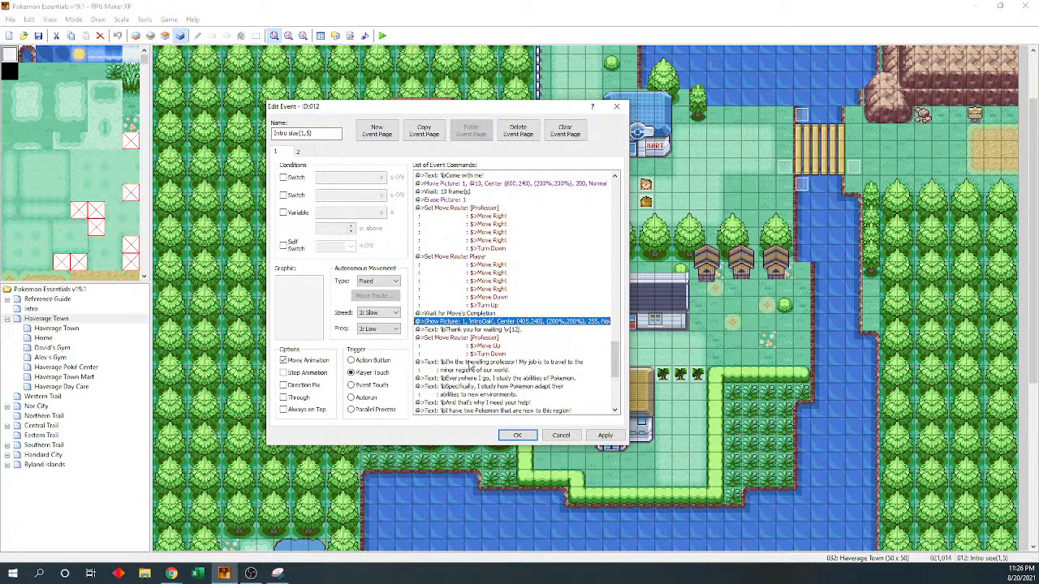
double_click(465, 353)
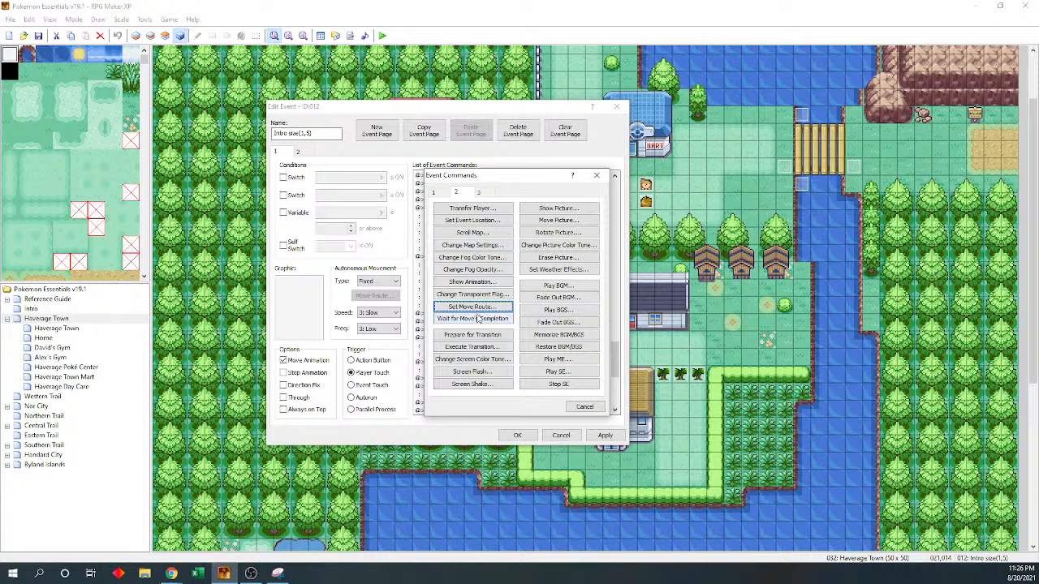
click(475, 306)
click(431, 204)
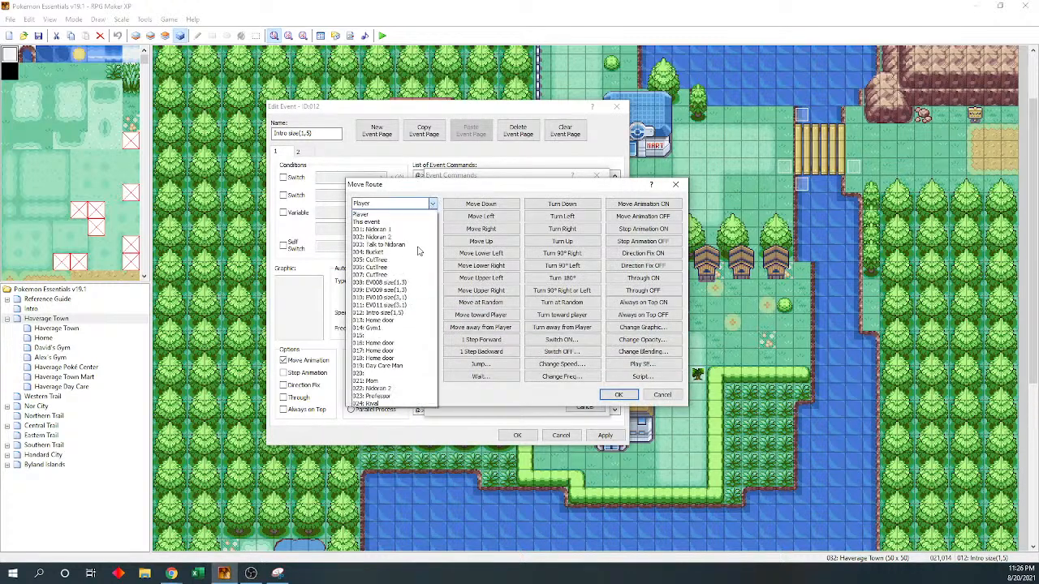
click(383, 404)
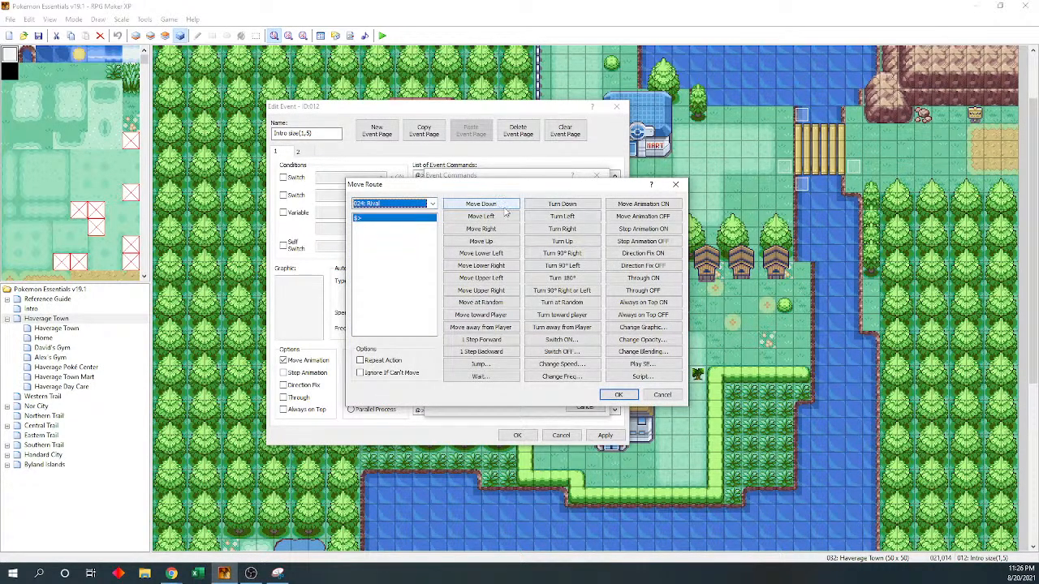
click(555, 241)
click(618, 395)
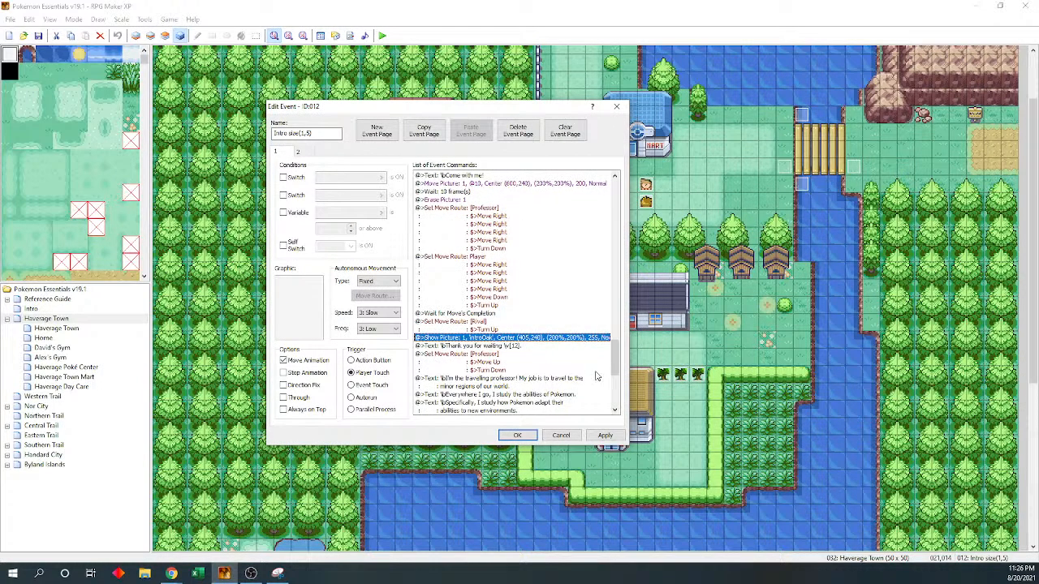
- Copy the first introOak Show Picture, Move Picture and 10-frame Wait commands and paste them above "Say, what was your neighbor's name again?"
drag(615, 367, 599, 278)
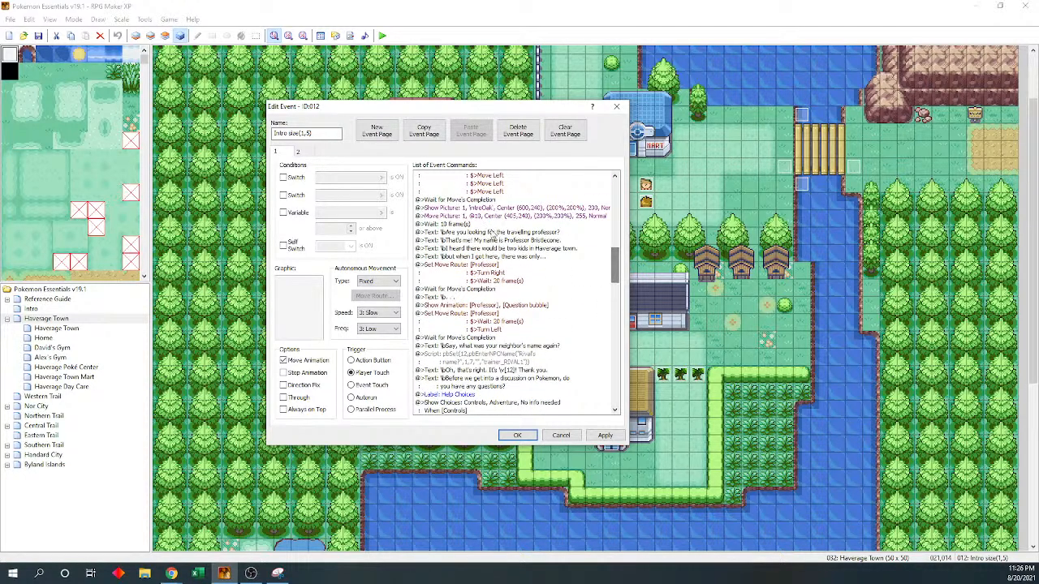
click(495, 208)
key(shift+Down)
key(shift+Down)
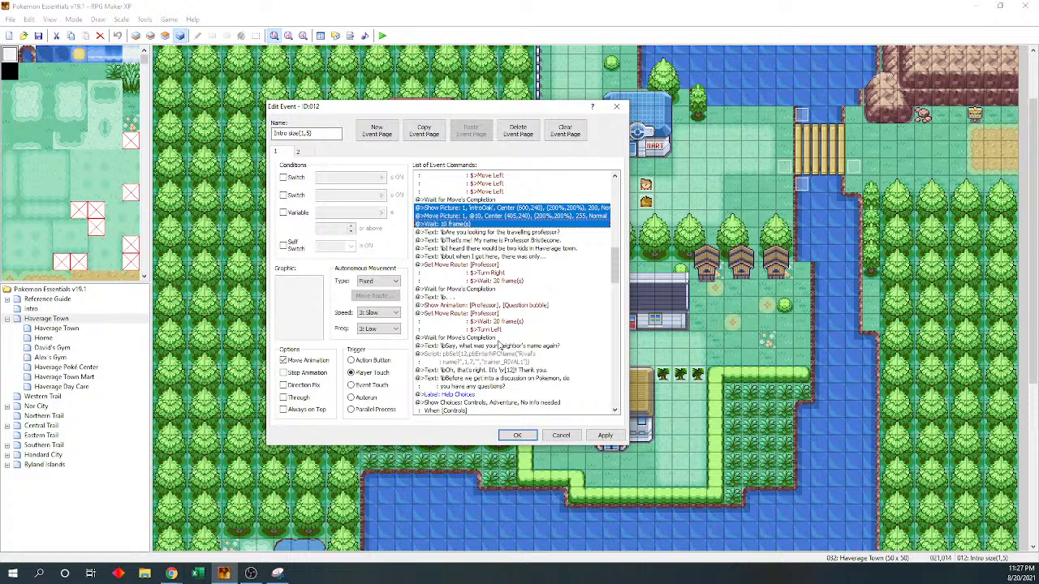
right_click(490, 348)
click(481, 346)
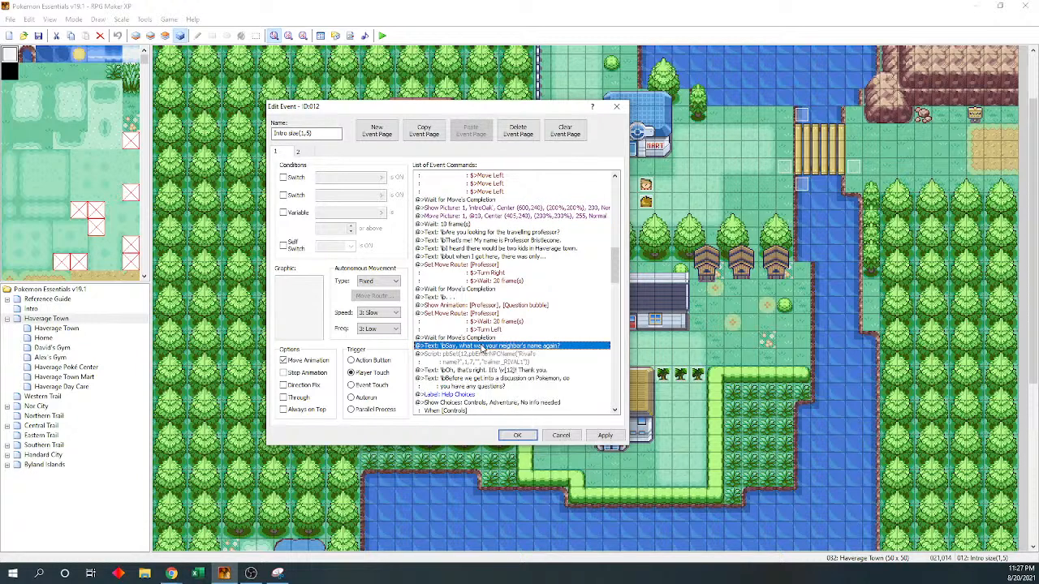
key(shift+Down)
key(shift+Down)
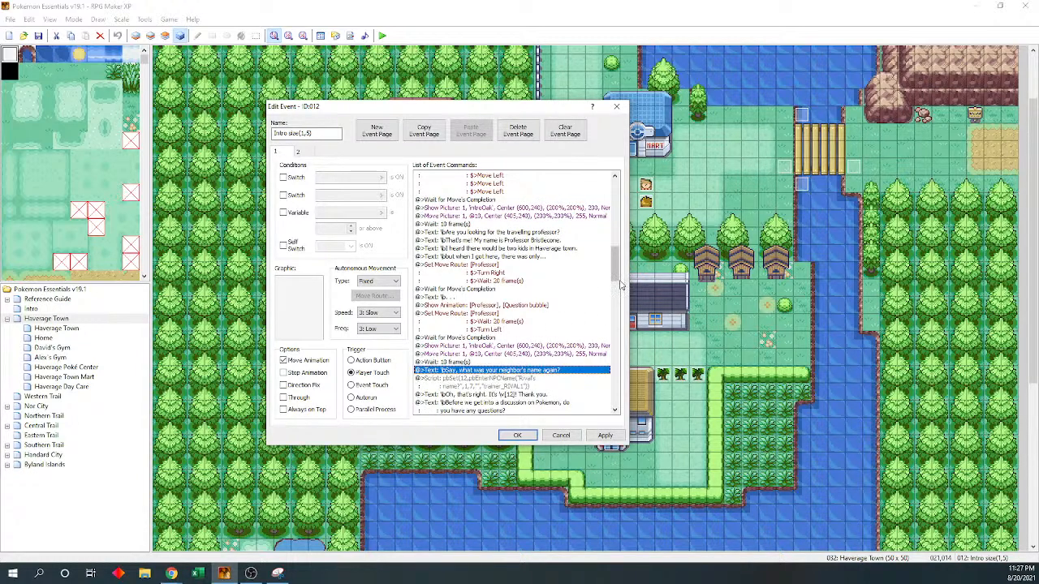
- Copy the Move Picture, 10-frame Wait and Erase Picture commands after "Come with me!" and paste them above the Professor's Turn Right route
drag(615, 276, 616, 380)
scroll(518, 287, up, 5)
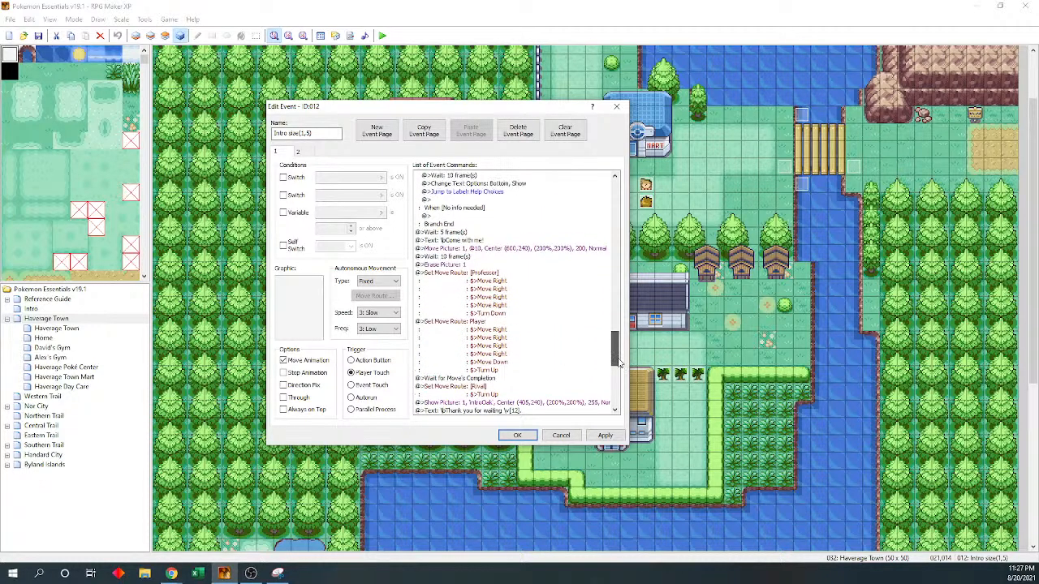
click(504, 250)
key(shift+Down)
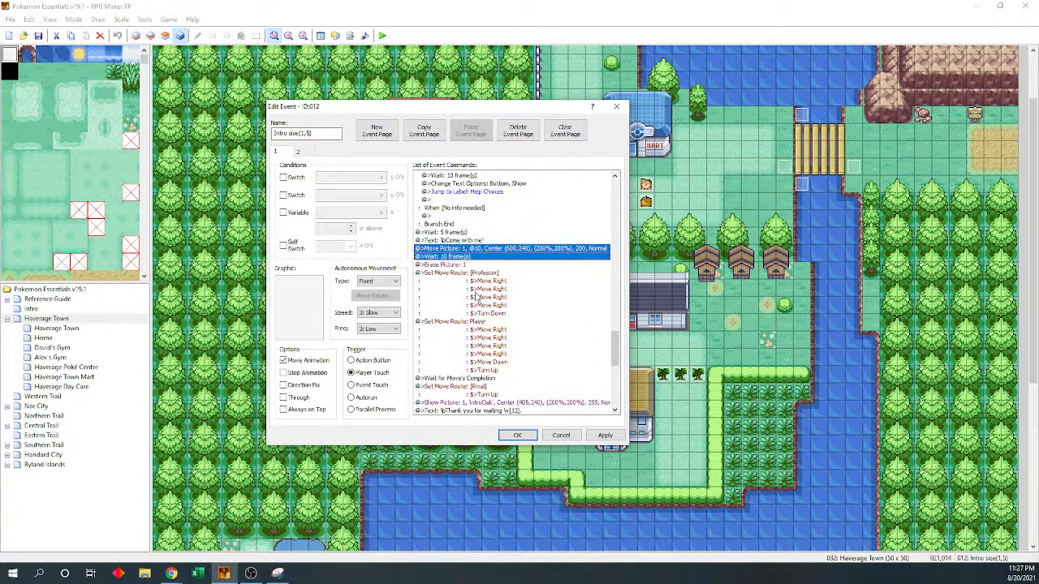
key(shift+Down)
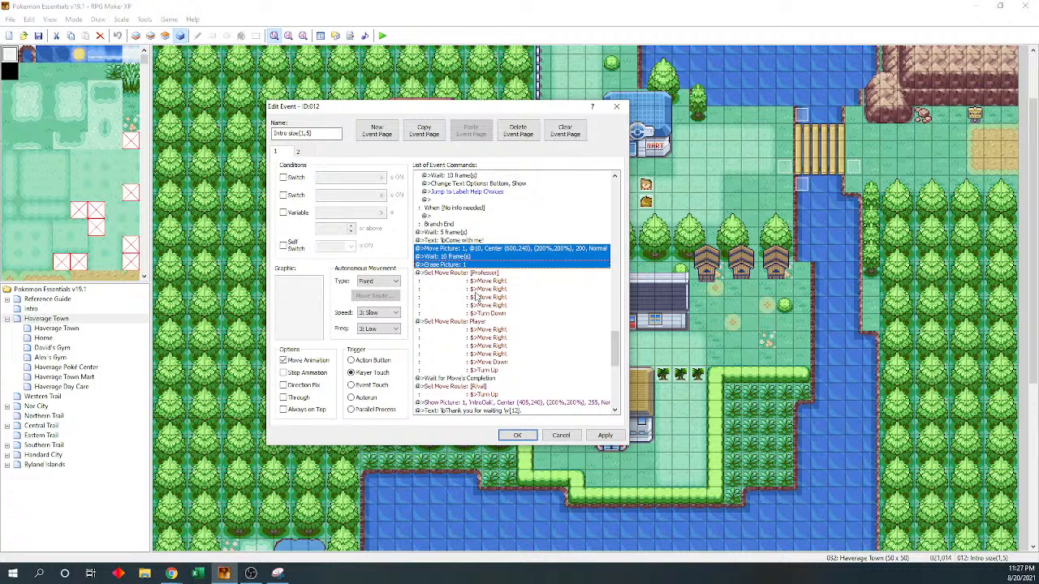
drag(618, 352, 615, 260)
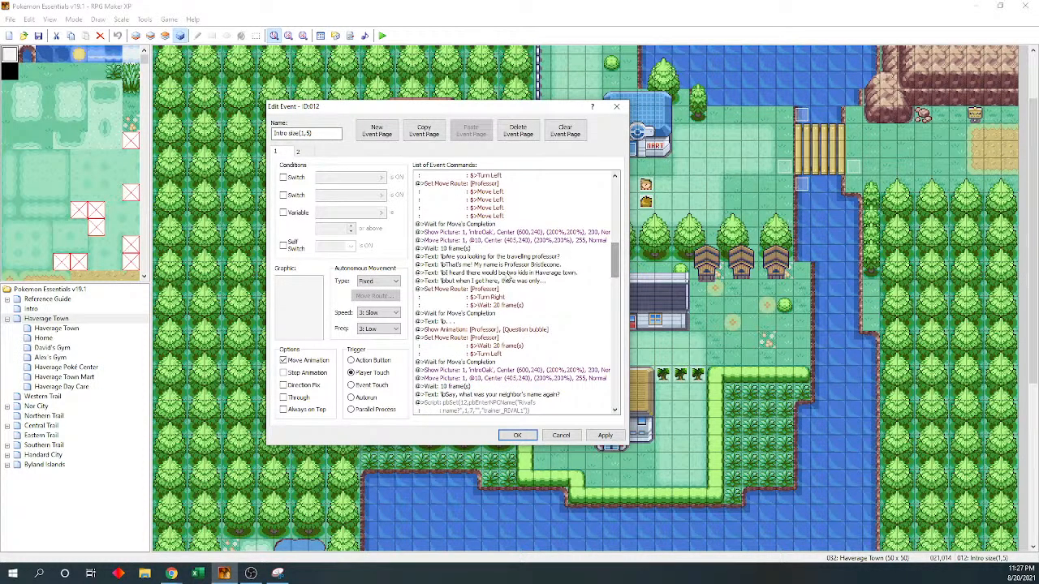
click(501, 281)
click(500, 290)
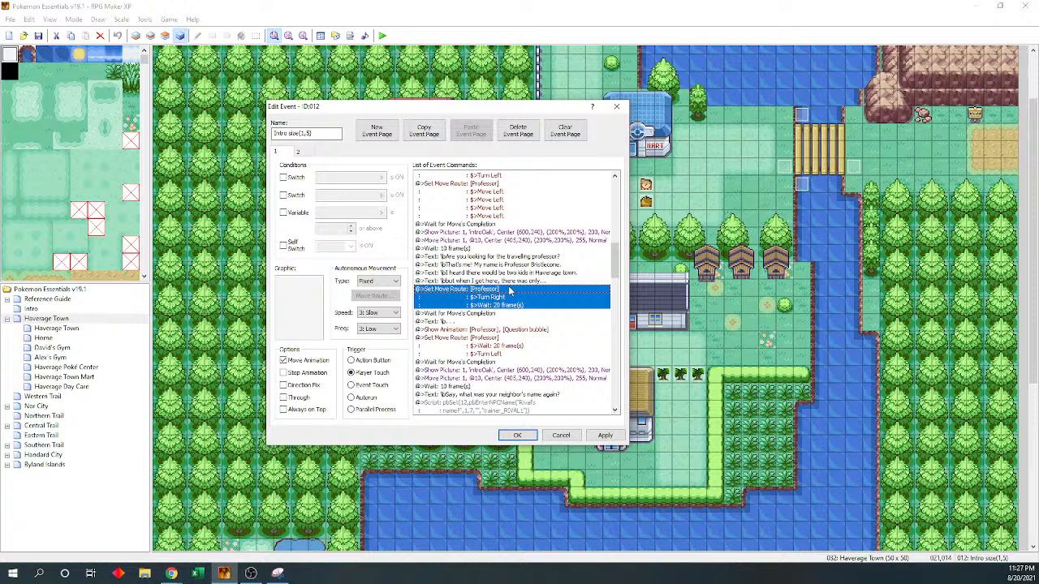
key(ctrl+v)
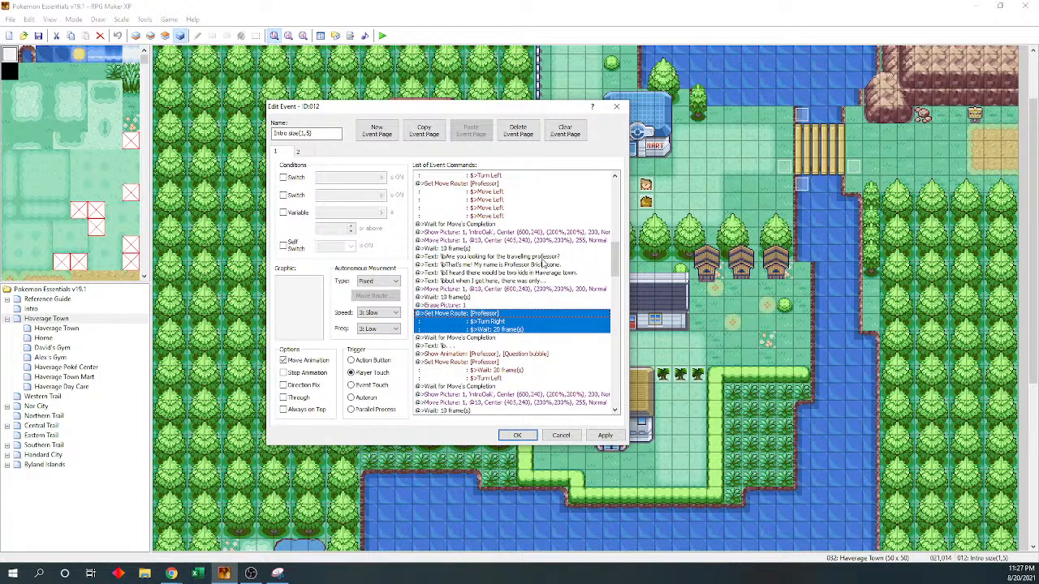
- Rewrite the "do you have any questions?" text as "Before I give you a Pokemon, let me catch you up to speed."
click(544, 257)
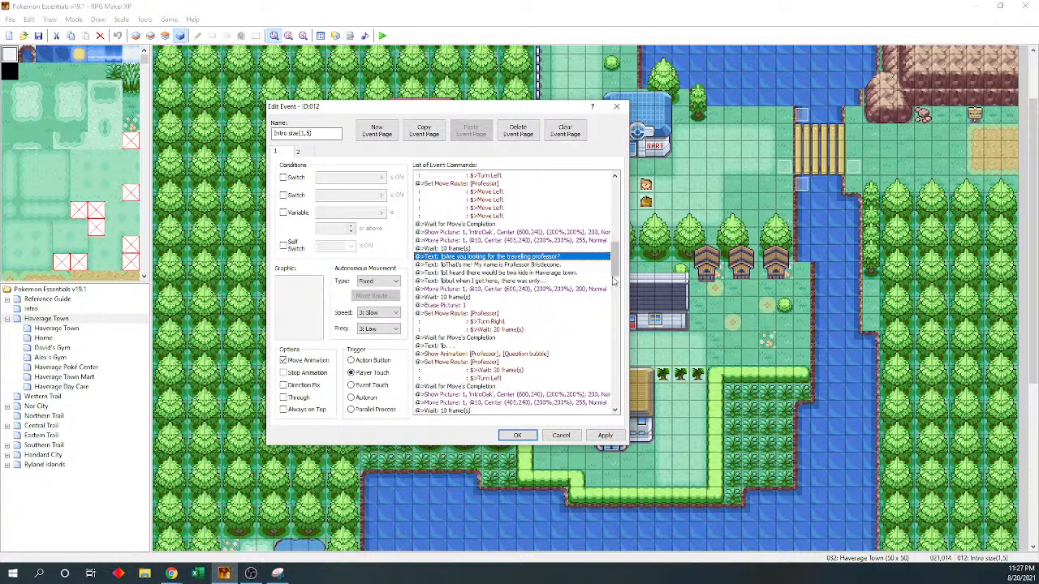
drag(615, 276, 617, 298)
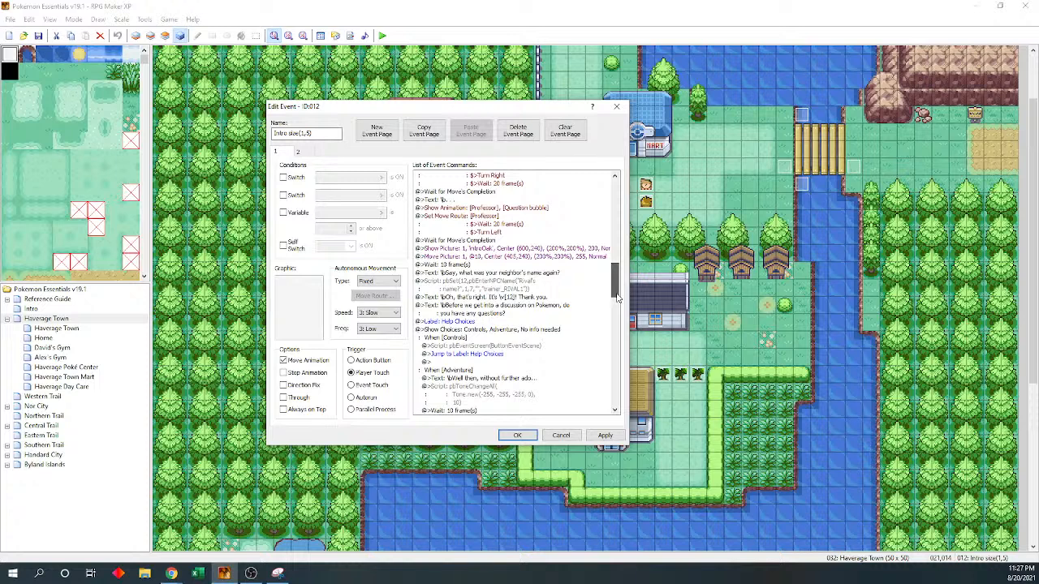
double_click(537, 311)
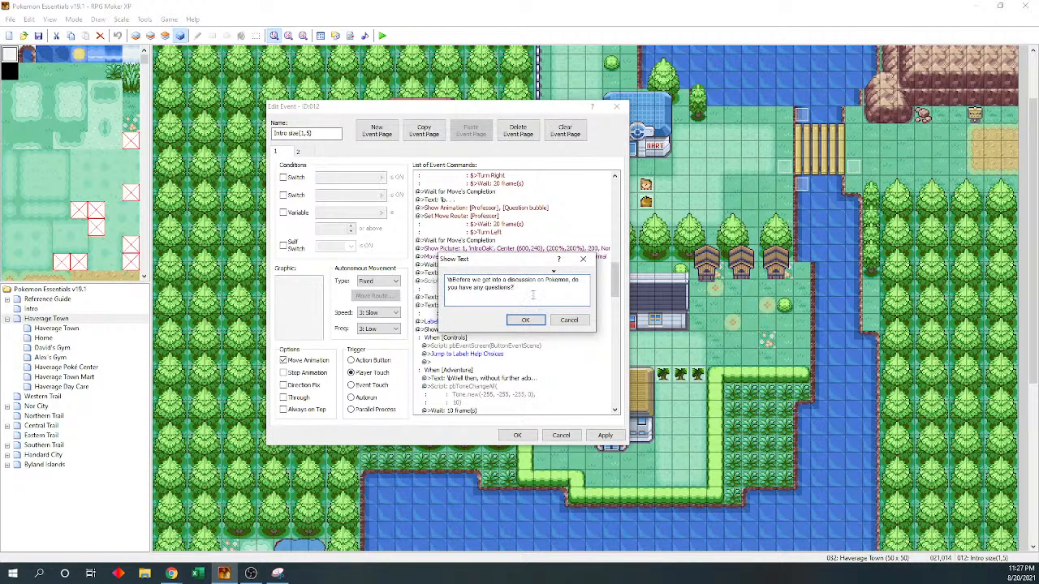
drag(532, 295, 472, 280)
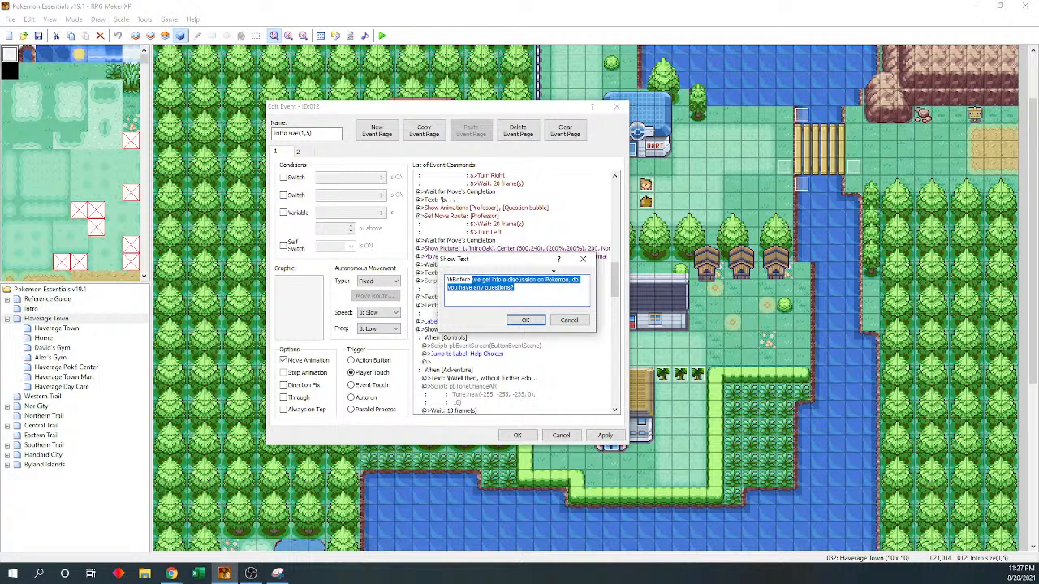
key(BackSpace)
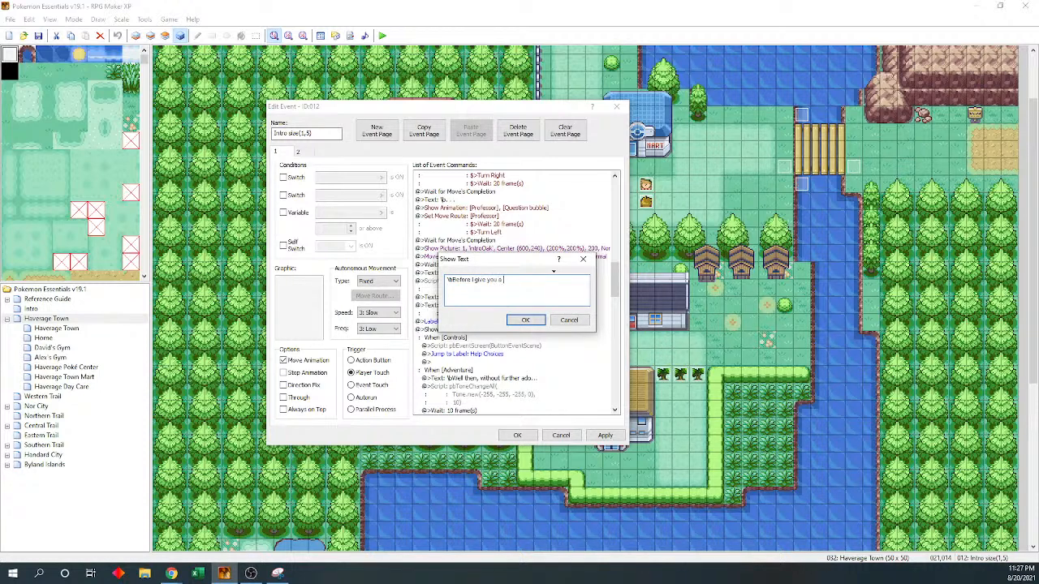
text(I give you a Pokemon, let me catch you up to)
click(525, 319)
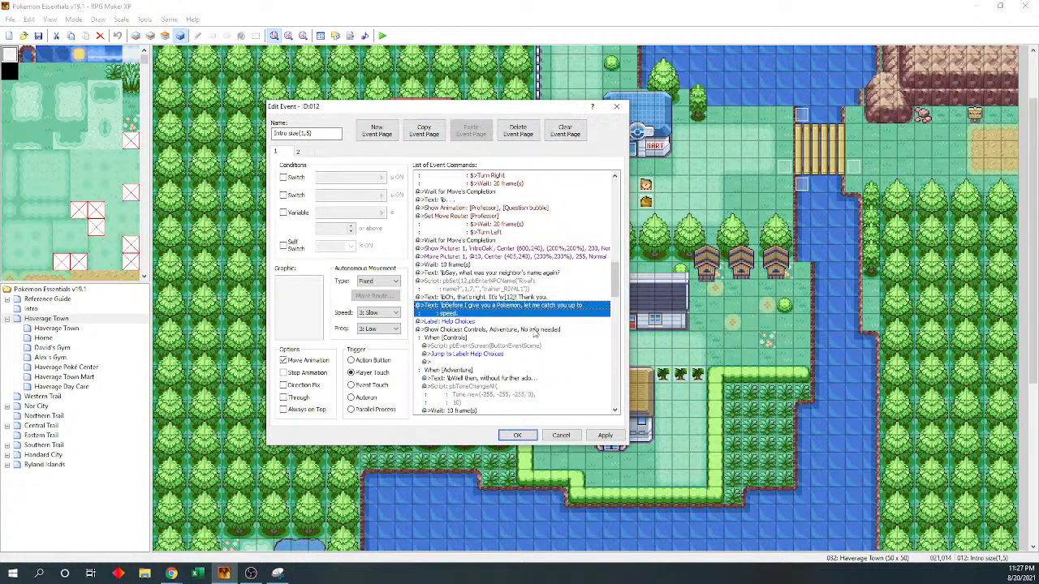
- Rename the first two help choices as "Game Controls" and "Pokemon Adventures"
click(544, 329)
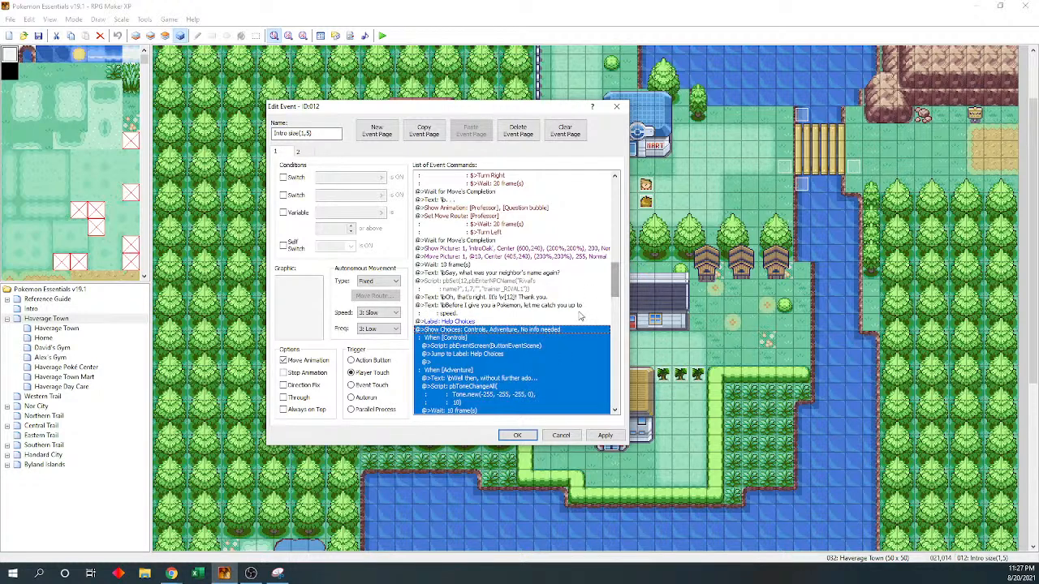
double_click(514, 332)
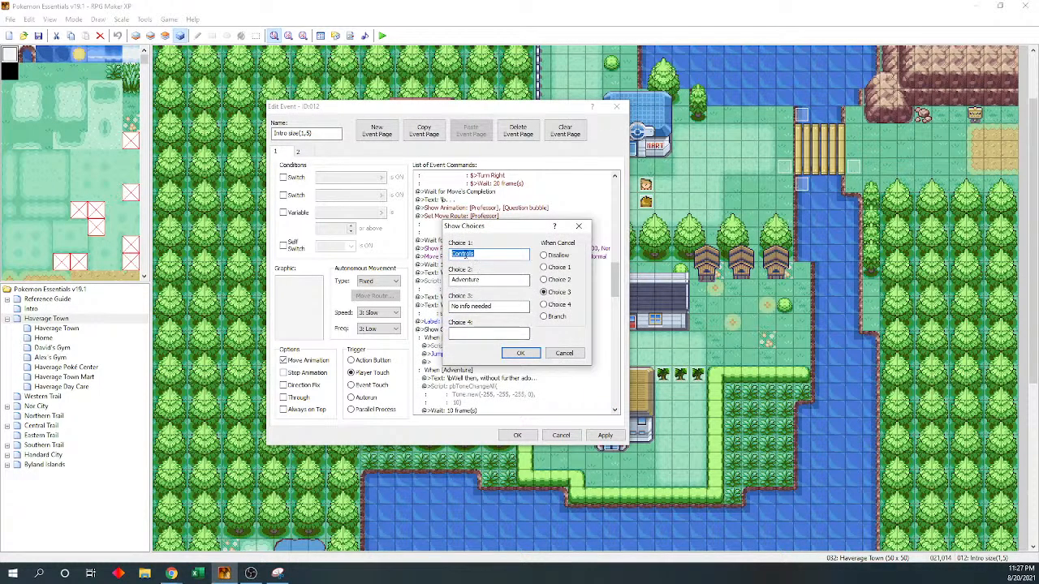
text(Game)
key(Tab)
click(452, 279)
text(Pokemon)
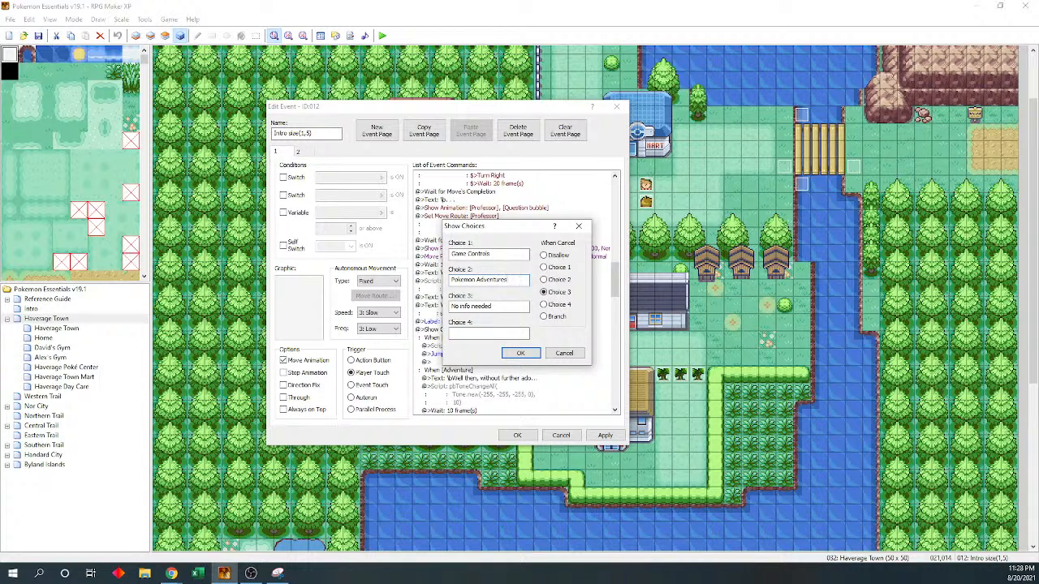
click(520, 353)
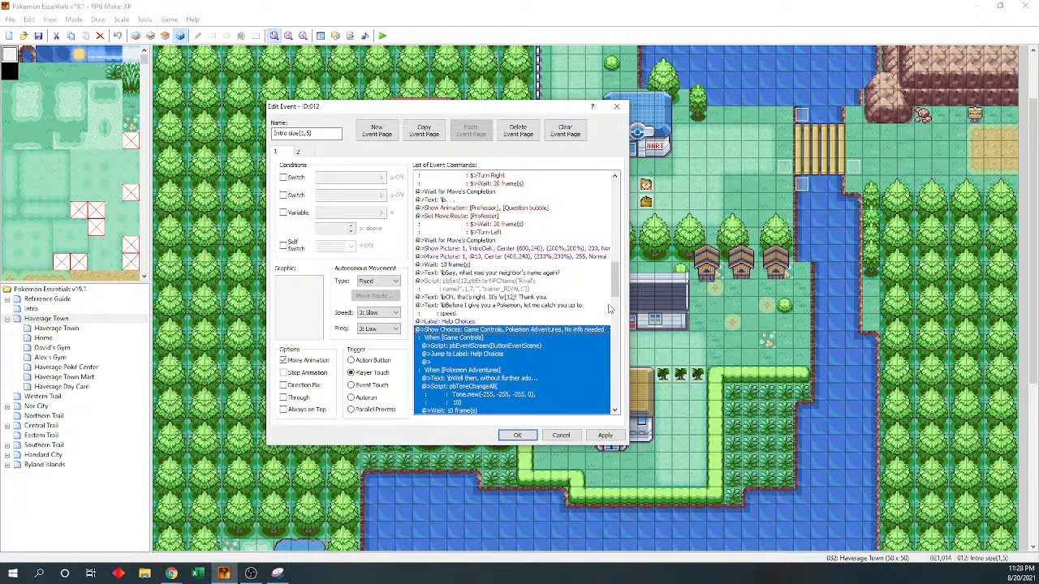
- Examine the adventure explanation texts and picture commands inside the Pokemon Adventures branch
drag(614, 294, 616, 307)
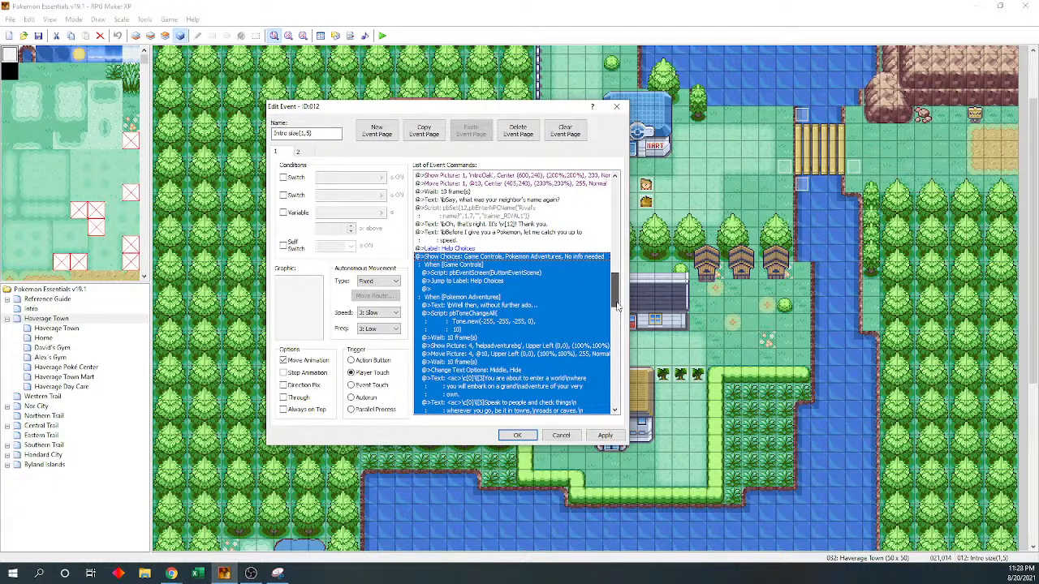
drag(617, 307, 618, 317)
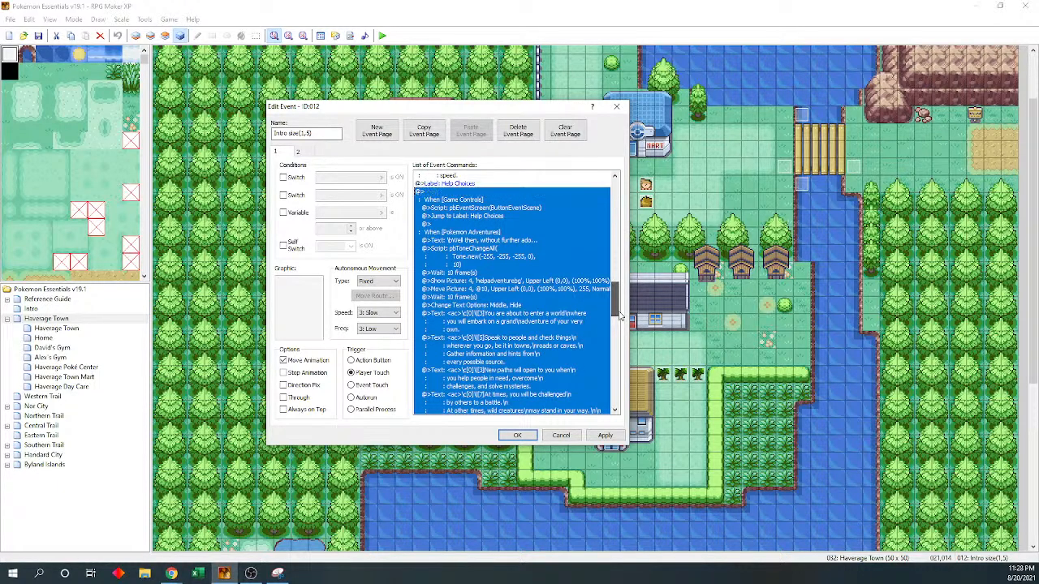
click(523, 243)
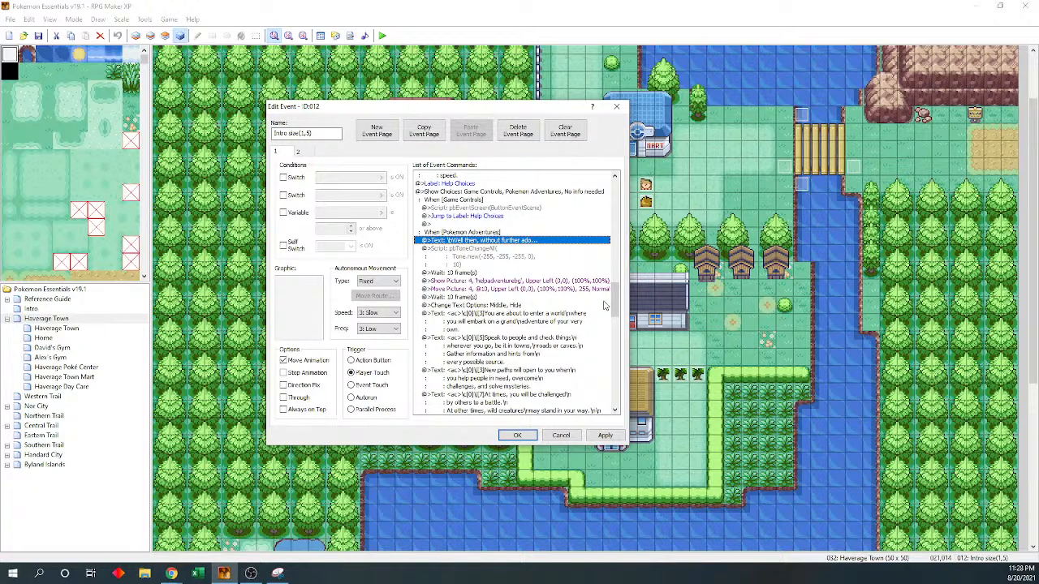
scroll(614, 306, down, 3)
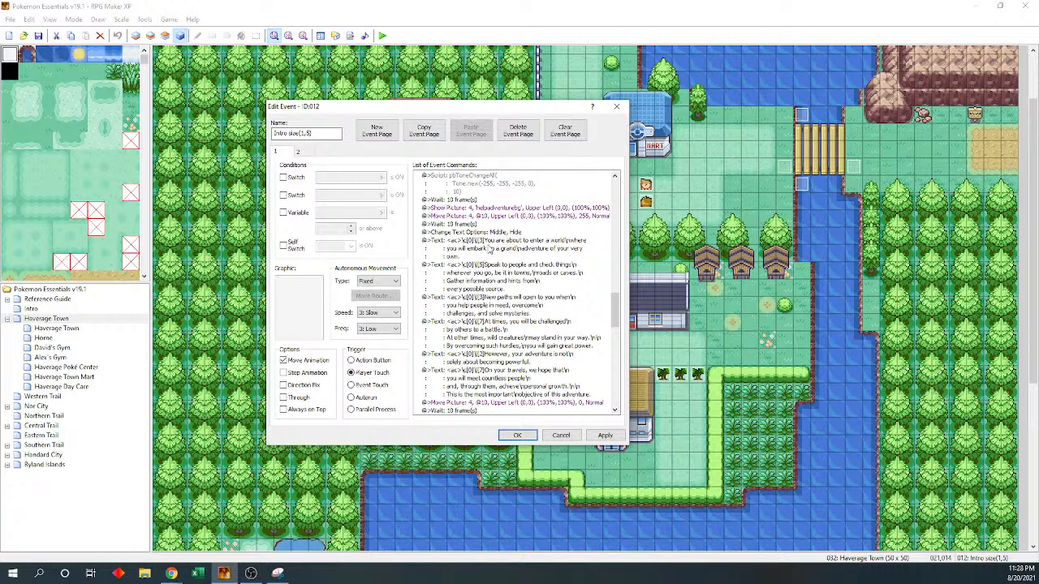
click(513, 244)
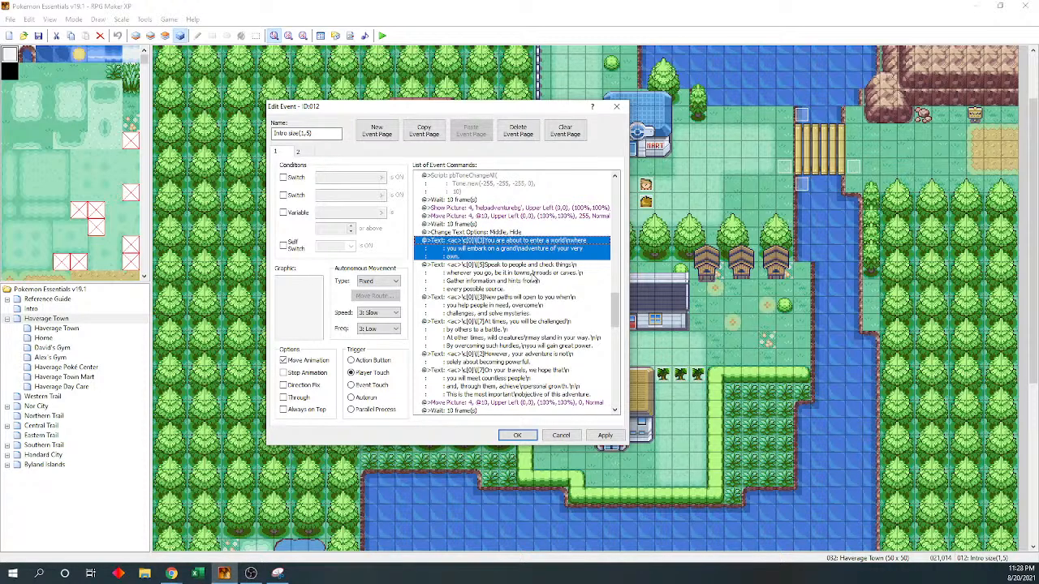
click(590, 307)
scroll(614, 319, down, 2)
double_click(584, 291)
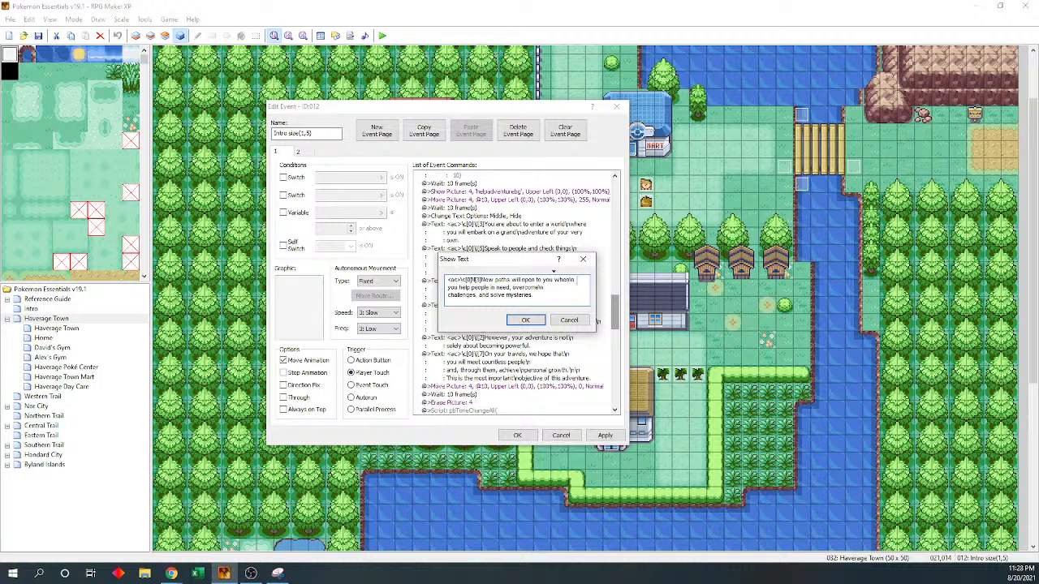
click(575, 280)
click(525, 320)
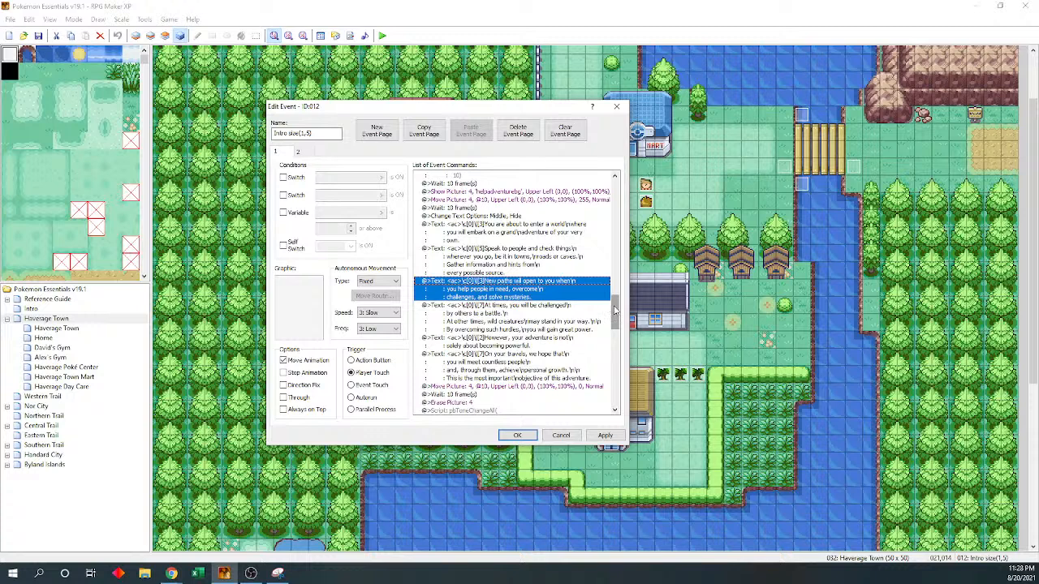
drag(615, 310, 617, 319)
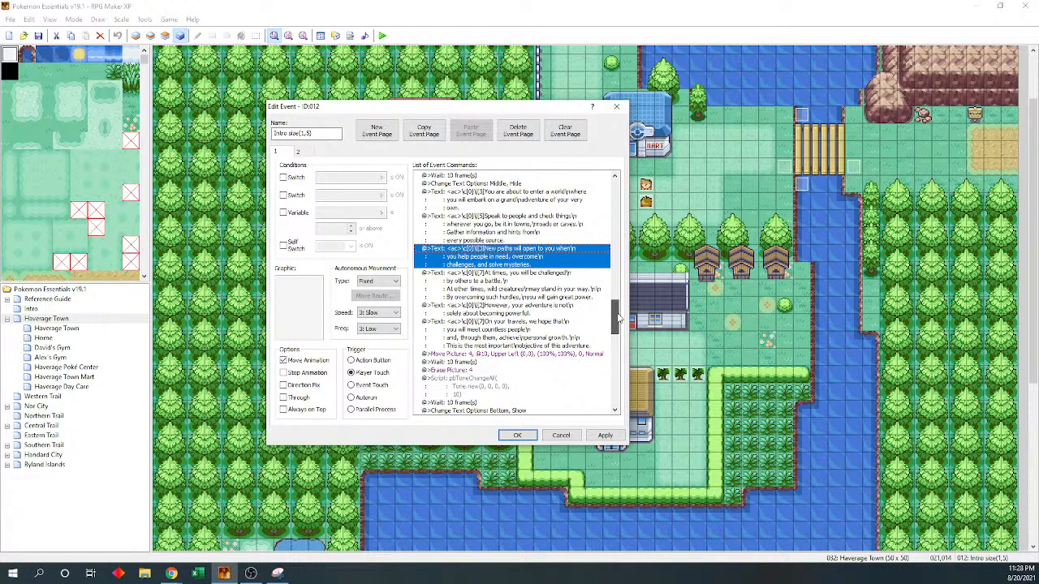
drag(618, 318, 618, 323)
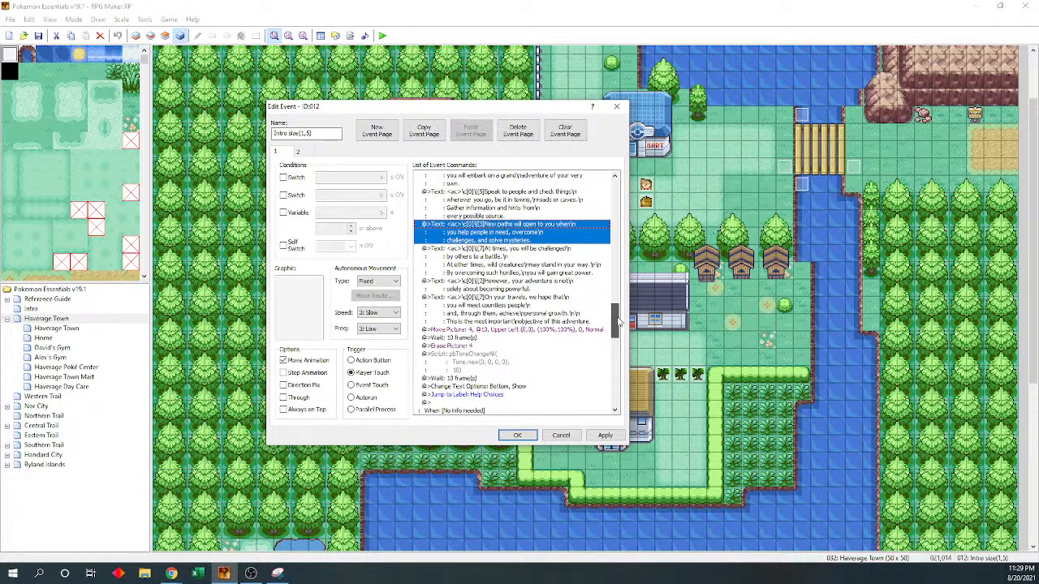
- Change the opening of the professor's introduction line below "Thank you for waiting" to "As a traveling professor"
drag(618, 323, 614, 373)
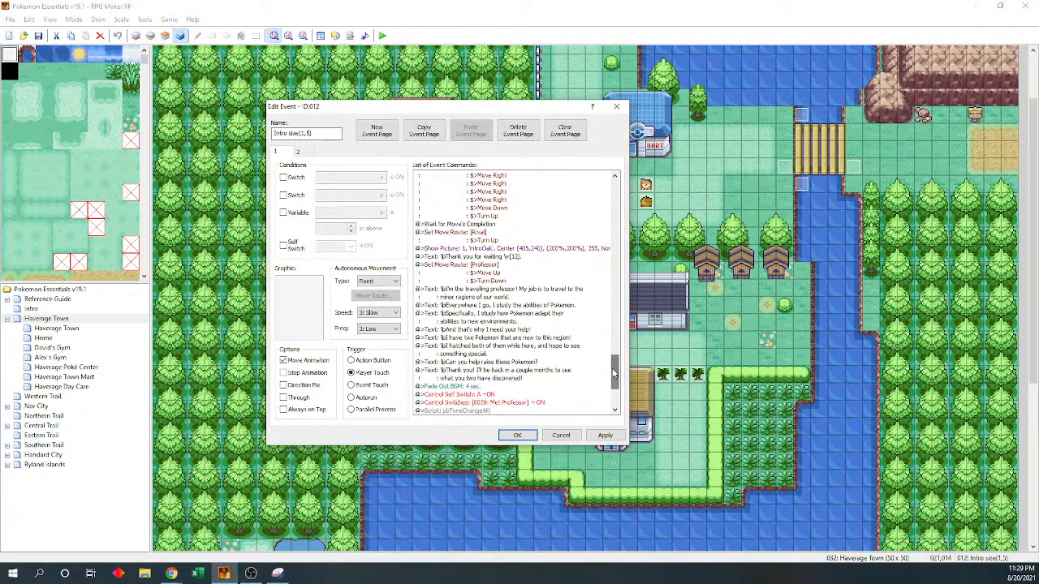
click(524, 290)
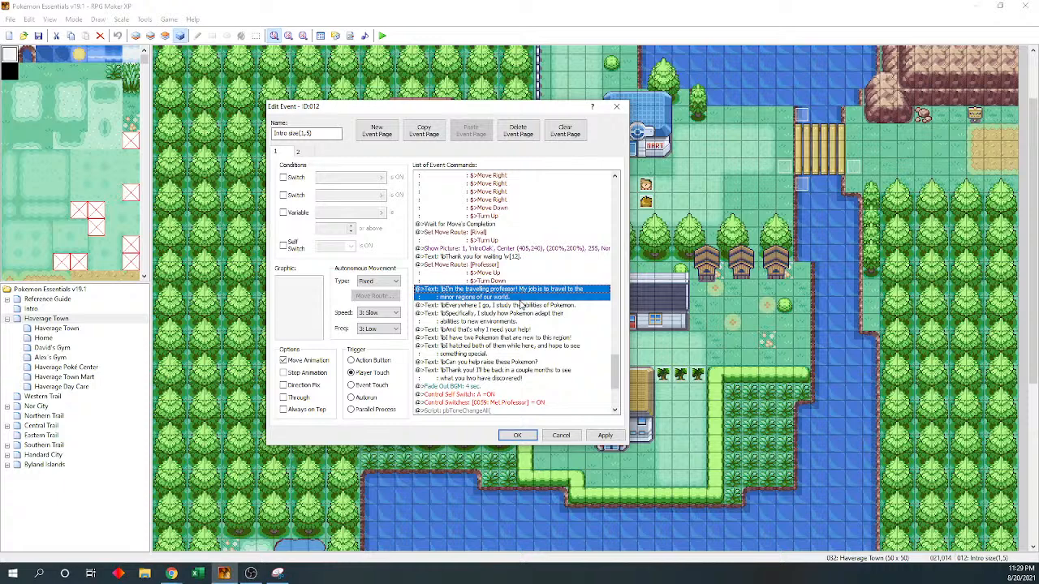
click(523, 306)
click(522, 316)
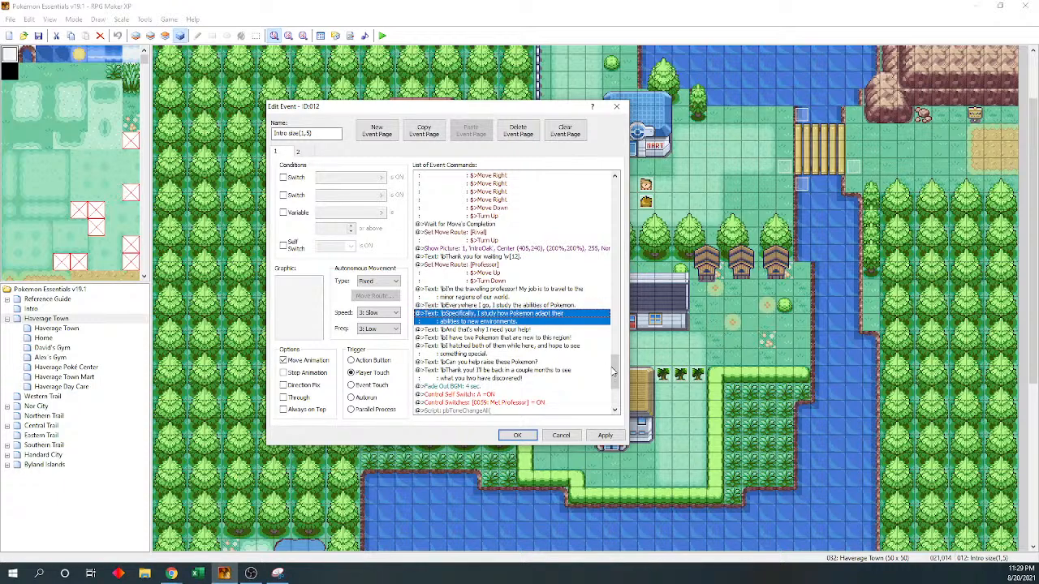
mouse_move(611, 365)
mouse_down()
mouse_move(613, 258)
mouse_move(621, 372)
mouse_up()
click(503, 292)
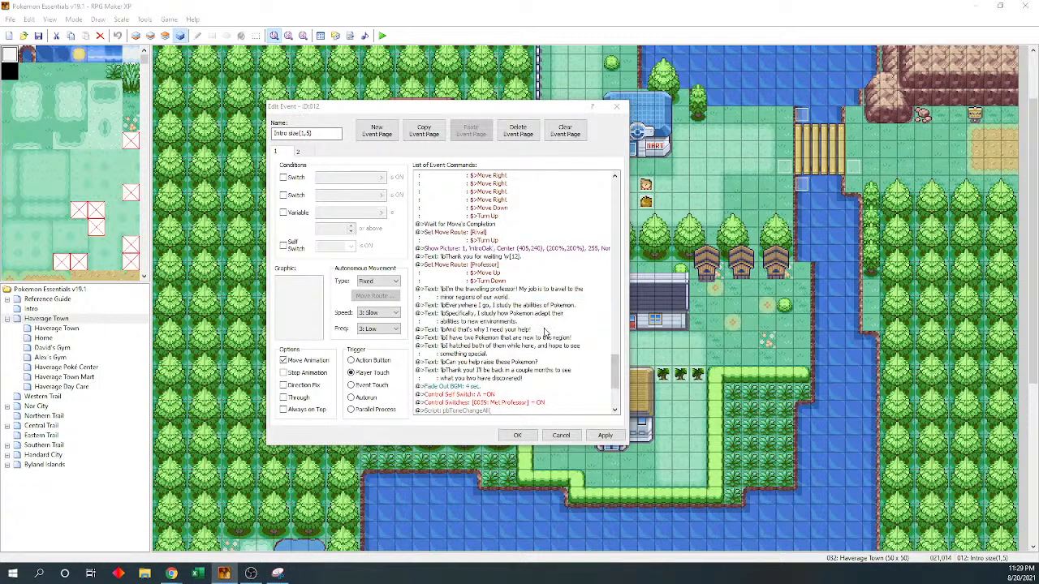
double_click(503, 292)
click(460, 280)
key(BackSpace)
key(BackSpace)
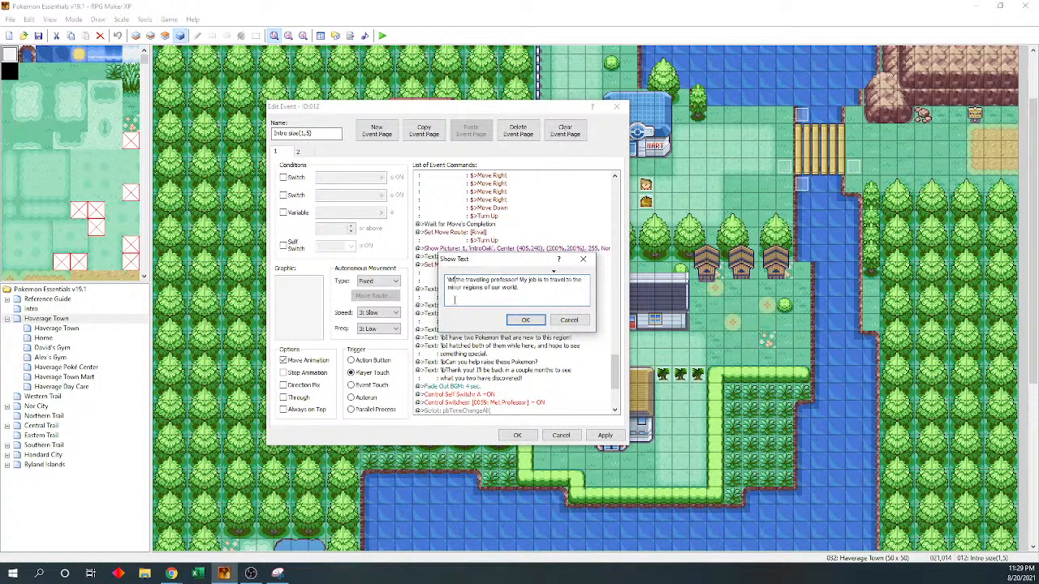
text(As a)
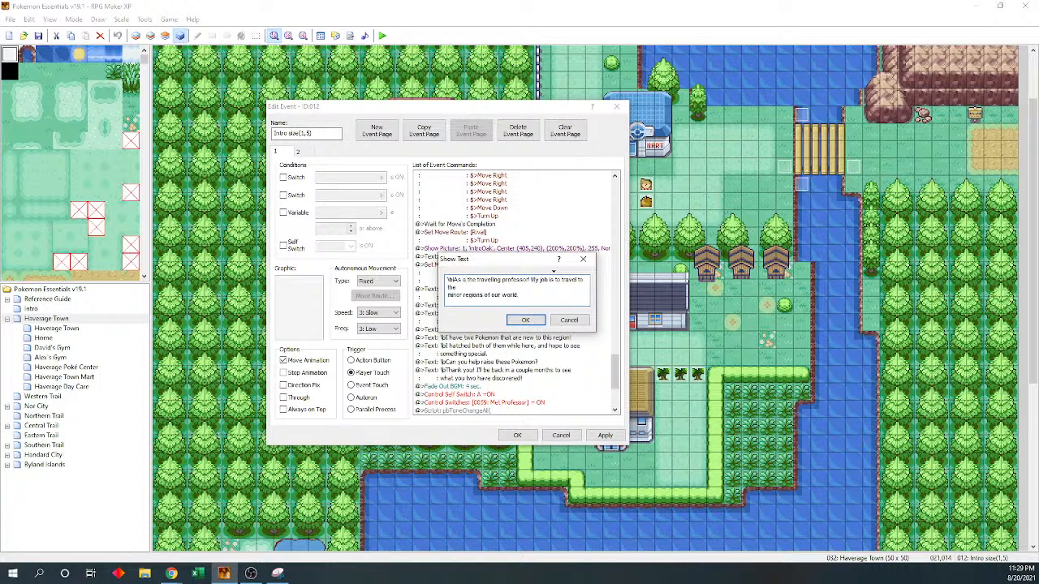
key(Delete)
key(Delete)
key(Delete)
key(Delete)
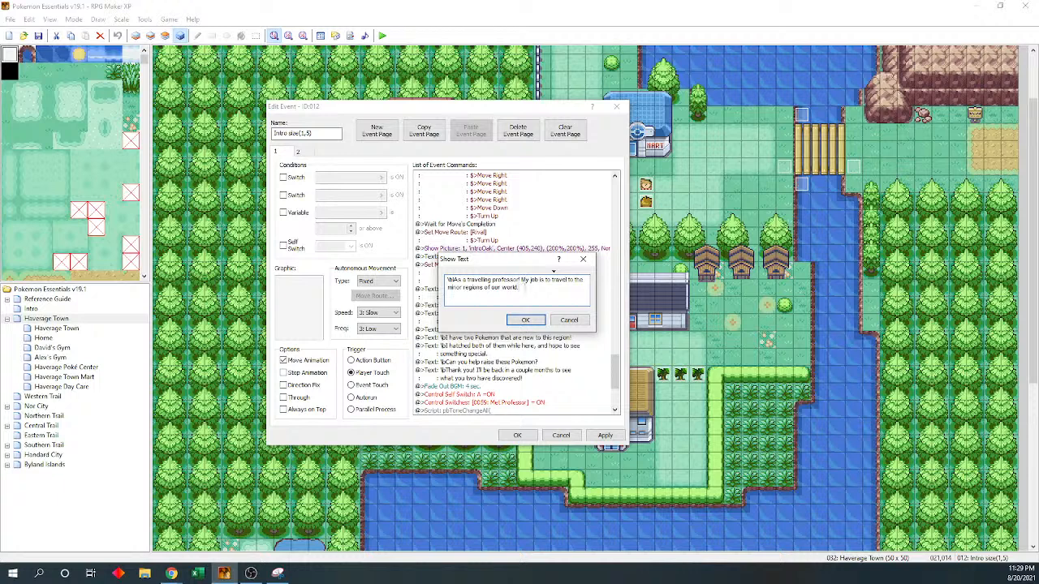
- Replace the rest of the professor's introduction line with ", my job is to study regional effects on Pokemon."
drag(521, 280, 523, 286)
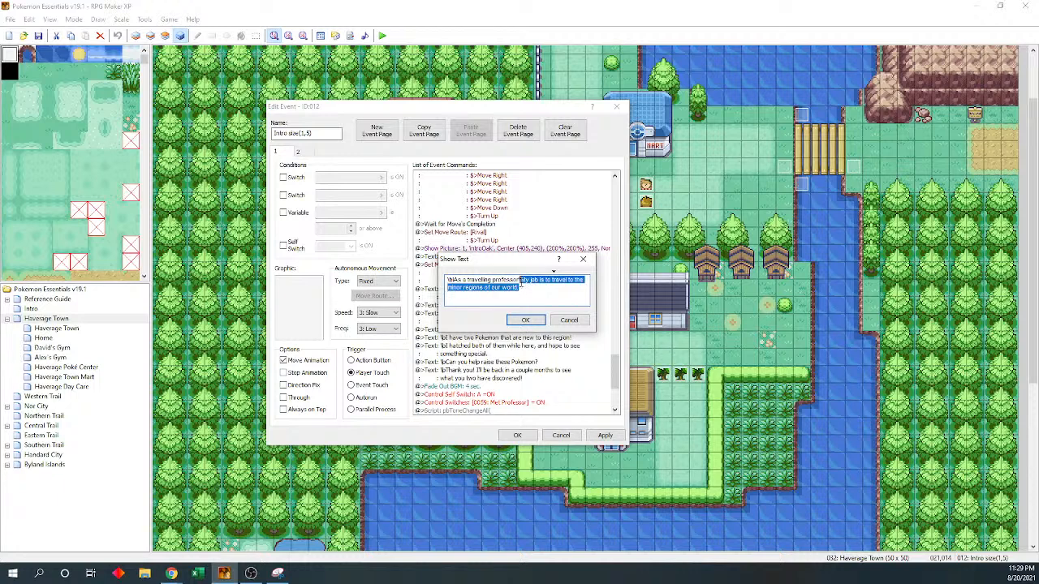
text(, my)
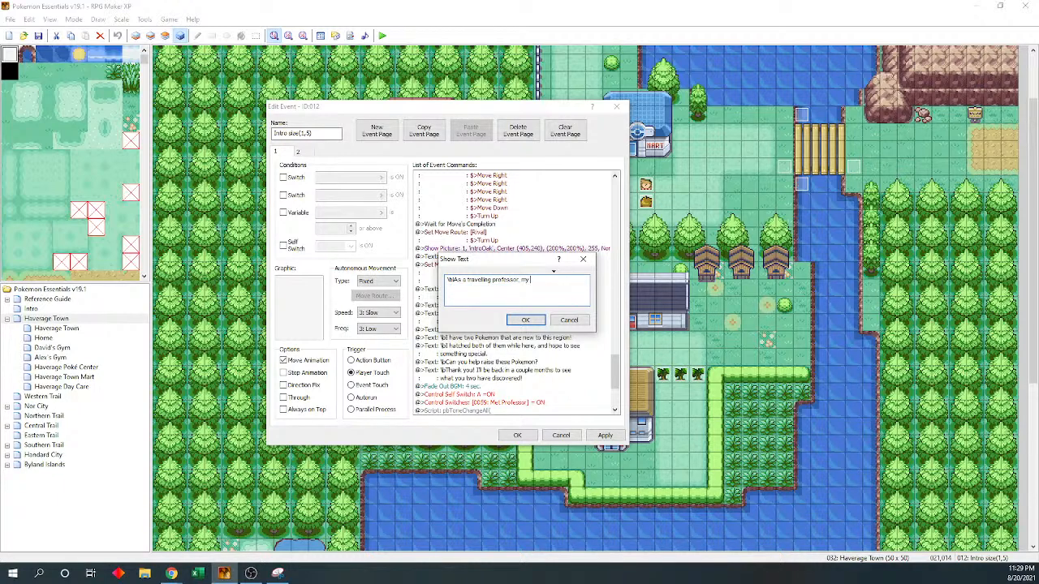
text( job is to study. different)
key(BackSpace)
key(BackSpace)
key(BackSpace)
key(BackSpace)
key(BackSpace)
key(BackSpace)
key(BackSpace)
key(BackSpace)
key(BackSpace)
text(regional!)
key(BackSpace)
text(effects on Pokemon)
click(528, 320)
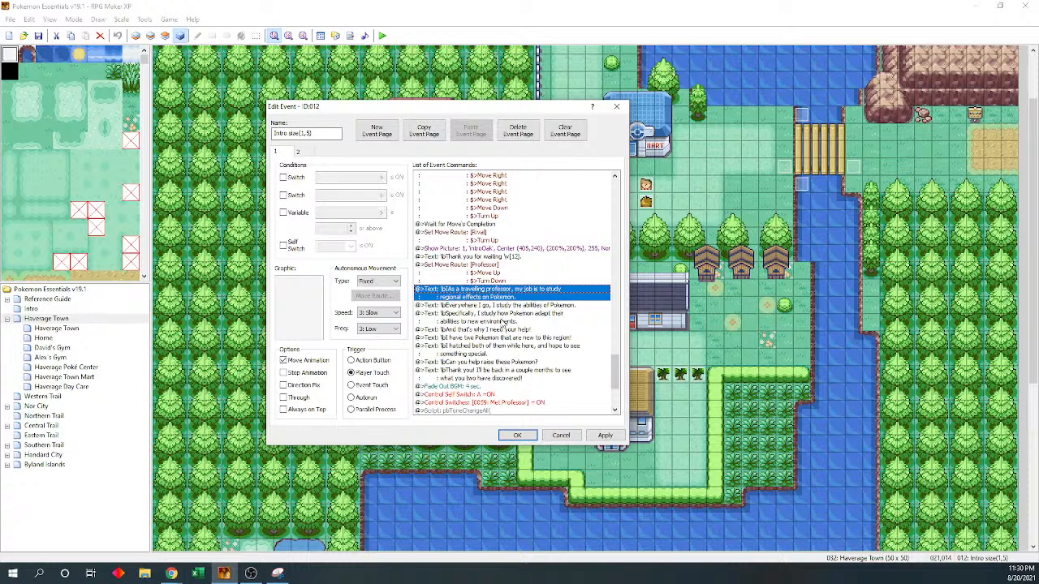
- Delete the professor's text line "Everywhere I go, I study the abilities of Pokemon." and review the lines that follow
key(Down)
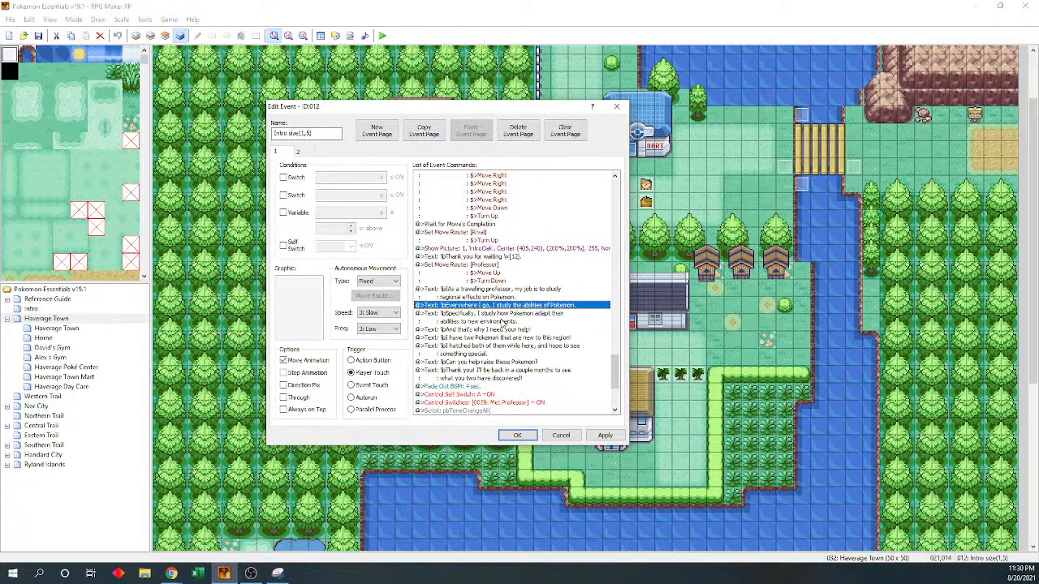
key(Delete)
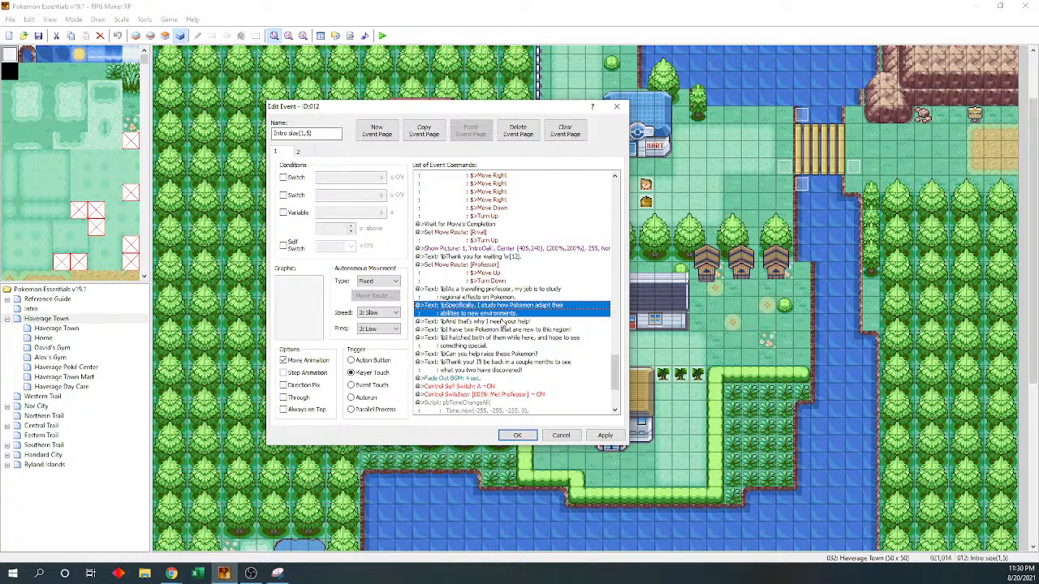
click(502, 322)
click(503, 330)
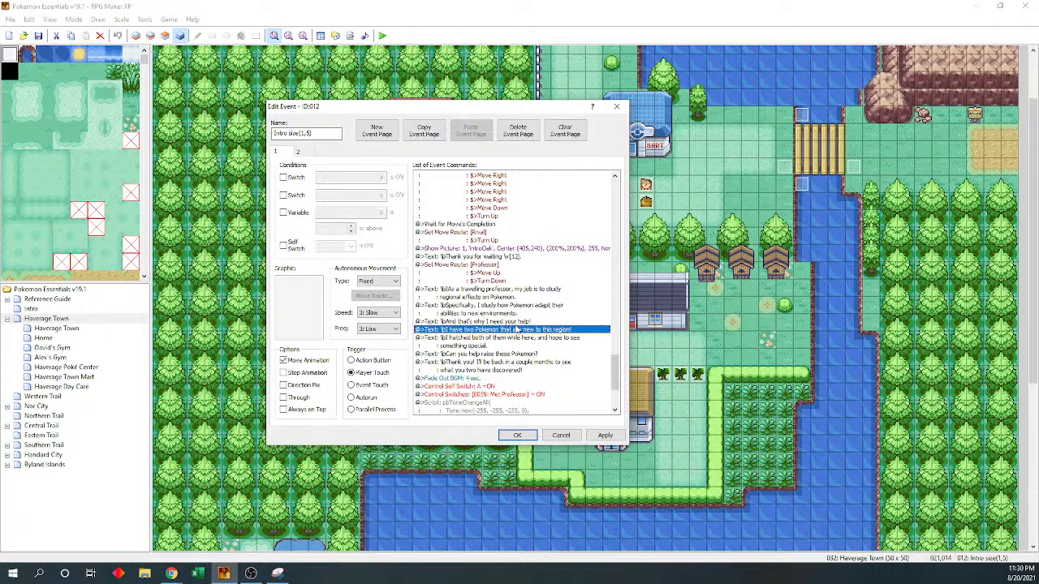
click(499, 341)
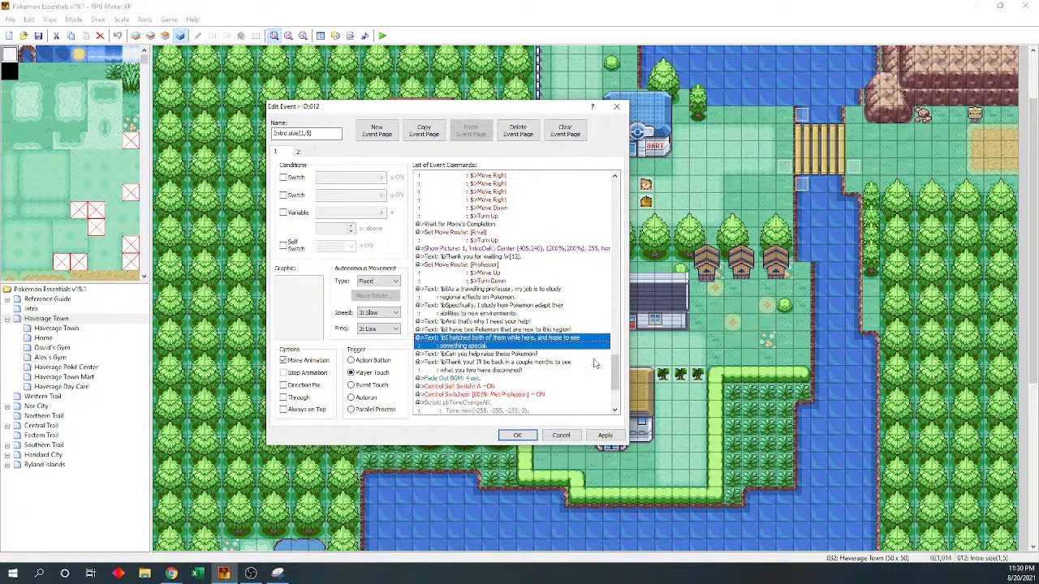
- Replace everything after "Thank you!" in the professor's last text line with "Why don't you choose first \PN."
click(614, 395)
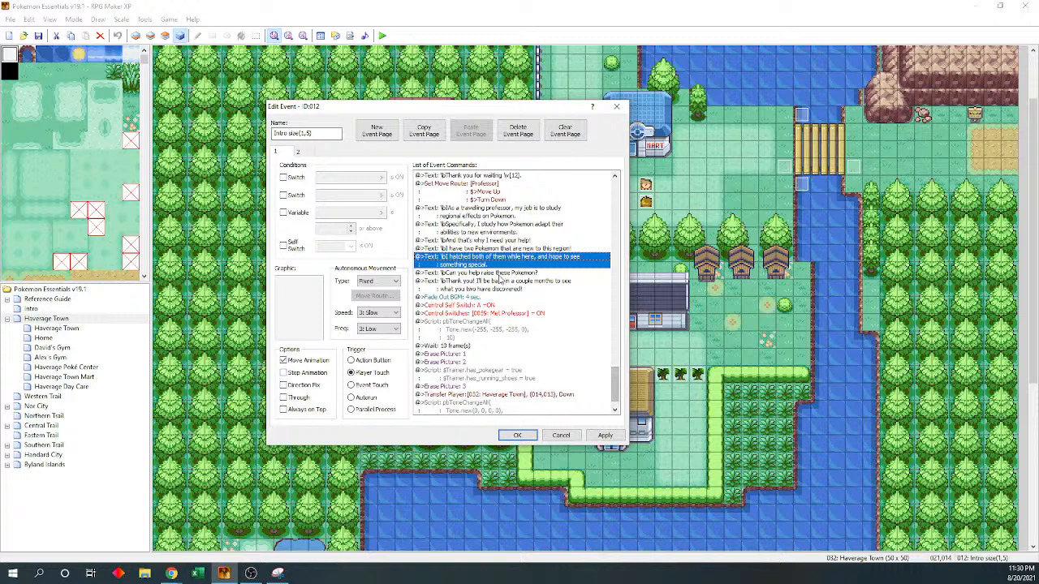
double_click(502, 281)
drag(532, 288, 484, 280)
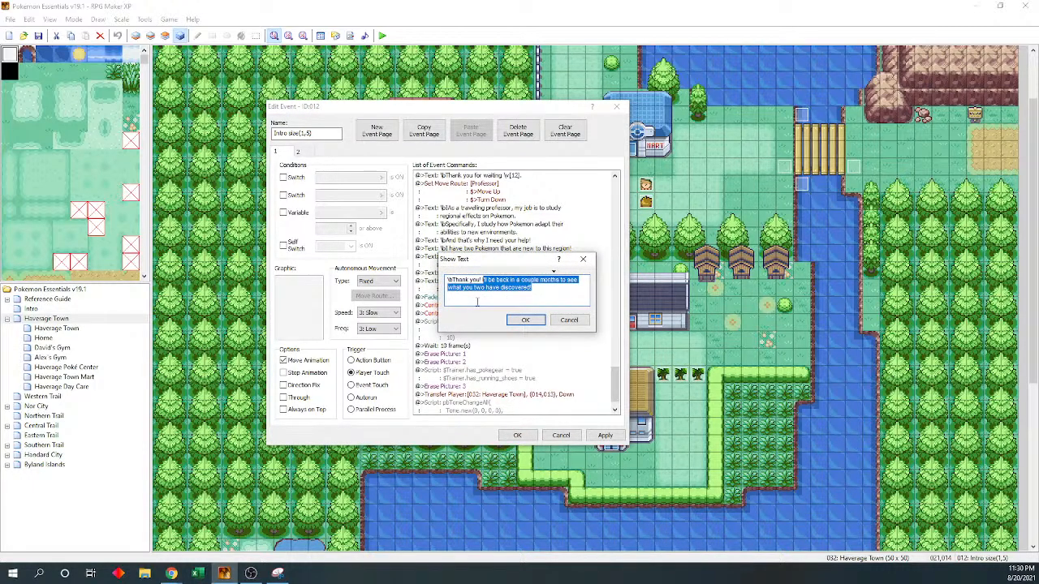
key(BackSpace)
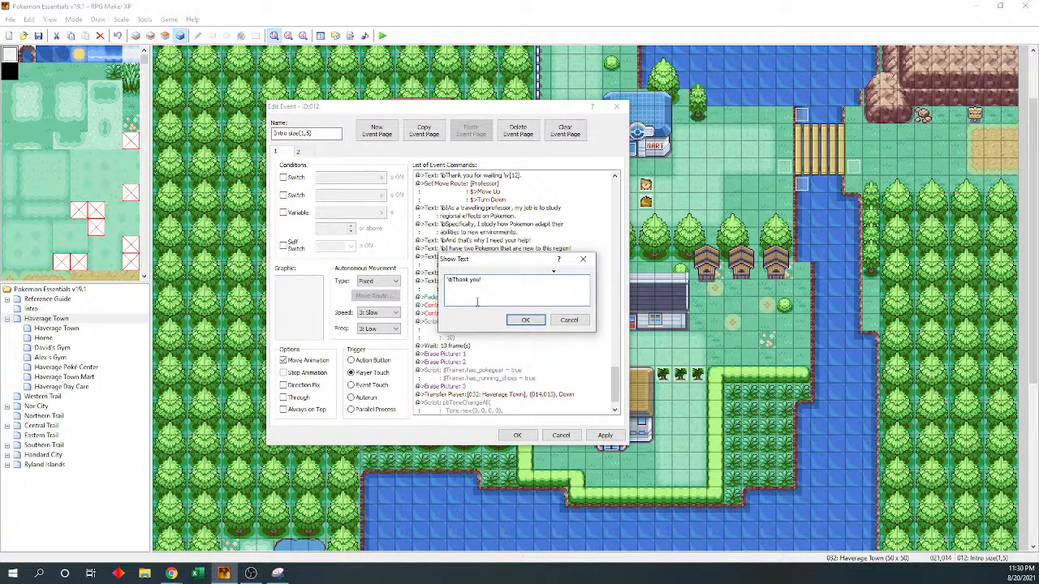
text(How)
key(BackSpace)
key(BackSpace)
key(BackSpace)
text(Why don't you choose first \PN)
key(BackSpace)
key(BackSpace)
text(N)
click(525, 320)
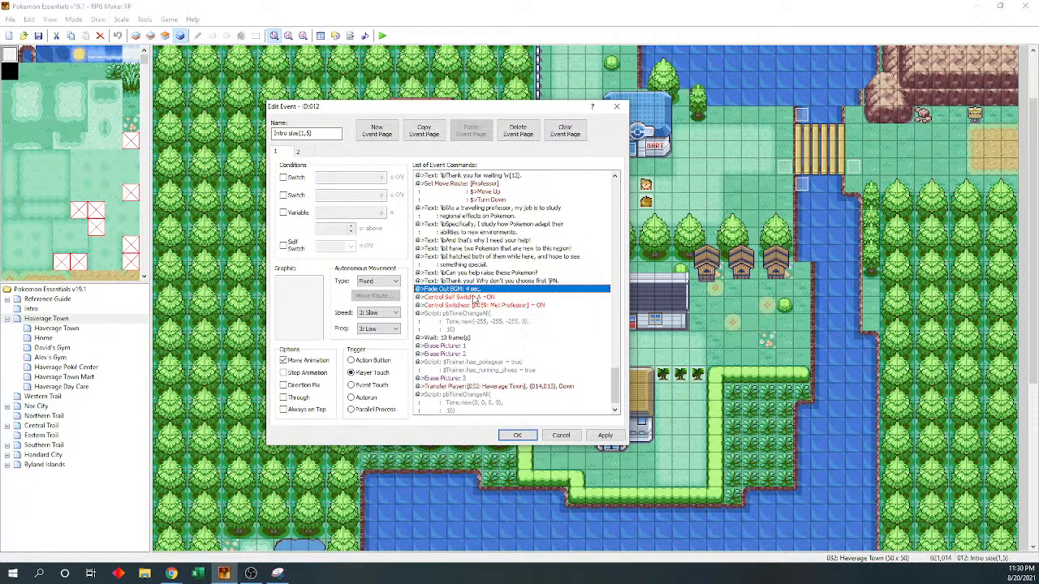
drag(435, 114, 216, 104)
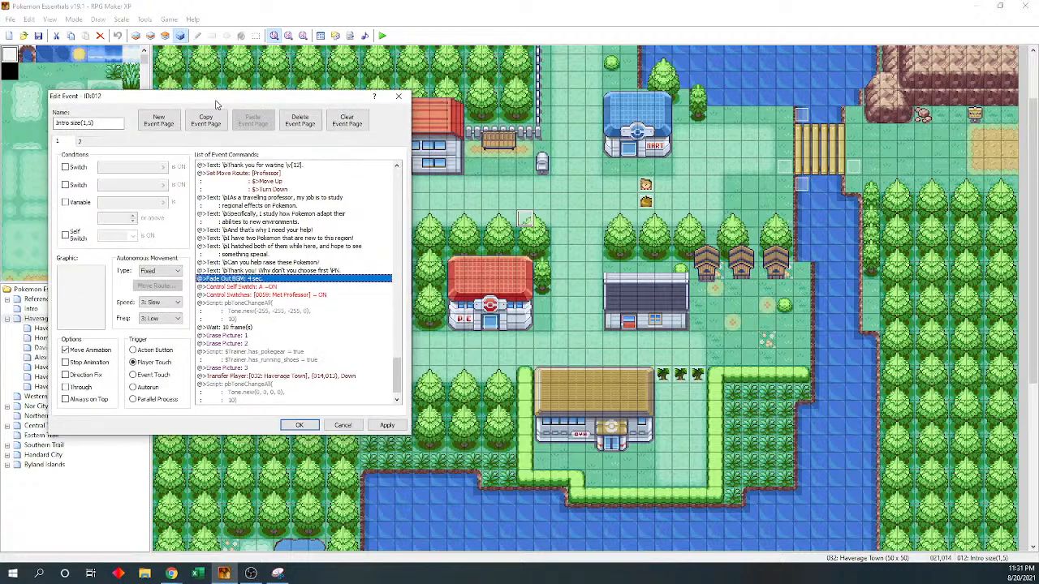
double_click(212, 276)
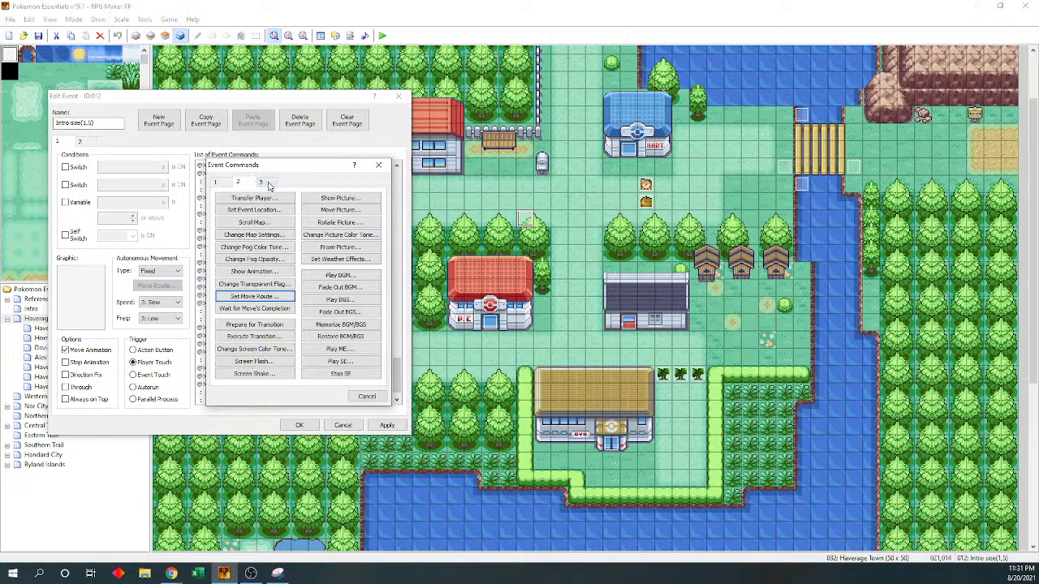
click(226, 187)
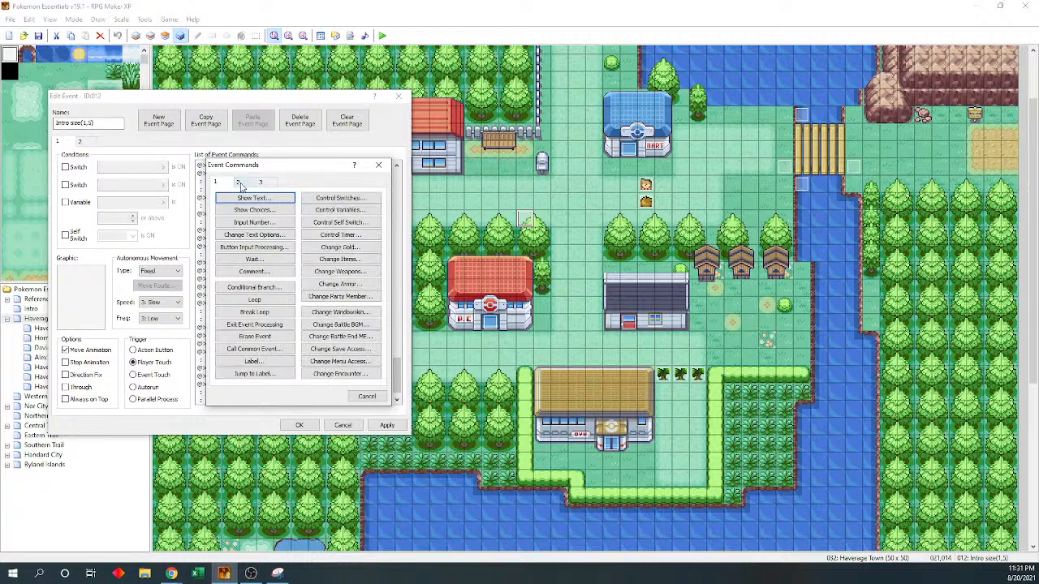
drag(312, 168, 223, 161)
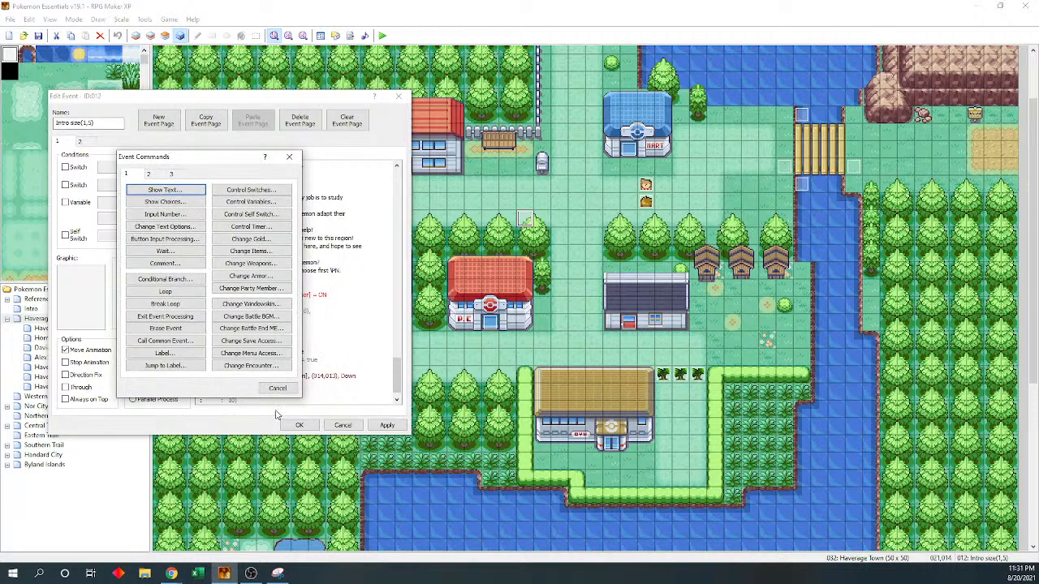
click(277, 389)
- Copy the Show Picture, Move Picture and 10-frame Wait commands that precede the "Say, what was your neighbor's name again?" text
drag(398, 366, 398, 351)
scroll(398, 350, up, 1)
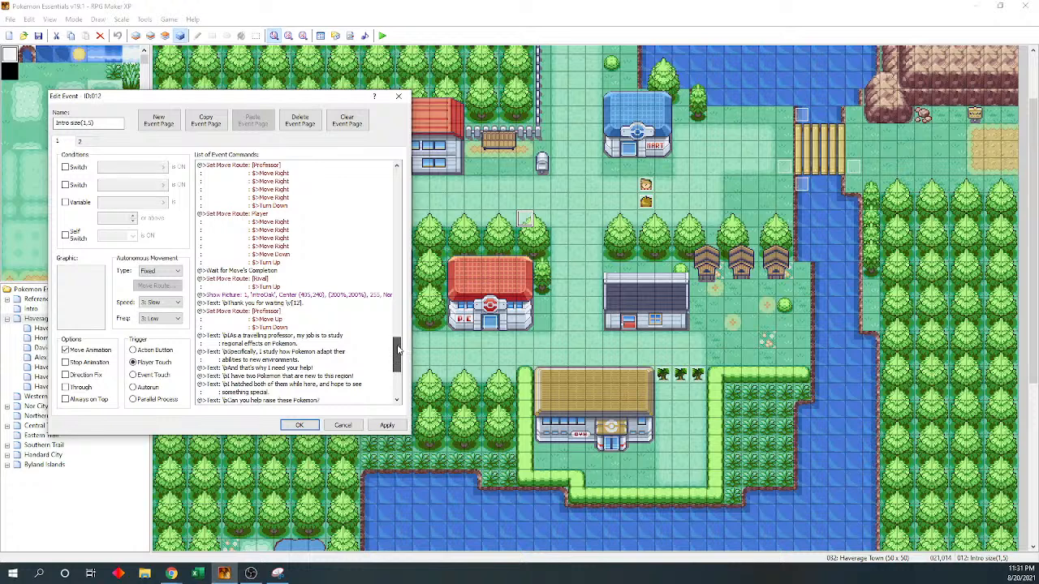
scroll(398, 349, up, 1)
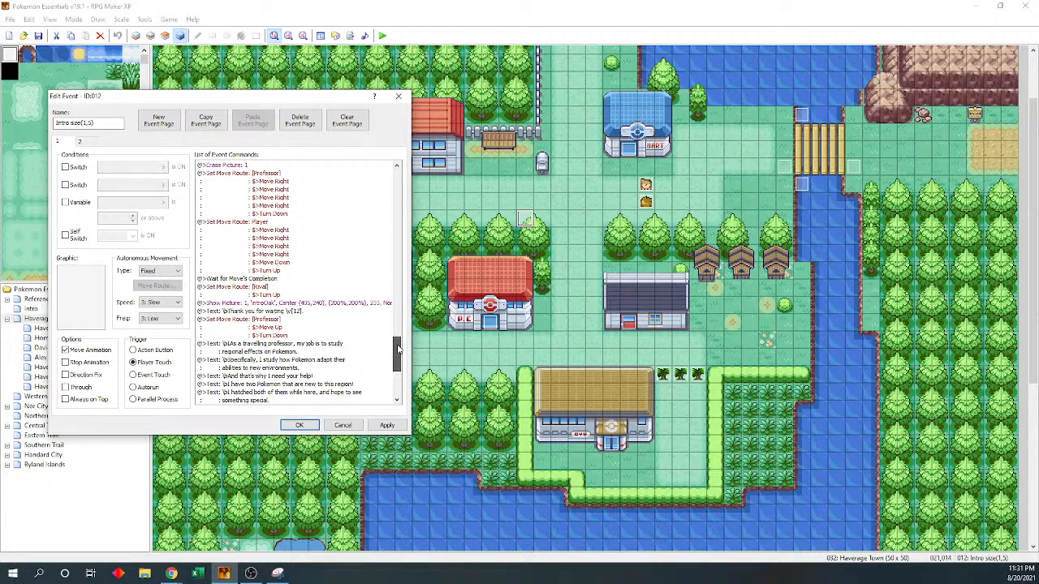
drag(398, 349, 372, 296)
click(337, 311)
scroll(357, 301, up, 7)
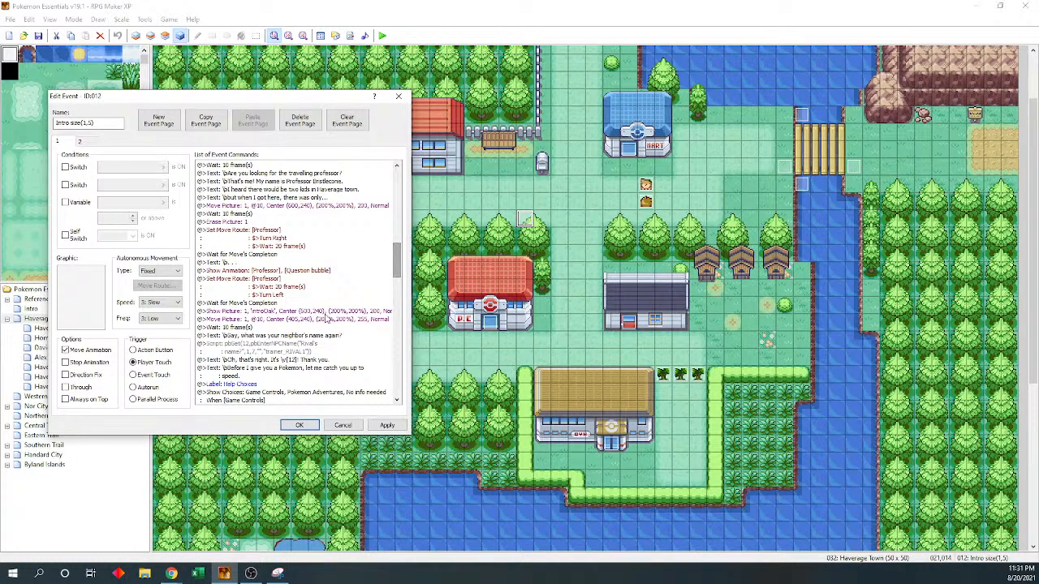
click(325, 312)
key(shift+Down)
key(shift+Down)
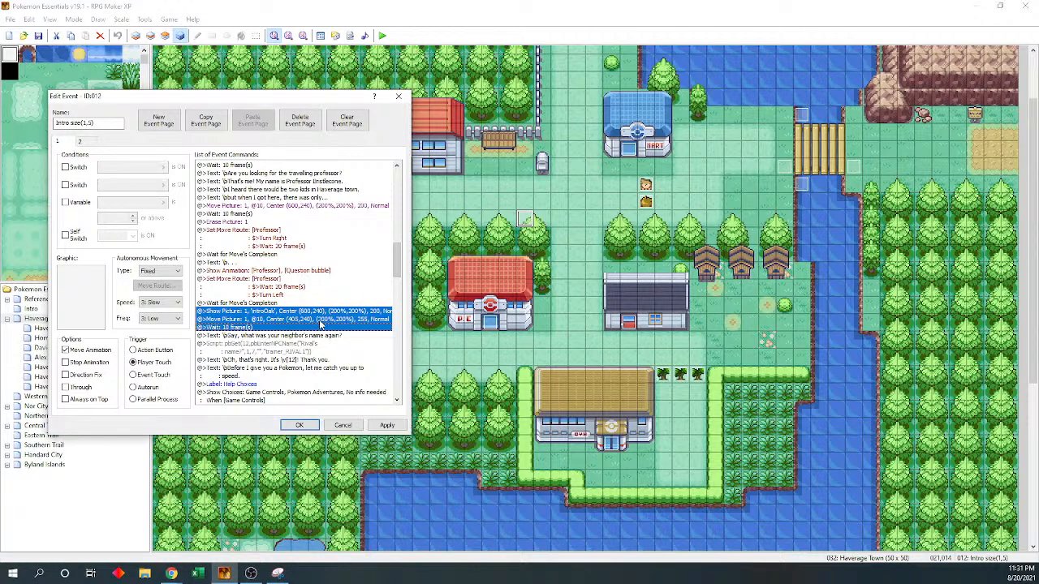
- Paste the copied slide-in commands before the "Thank you for waiting" text and delete the original Show Picture command there
drag(396, 261, 403, 352)
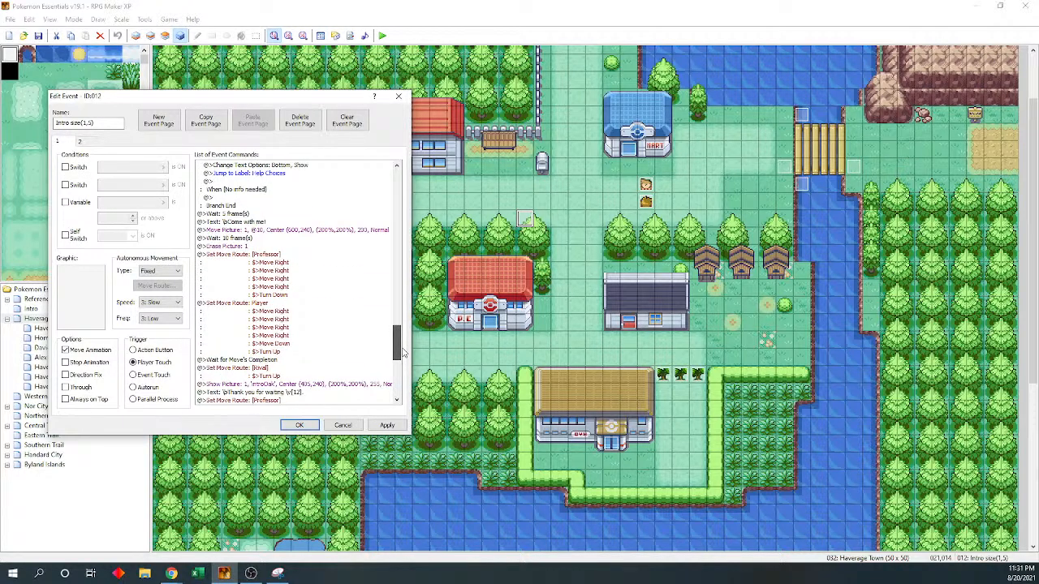
scroll(404, 352, down, 1)
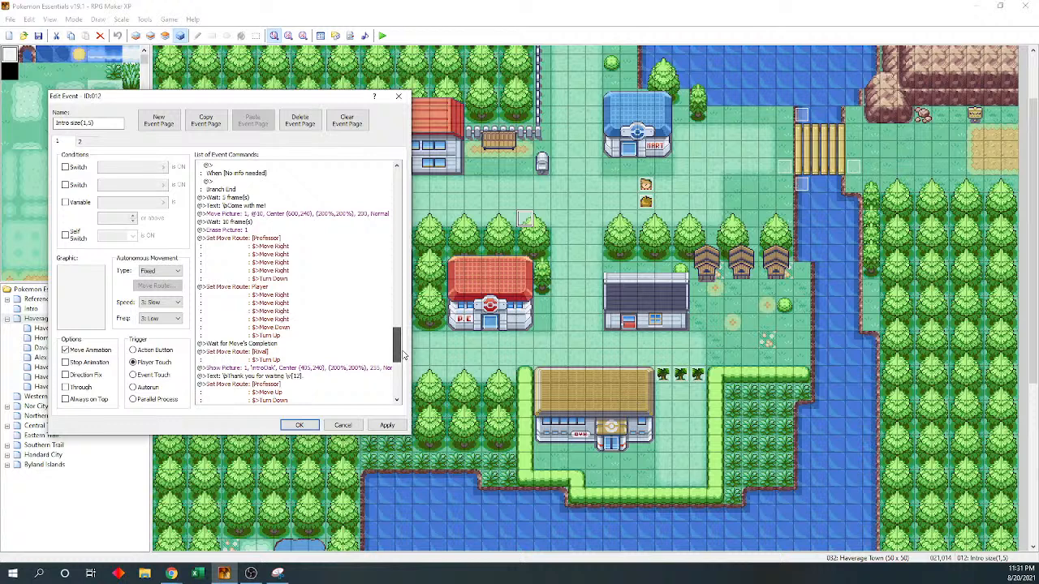
scroll(404, 355, down, 4)
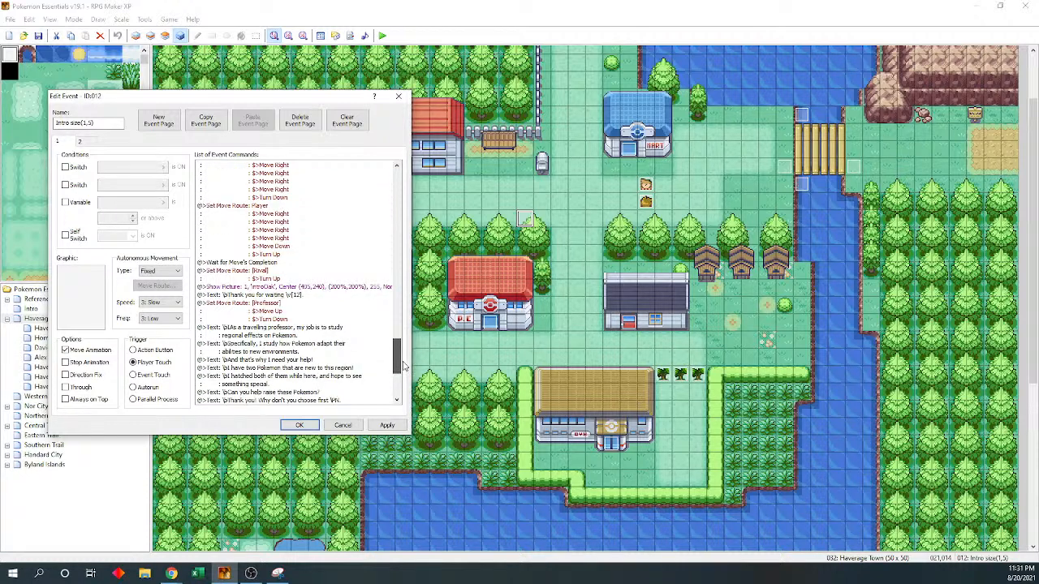
click(311, 288)
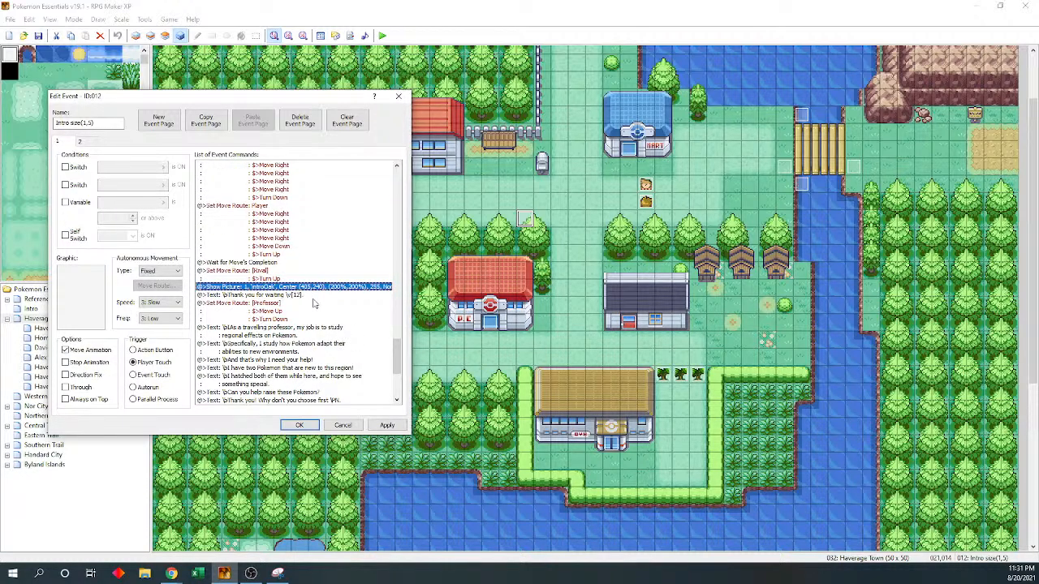
key(ctrl+v)
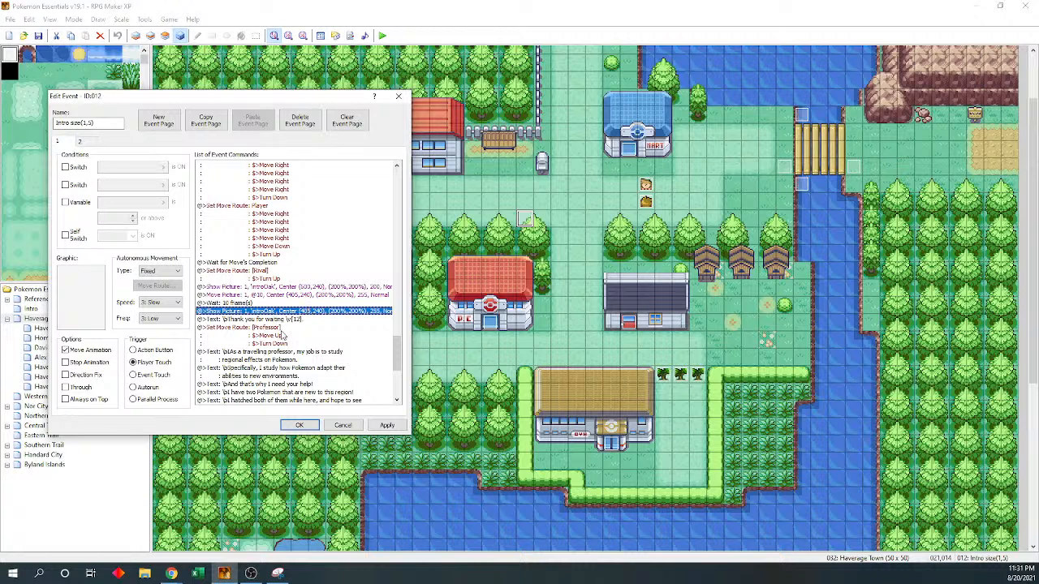
key(Delete)
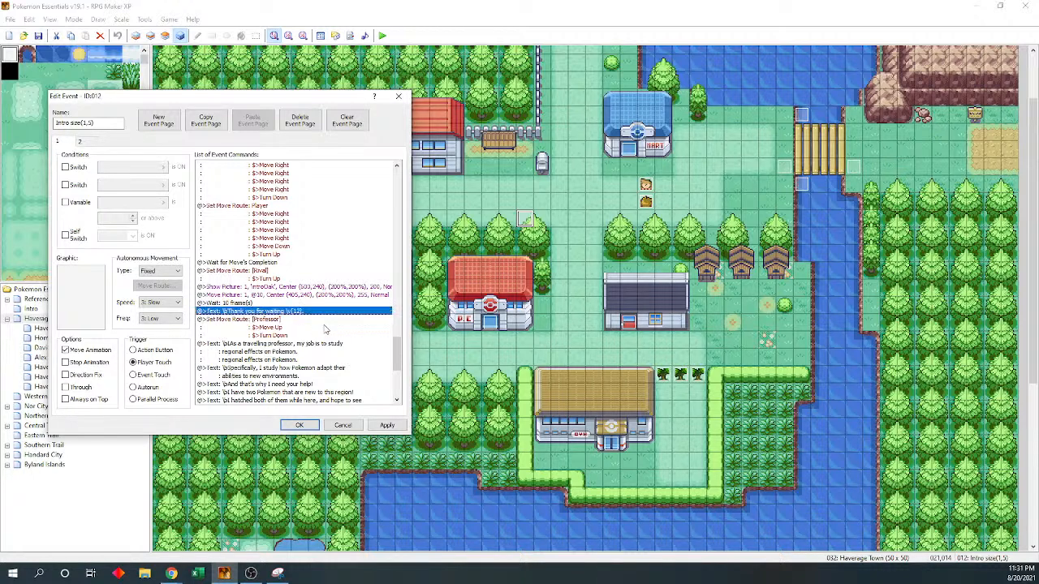
- Copy the Professor's Move Up, Turn Down move route and paste it before the "I have two Pokemon that are new to this region!" text
drag(398, 352, 398, 360)
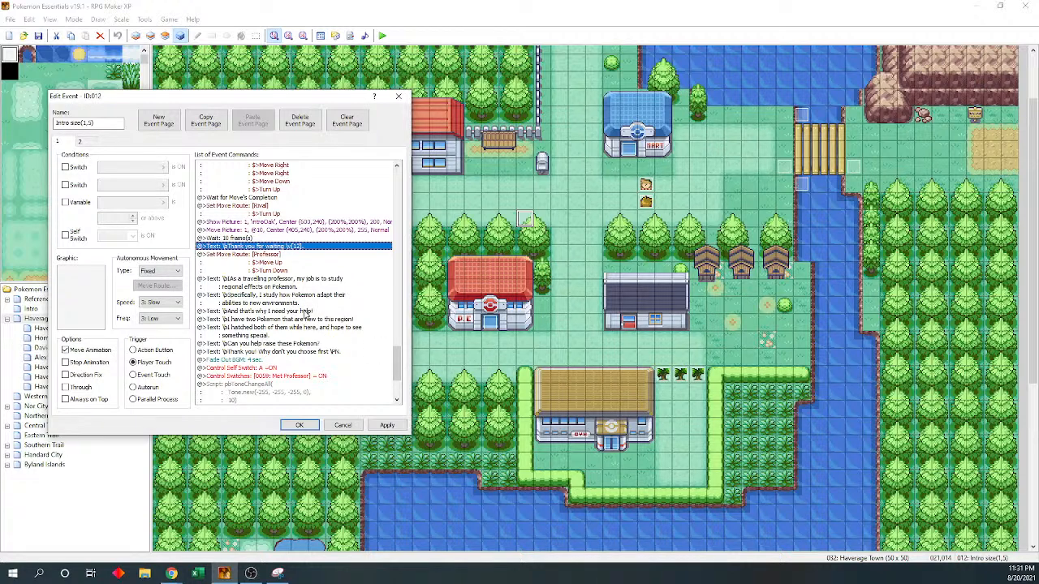
click(305, 319)
click(305, 312)
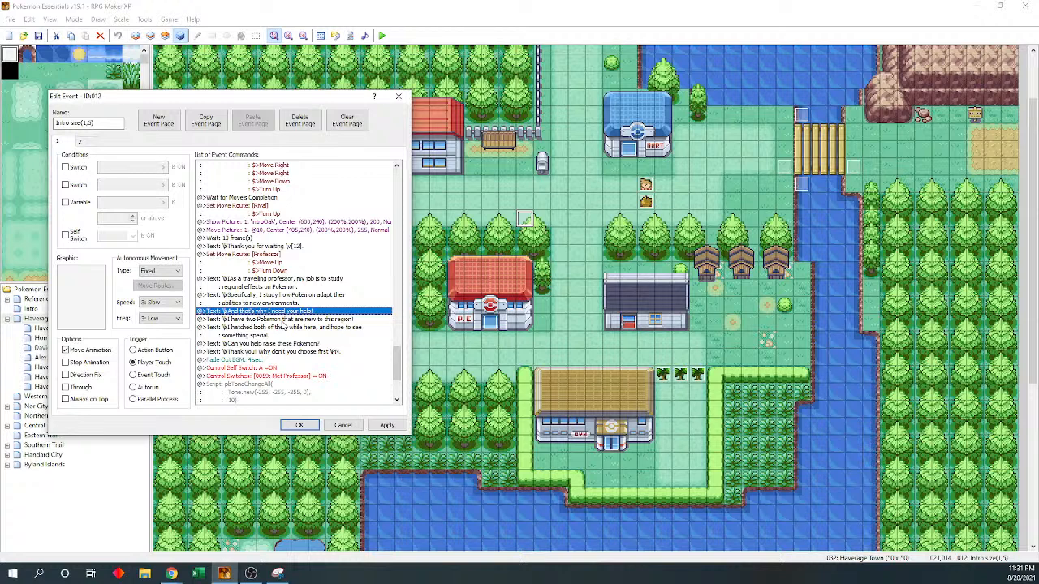
key(Up)
key(Up)
key(Up)
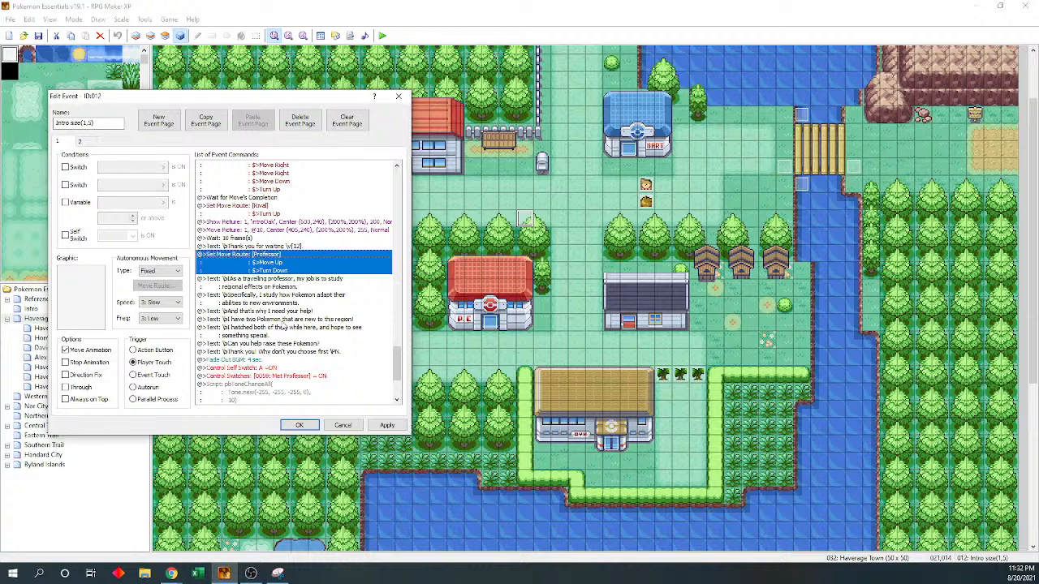
key(Down)
key(Down)
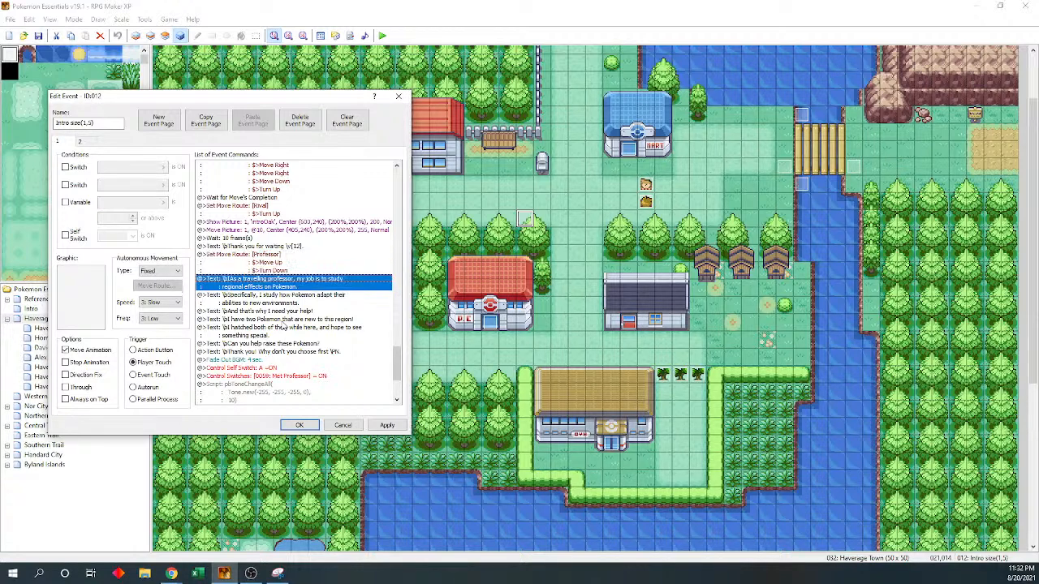
key(Down)
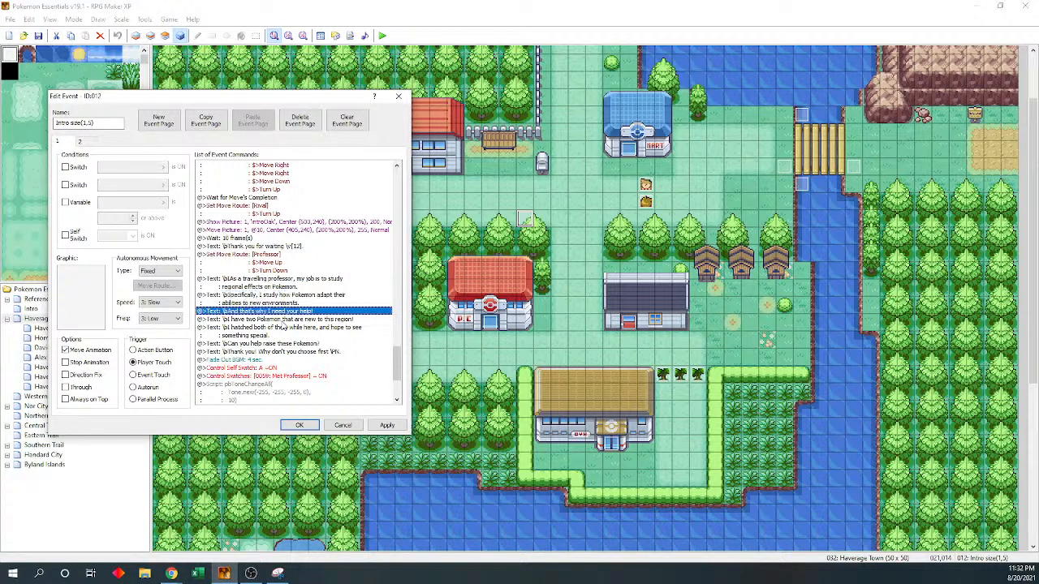
key(Down)
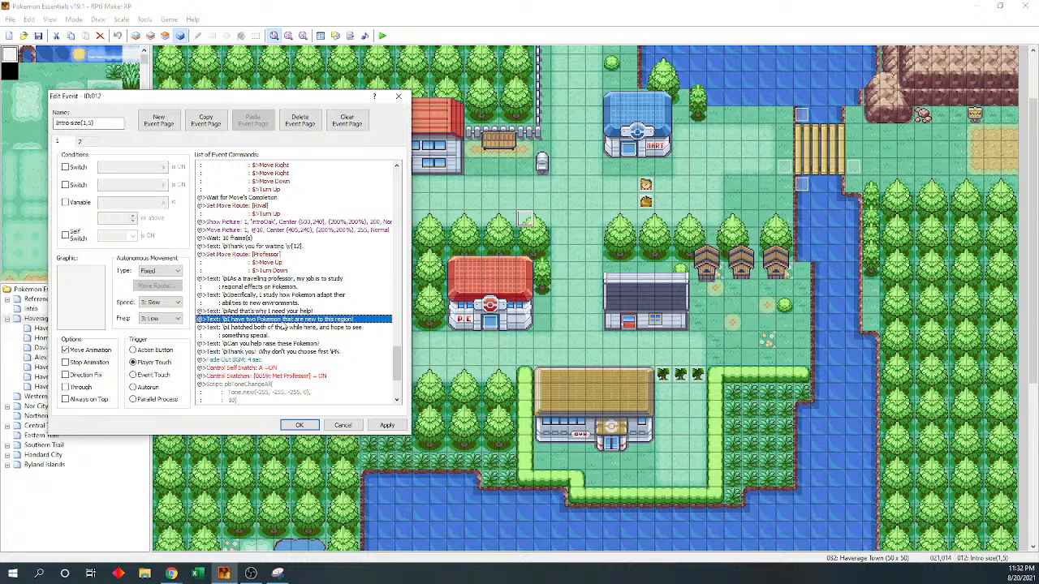
key(ctrl+v)
key(Up)
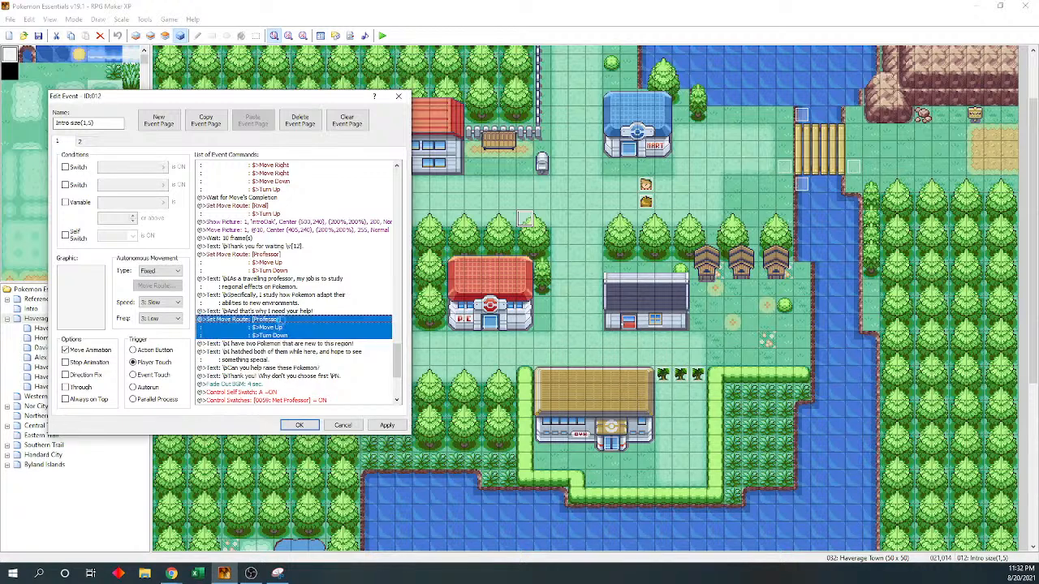
- Replace Move Up with Move Left in the pasted Professor move route, keeping Turn Down after it
key(space)
click(168, 209)
click(262, 206)
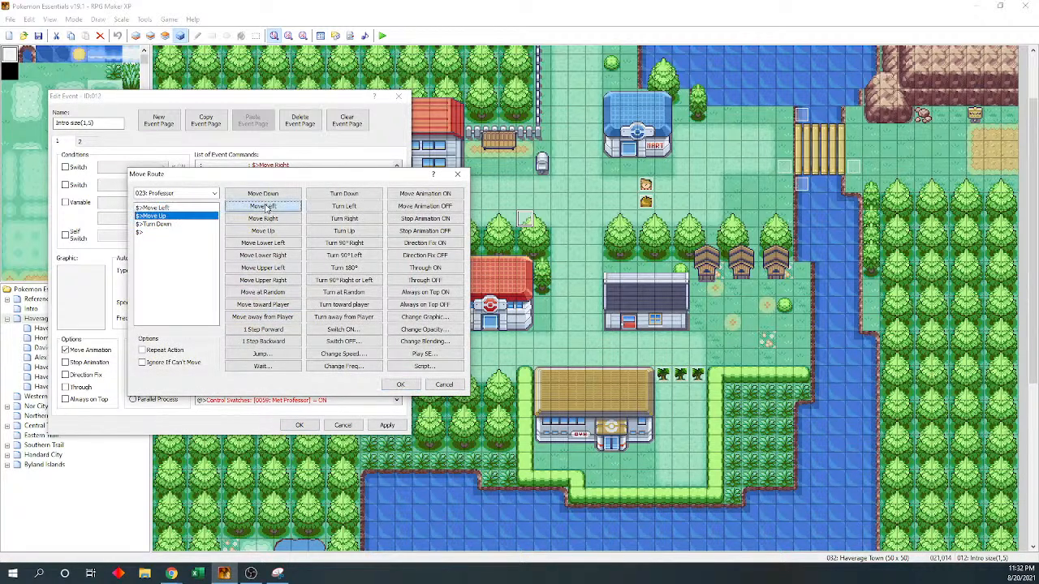
click(187, 209)
click(188, 215)
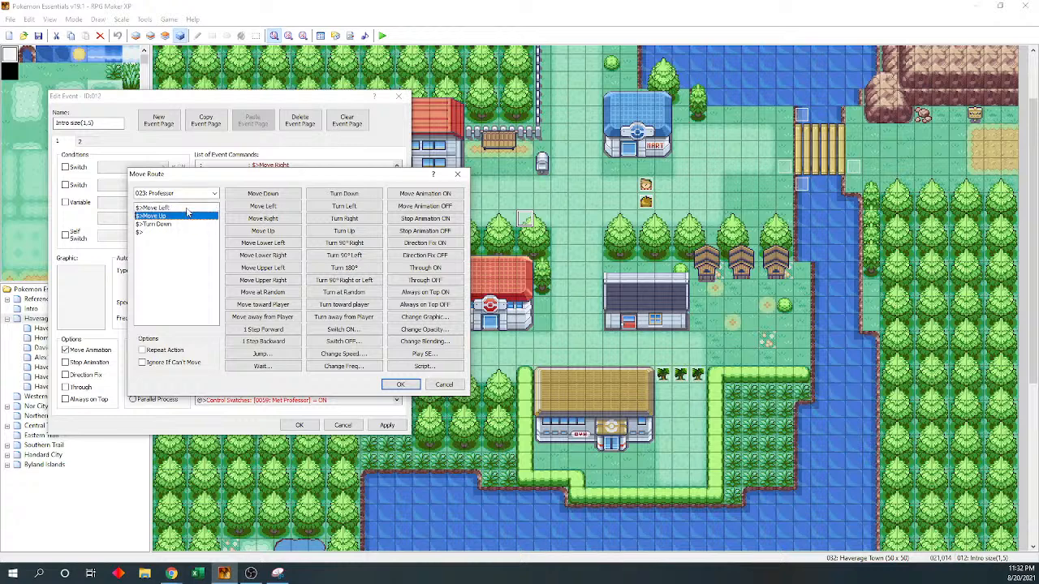
key(Delete)
click(400, 384)
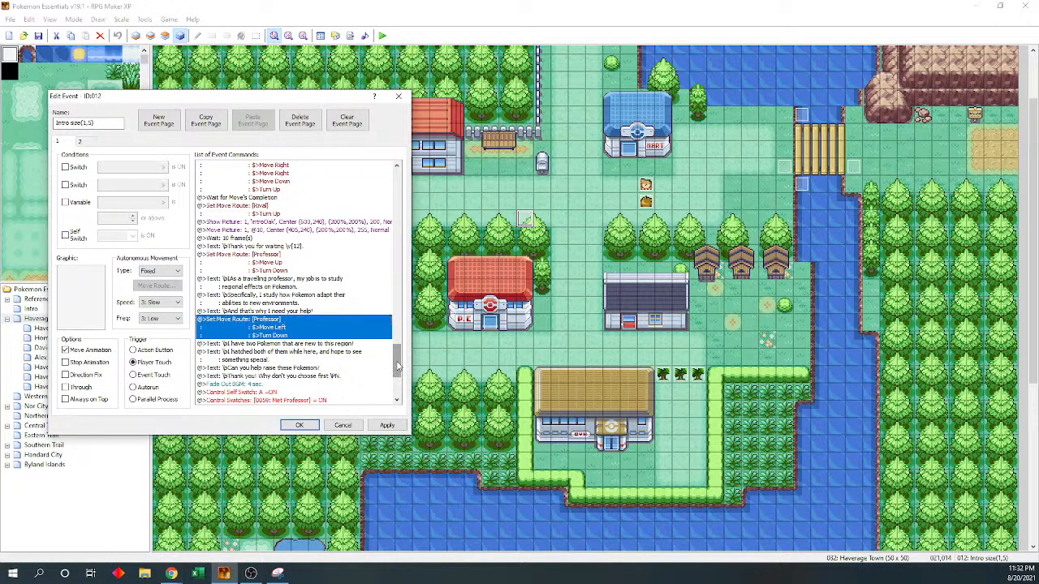
- Copy the Move Picture, 10-frame Wait and Erase Picture: 1 commands that follow the "Come with me!" text
drag(398, 365, 398, 372)
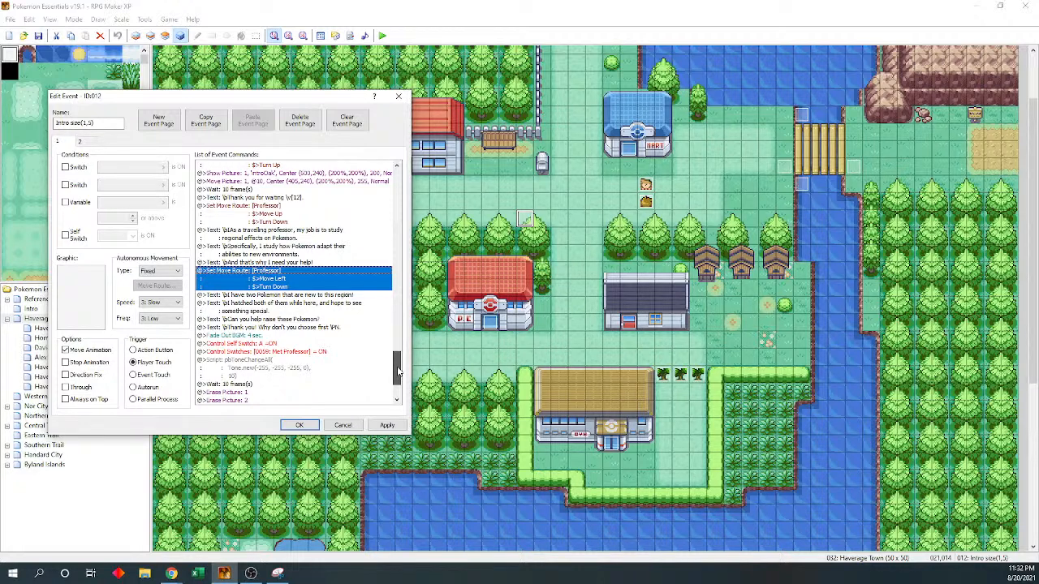
drag(397, 372, 398, 378)
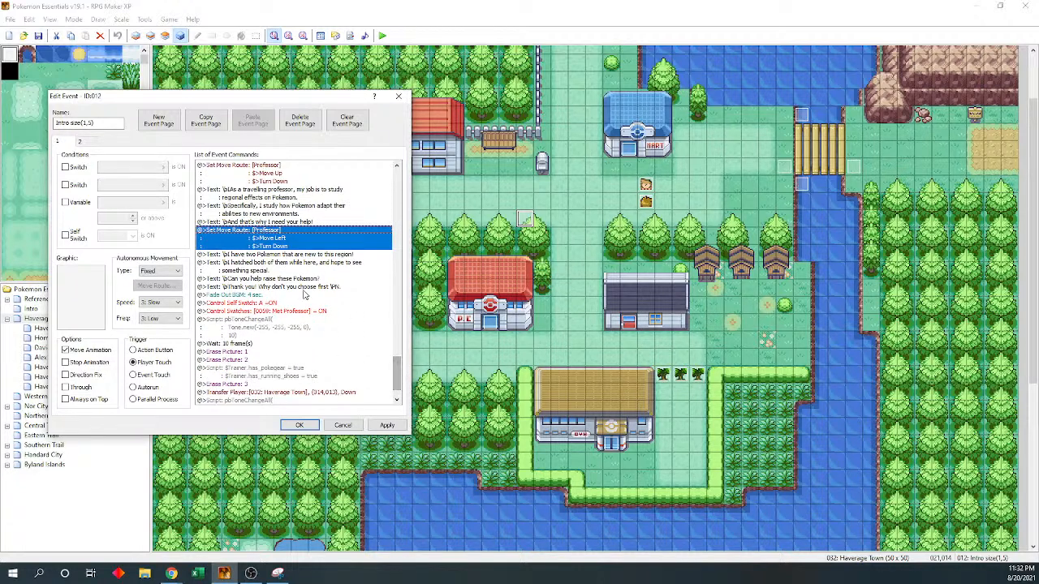
click(305, 287)
click(292, 296)
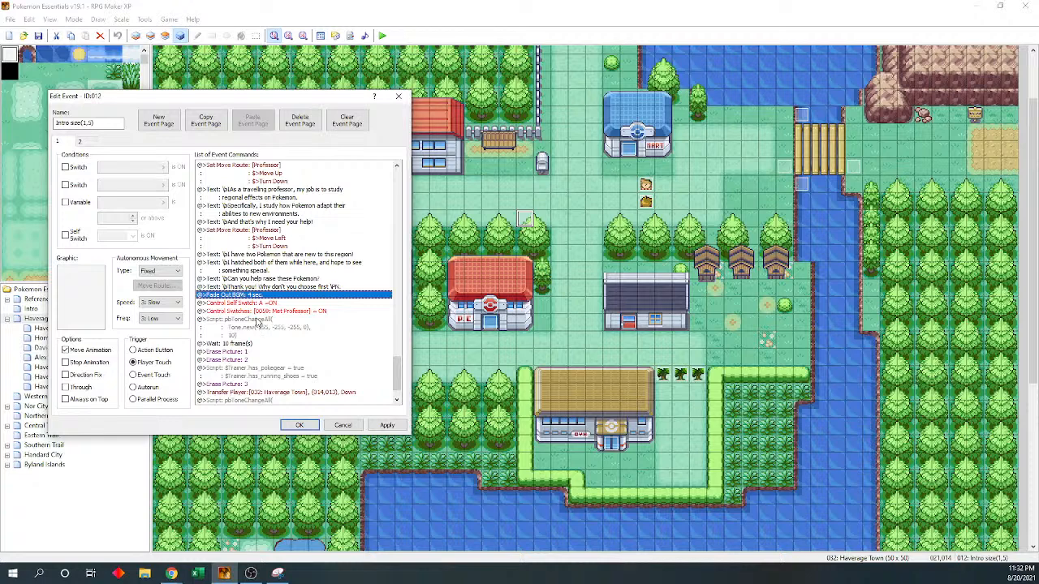
drag(397, 373, 399, 327)
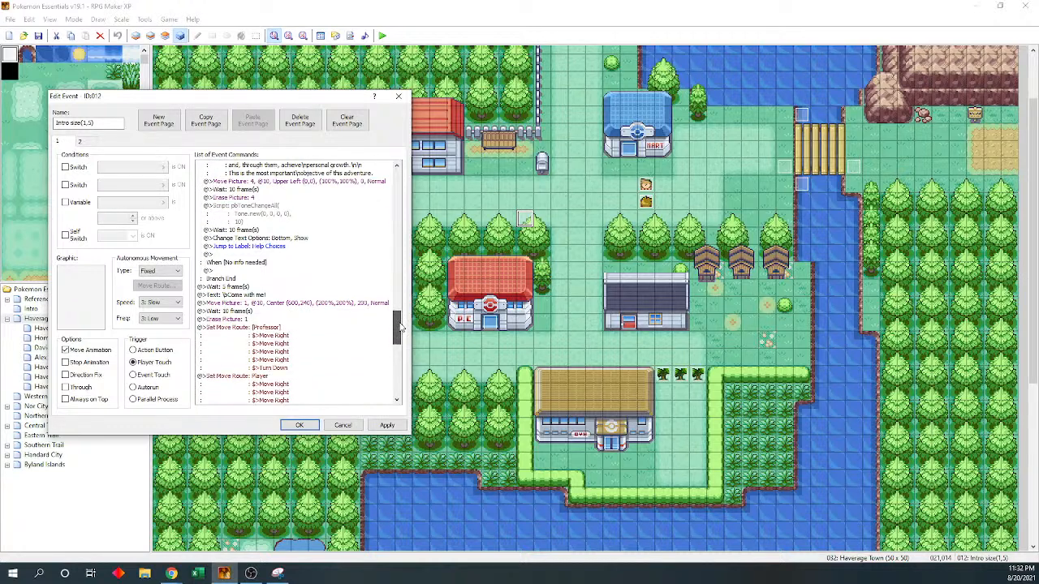
click(318, 305)
key(shift+Down)
key(shift+Down)
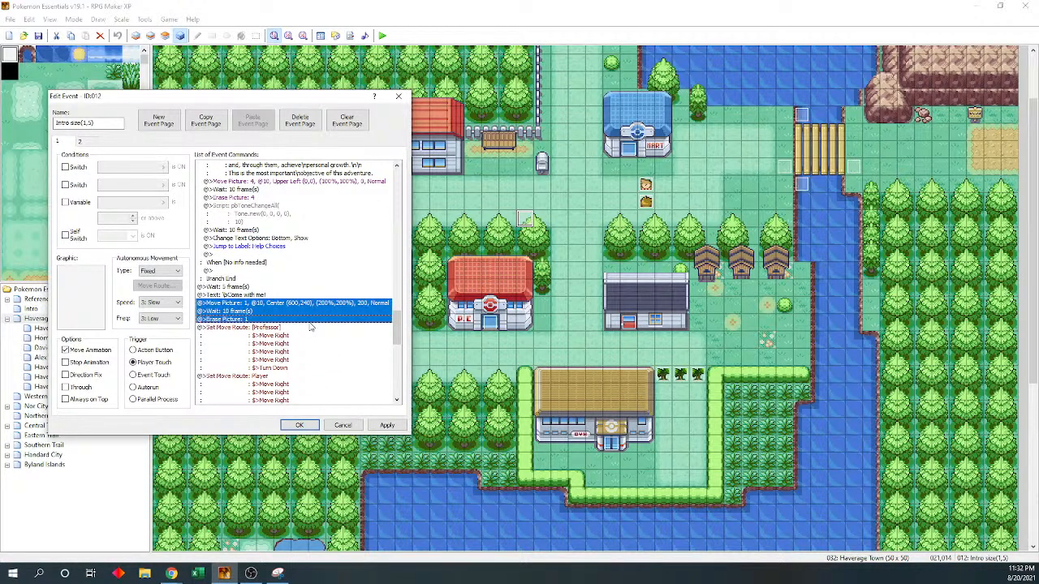
- Paste the copied slide-out commands between the "Thank you! Why don't you choose first" text and Fade Out BGM, and save the event
mouse_move(398, 324)
mouse_down()
mouse_move(399, 381)
mouse_move(396, 351)
mouse_move(377, 349)
mouse_move(398, 350)
mouse_move(398, 363)
mouse_up()
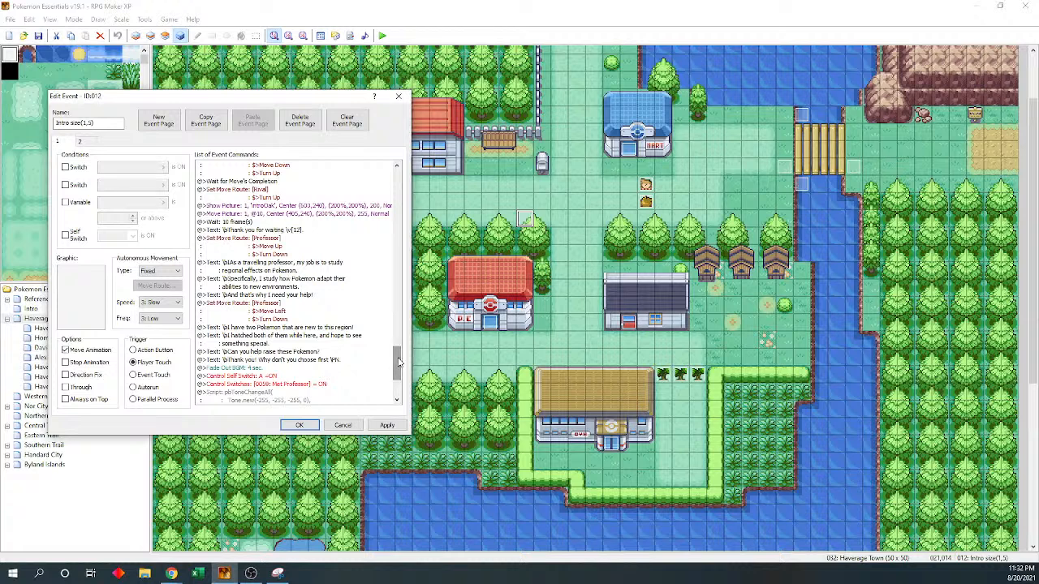
click(343, 361)
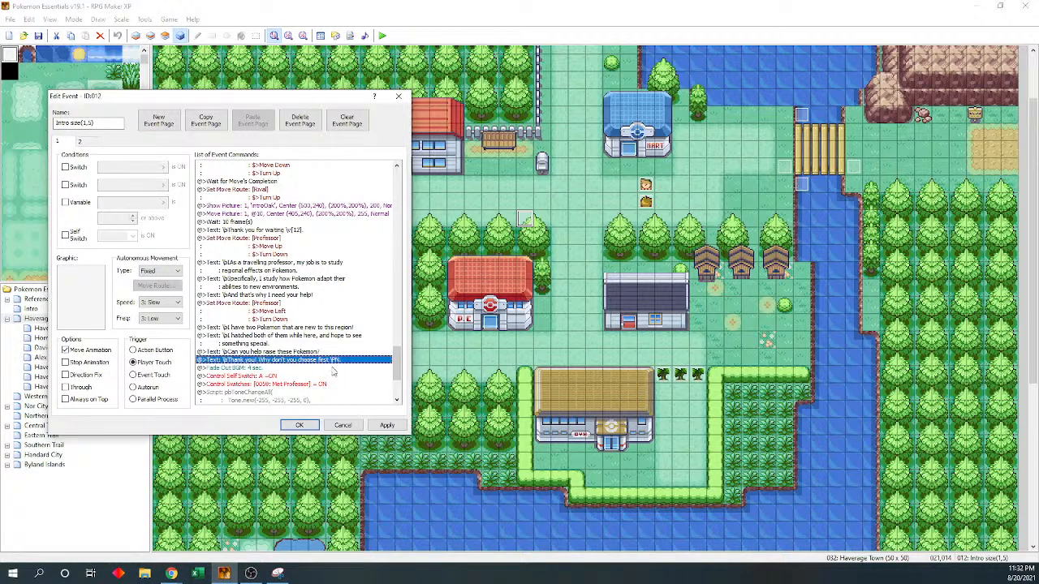
click(332, 369)
key(ctrl+v)
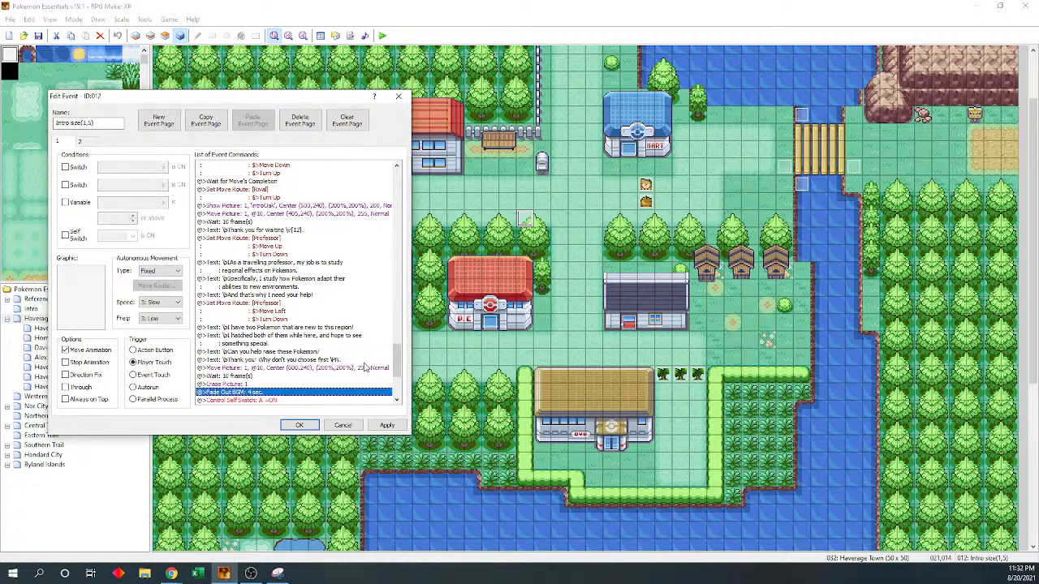
click(298, 426)
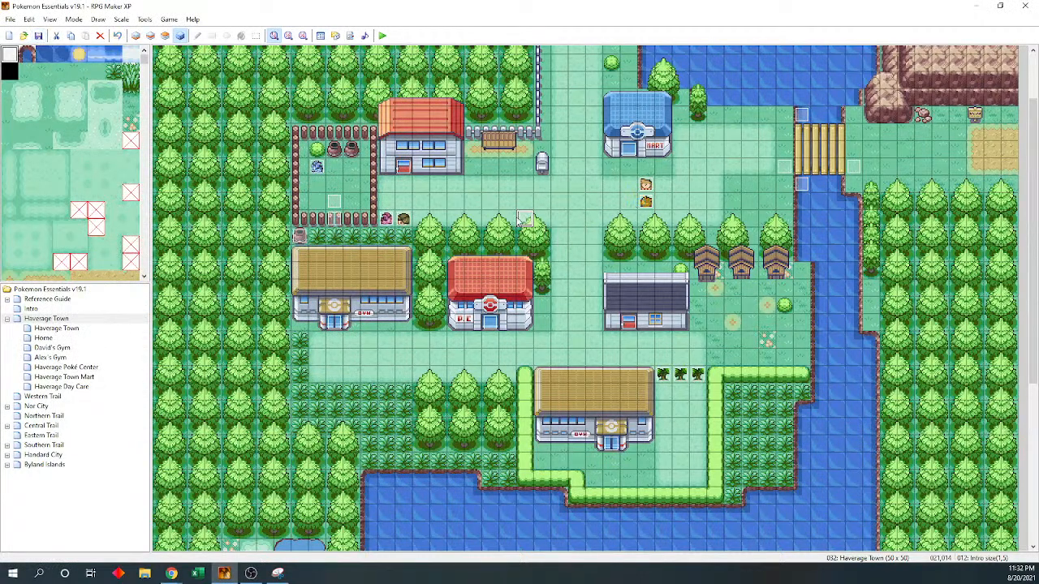
- Reopen the Intro event and copy its Play BGM 'Lab' command to just before the Erase Picture: 1 that precedes Fade Out BGM
double_click(524, 219)
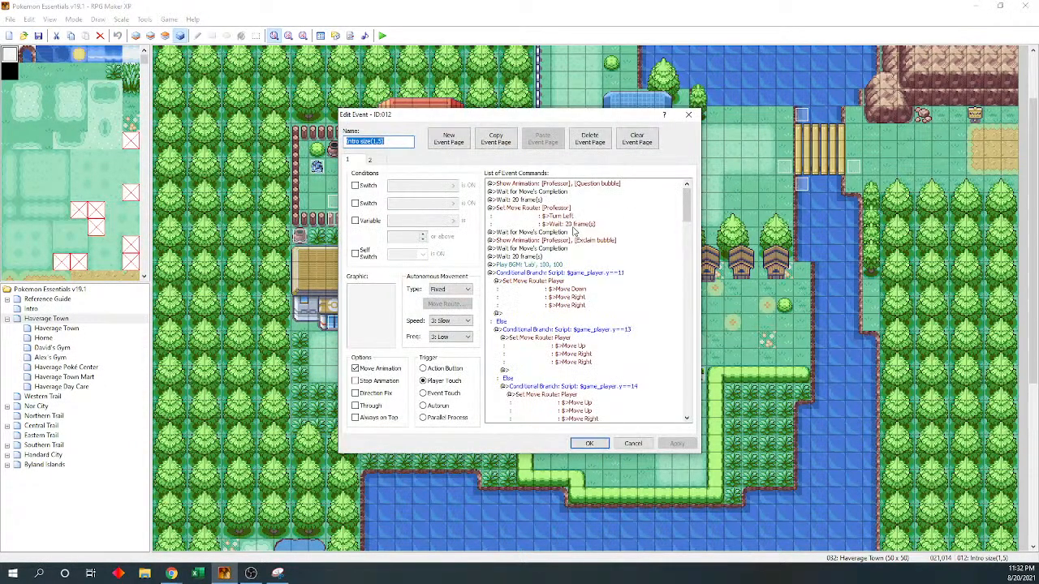
drag(568, 119, 299, 83)
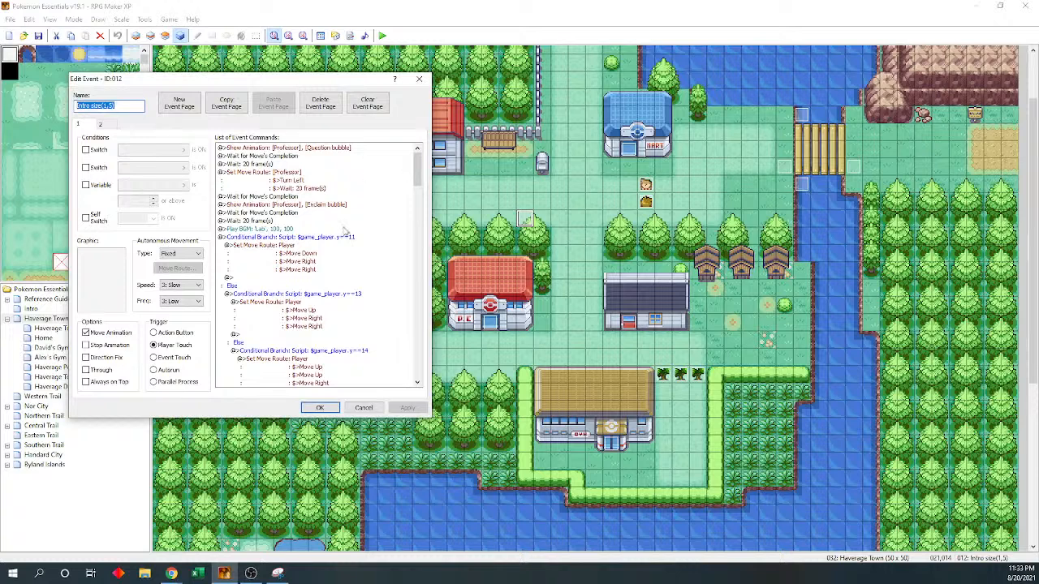
click(308, 230)
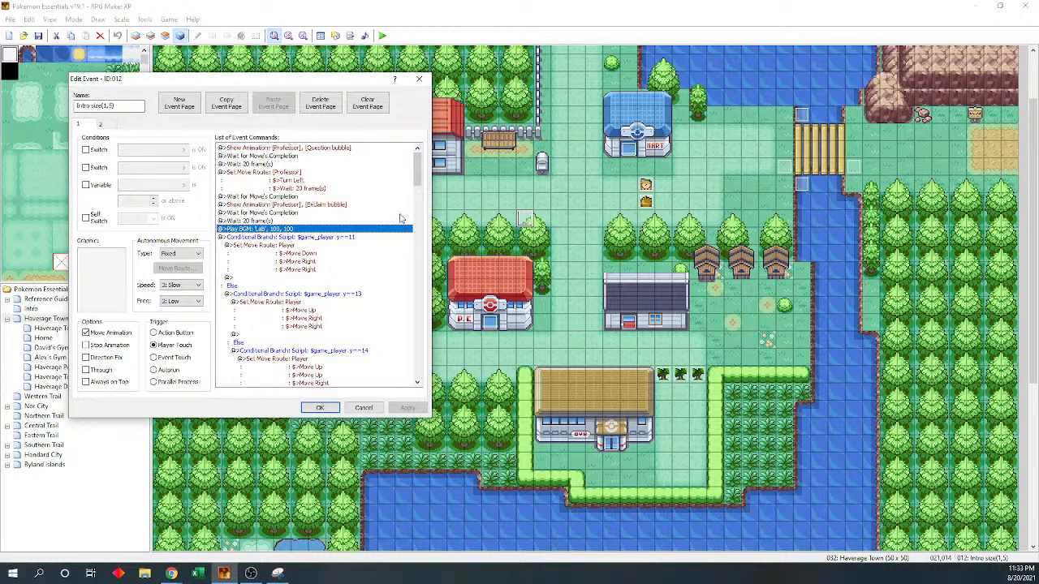
drag(418, 180, 436, 375)
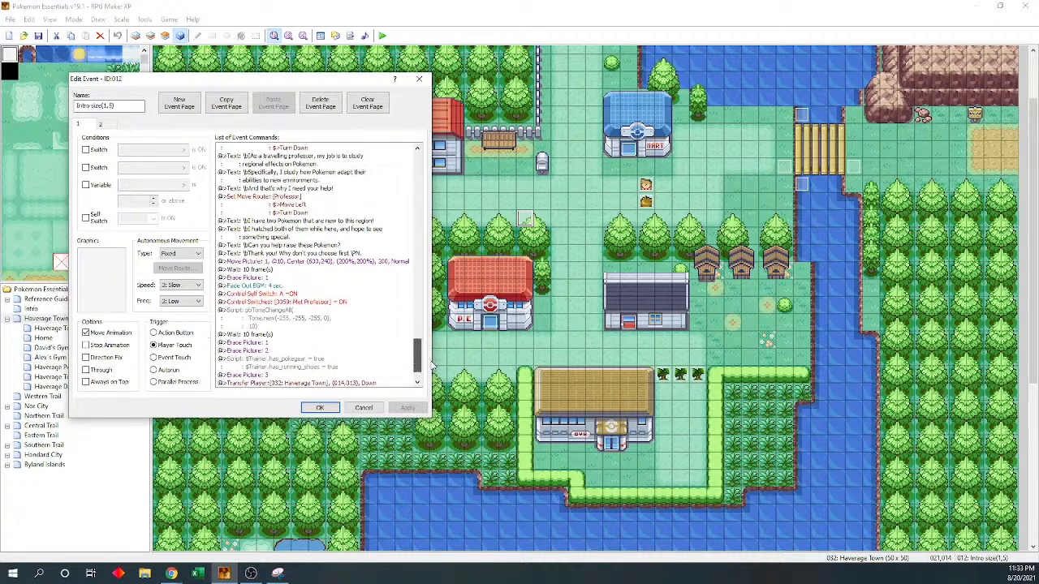
click(325, 278)
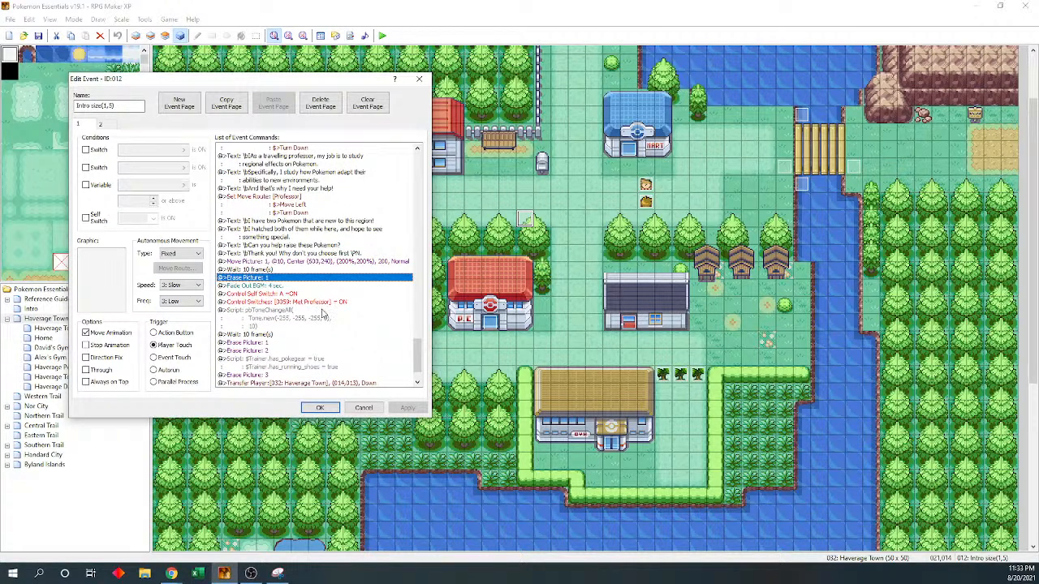
key(ctrl+v)
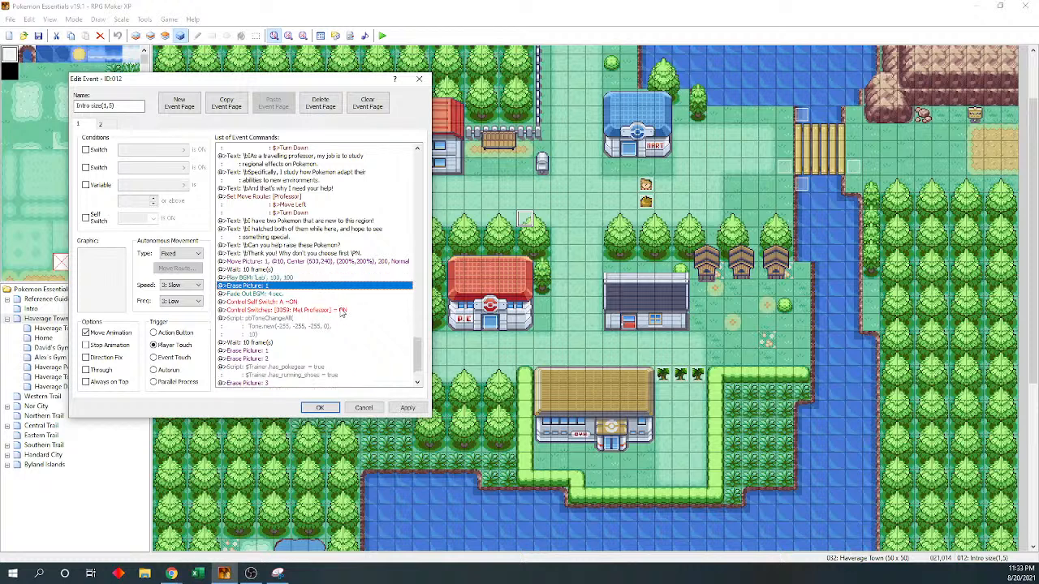
- Move the pasted Play BGM 'Lab' command to between Erase Picture: 1 and Fade Out BGM
click(294, 296)
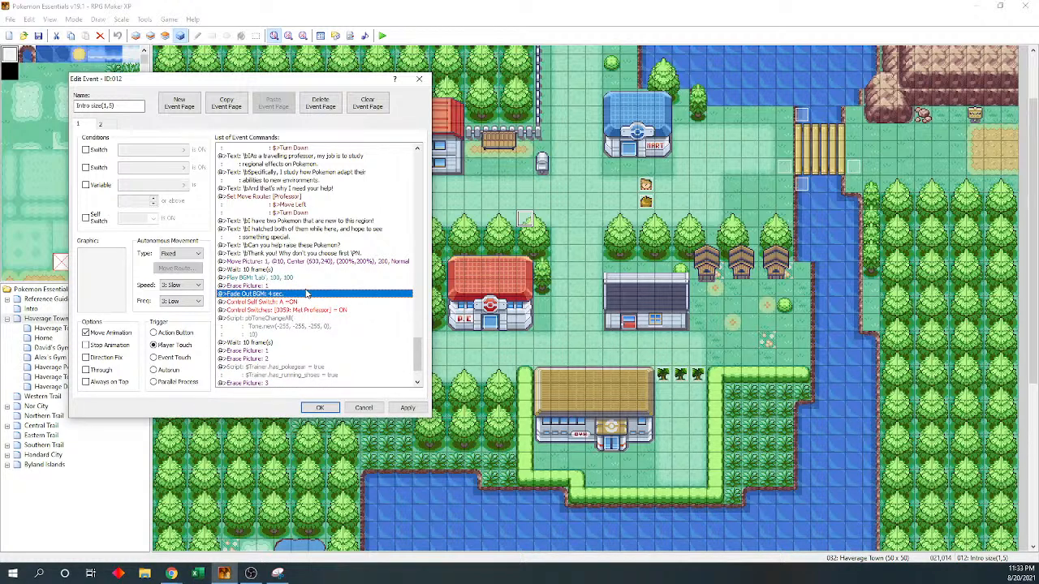
click(300, 280)
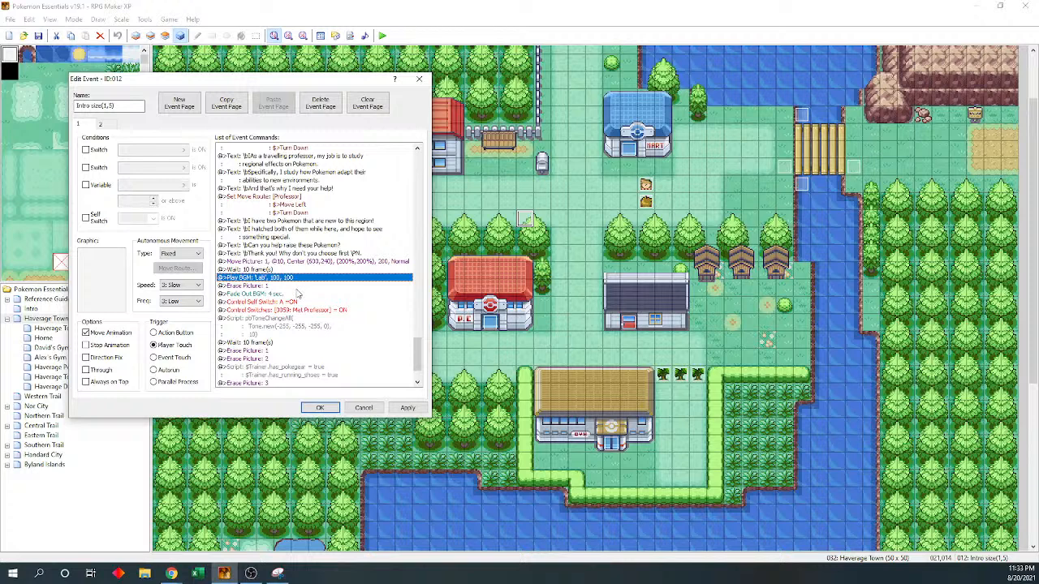
key(ctrl+x)
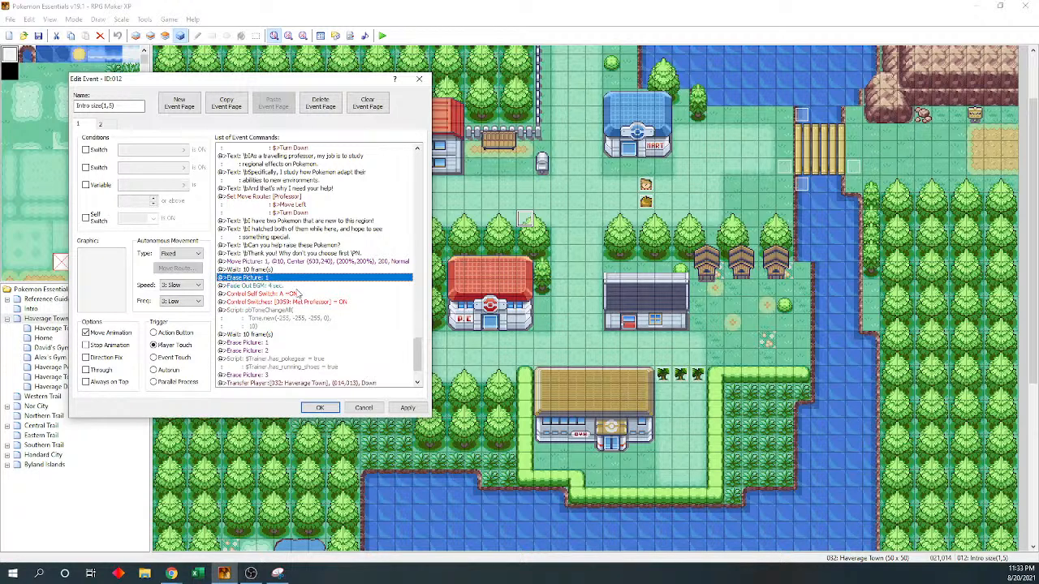
click(296, 290)
key(ctrl+v)
- Open the moved Play BGM command for editing and preview the Battle Elite track
click(296, 290)
double_click(297, 288)
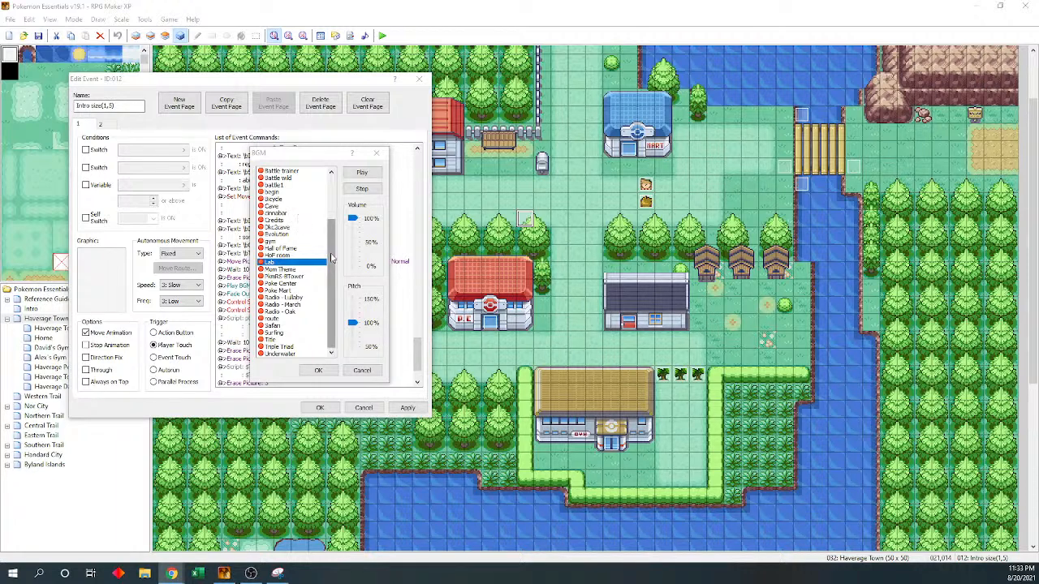
drag(331, 255, 332, 221)
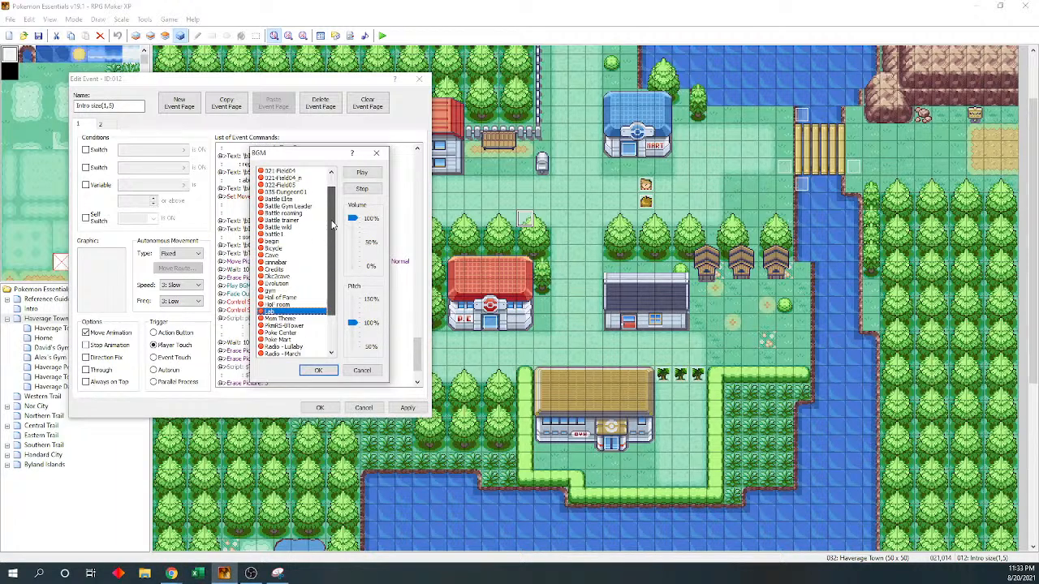
click(289, 200)
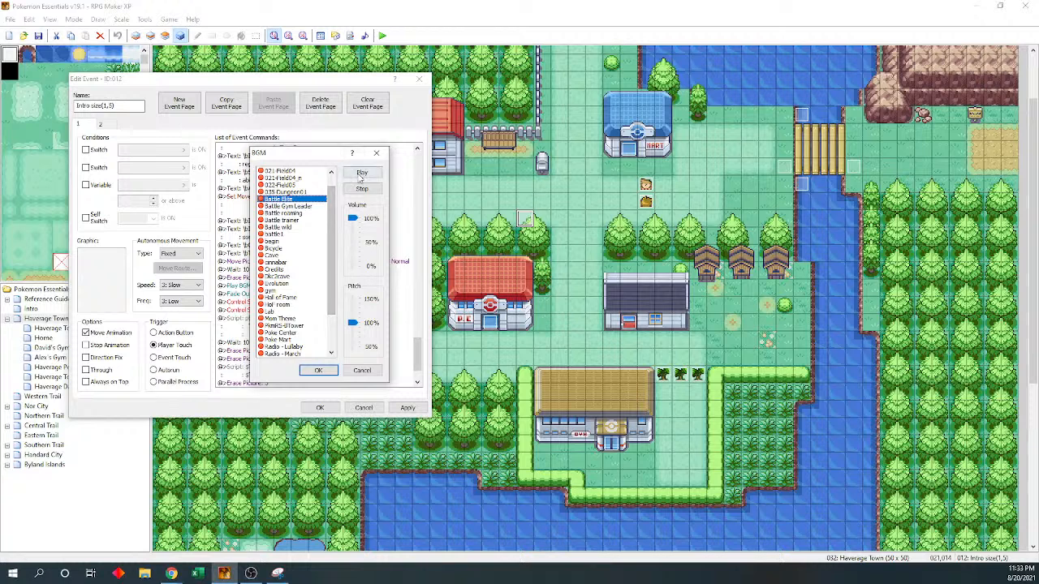
click(358, 173)
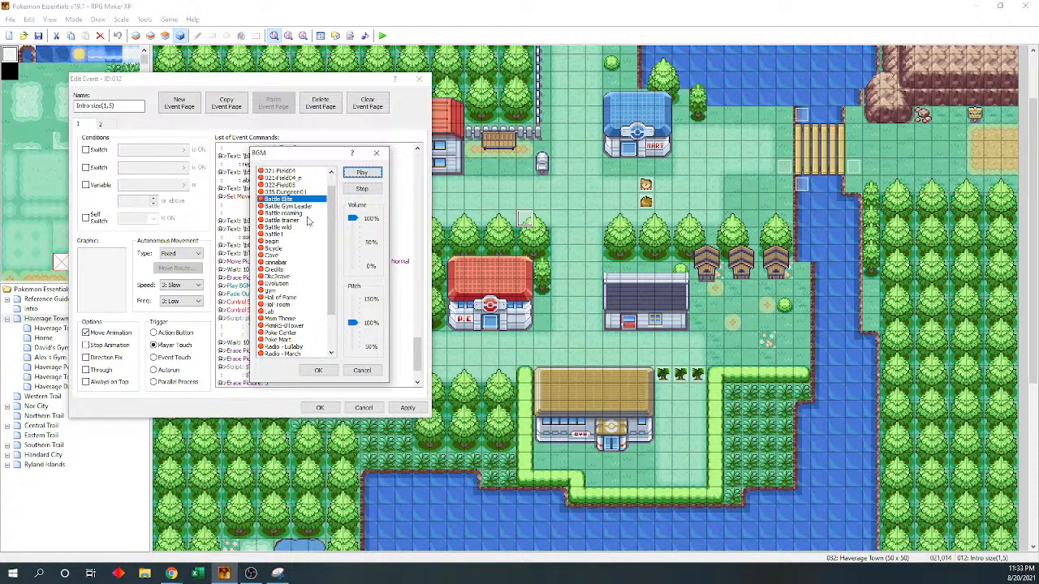
click(362, 194)
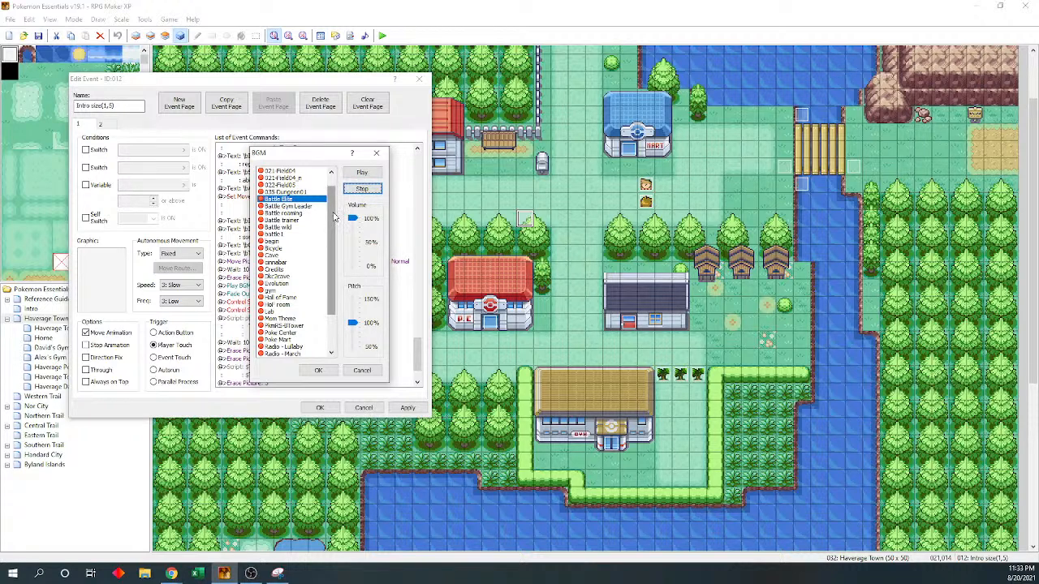
- Preview the Credits, Hall of Fame and HoF room tracks as alternatives for the Play BGM command
mouse_move(334, 217)
mouse_down()
mouse_move(339, 254)
mouse_move(336, 194)
mouse_move(337, 232)
mouse_up()
click(302, 248)
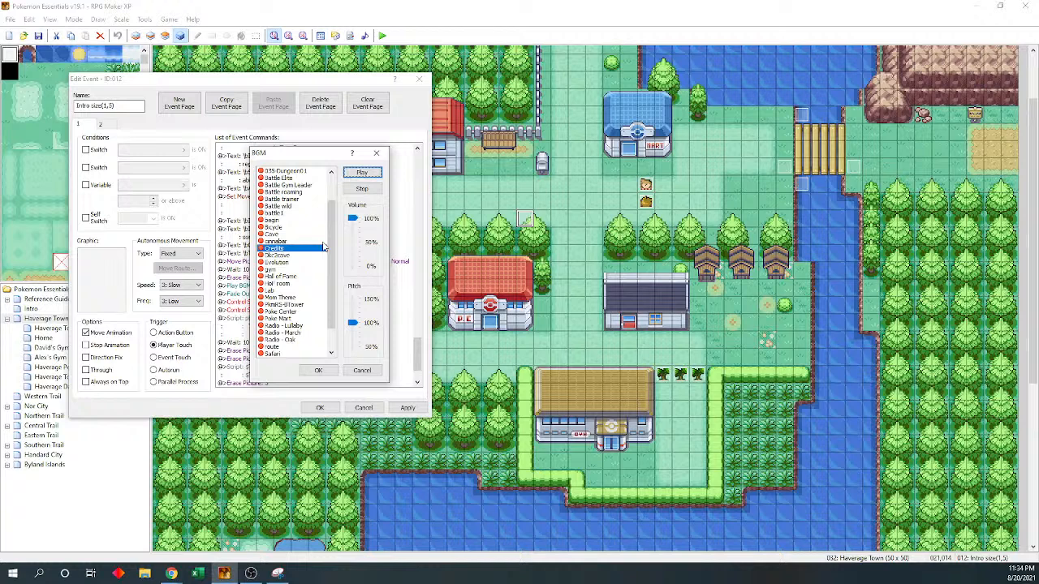
click(363, 190)
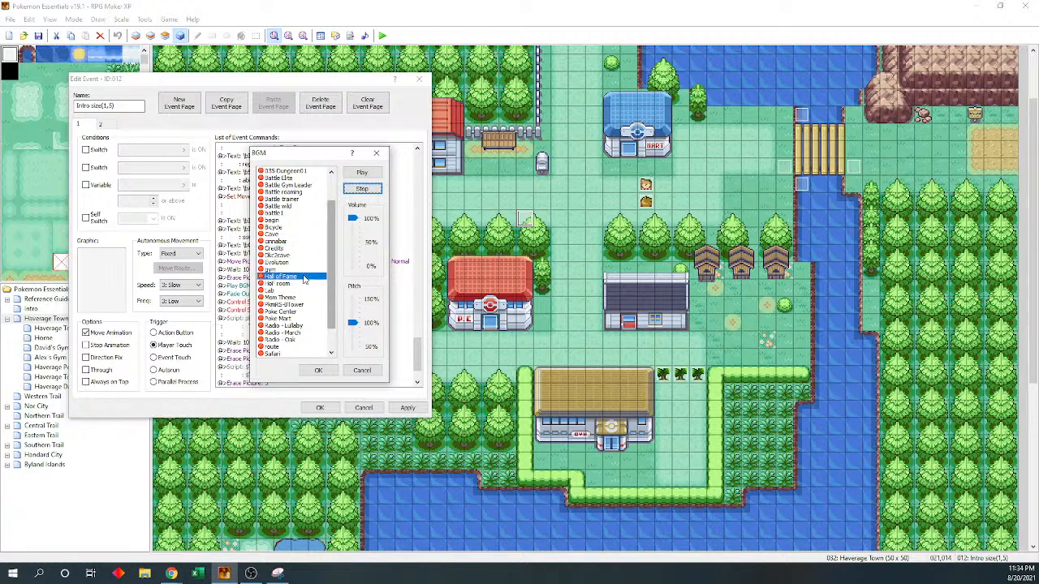
click(313, 277)
click(361, 173)
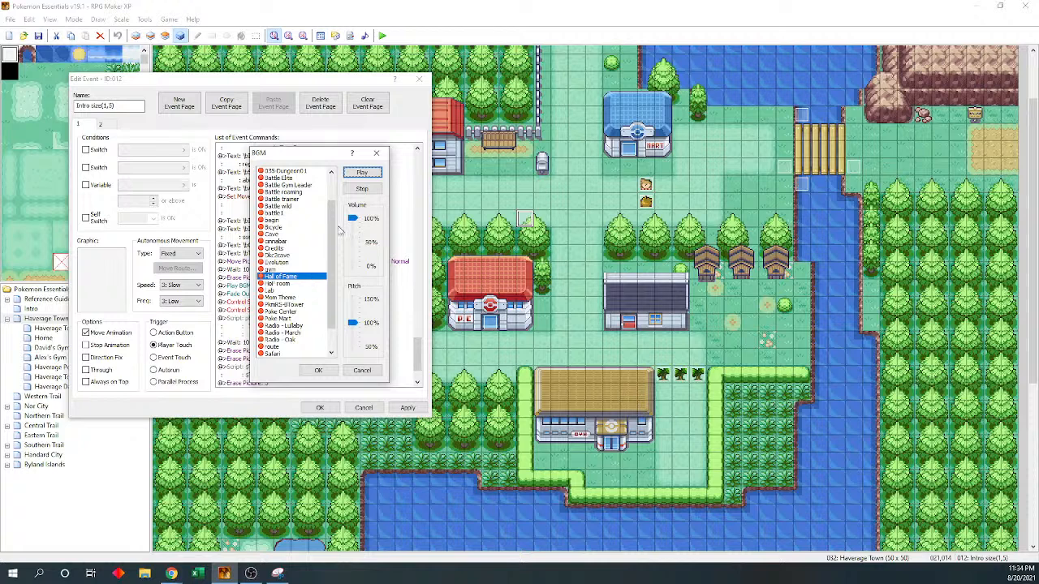
click(362, 189)
click(300, 284)
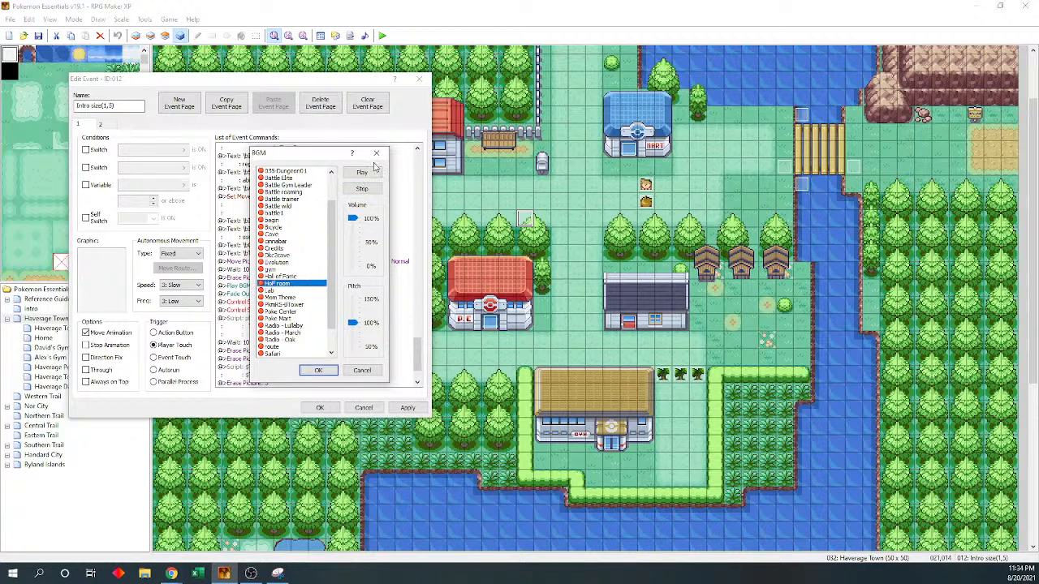
click(361, 172)
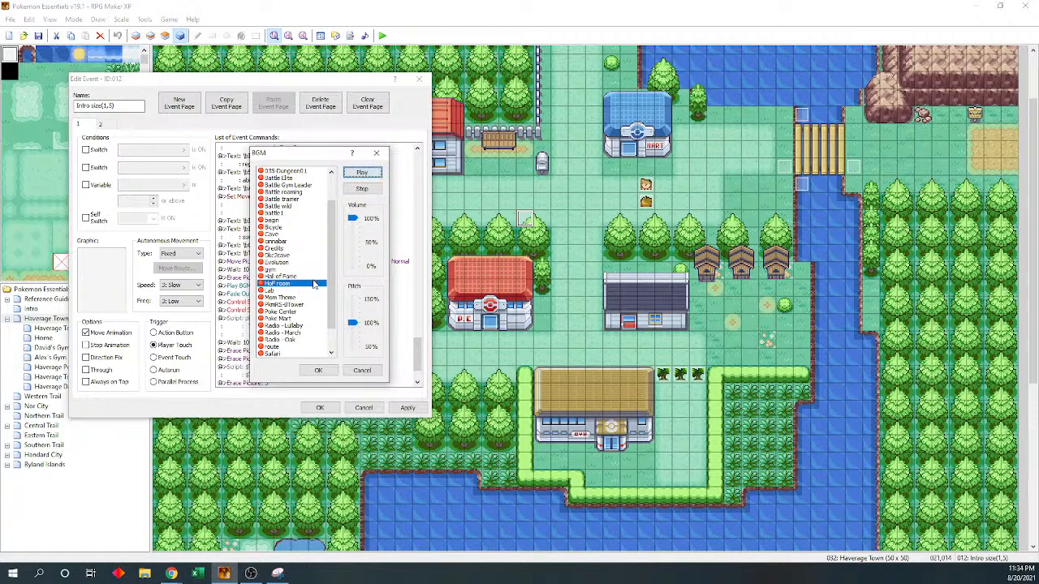
click(362, 188)
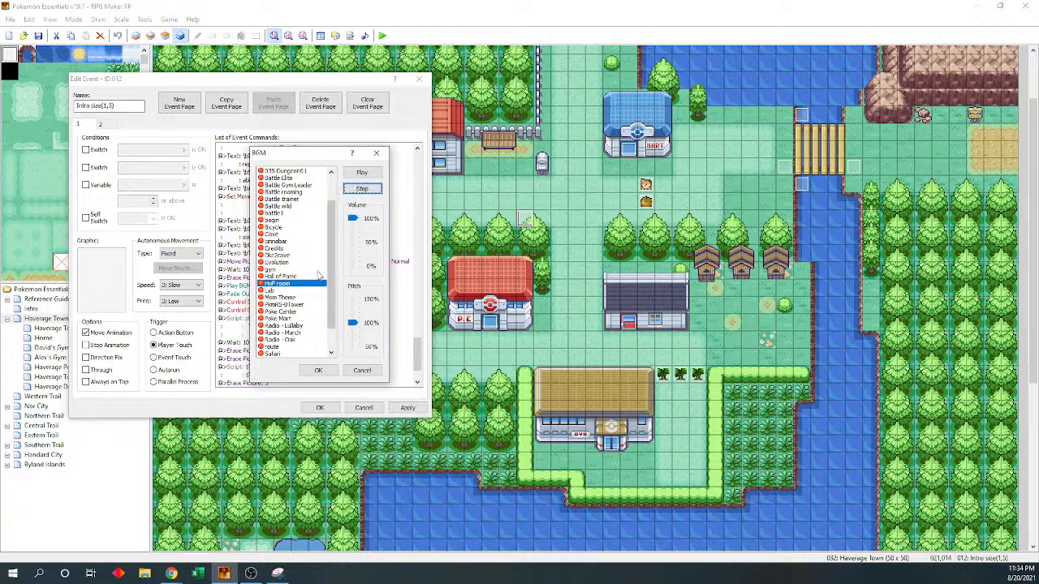
- Preview the PkmRS-BTower track at normal pitch and again with the pitch lowered to between 50% and 100%
scroll(332, 295, down, 1)
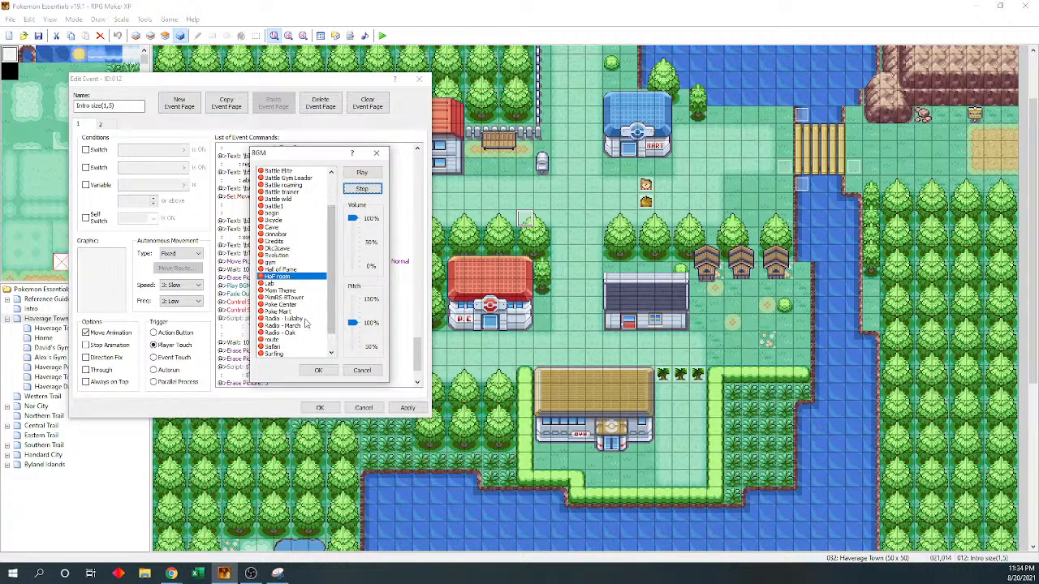
click(319, 298)
click(362, 174)
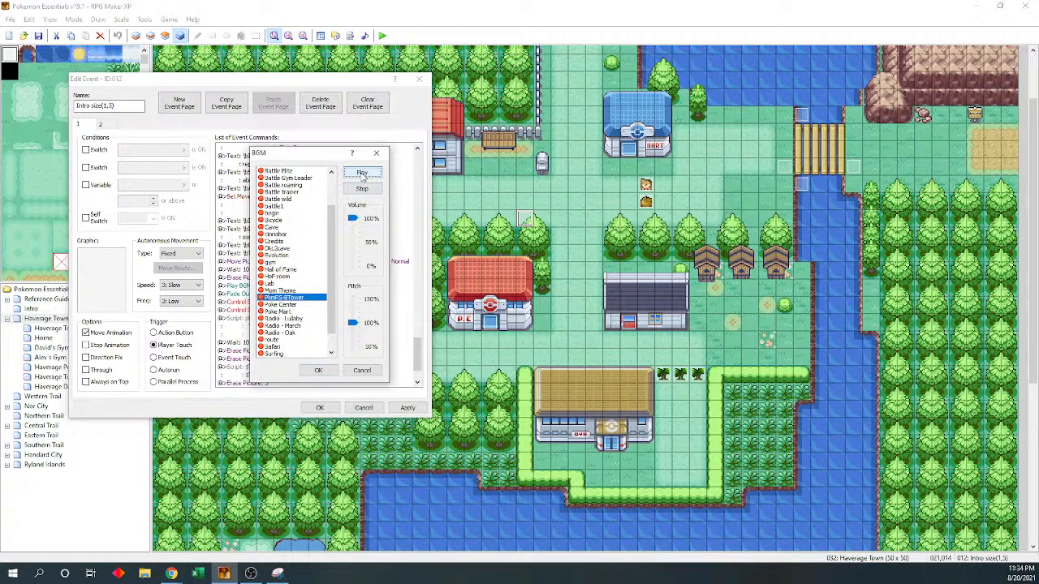
click(362, 189)
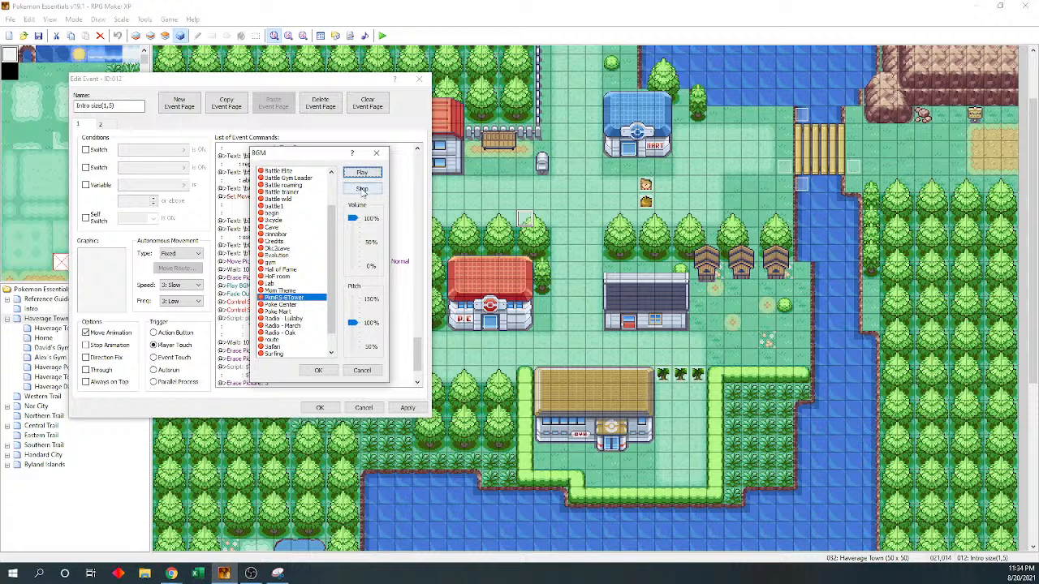
click(362, 189)
drag(353, 324, 353, 337)
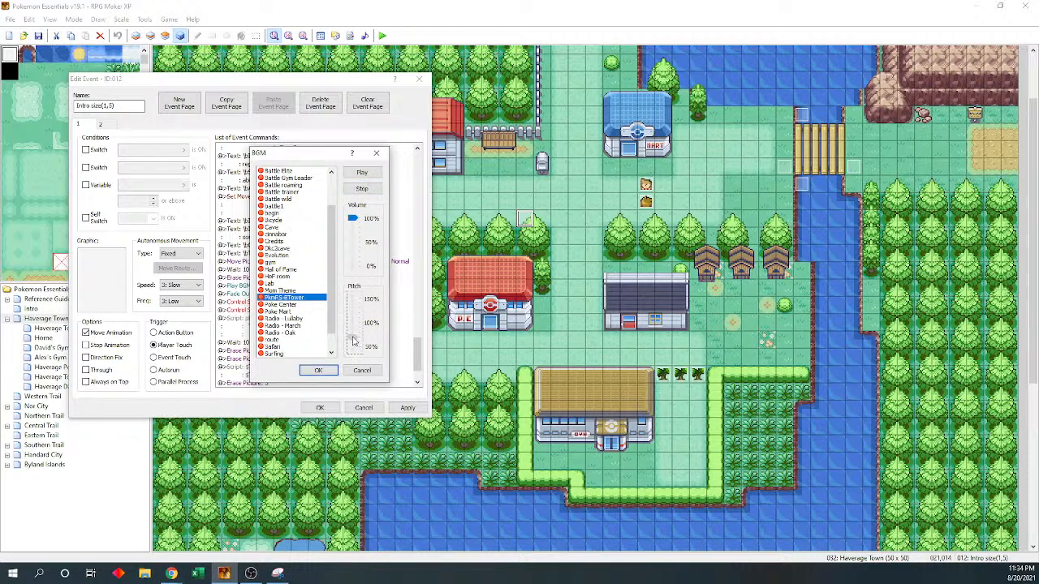
click(362, 175)
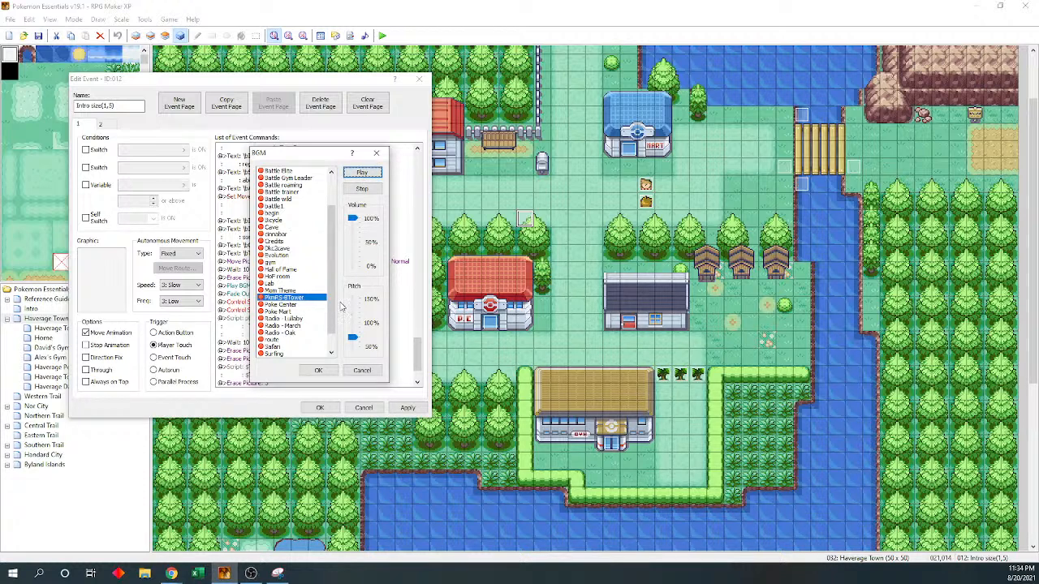
- Preview the Safari track with the pitch lowered to 50%, and the Triple Triad track at that same pitch
click(300, 339)
scroll(310, 325, down, 1)
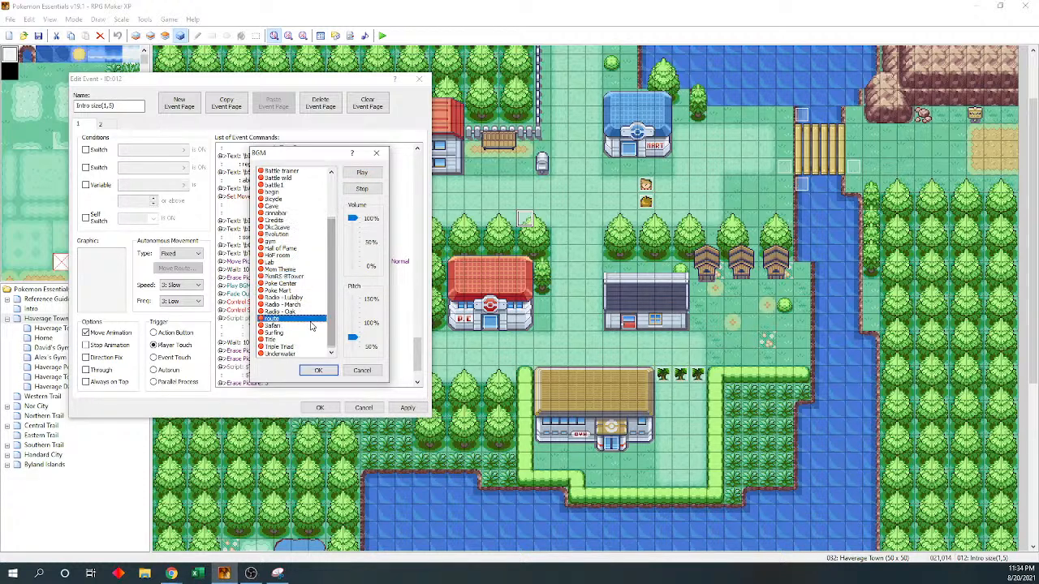
click(311, 326)
click(361, 172)
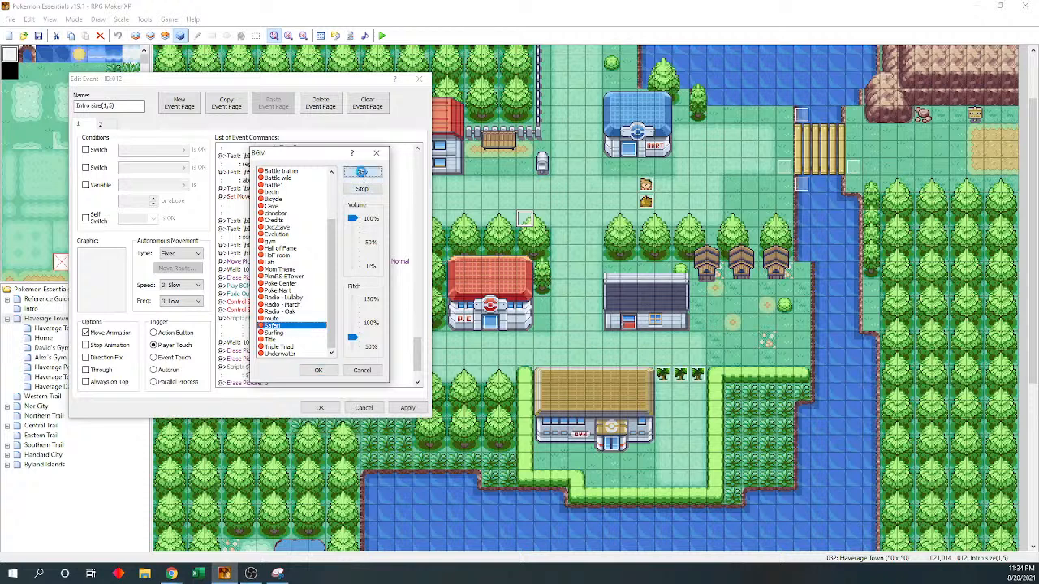
click(351, 338)
mouse_move(353, 334)
mouse_down()
mouse_move(353, 324)
mouse_move(353, 346)
mouse_up()
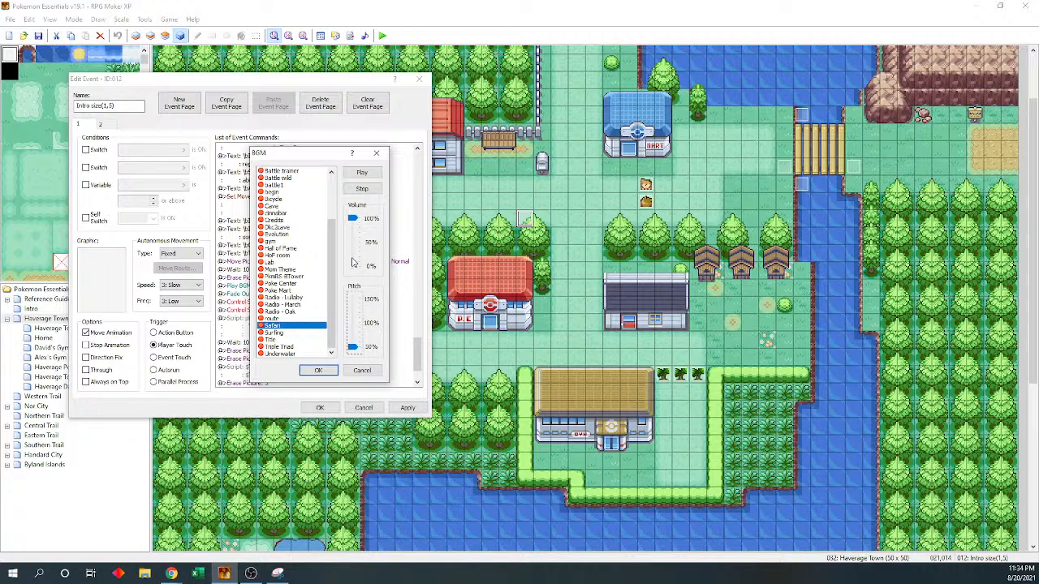
click(300, 346)
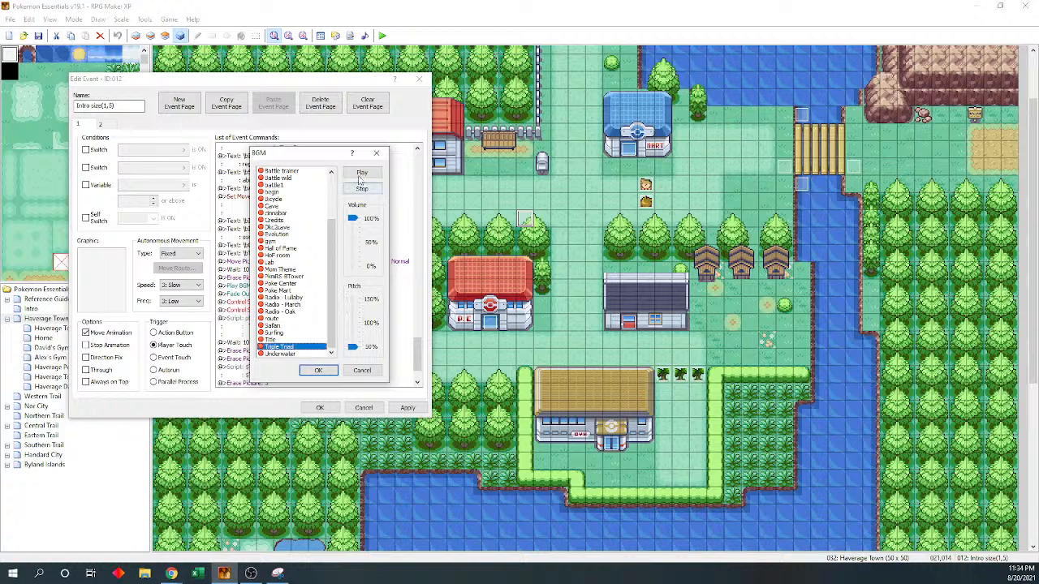
click(361, 173)
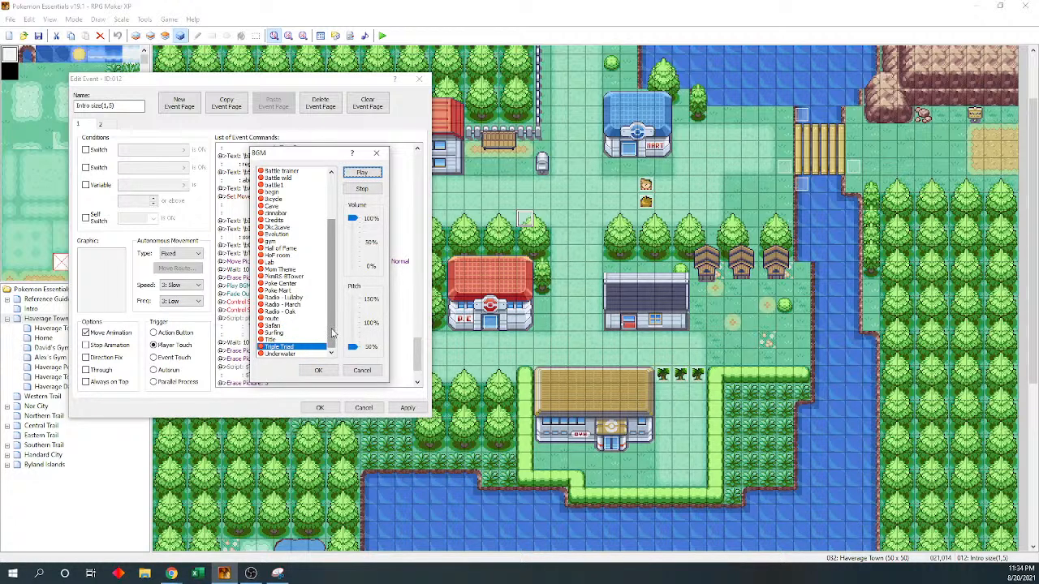
- Preview the battle1 track at 50% pitch and again at 100% pitch
scroll(331, 333, up, 1)
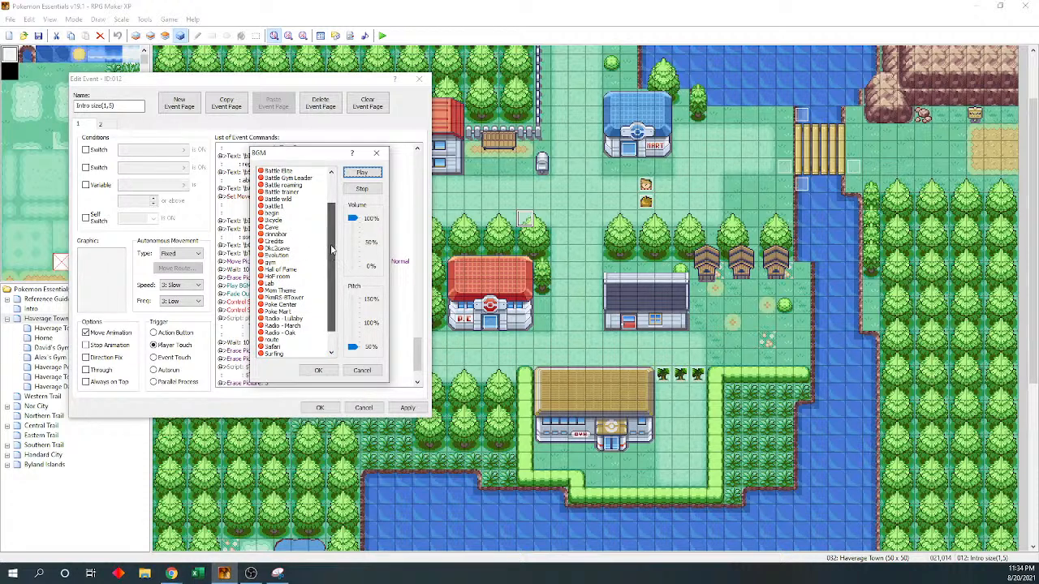
scroll(308, 240, up, 2)
click(308, 235)
click(362, 173)
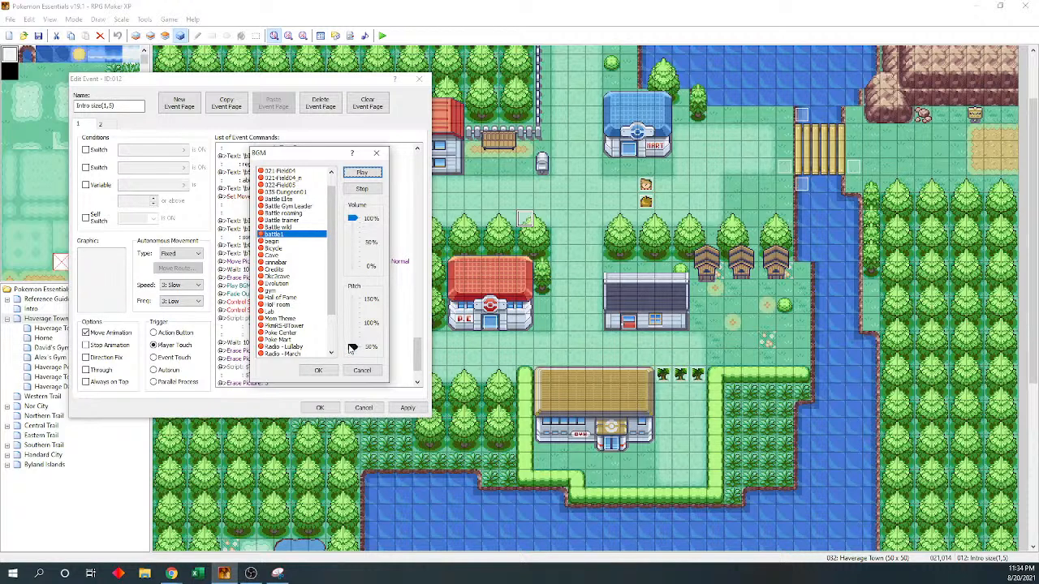
drag(351, 347, 352, 324)
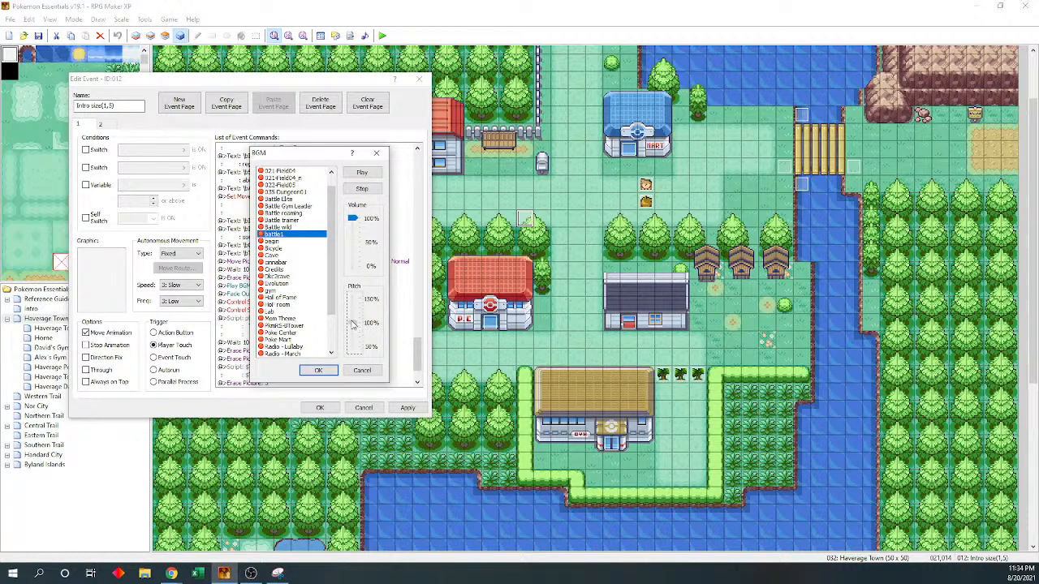
click(358, 174)
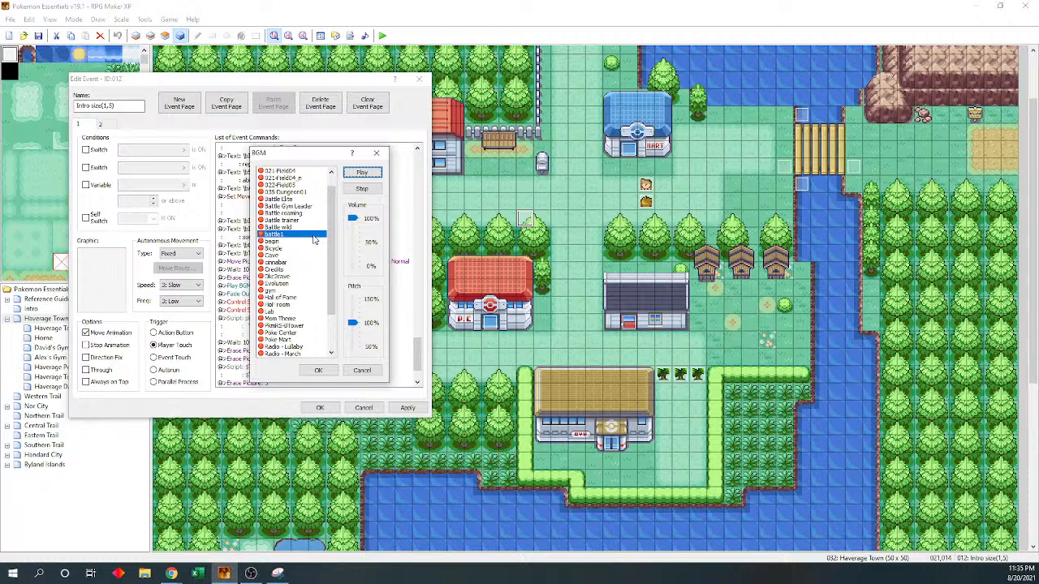
- Preview the Battle trainer, Battle roaming and Battle wild tracks at 100% pitch
click(306, 221)
click(356, 174)
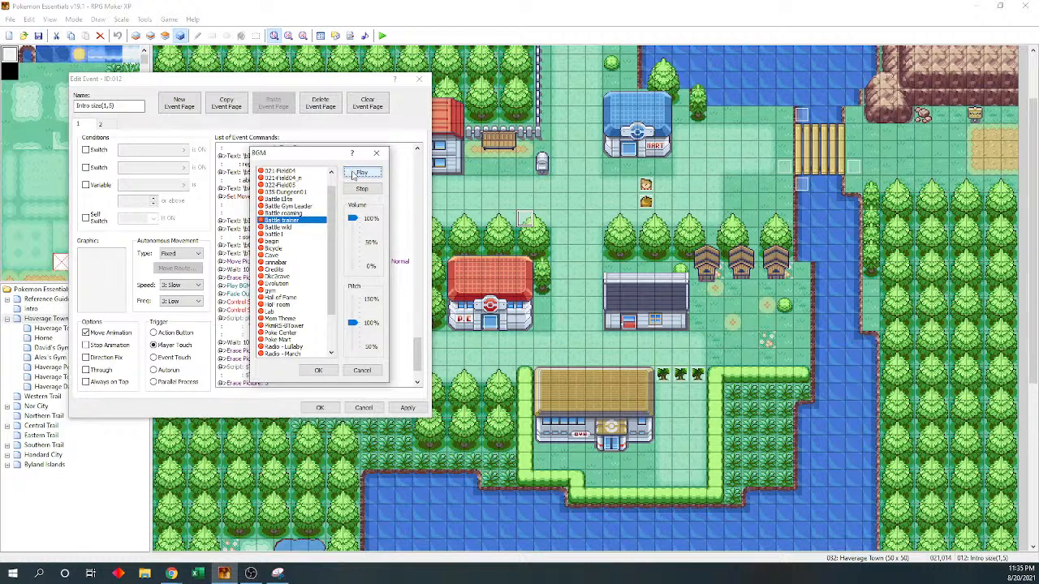
click(317, 213)
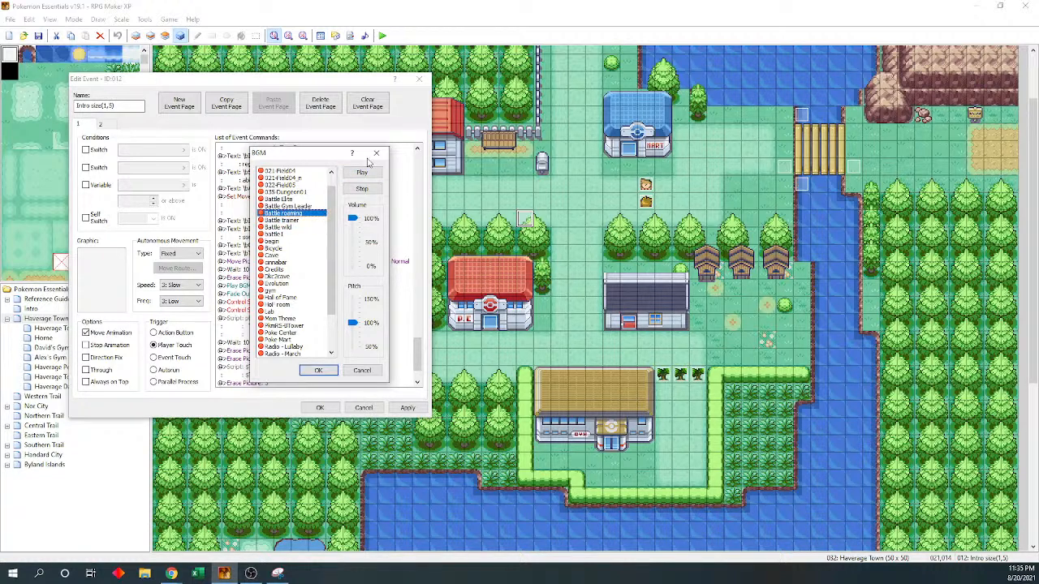
click(361, 174)
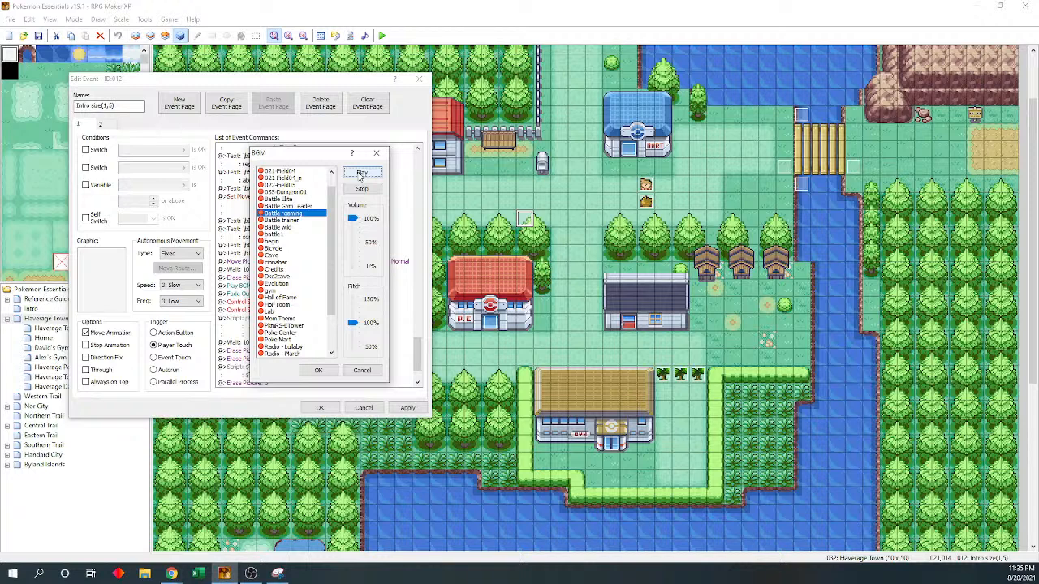
click(301, 227)
click(361, 173)
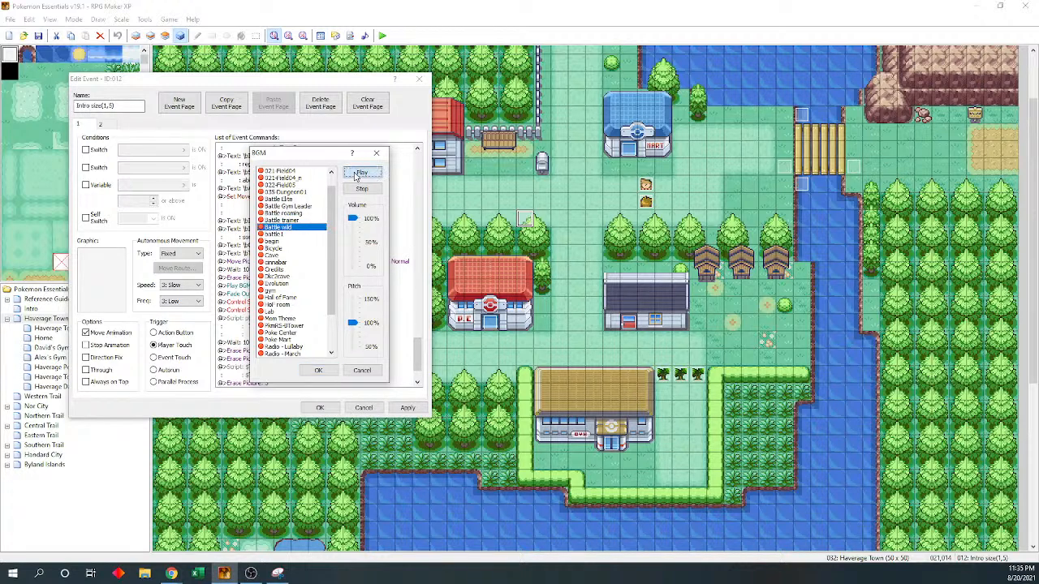
- Preview battle1 with the pitch slightly below 100%, and the 035-Dungeon01 track at the same pitch for comparison
click(306, 234)
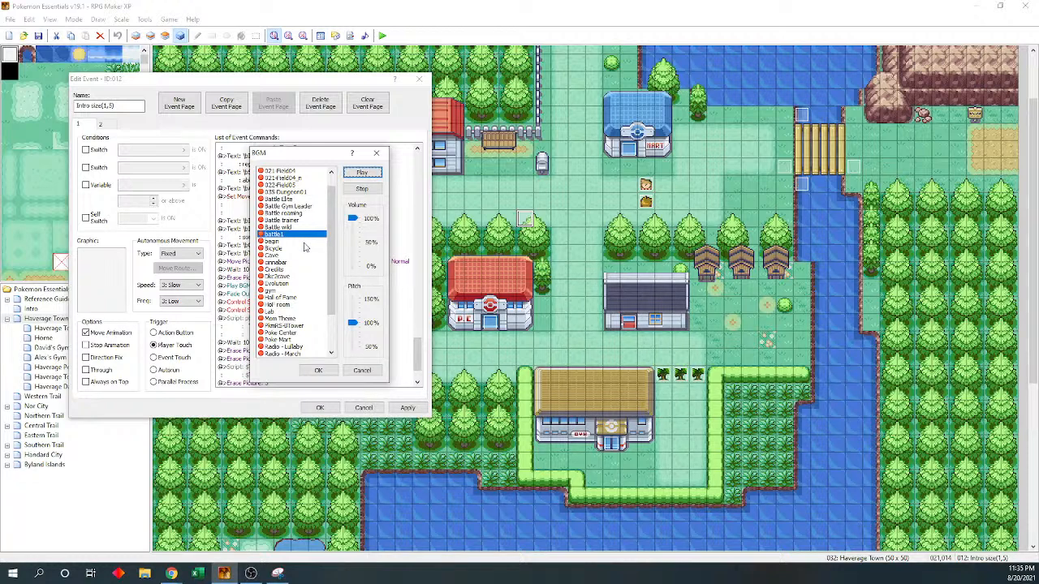
drag(352, 323, 352, 328)
click(362, 187)
click(361, 173)
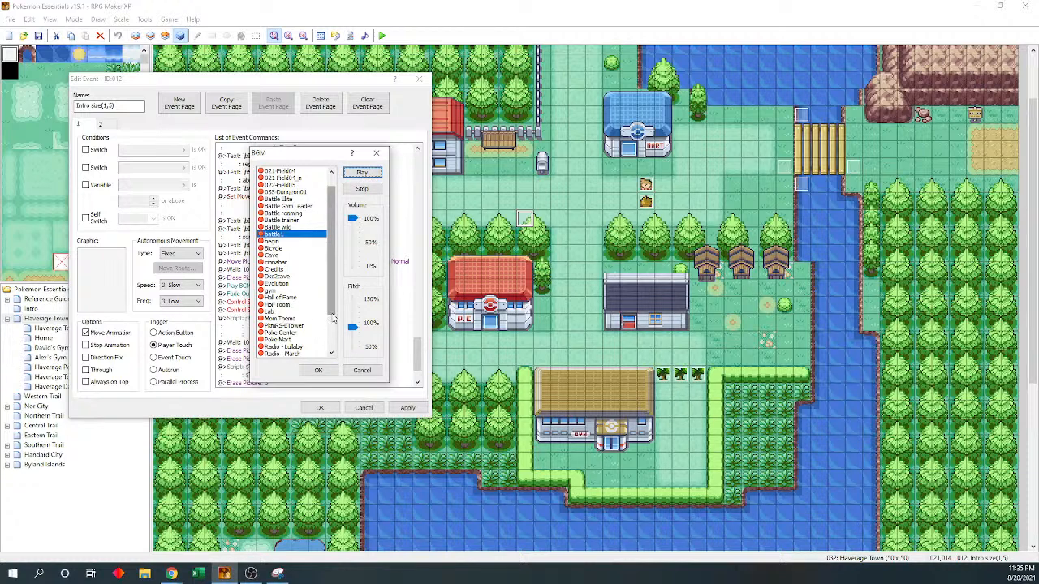
drag(333, 319, 333, 292)
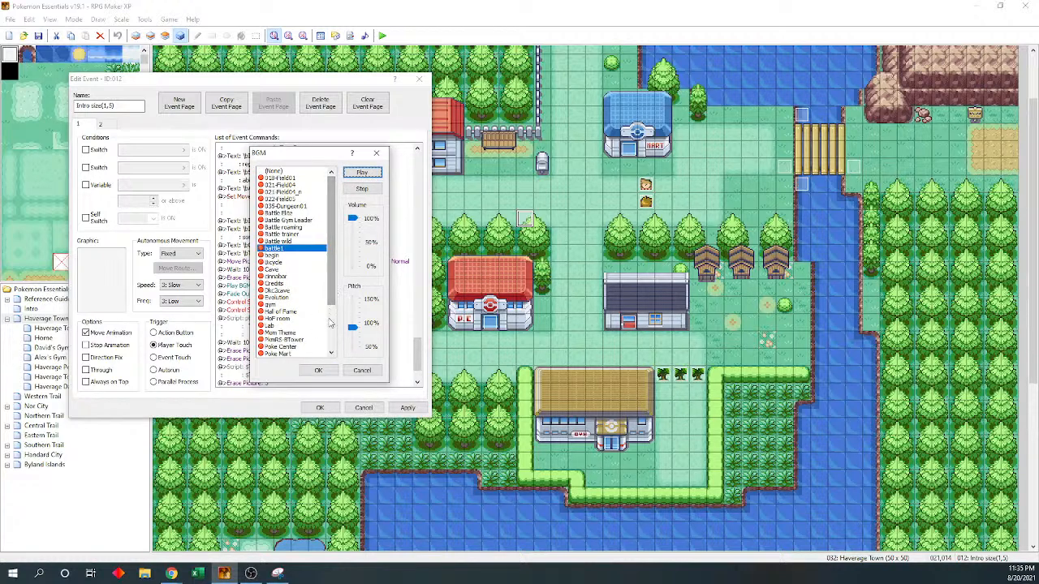
click(307, 206)
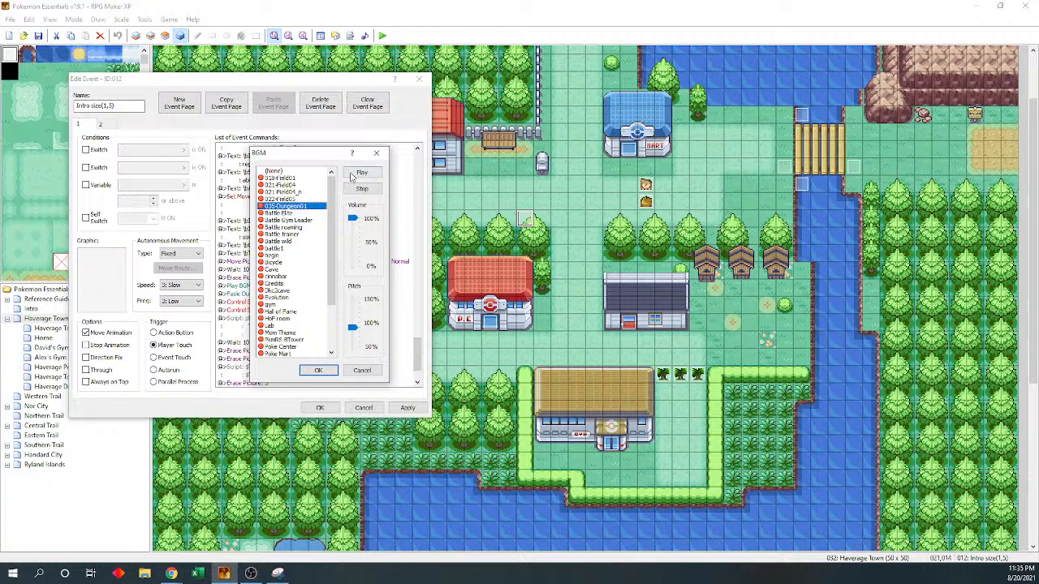
click(361, 172)
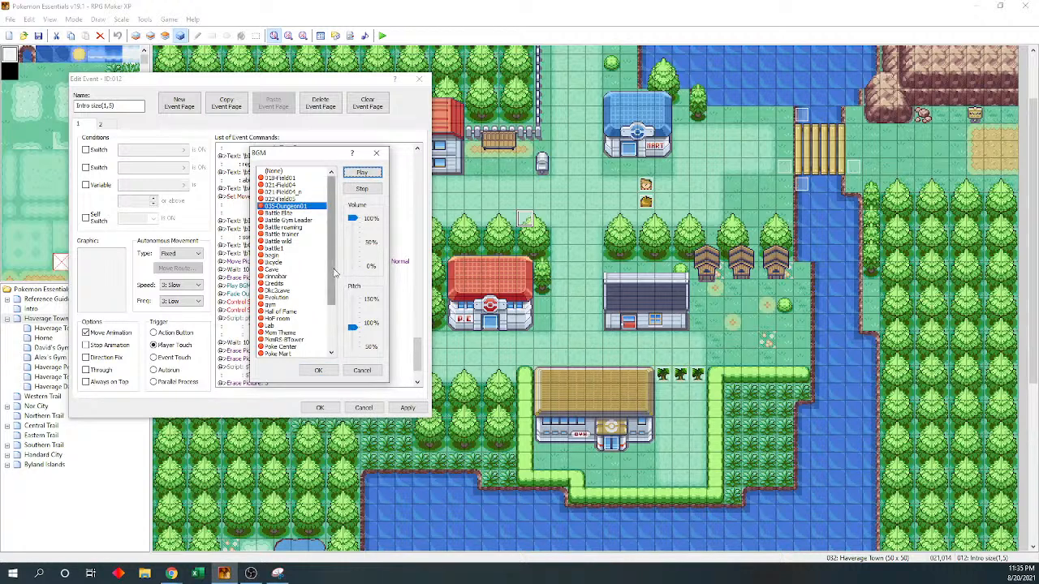
- Set the Play BGM command to the battle1 track at 100% volume and 100% pitch, previewing it before accepting
click(292, 247)
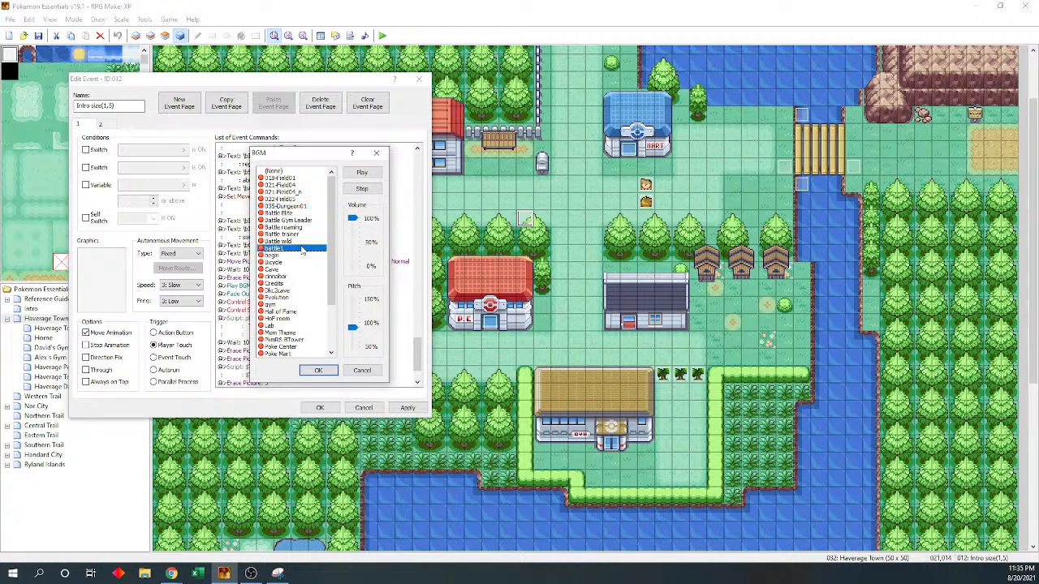
click(351, 176)
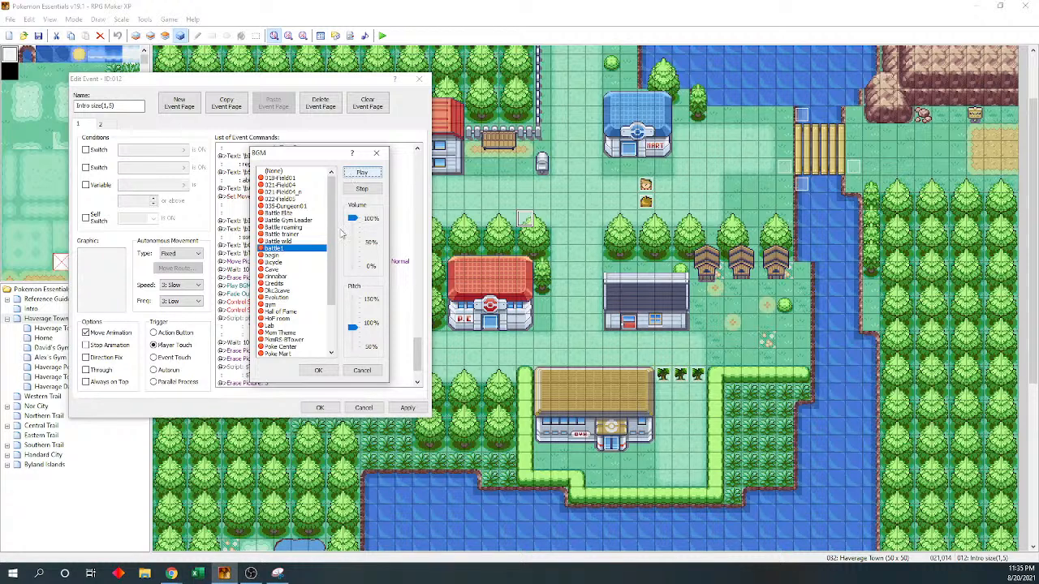
click(351, 331)
drag(351, 333, 353, 323)
click(361, 188)
click(361, 174)
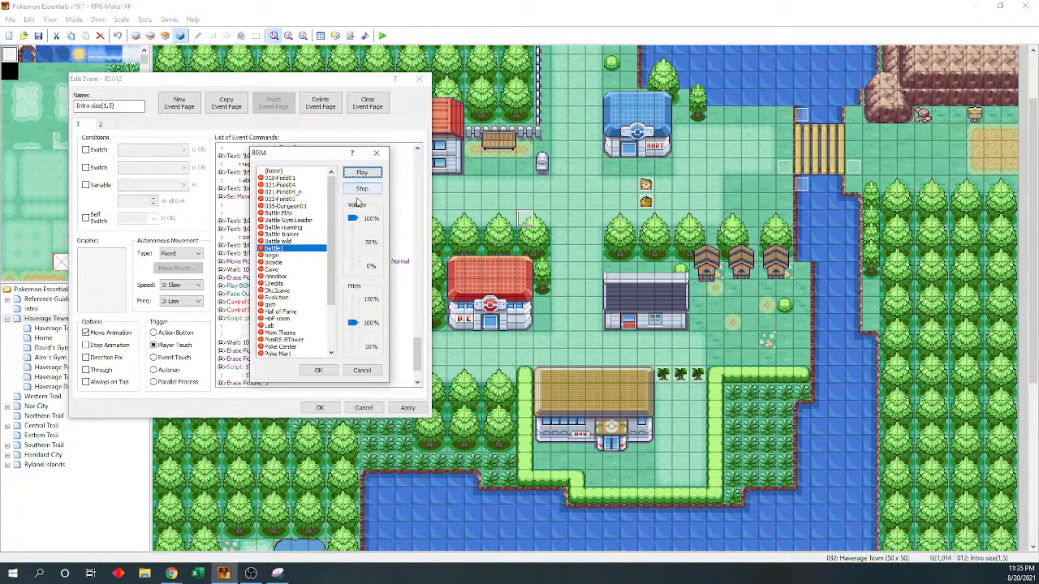
click(321, 371)
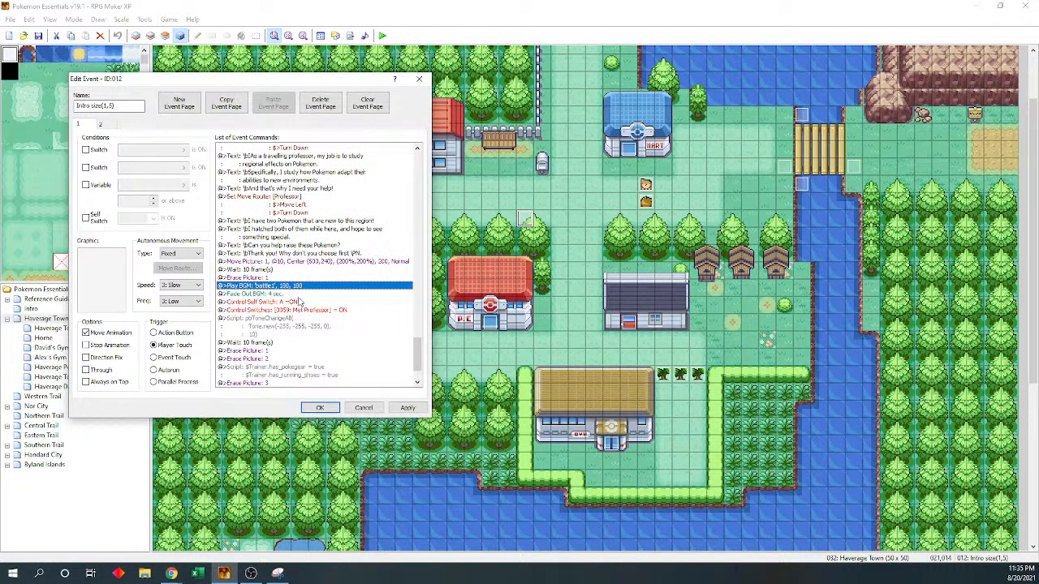
- Insert a Set Move Route for the Rival before Fade Out BGM, with Move Up and Turn Left
click(298, 295)
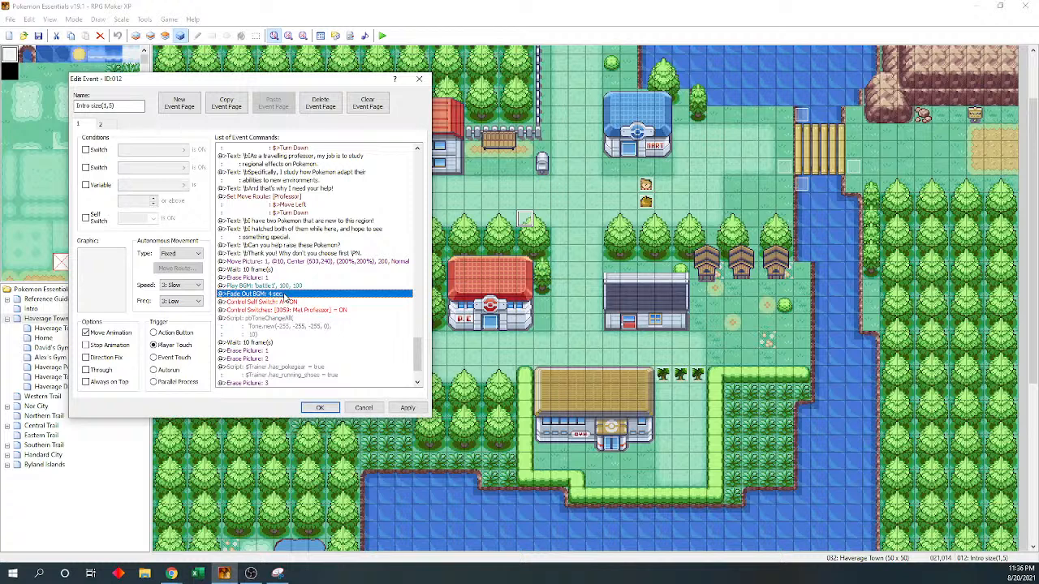
key(Insert)
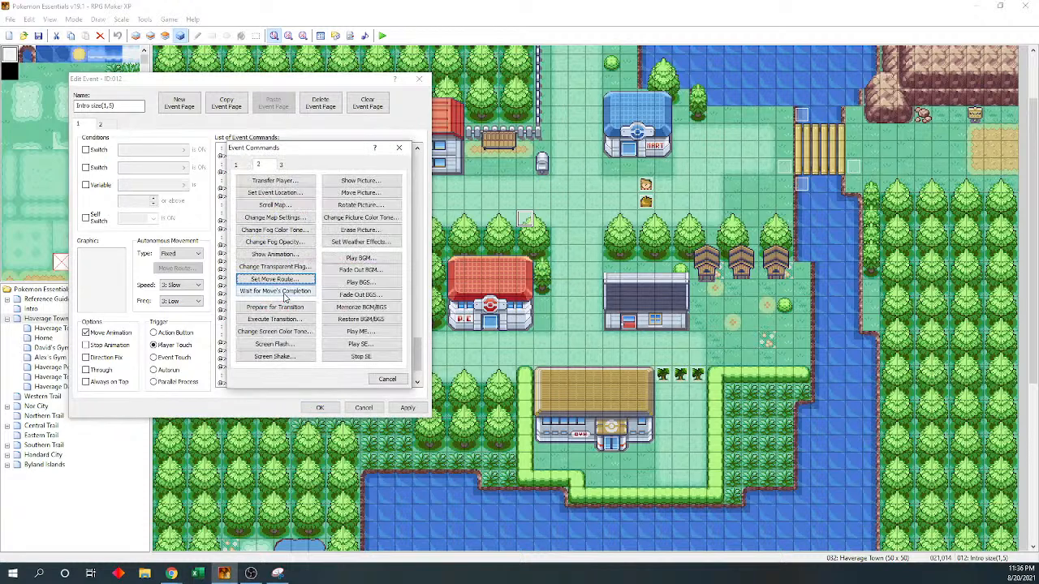
drag(299, 154, 81, 152)
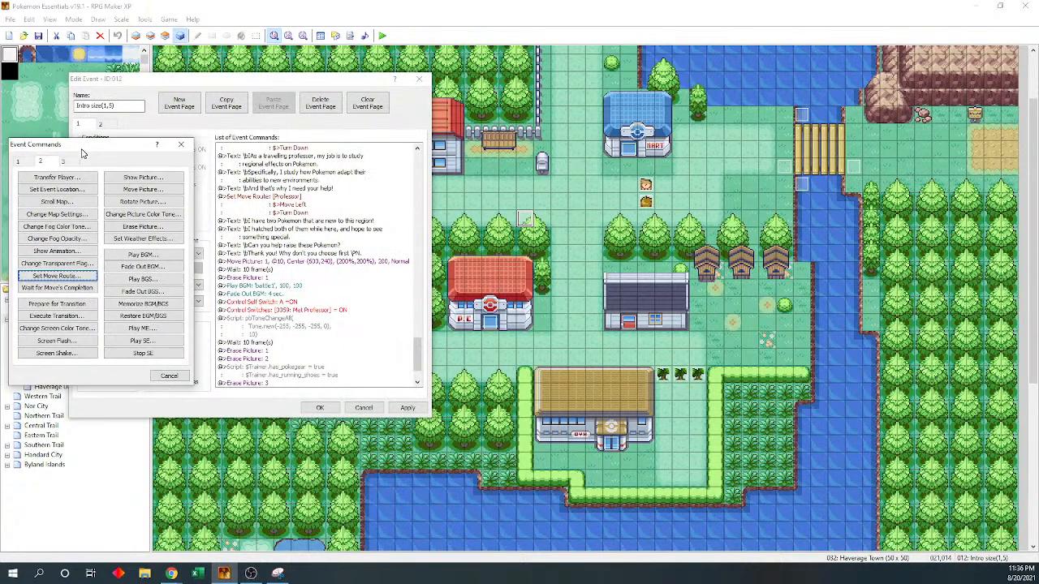
click(63, 276)
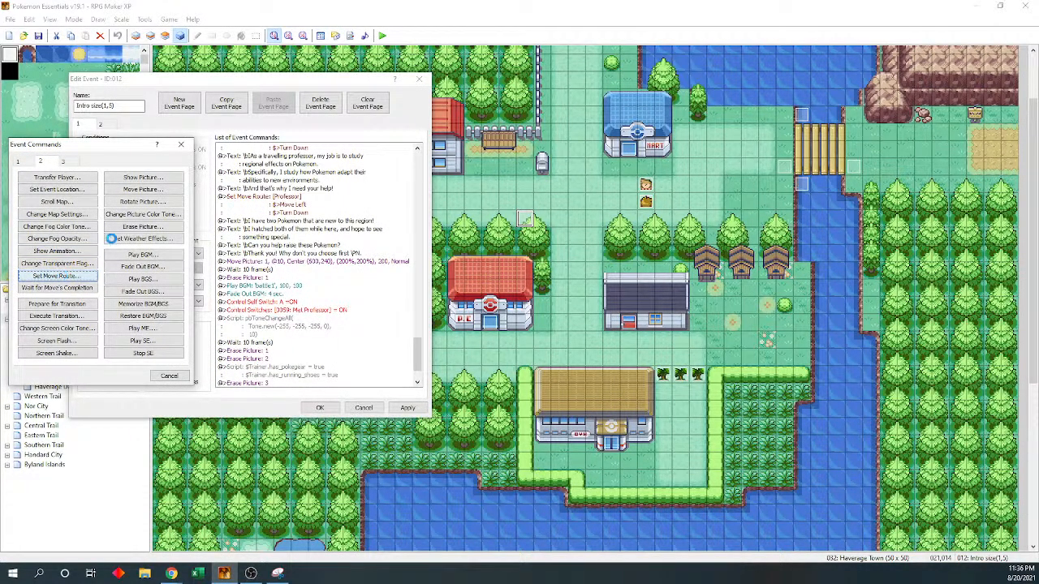
click(89, 173)
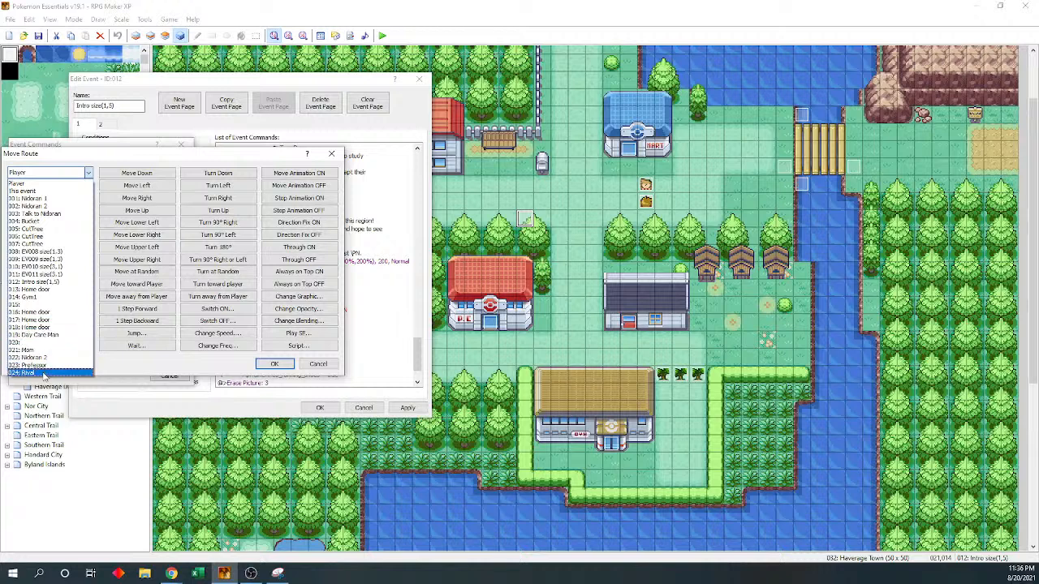
click(65, 219)
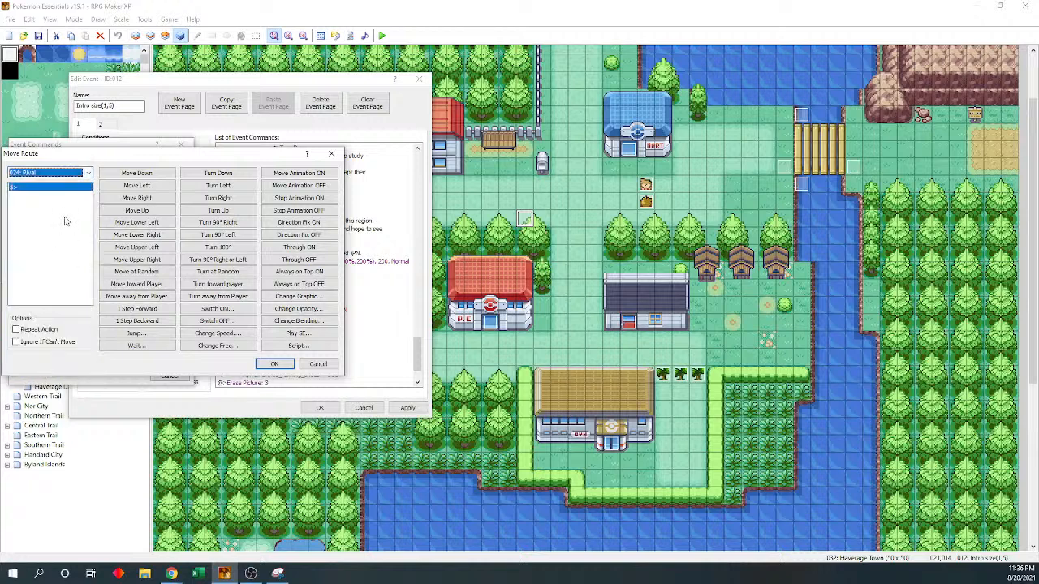
click(154, 210)
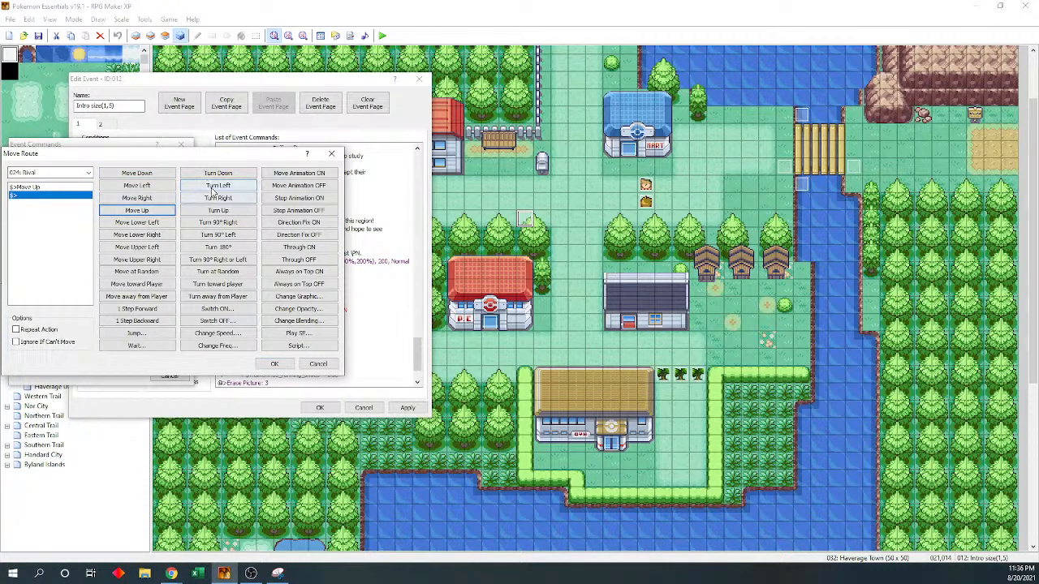
click(212, 186)
click(273, 367)
- Insert a Wait for Move's Completion command after the Rival's move route
key(Return)
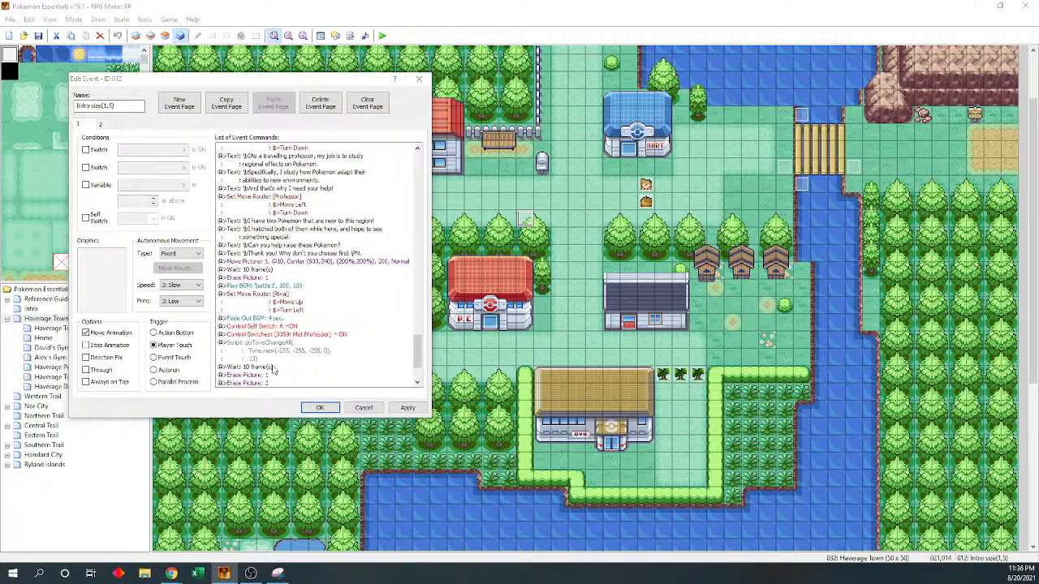
key(Down)
key(Return)
- Insert a Show Text command reading "\bWait a second!" between Wait for Move's Completion and Fade Out BGM
double_click(274, 370)
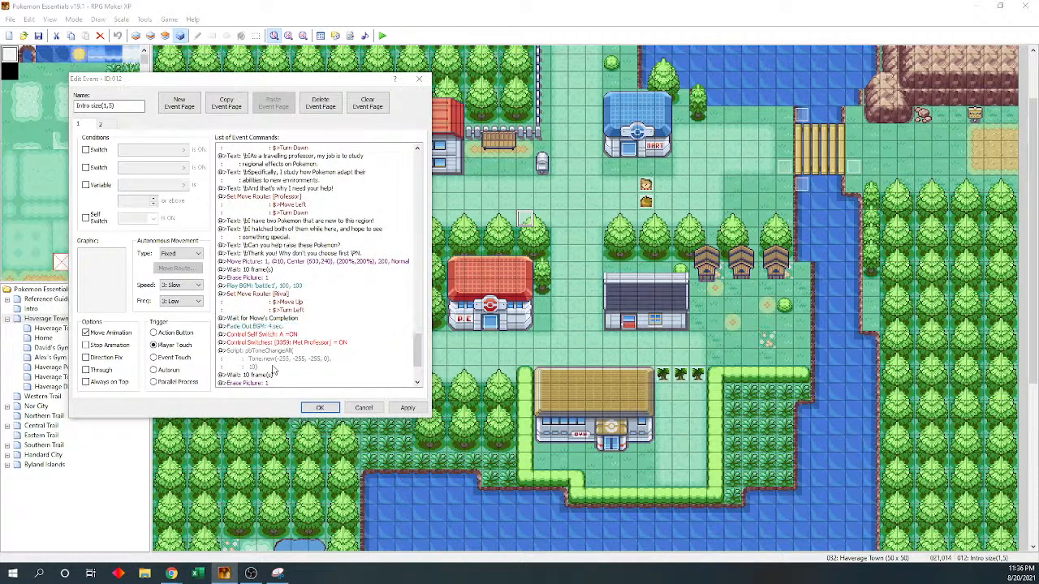
click(242, 166)
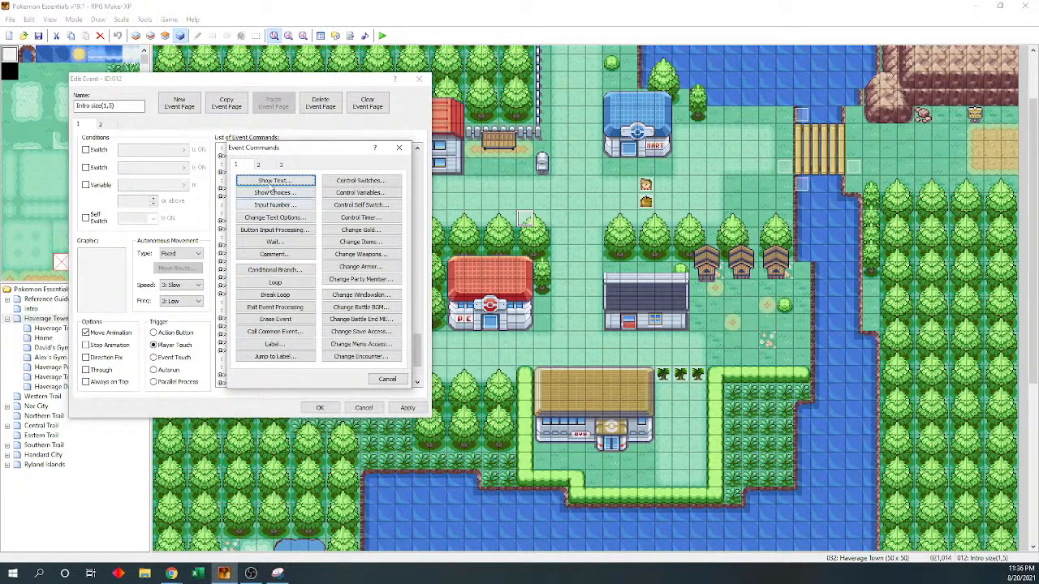
click(273, 181)
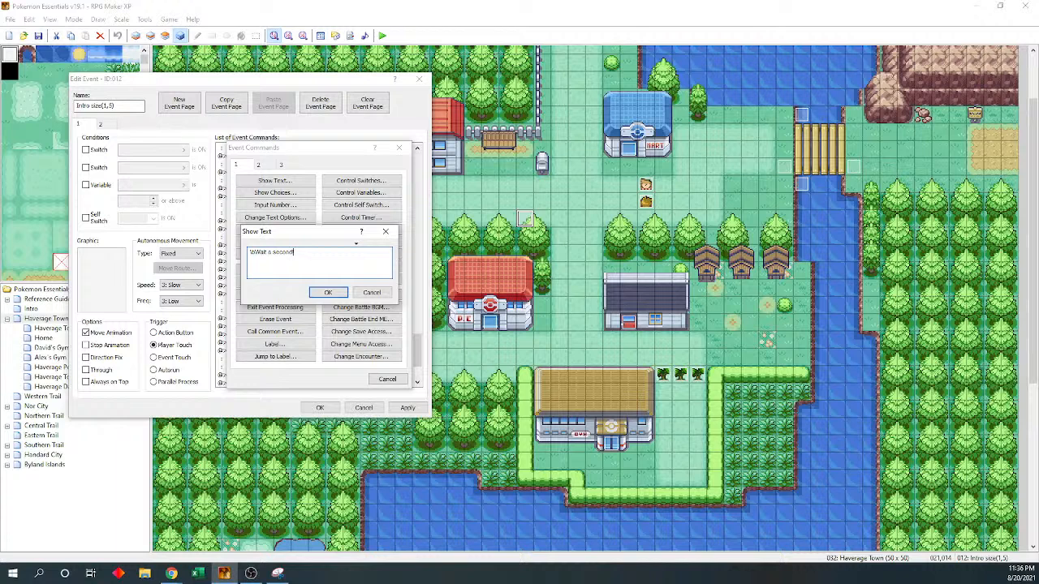
click(328, 292)
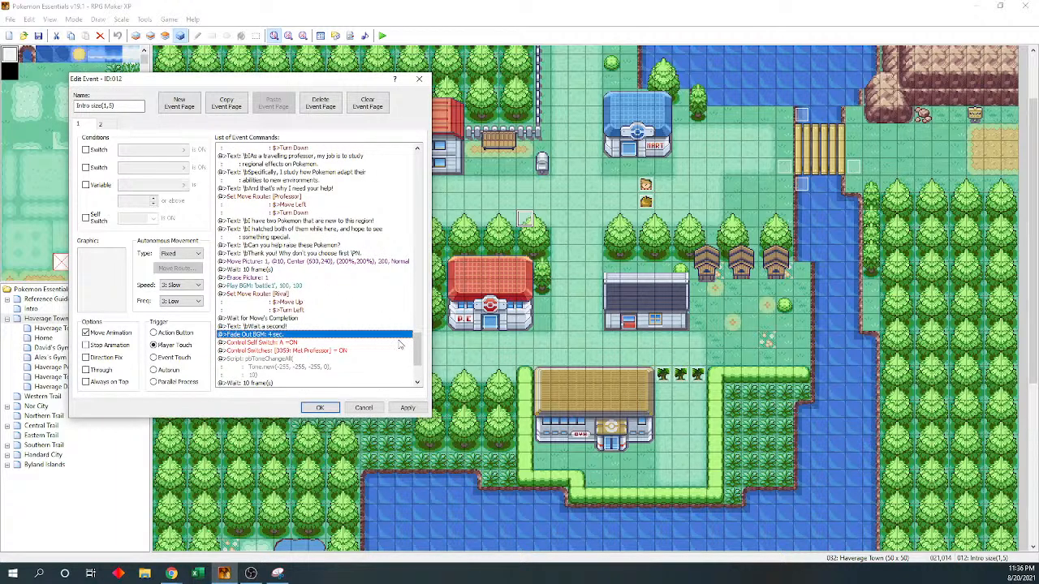
scroll(421, 330, up, 6)
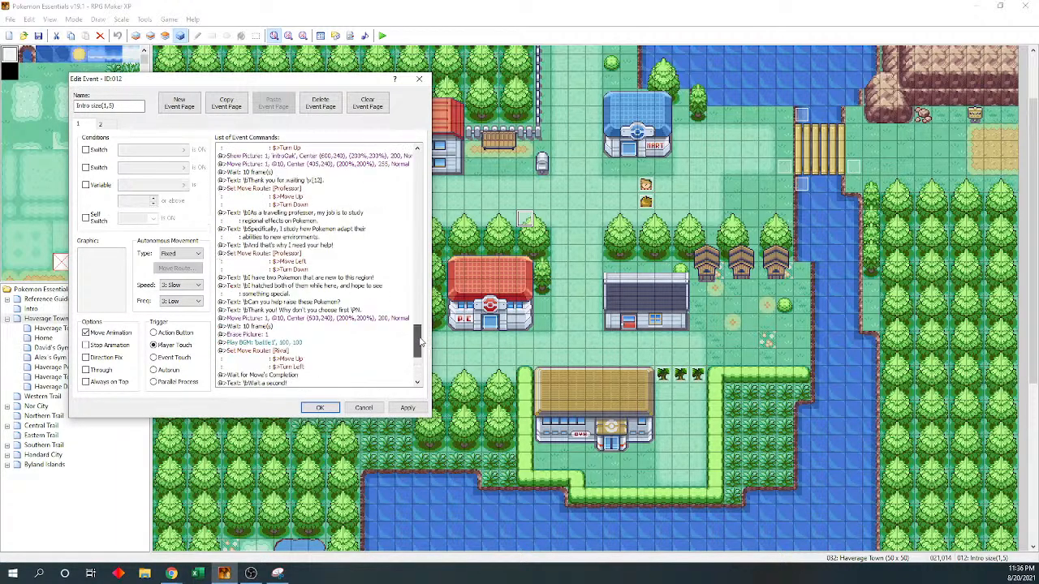
- Copy the introOak Show Picture, Move Picture and 10-frame Wait commands, and paste them between "Wait a second!" and Fade Out BGM
click(336, 245)
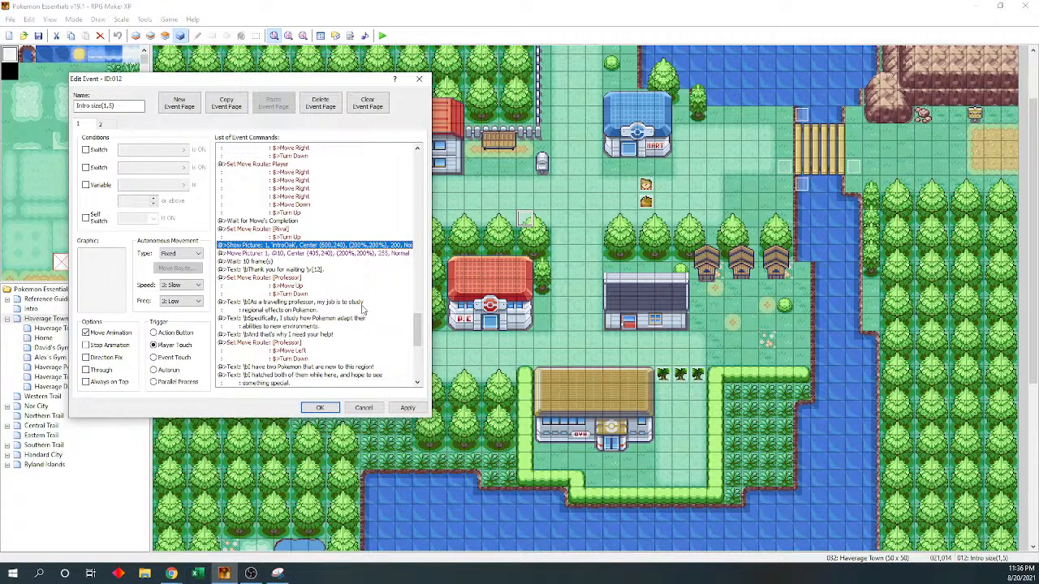
key(shift+Down)
key(shift+Down)
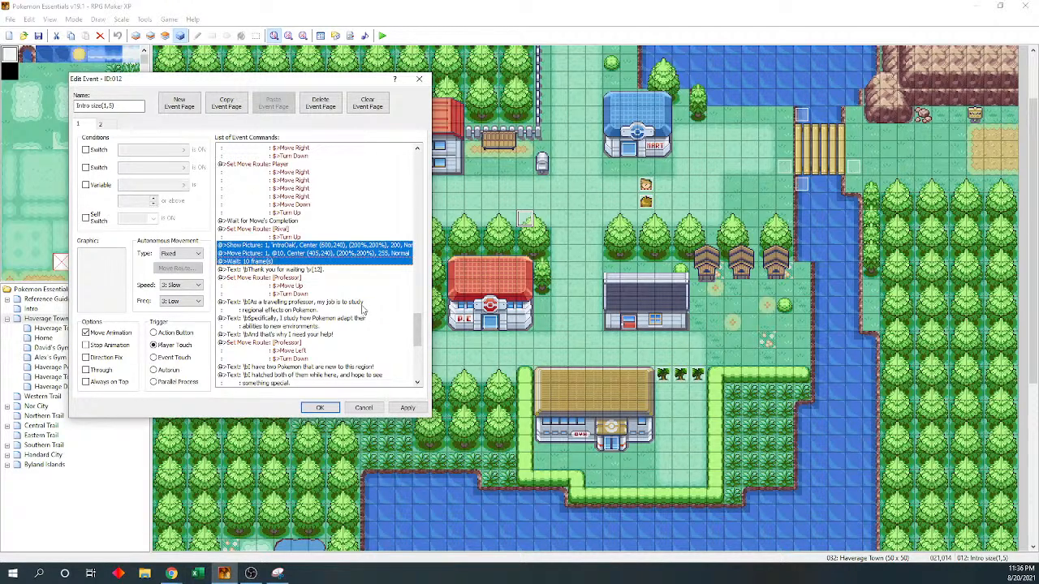
drag(415, 325, 420, 351)
click(312, 318)
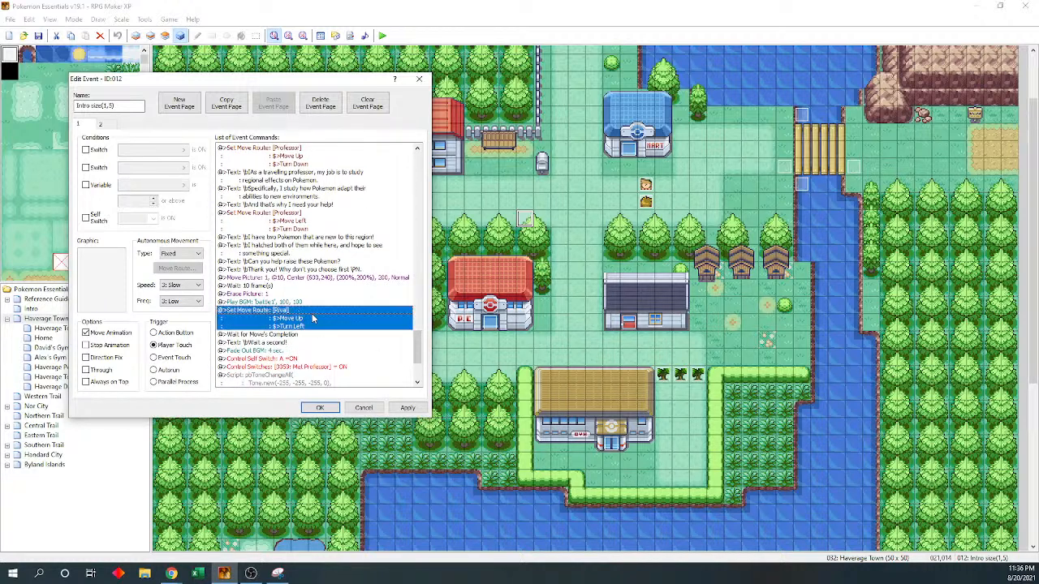
click(318, 344)
click(312, 352)
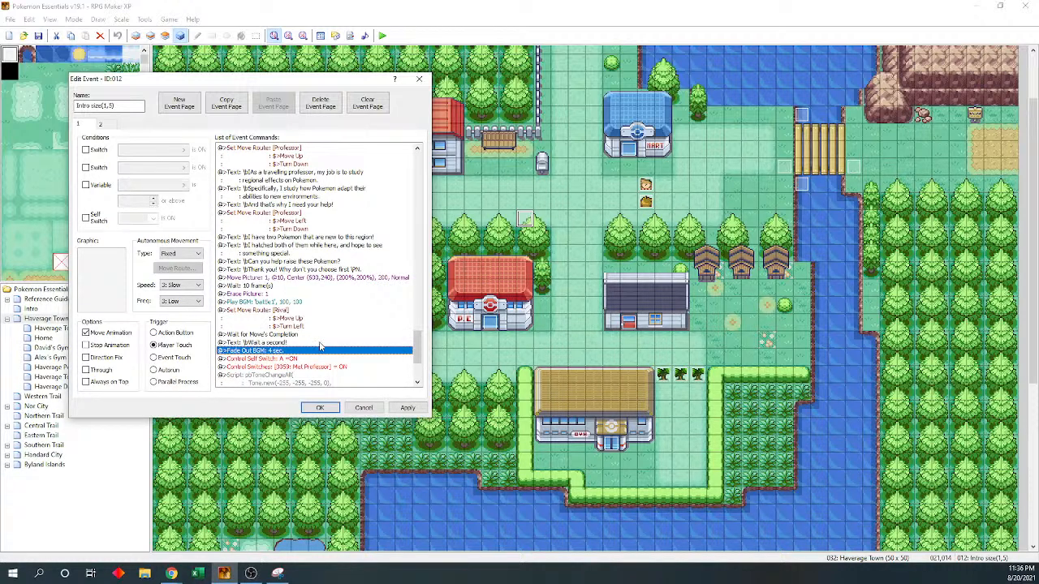
key(ctrl+v)
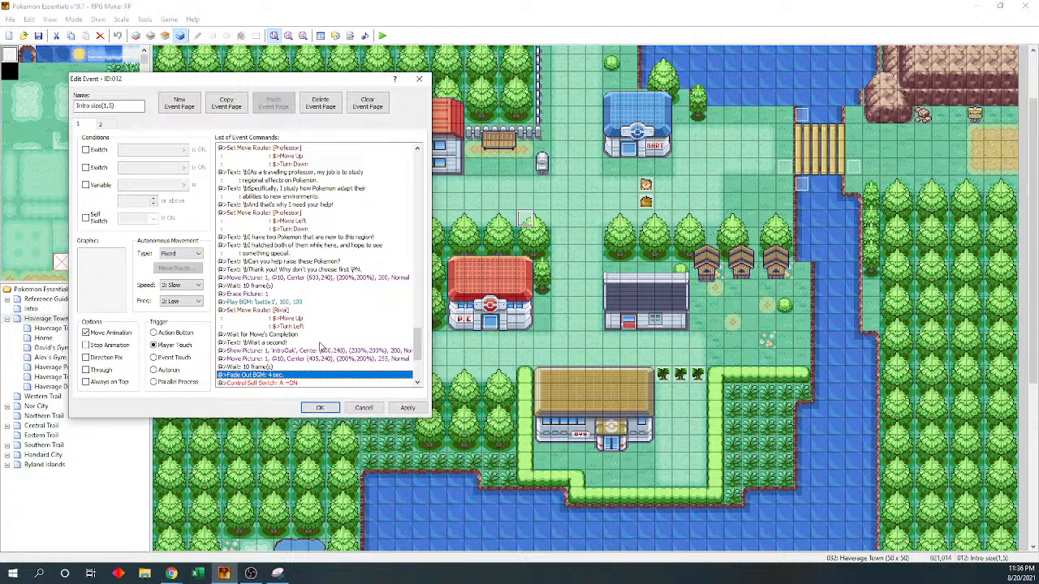
- Set the picture number of the pasted Show Picture command to 2
click(316, 359)
double_click(316, 350)
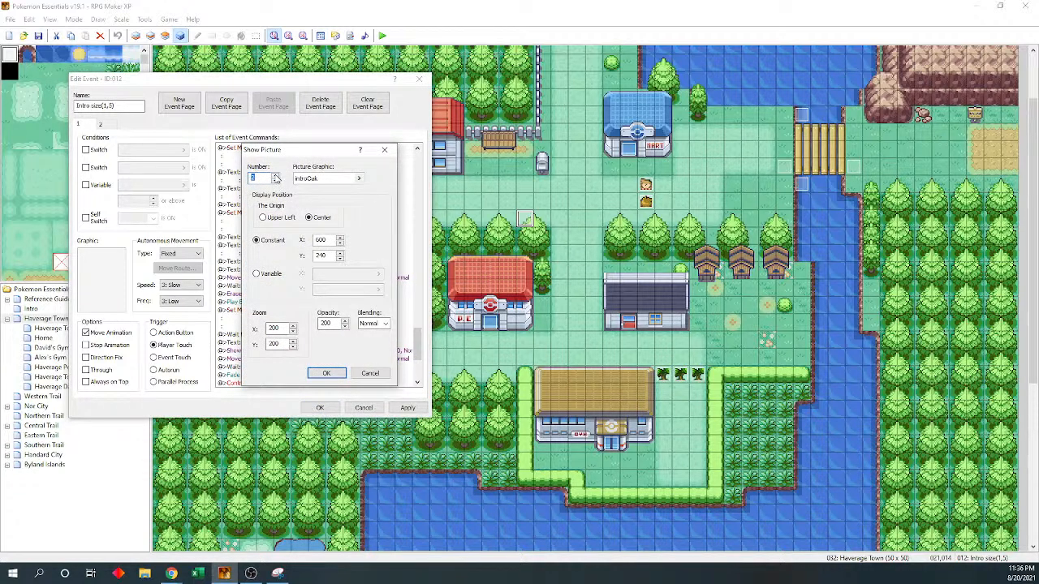
- Look through the available picture graphics for a suitable Rival image, and leave the selection without changing the graphic
click(359, 180)
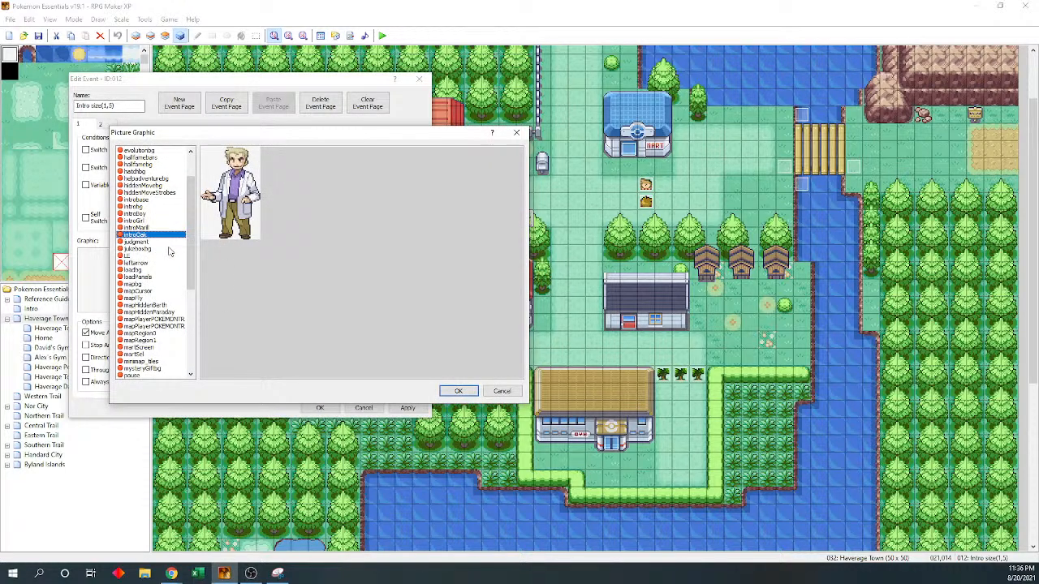
scroll(191, 237, up, 2)
scroll(192, 237, down, 5)
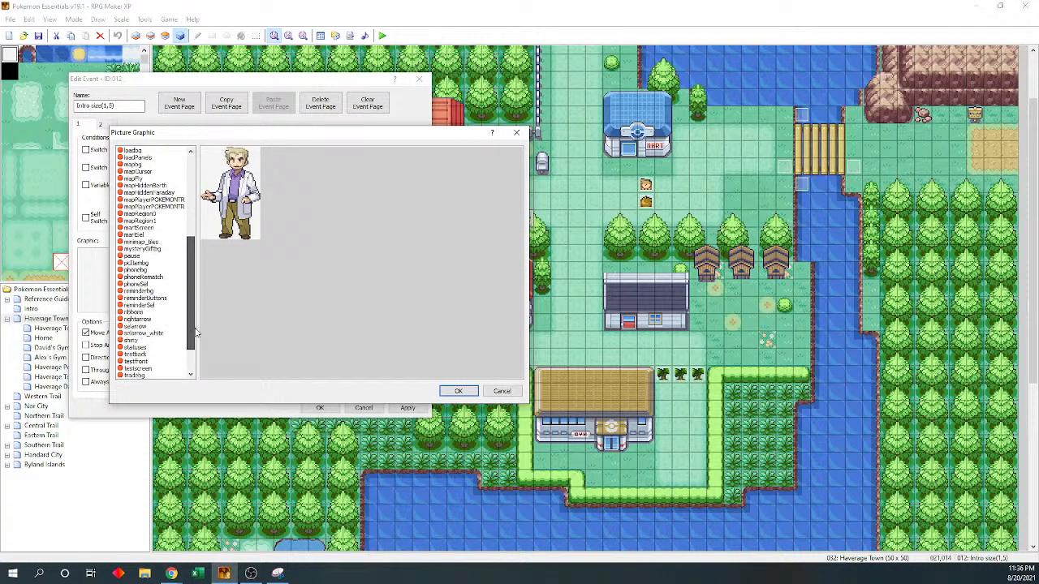
scroll(173, 179, up, 5)
click(163, 153)
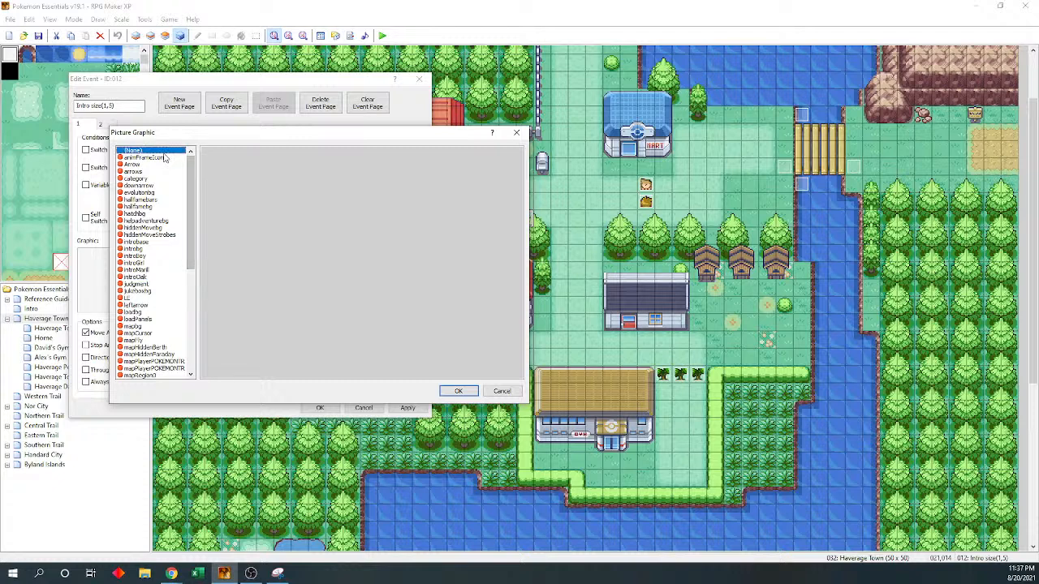
key(Down)
key(Down)
key(Down)
key(Down)
key(Down)
key(Down)
key(Down)
key(Down)
key(Down)
key(Down)
key(Down)
key(Down)
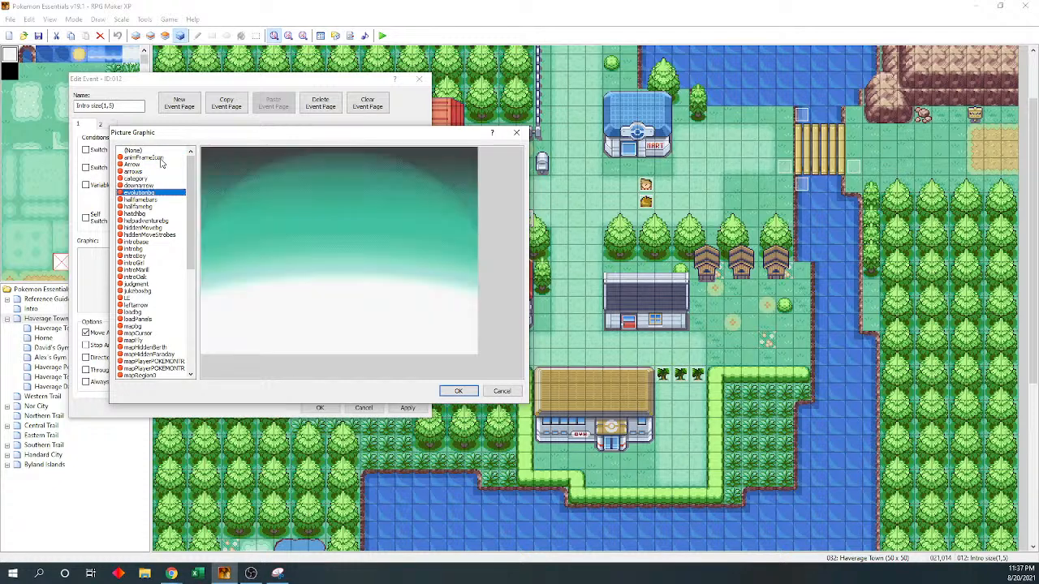
key(Down)
key(Down)
key(Down)
key(Down)
key(Down)
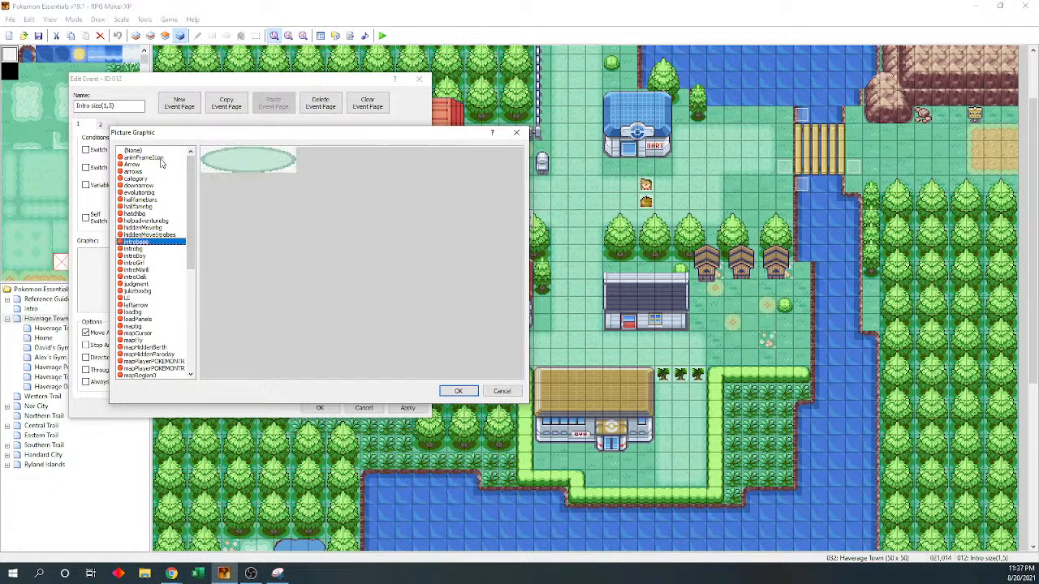
key(Up)
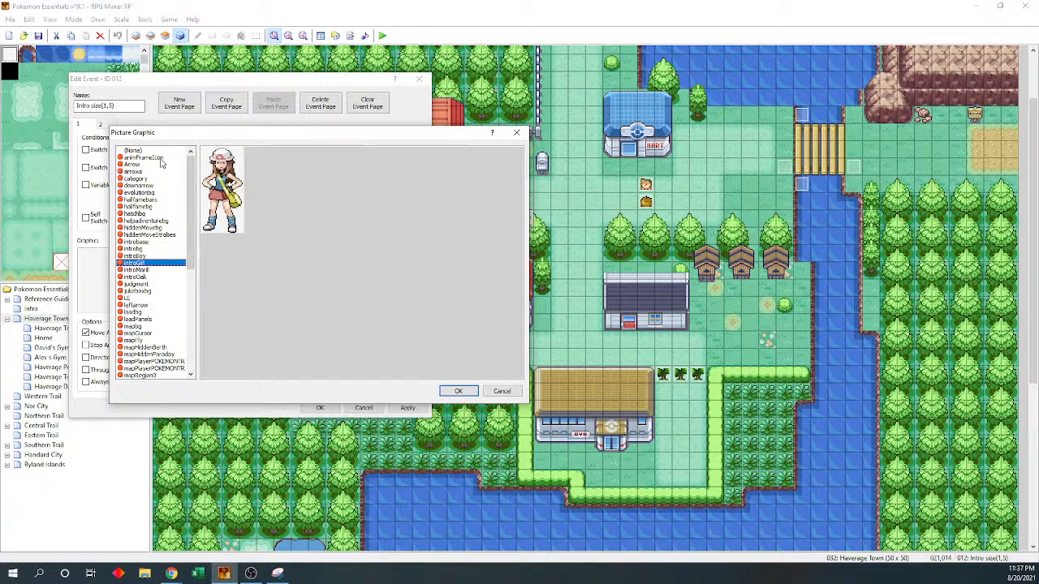
key(Down)
key(Down)
key(Down)
key(Down)
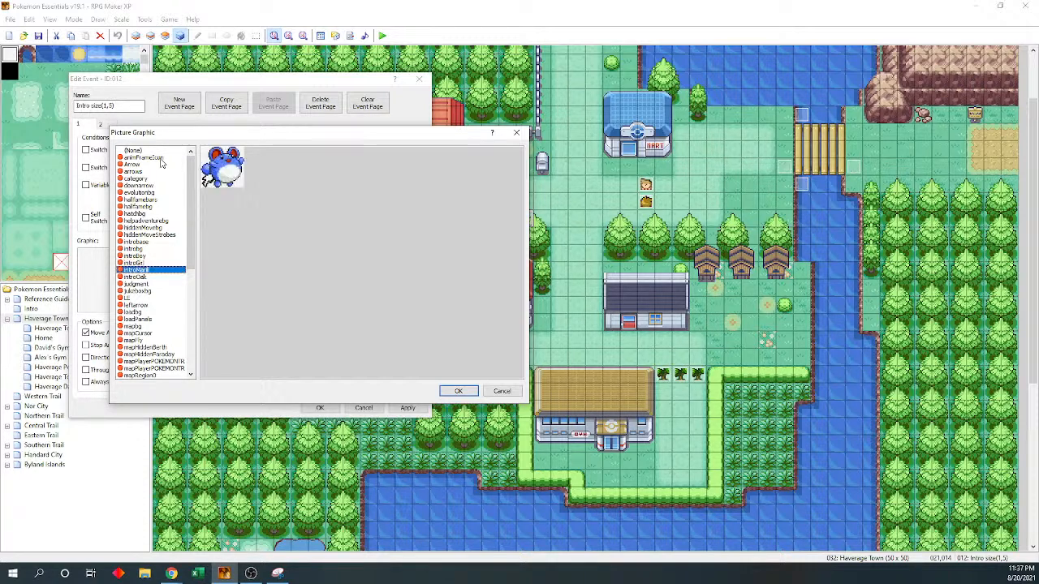
key(Down)
key(Up)
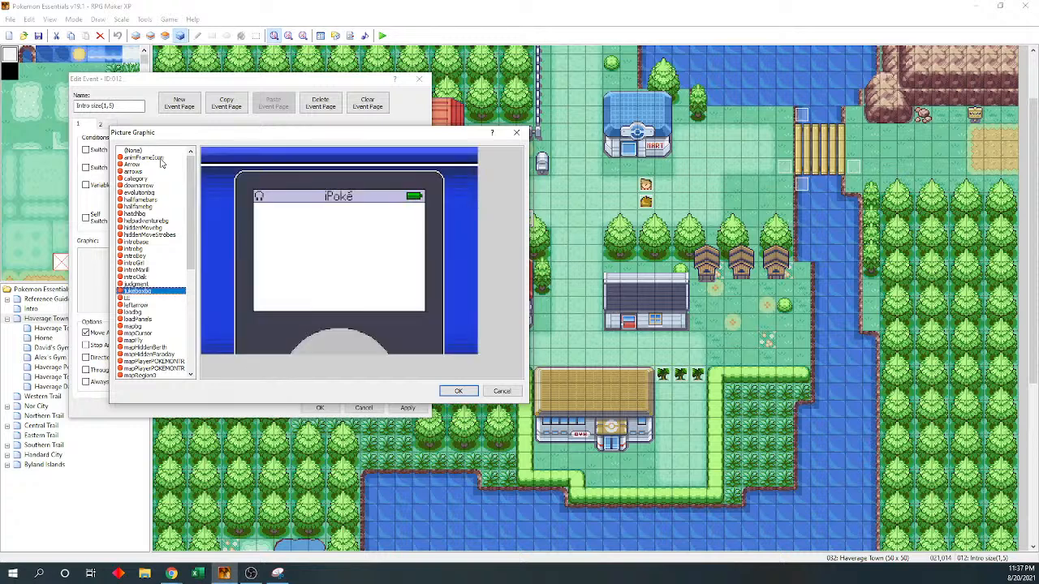
key(Down)
key(Down)
key(Down)
key(Down)
key(Down)
key(Down)
key(Down)
key(Down)
key(Down)
key(Down)
key(Down)
key(Down)
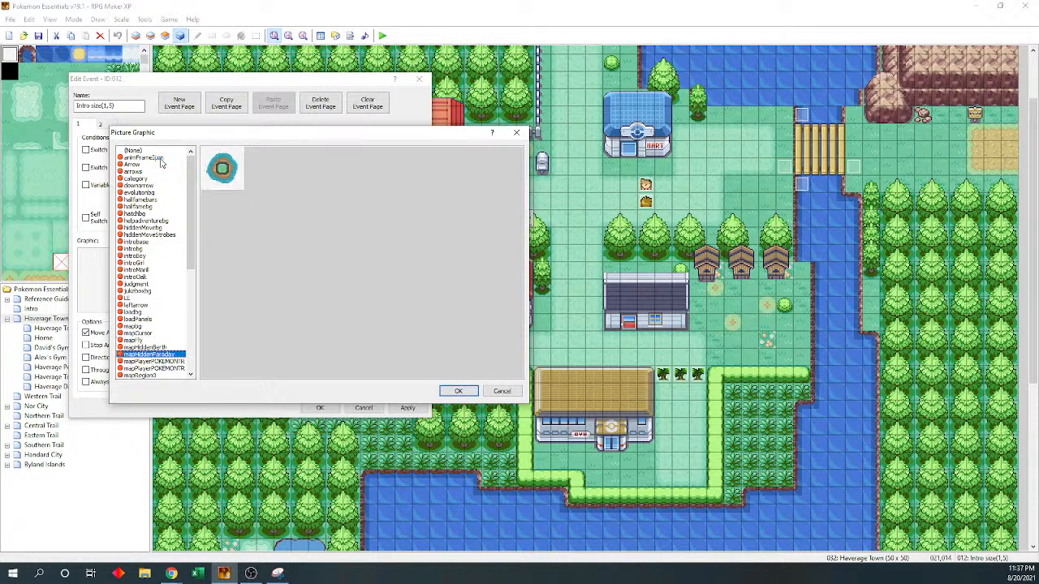
key(Down)
key(Down)
key(Down)
key(Down)
key(Down)
key(Down)
key(Down)
key(Down)
key(Down)
key(Down)
key(Down)
key(Down)
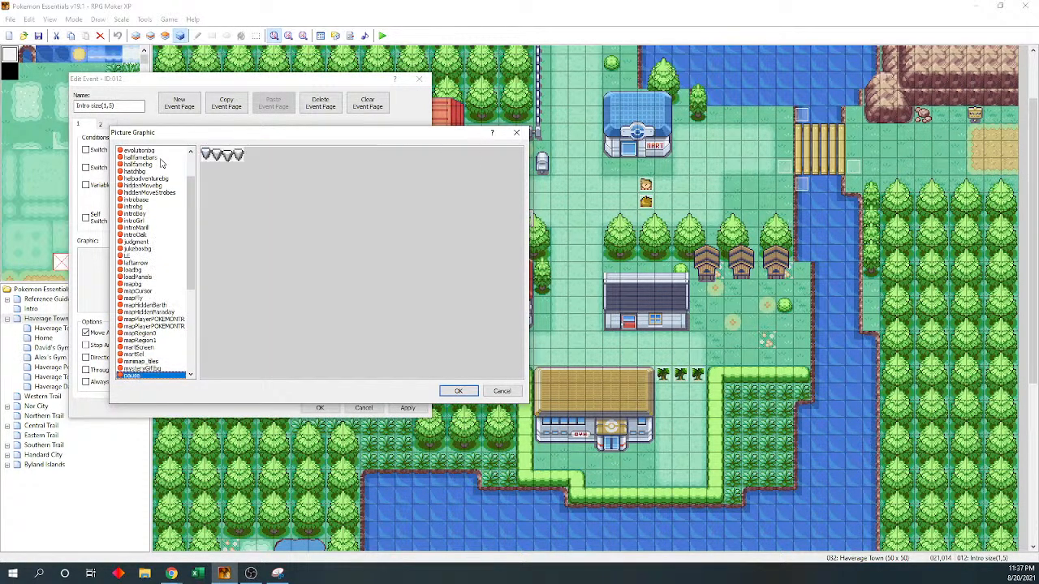
key(Down)
key(Down)
key(Down)
key(Down)
key(Down)
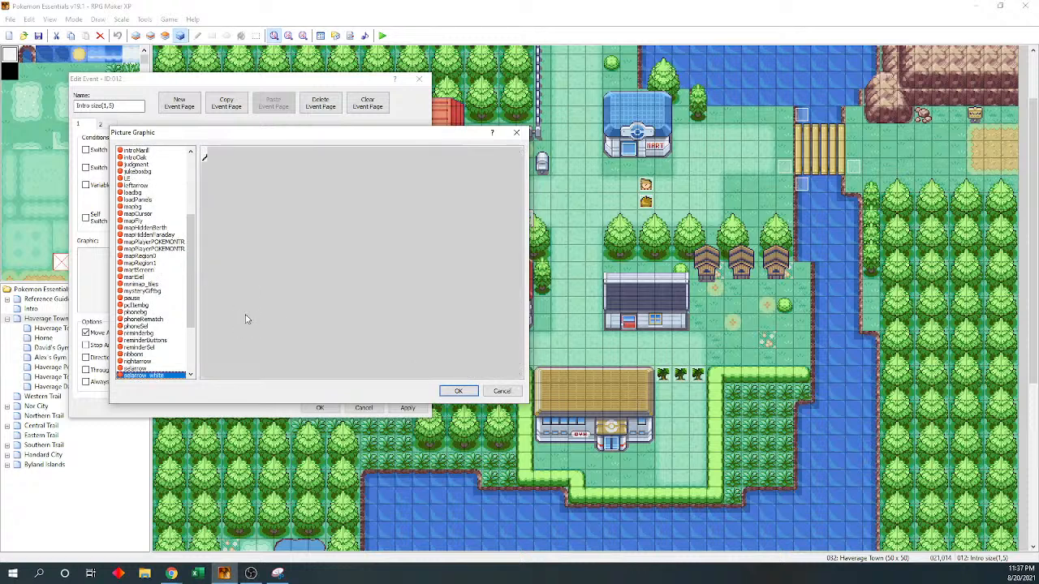
key(Down)
key(Down)
key(Down)
key(Down)
key(Down)
key(Down)
key(Down)
key(Down)
key(Down)
key(Down)
key(Down)
key(Down)
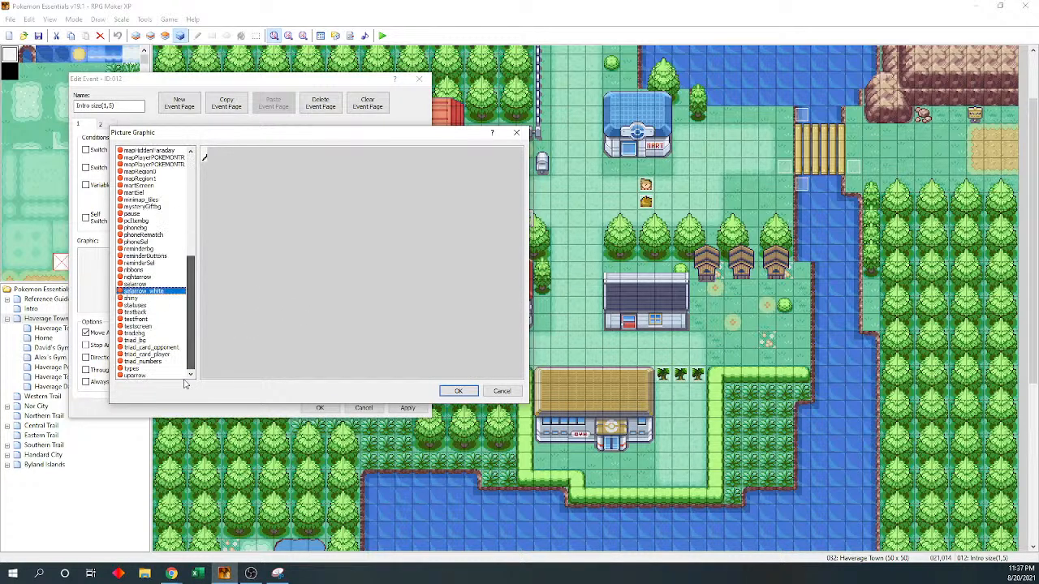
key(Up)
key(Up)
key(Up)
key(Up)
key(Up)
key(Up)
key(Up)
key(Up)
key(Up)
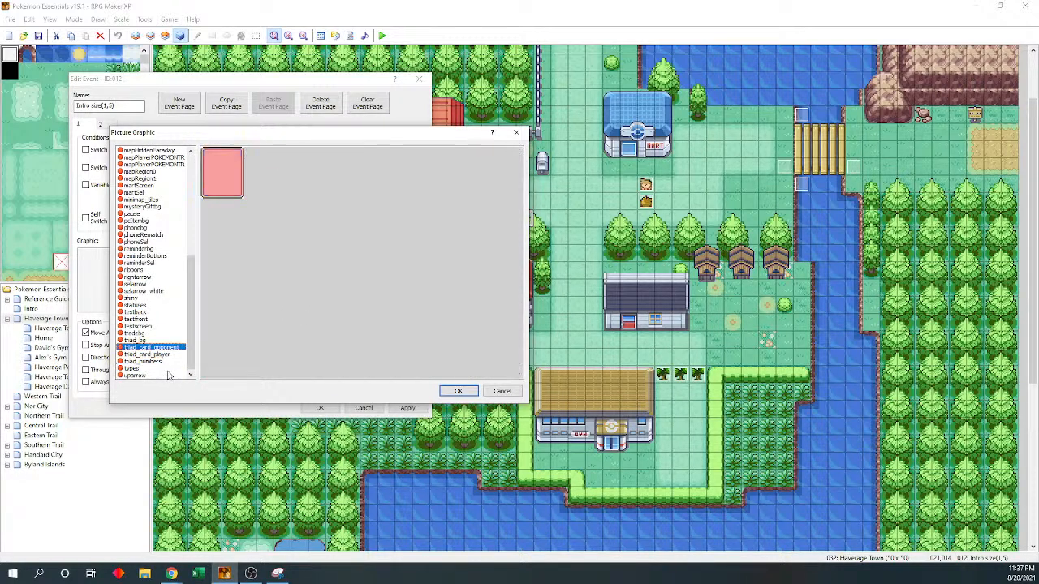
key(Up)
key(Up)
key(Up)
key(Up)
key(Up)
key(Up)
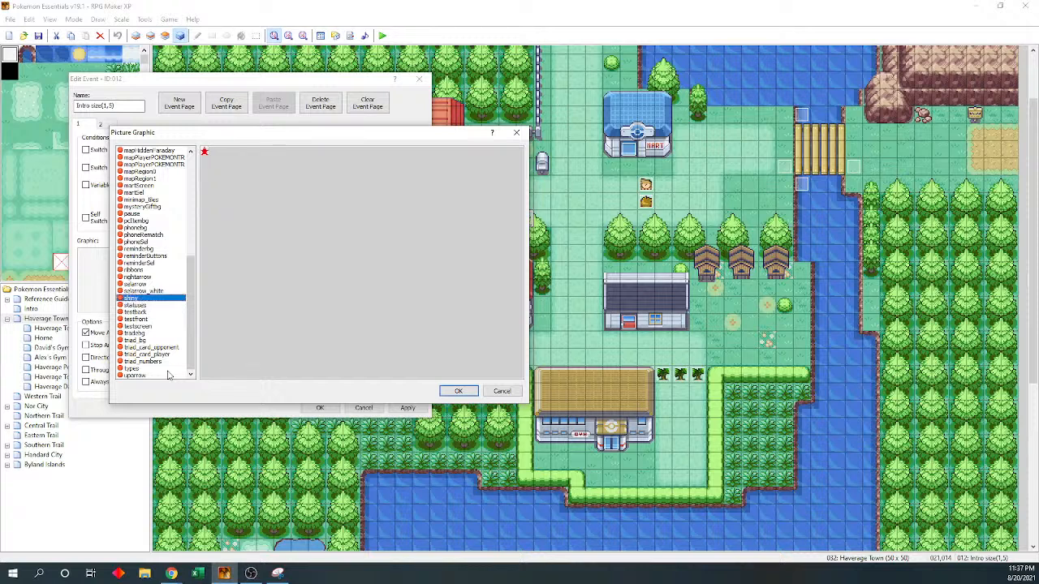
key(Up)
key(Up)
key(Up)
key(Up)
key(Up)
key(Up)
key(Up)
key(Up)
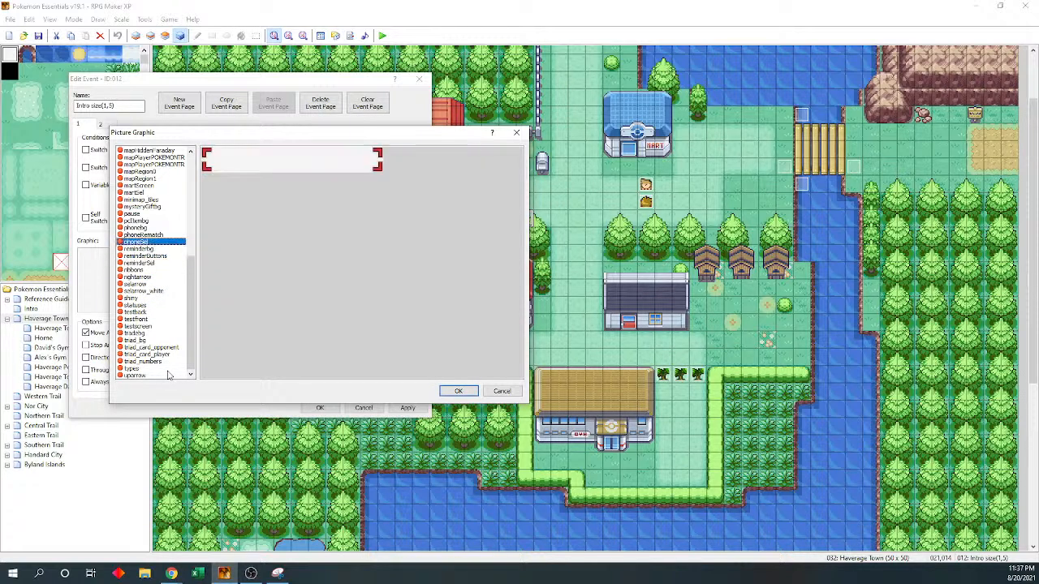
key(Up)
key(Up)
key(Up)
key(Up)
key(Up)
key(Up)
key(Up)
key(Up)
key(Up)
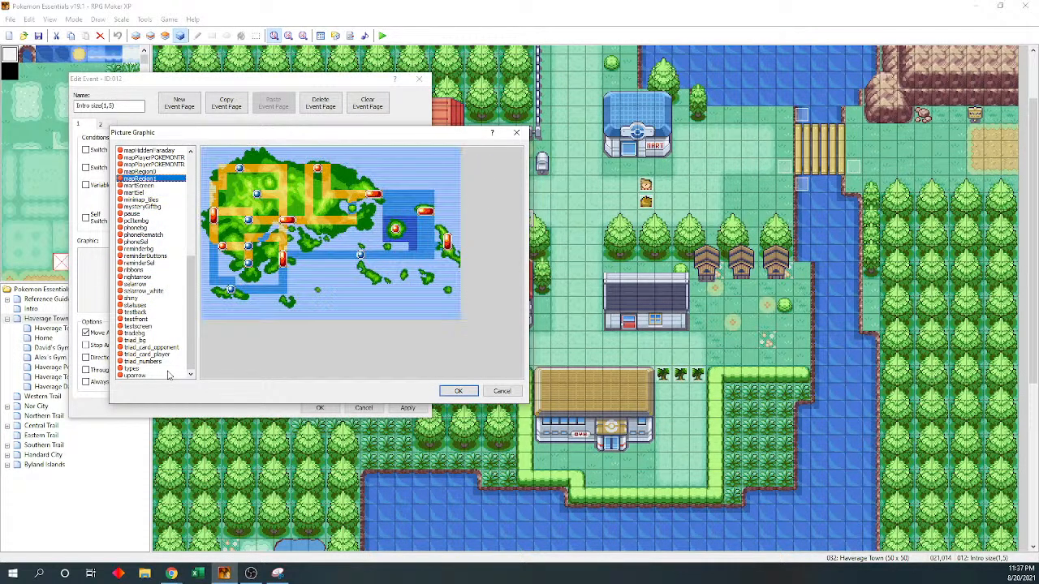
key(Up)
key(Up)
key(Up)
key(Up)
key(Up)
key(Up)
key(Up)
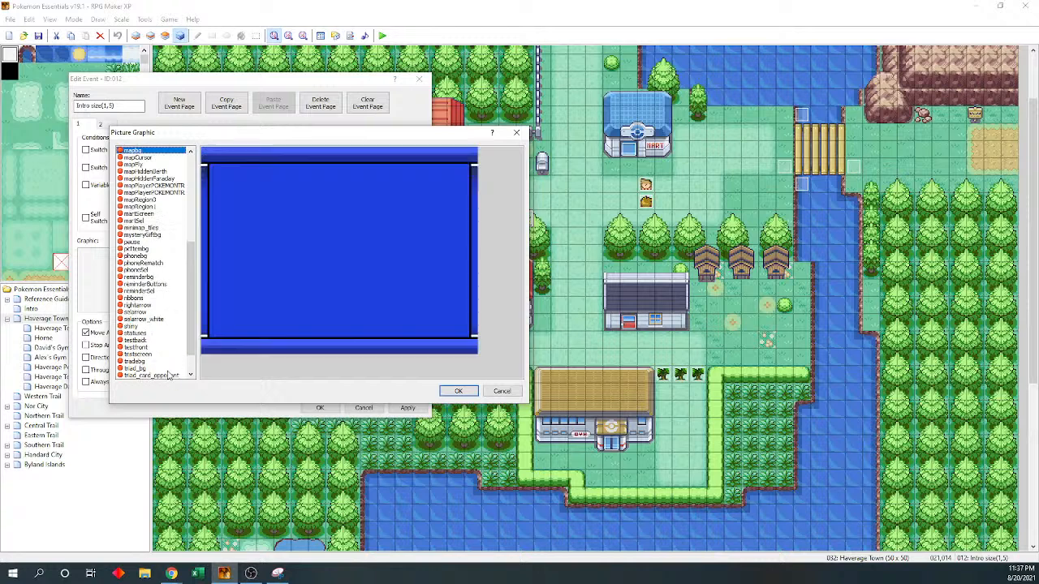
key(Up)
key(Up)
key(Up)
key(Up)
key(Up)
key(Up)
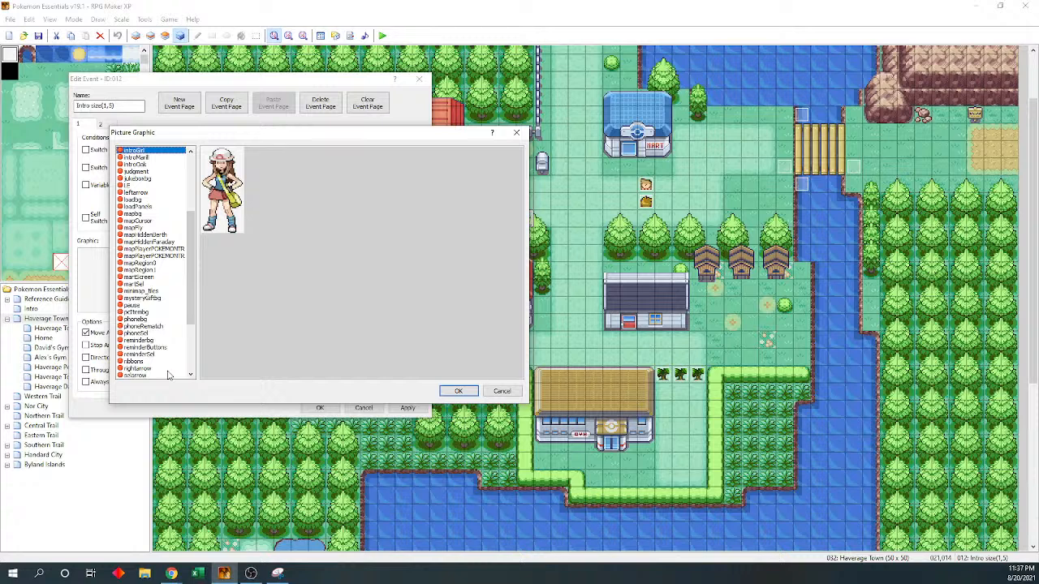
key(Up)
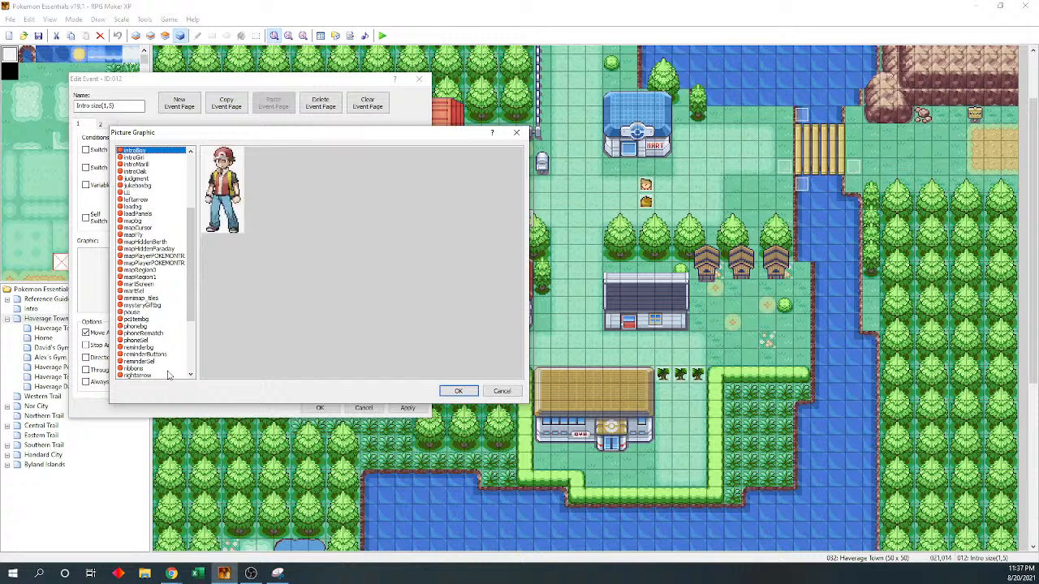
key(Down)
key(Up)
key(Down)
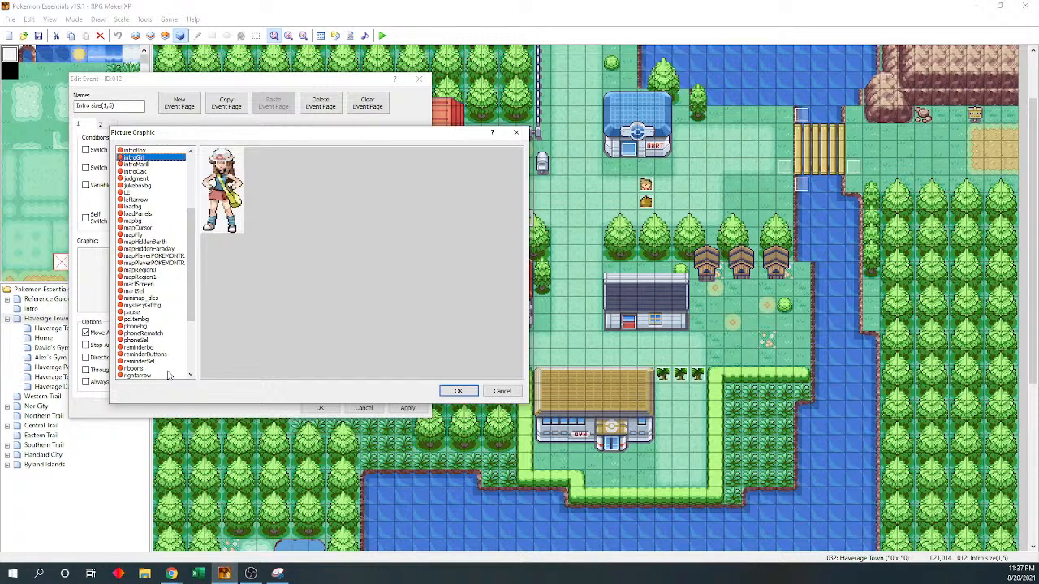
key(Up)
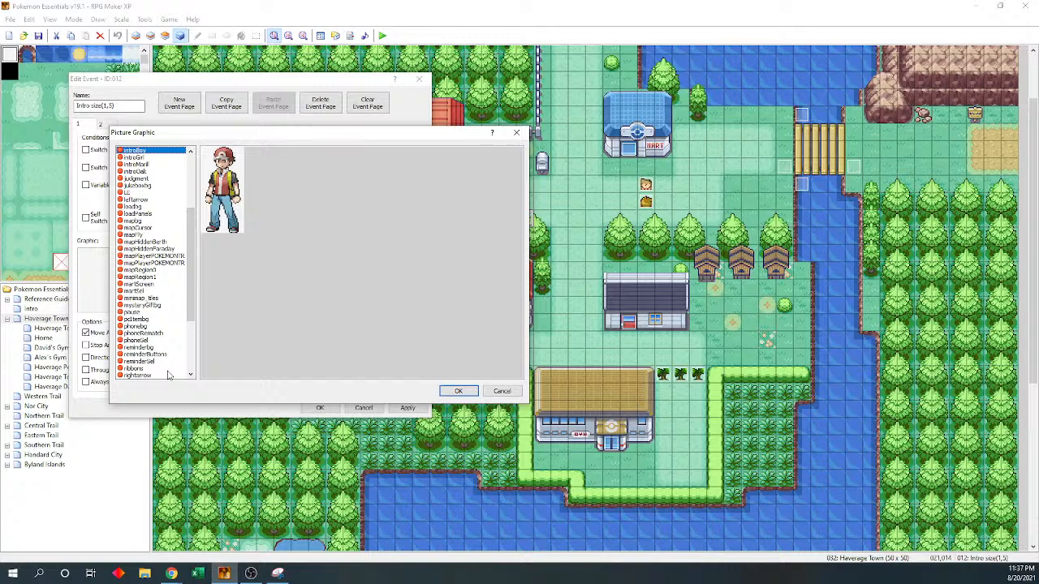
click(502, 391)
- Accept the Show Picture settings and apply the edits to the Intro event
click(326, 373)
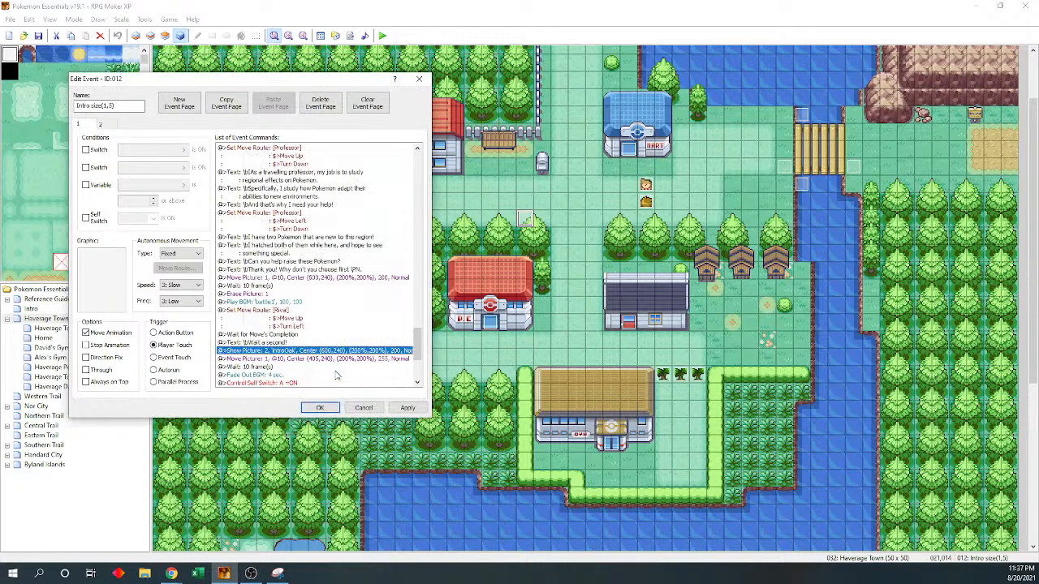
click(317, 408)
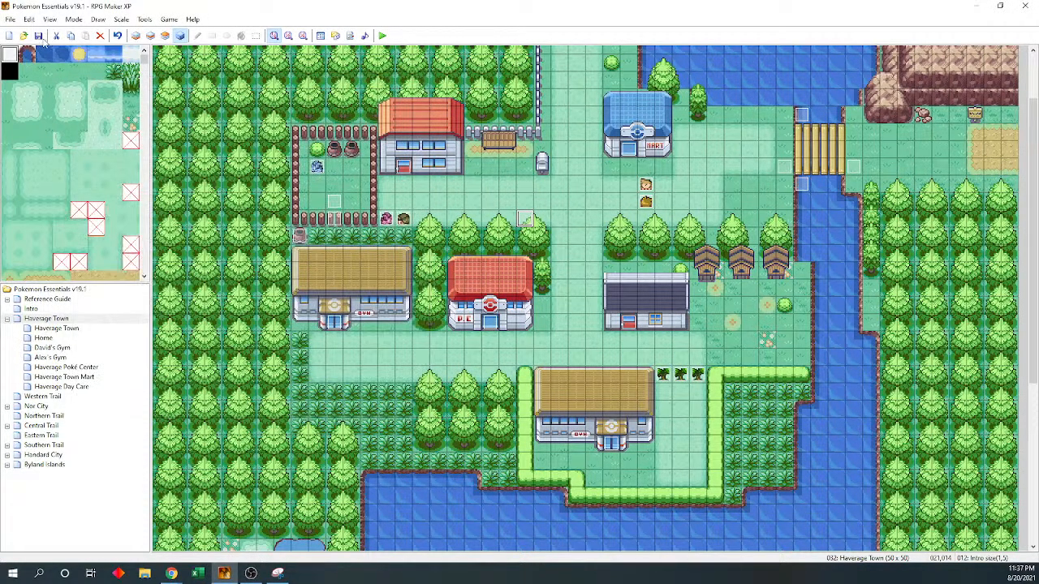
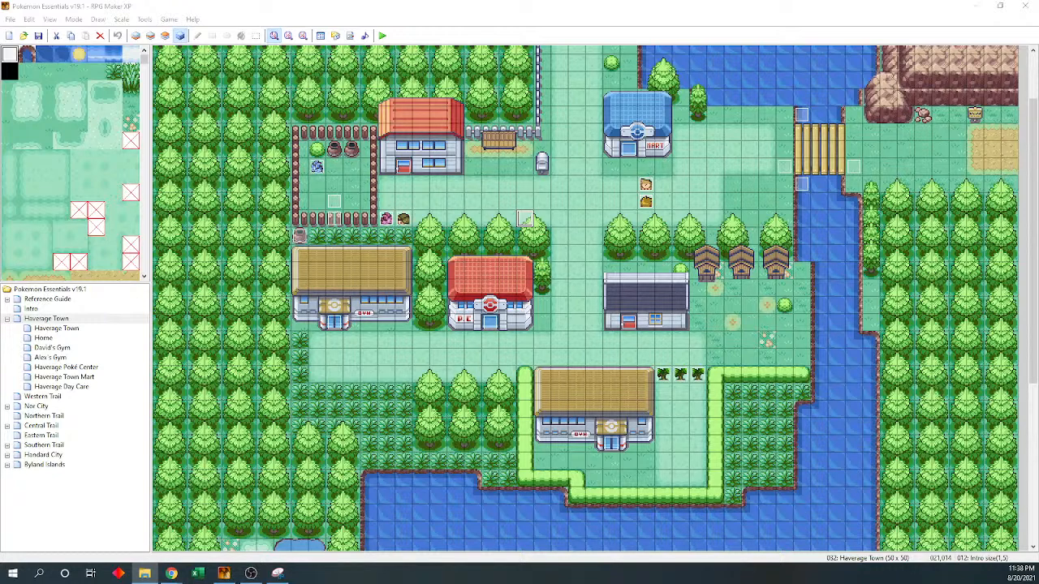
- Switch to File Explorer, enlarge the window showing the Graphics\Trainers folder, and select the RIVAL1 sprite
drag(0, 95, 418, 49)
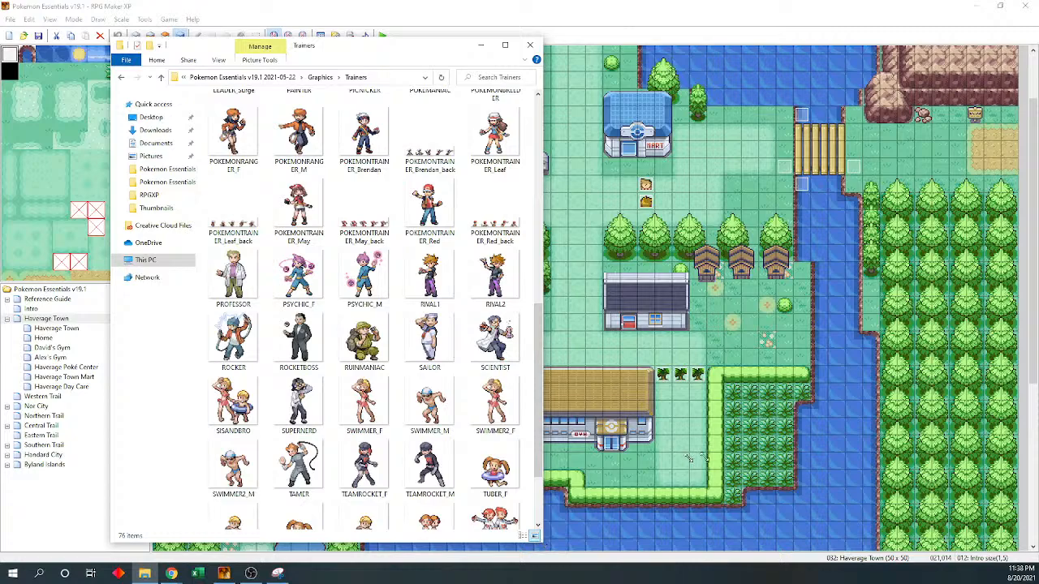
drag(543, 541, 646, 535)
scroll(570, 318, up, 4)
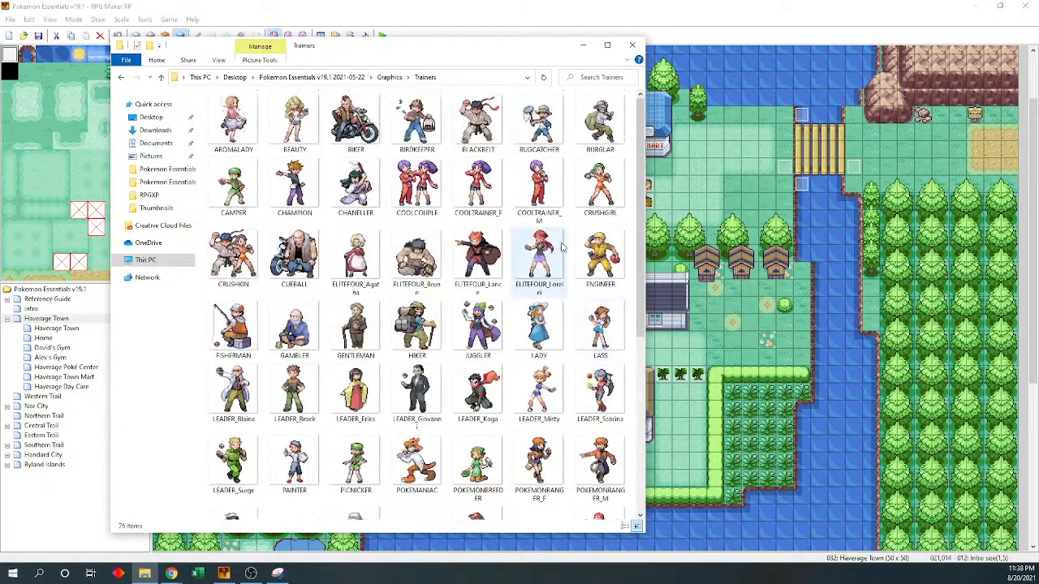
scroll(571, 318, down, 5)
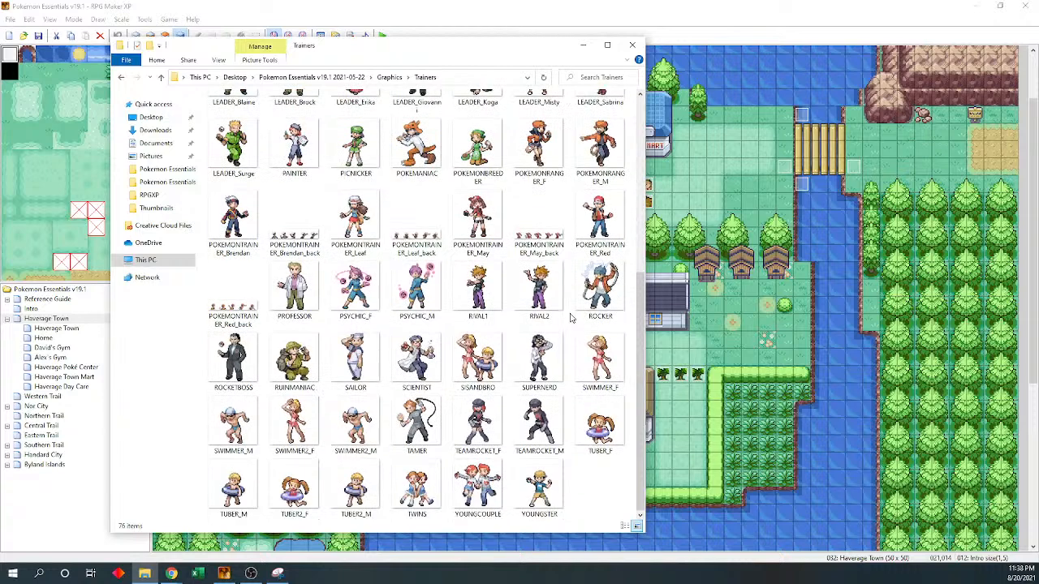
click(543, 282)
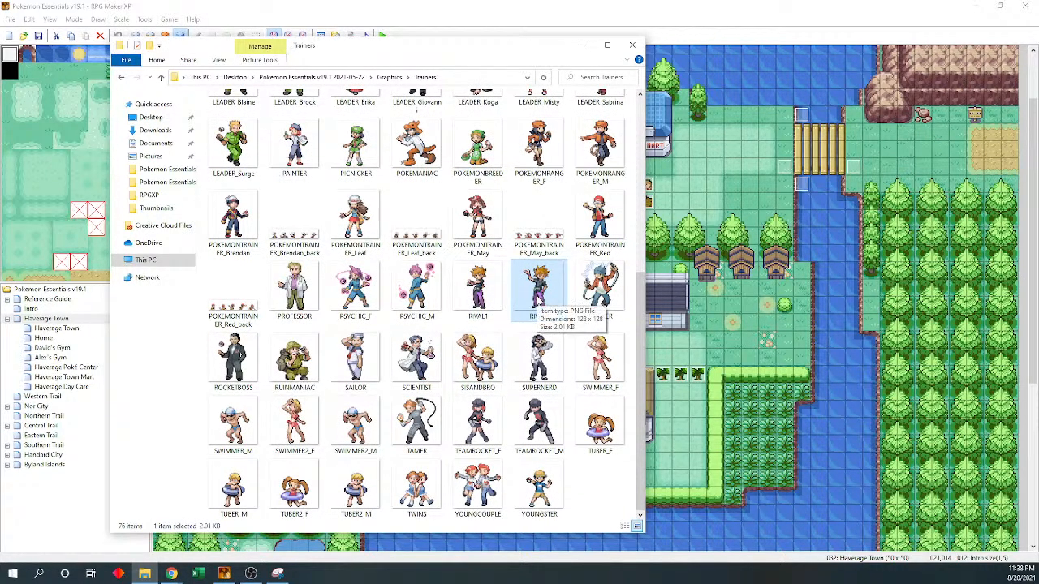
click(473, 307)
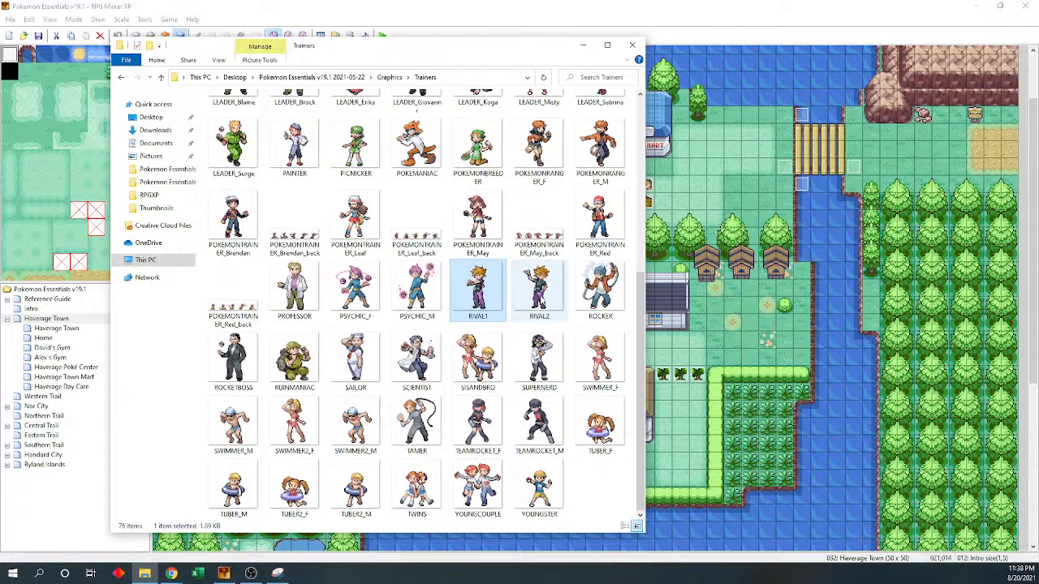
- Copy the RIVAL2 sprite from the Graphics\Trainers folder instead of RIVAL1
click(535, 296)
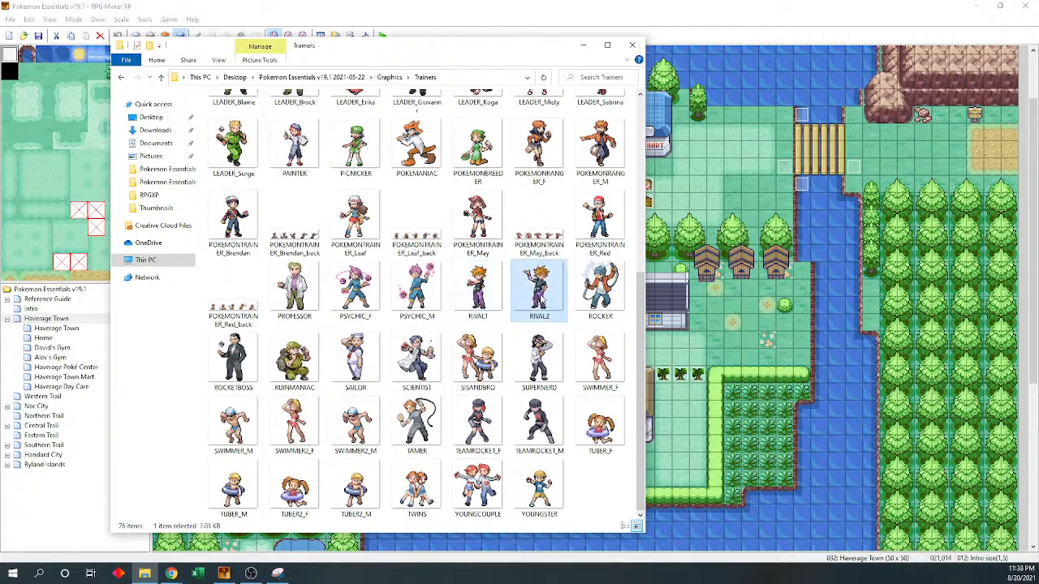
right_click(522, 291)
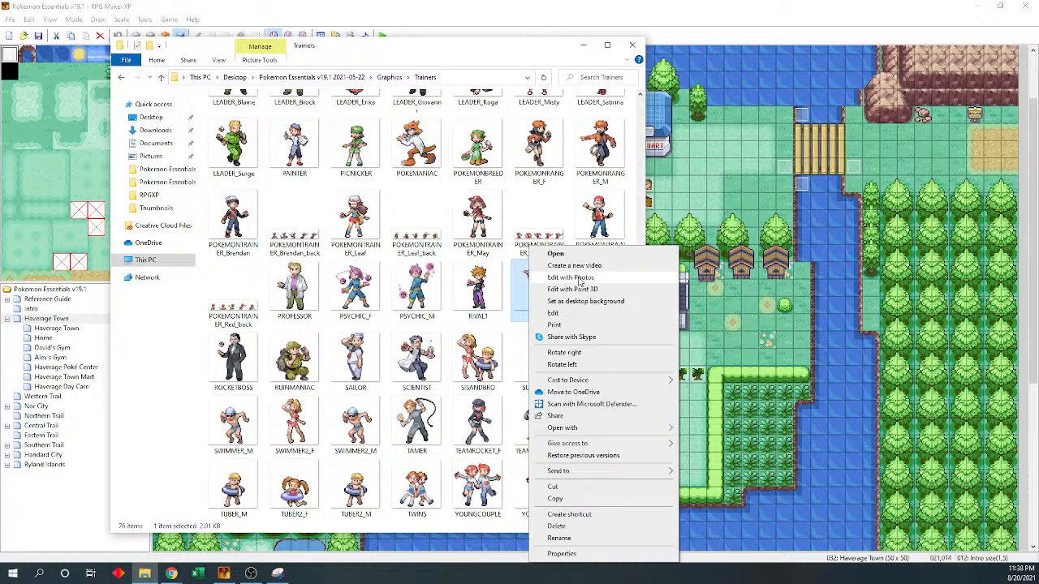
click(591, 498)
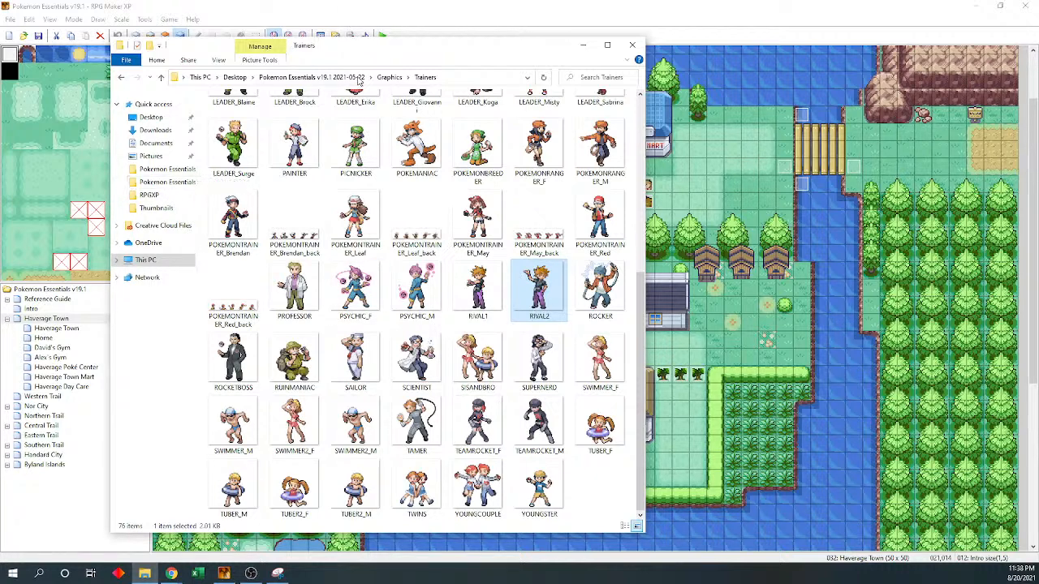
- Paste the RIVAL2 sprite into the Graphics\Pictures folder and close File Explorer
key(alt+Up)
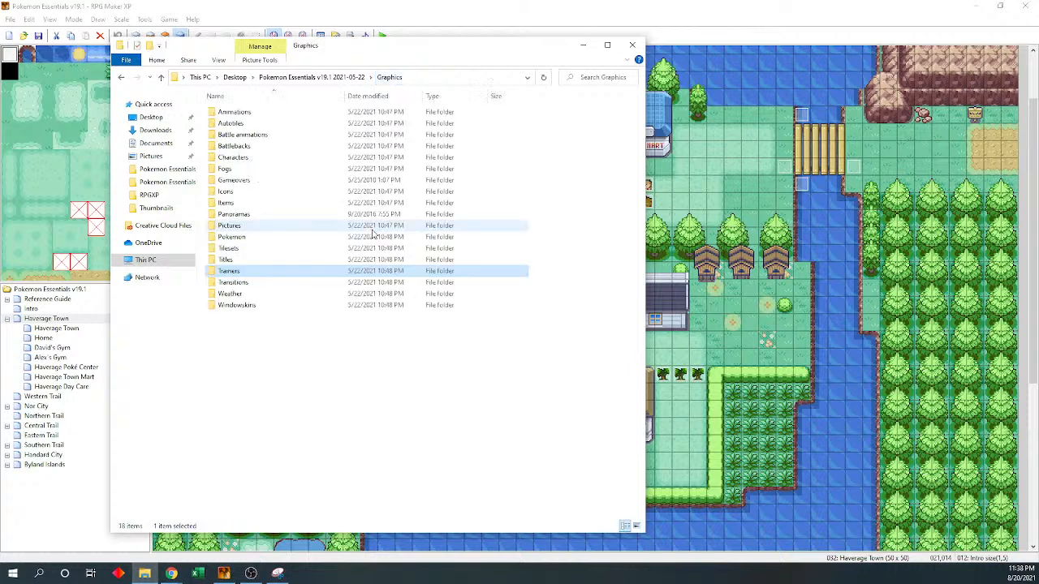
double_click(304, 230)
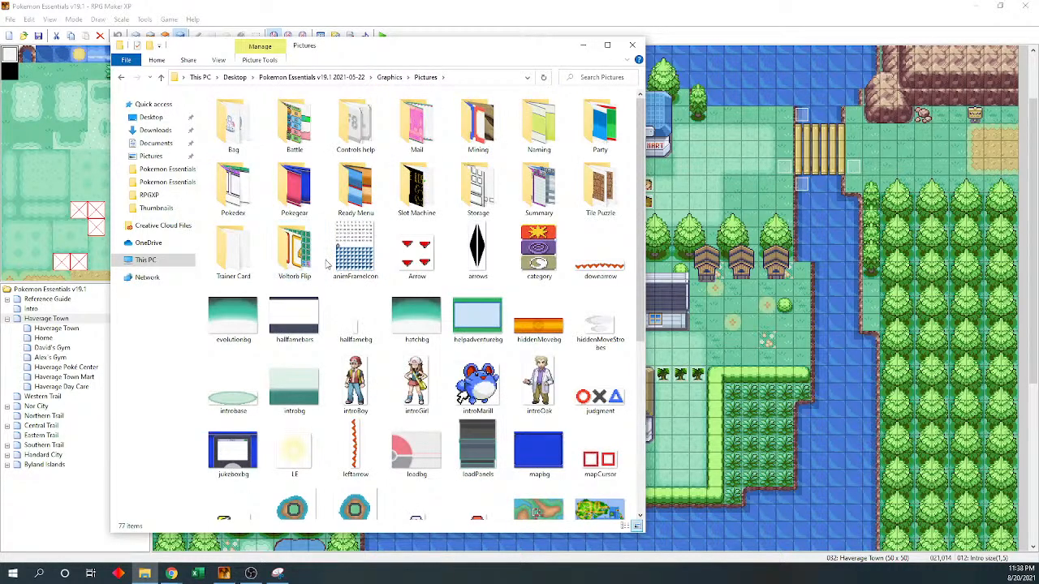
right_click(327, 264)
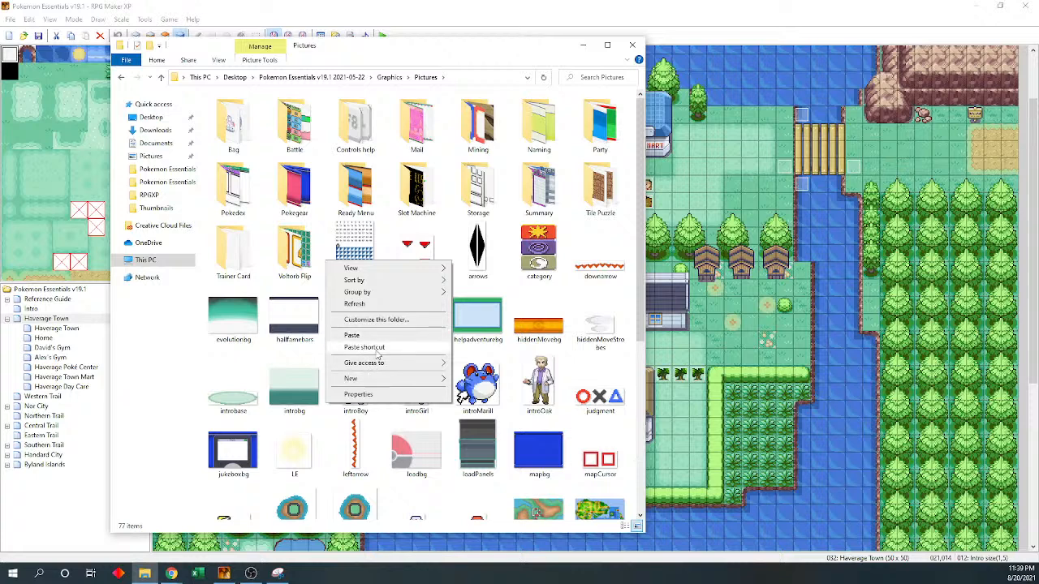
click(357, 335)
scroll(420, 374, down, 3)
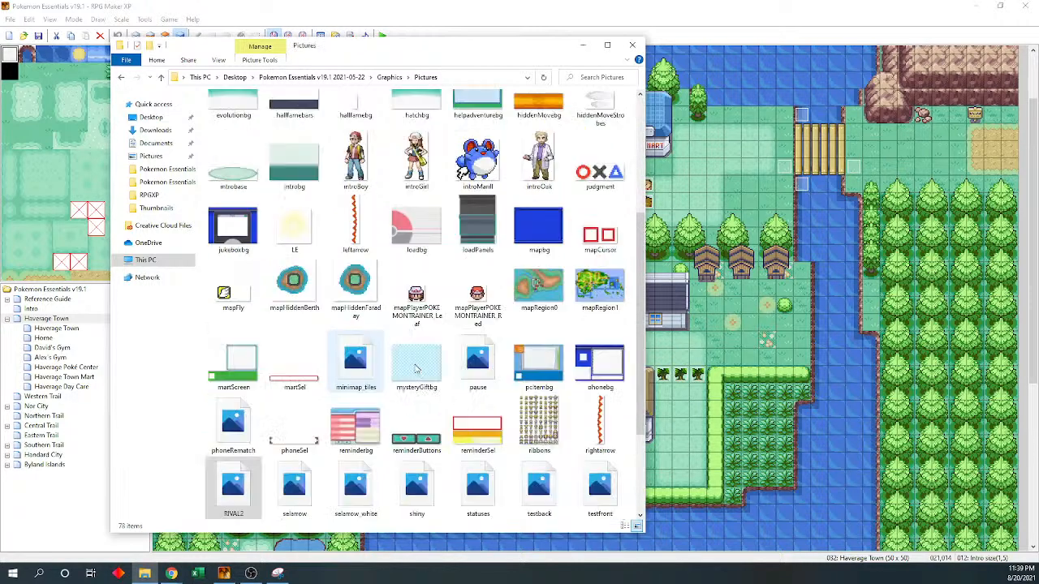
scroll(420, 374, down, 2)
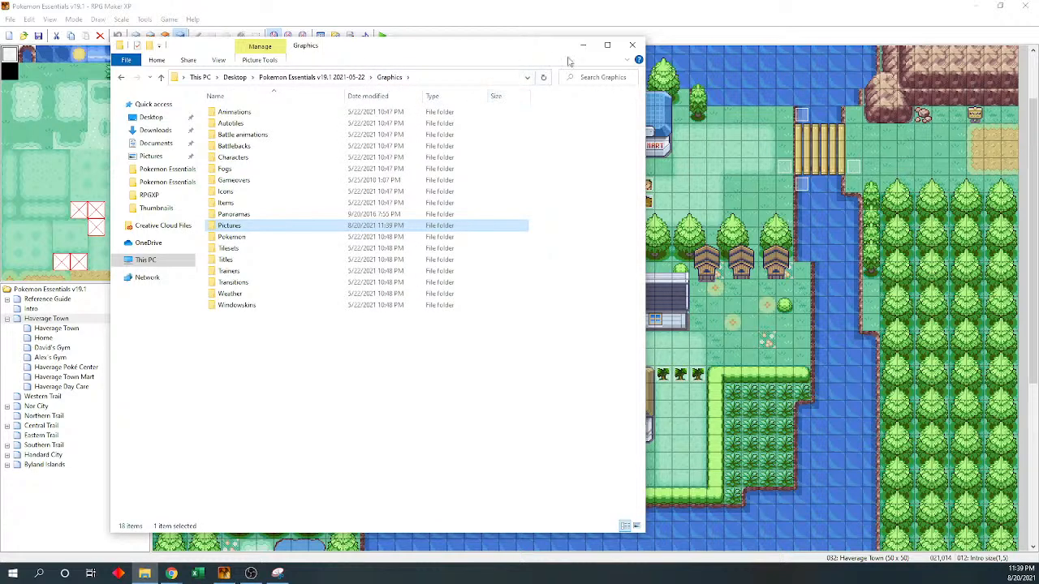
click(631, 46)
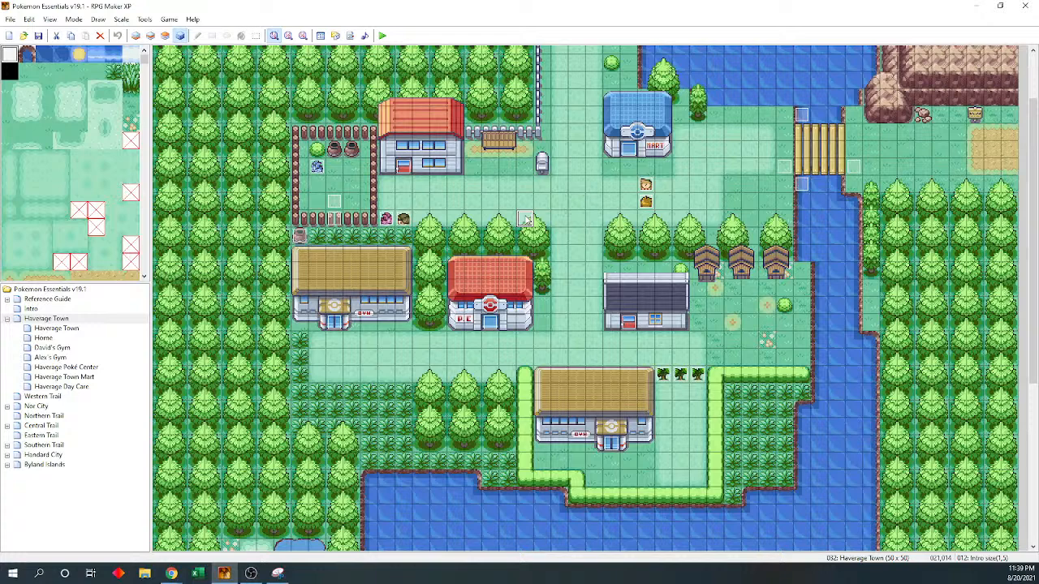
- Reopen Haverage Town's Intro event, go to the professor's Show Picture section, and move the event window aside to uncover the map
double_click(526, 219)
key(Escape)
double_click(526, 221)
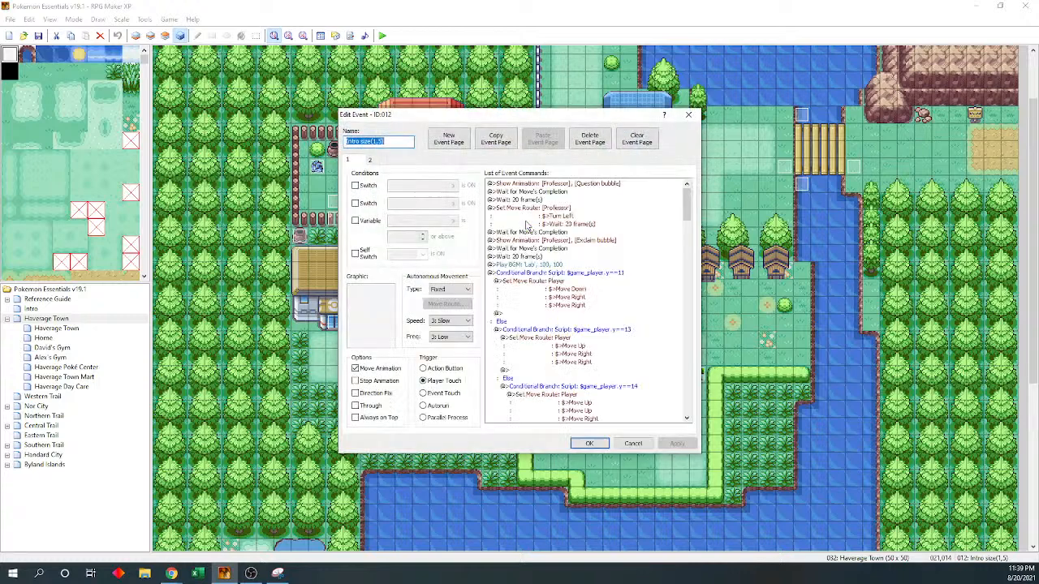
mouse_move(687, 206)
mouse_down()
mouse_move(688, 221)
mouse_move(689, 191)
mouse_up()
double_click(563, 266)
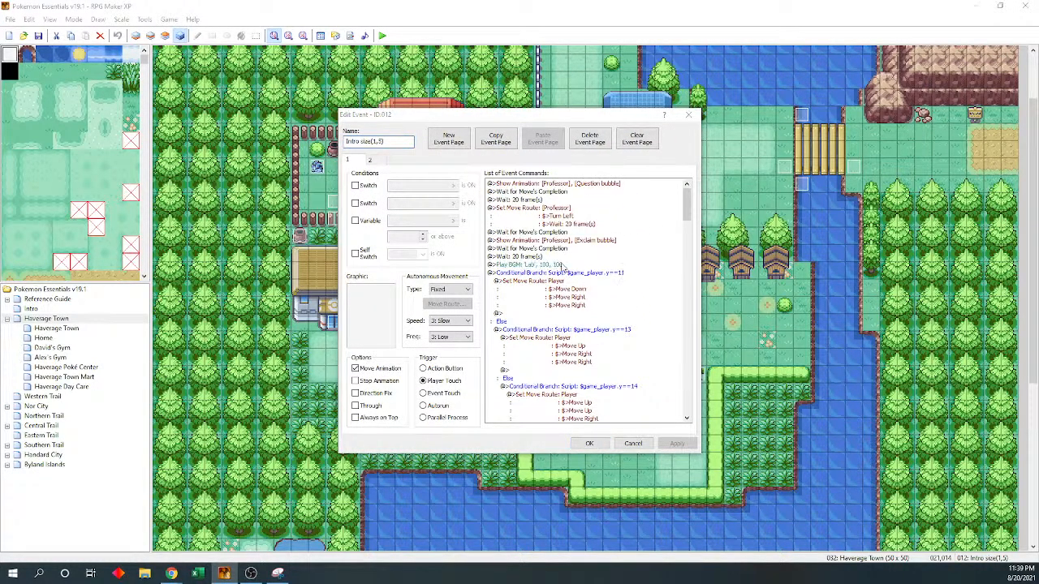
click(668, 184)
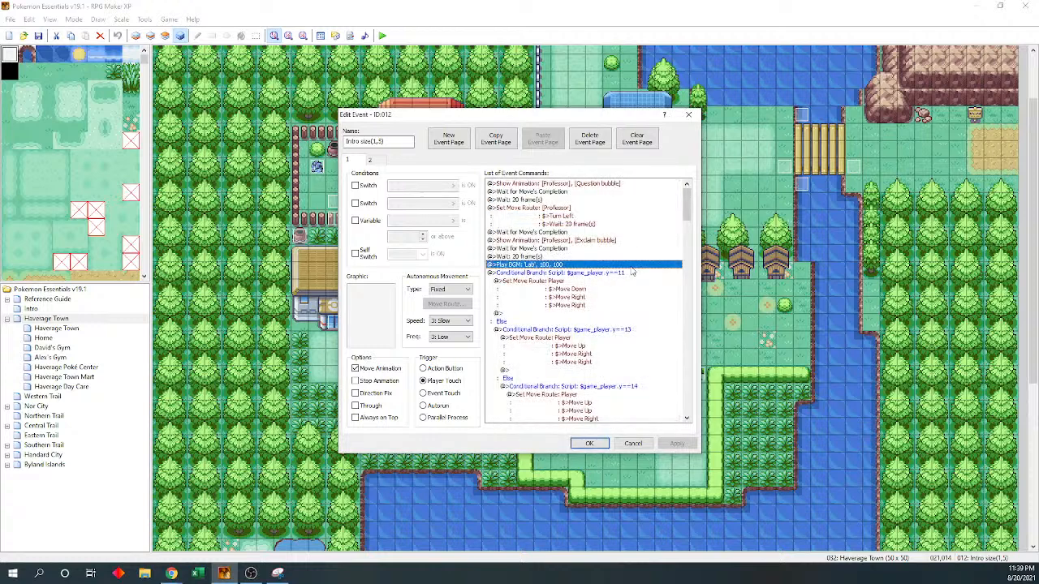
drag(691, 214, 689, 368)
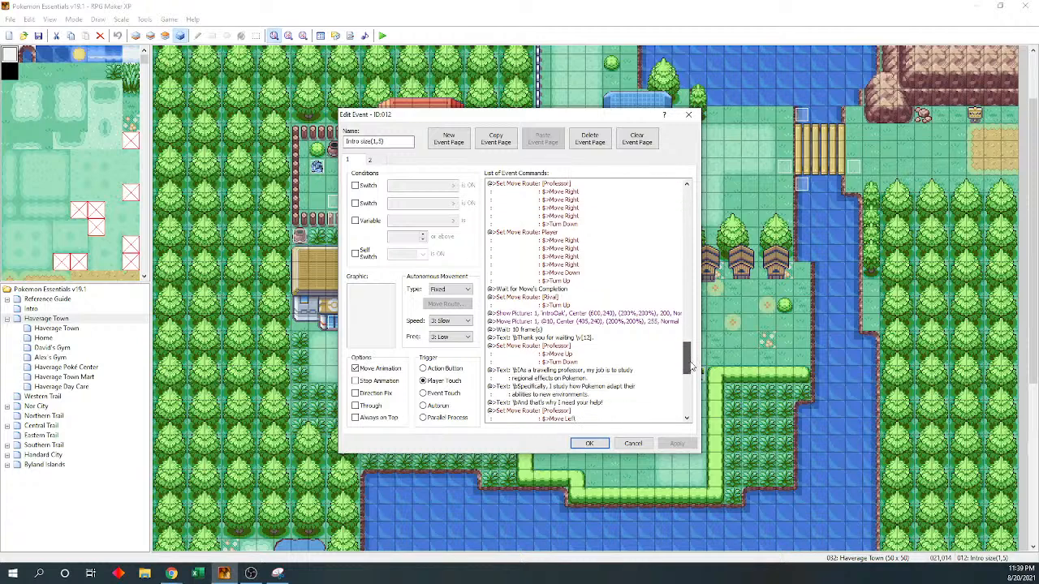
drag(566, 120, 255, 87)
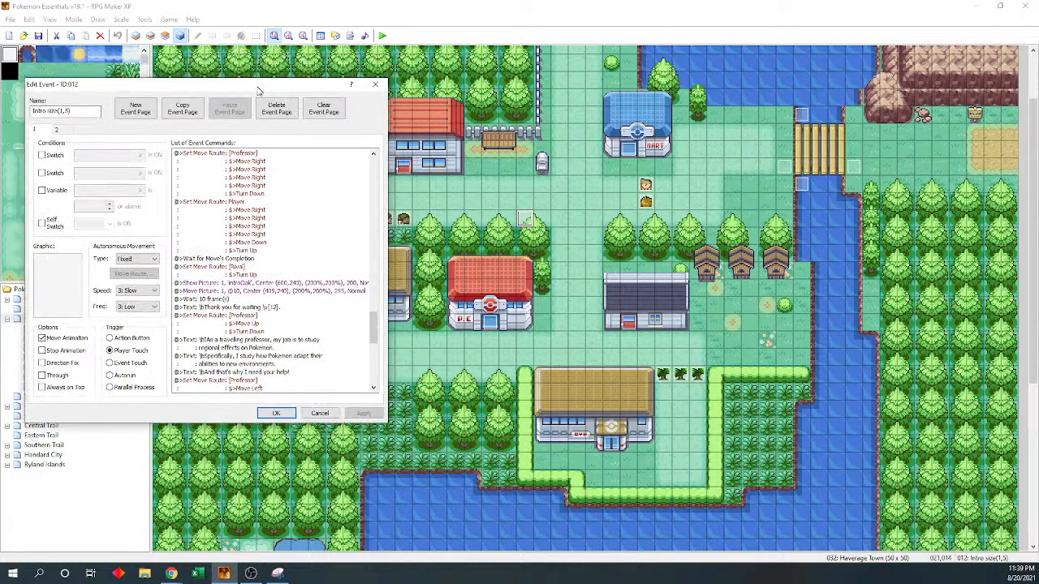
- Change the graphic of the Show Picture command for picture 2, after the Rival's "Wait a second!" line, to RIVAL2
click(314, 284)
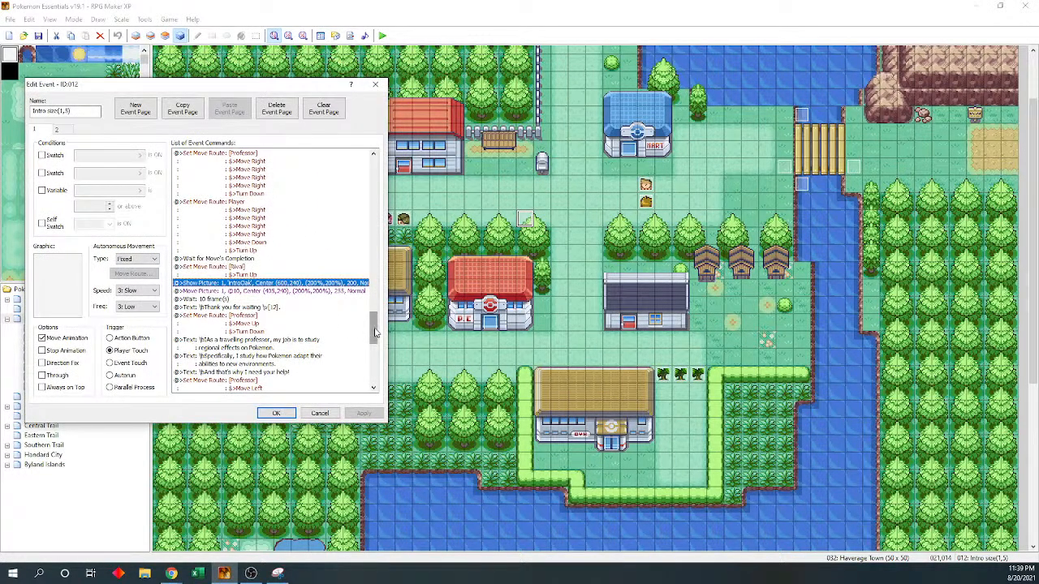
drag(374, 329, 375, 370)
click(276, 227)
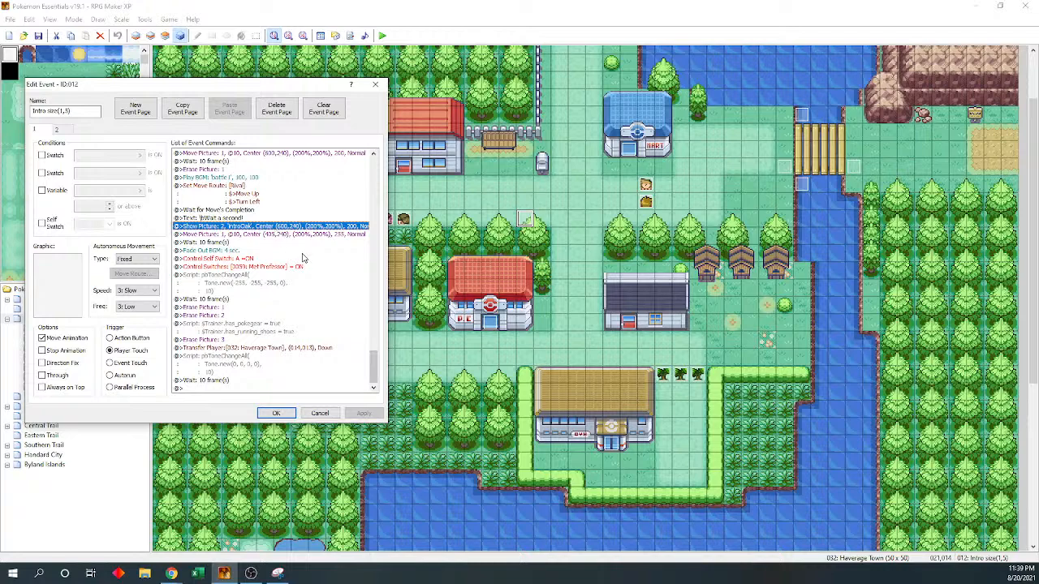
double_click(276, 227)
click(314, 183)
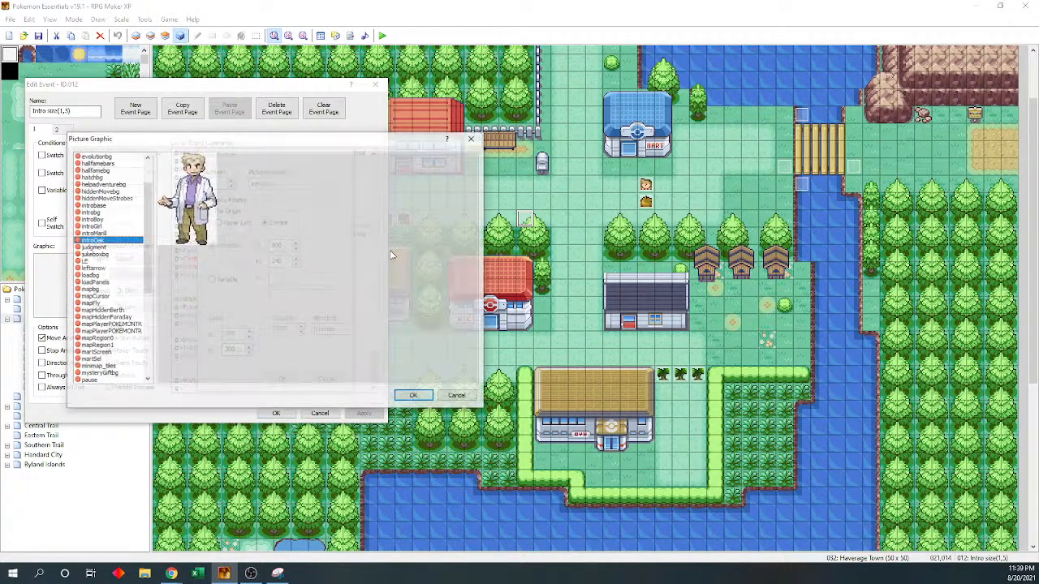
drag(150, 258, 156, 310)
click(101, 339)
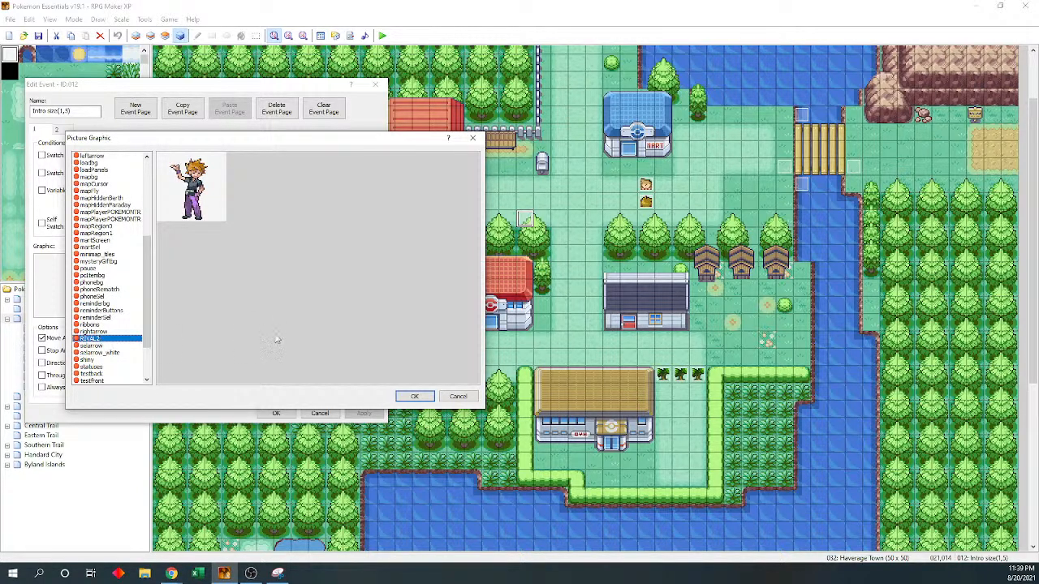
click(414, 396)
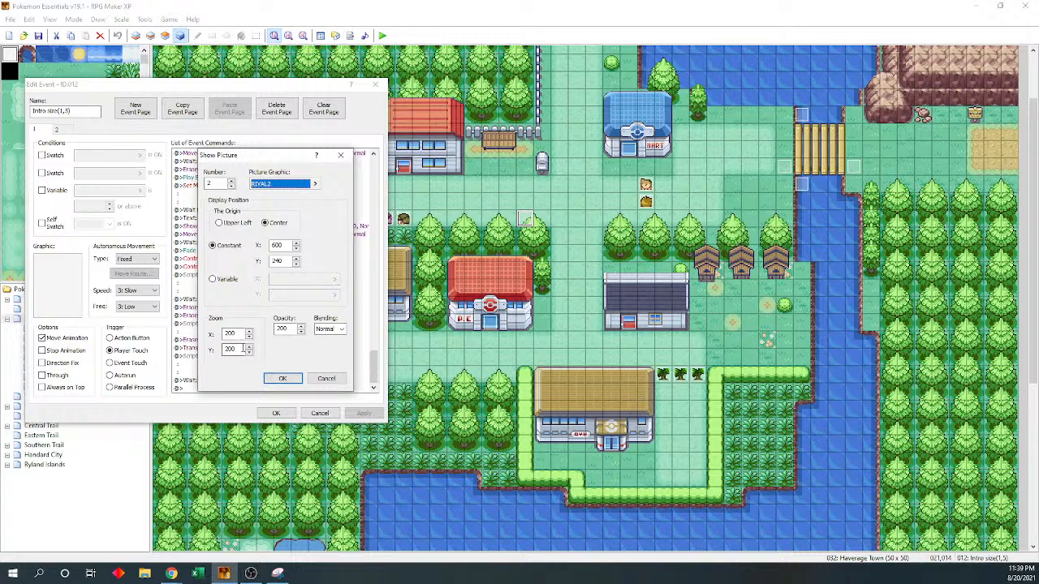
click(282, 378)
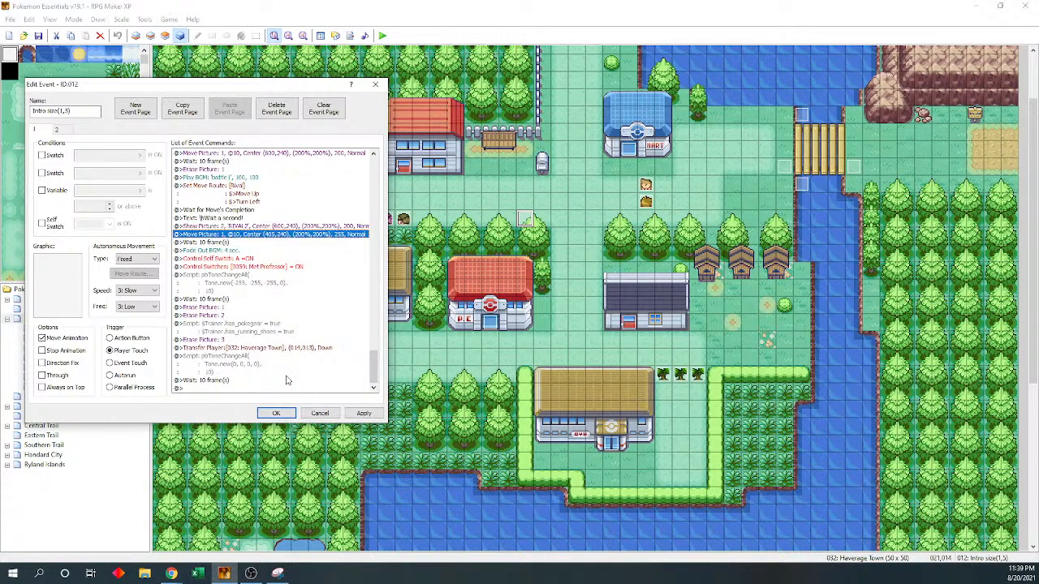
- Set the picture number of the Move Picture command following the RIVAL2 picture to 2
double_click(244, 234)
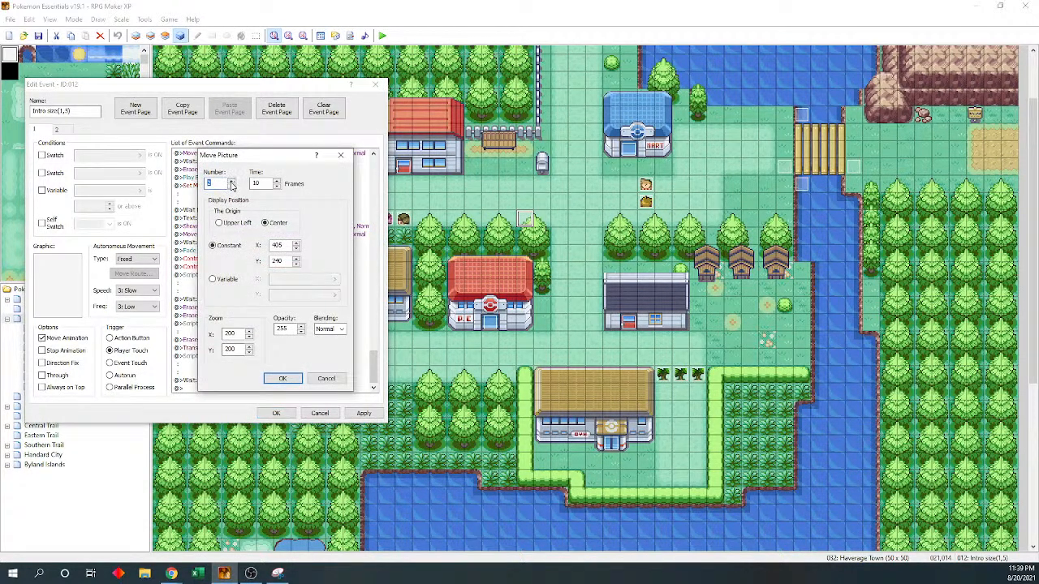
click(282, 378)
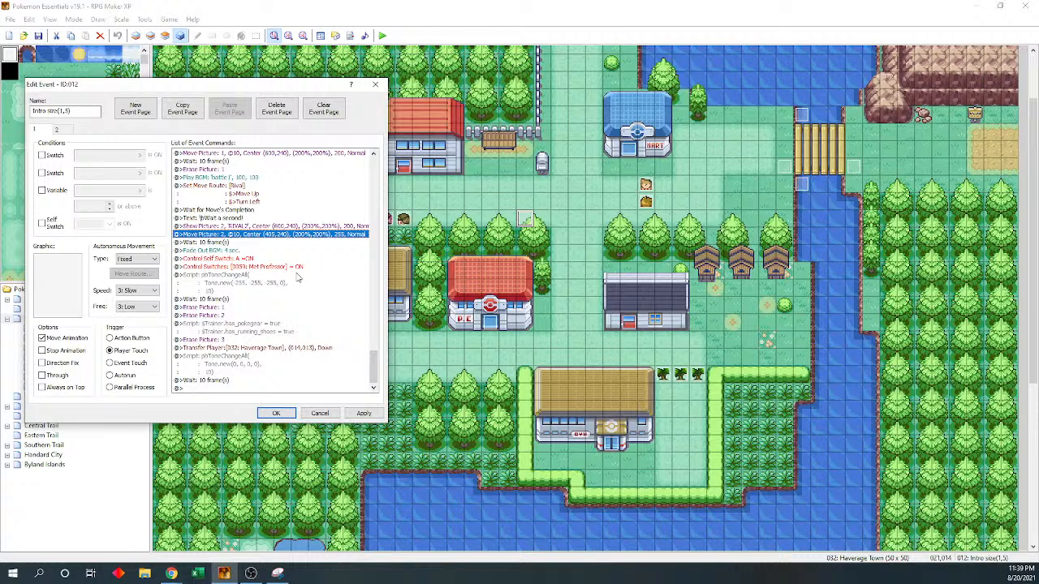
click(278, 258)
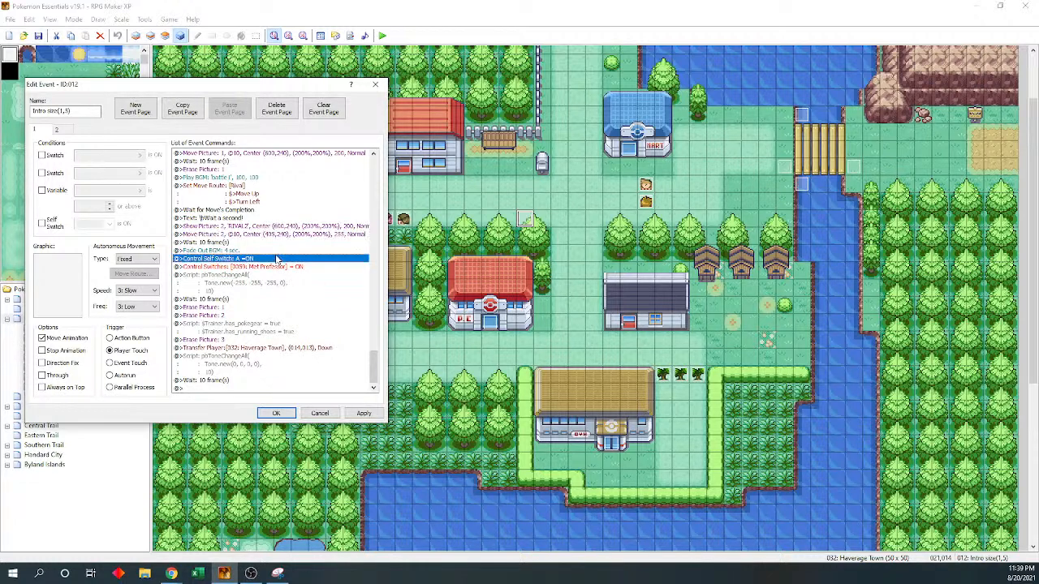
- Duplicate the "\bWait a second!" text command between the Rival picture's 10-frame wait and the Fade Out BGM command
click(261, 217)
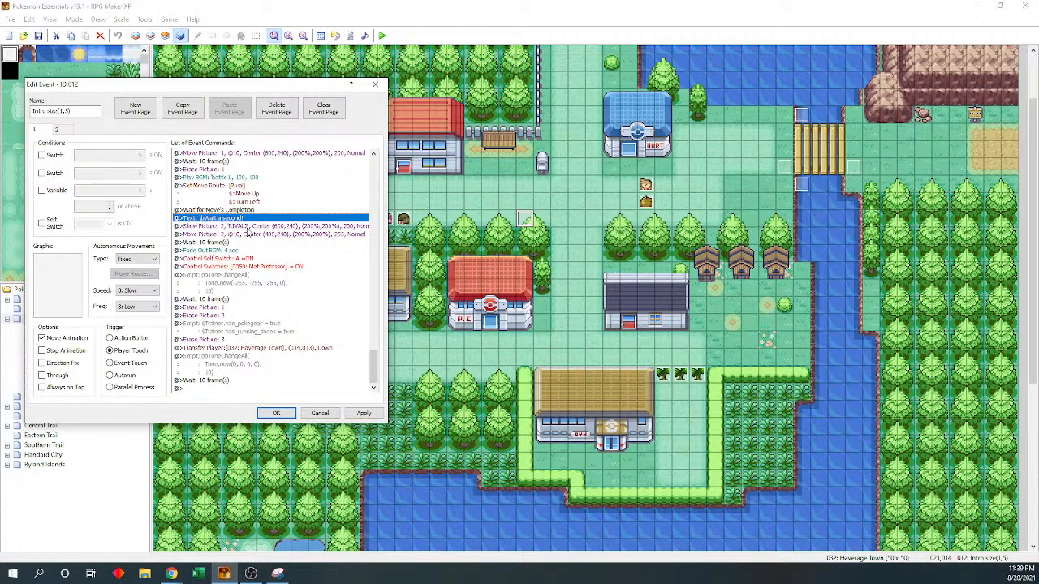
key(Down)
key(Down)
key(Down)
key(Down)
text(Text: \bWait a second!)
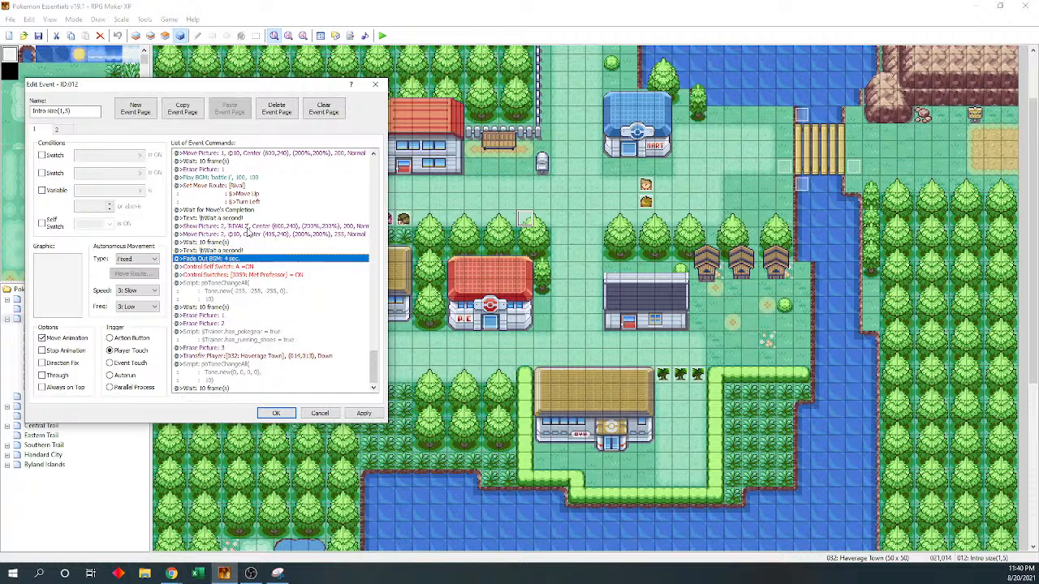
- Open the duplicated text command for editing and select its message wording after the \b code
key(Up)
key(Return)
drag(269, 269, 210, 259)
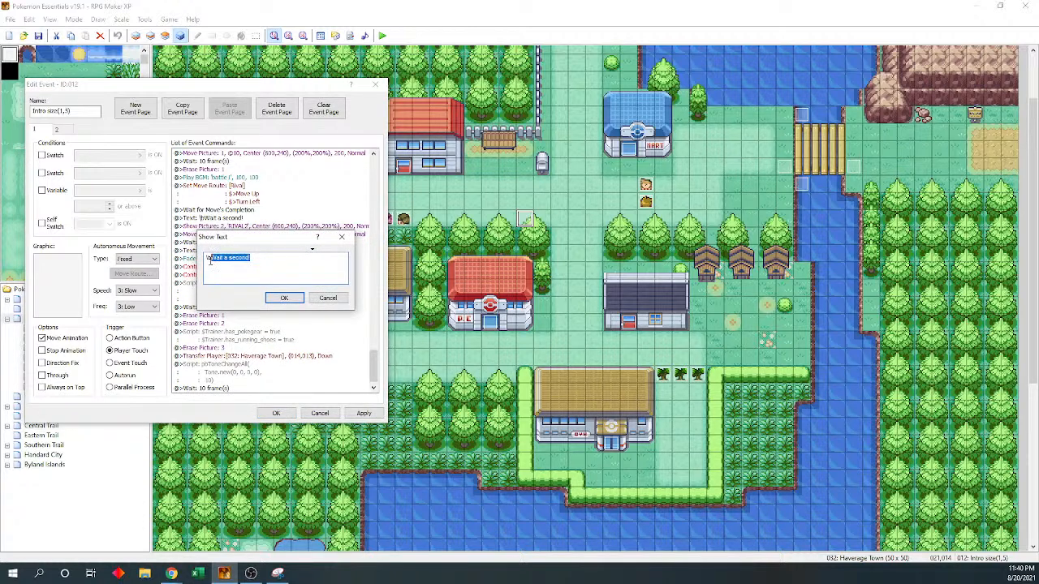
- Replace the rival's second message with "\bI was here first! I should get first choice." and accept the Intro event changes
text(W)
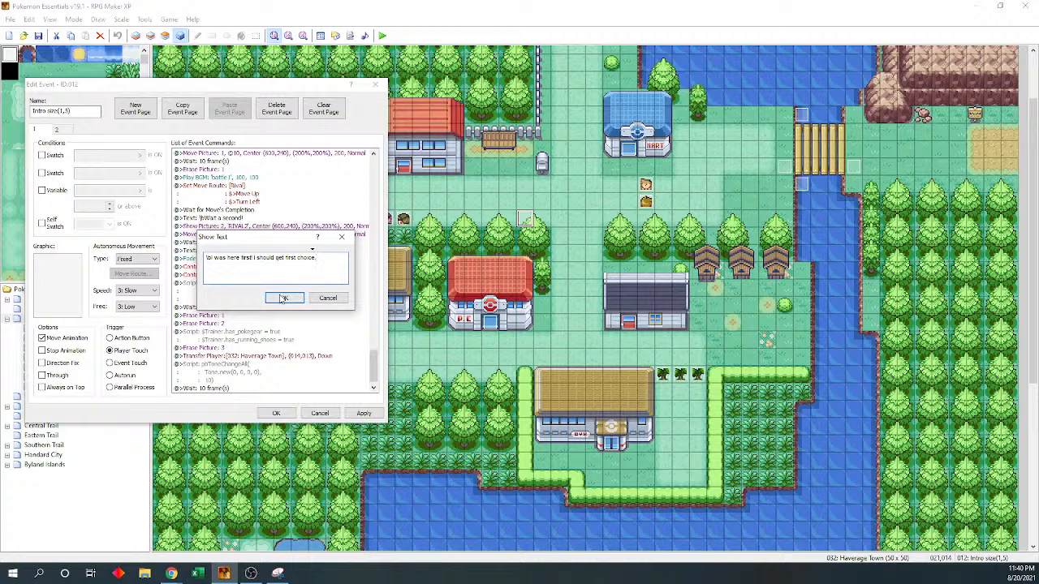
click(283, 298)
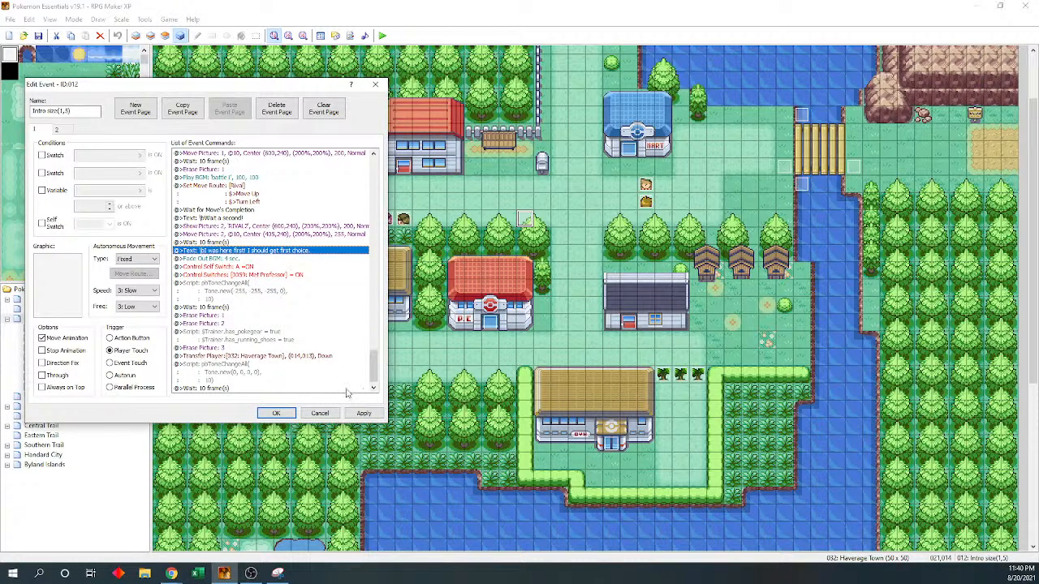
click(276, 413)
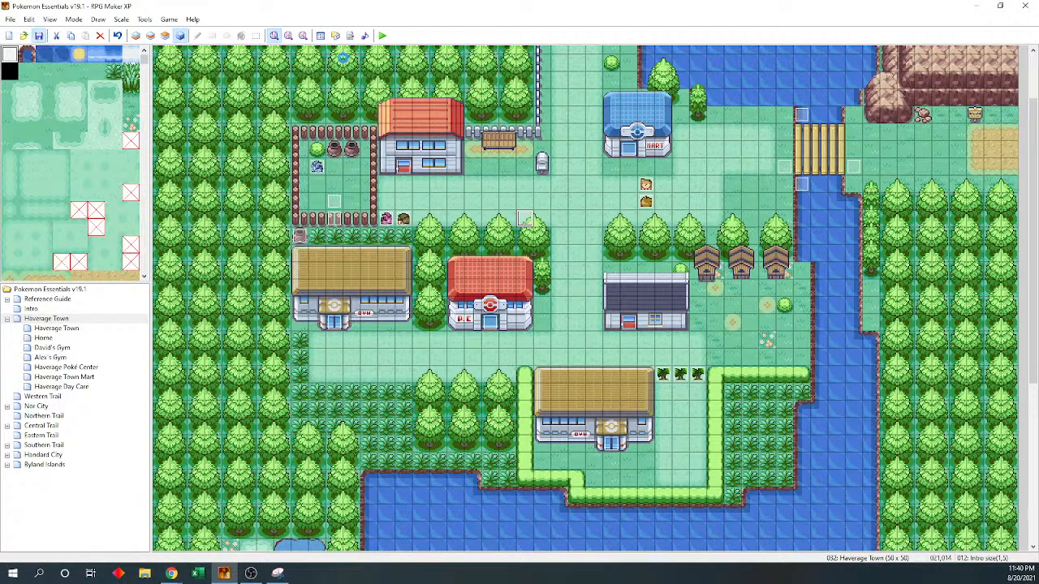
- Start a playtest and walk the player east past the red-roofed house to trigger the professor's intro scene
click(382, 36)
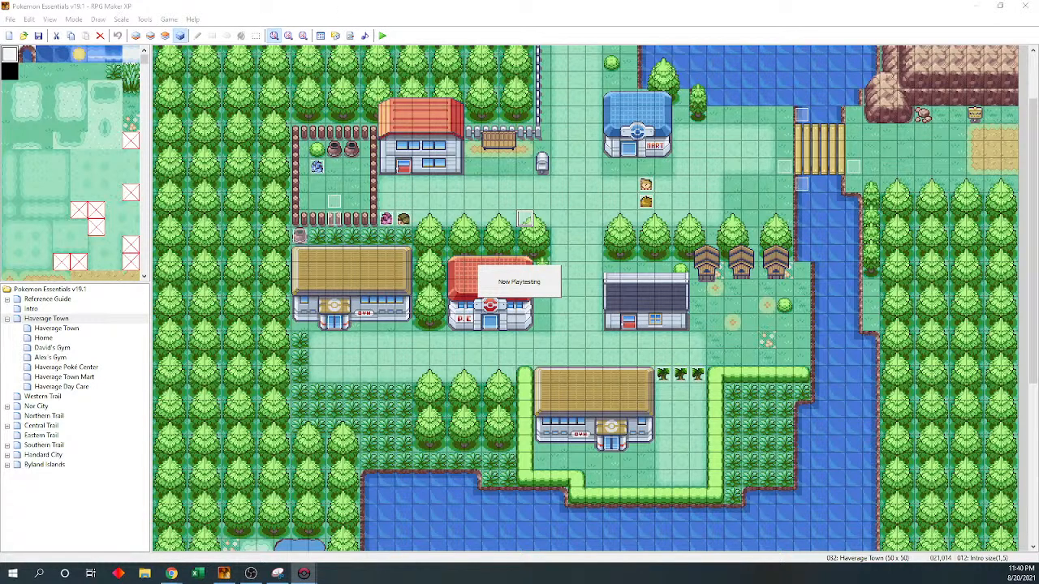
drag(612, 163, 554, 185)
drag(474, 187, 531, 1)
key(Return)
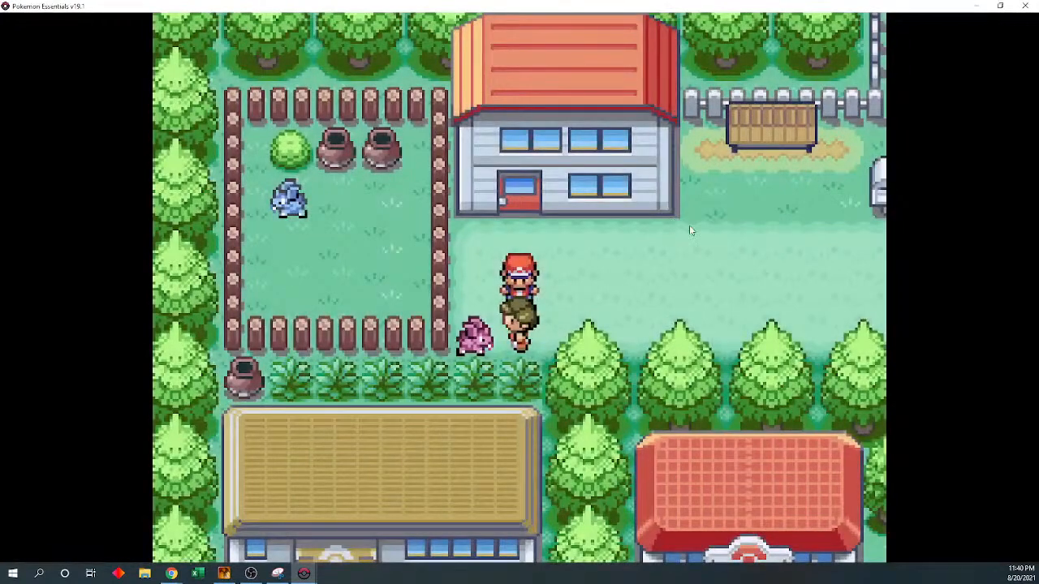
key(Right)
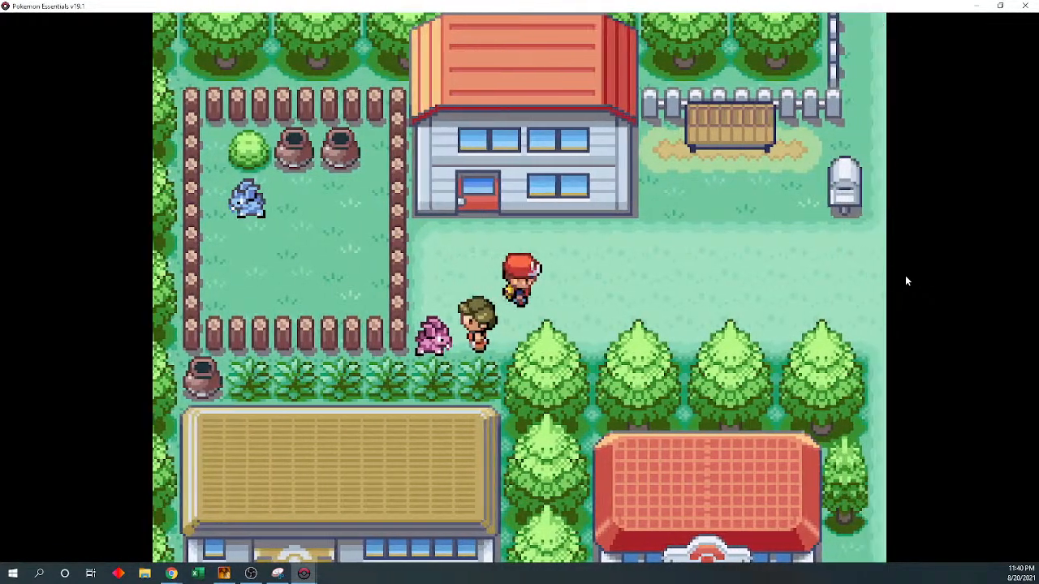
key(Up)
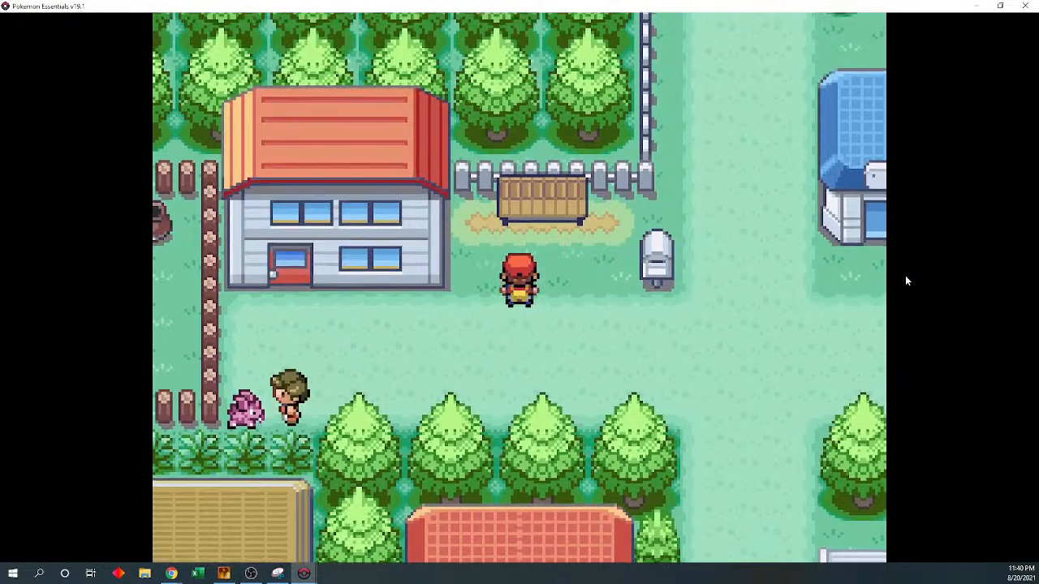
key(Right)
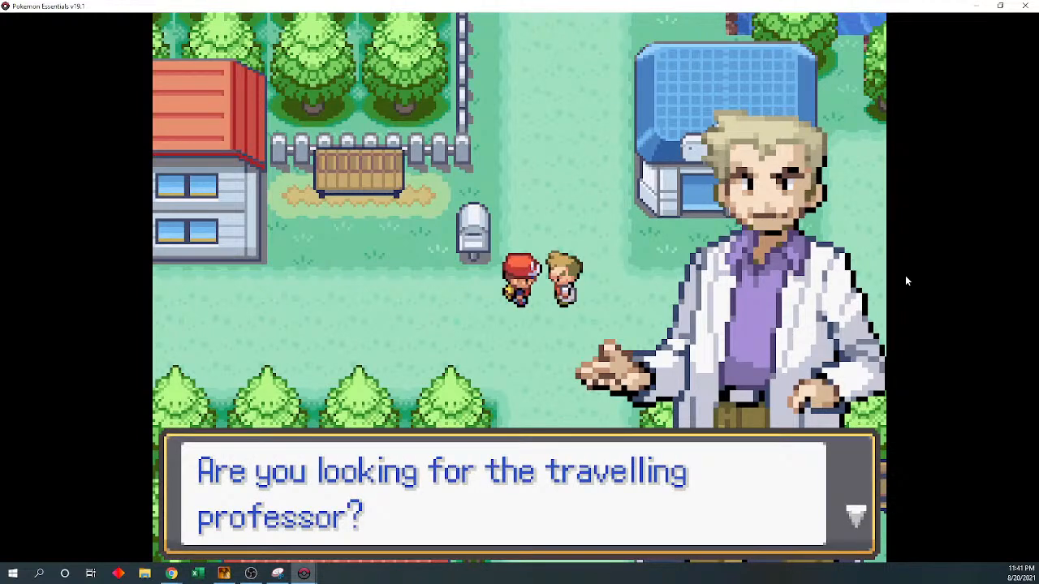
- Advance the professor's introduction dialogue until the rival's name has to be entered
key(Return)
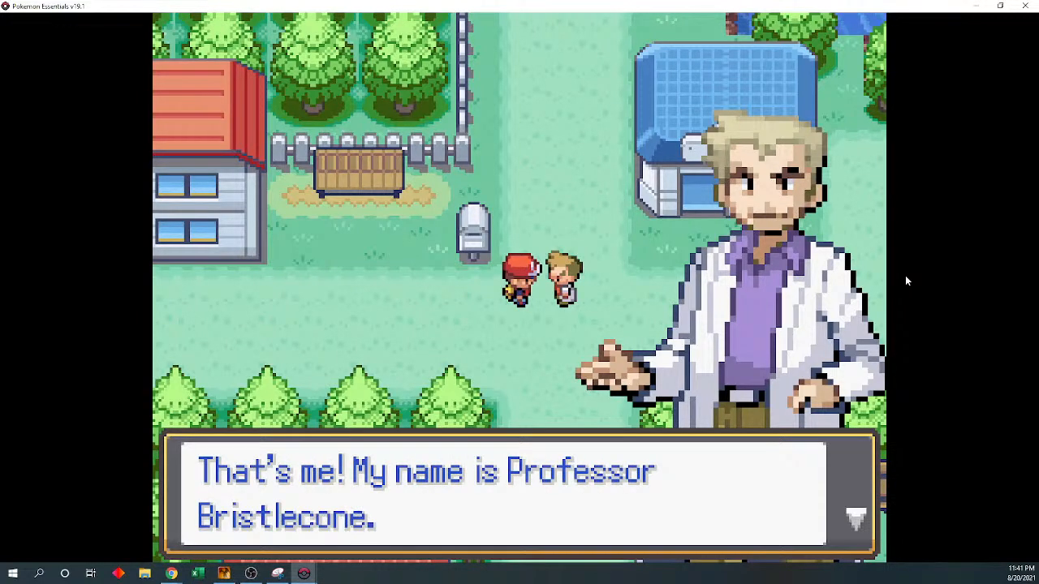
key(Return)
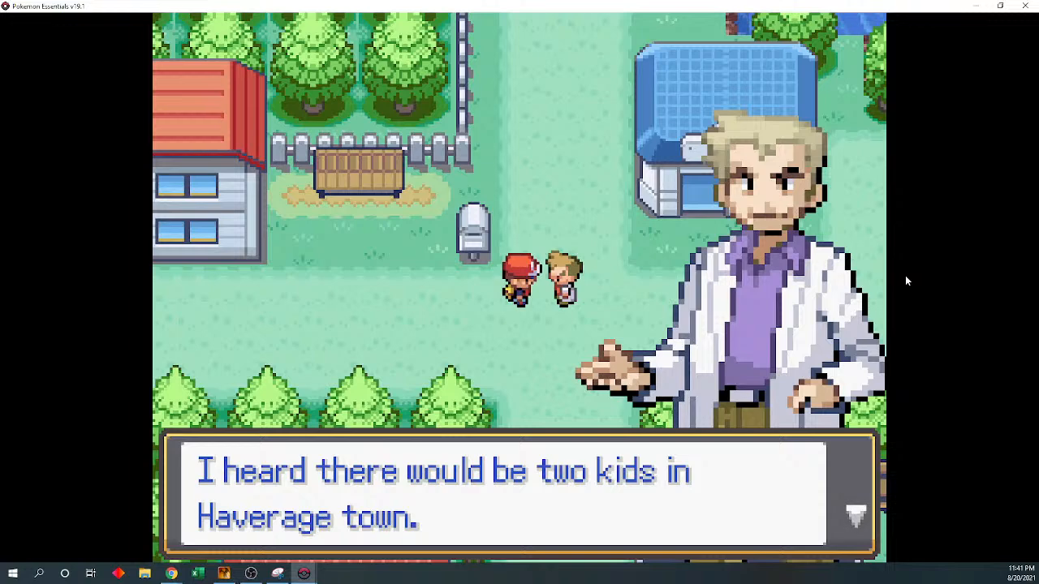
key(Return)
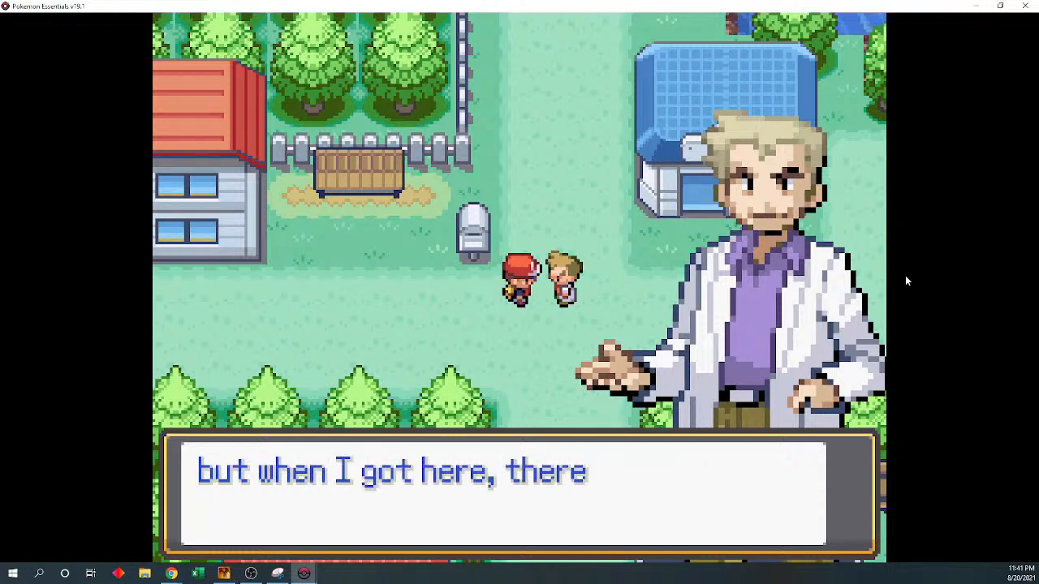
key(Return)
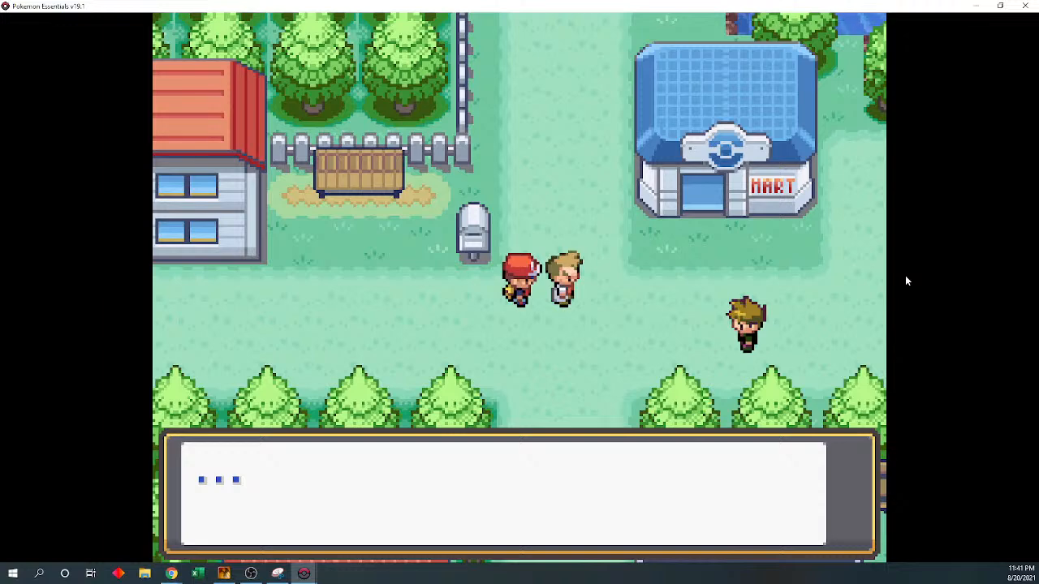
key(Return)
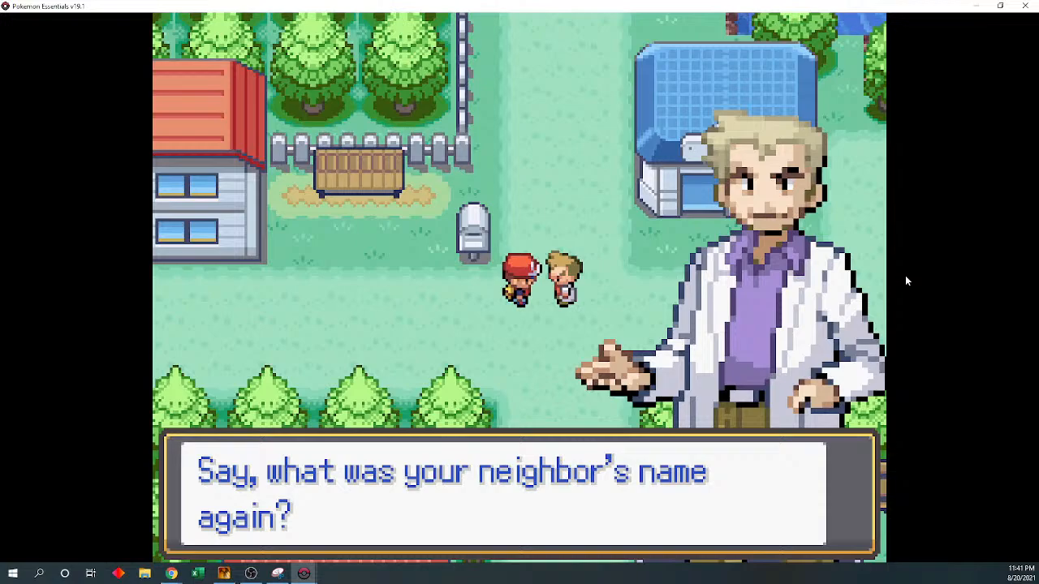
key(Return)
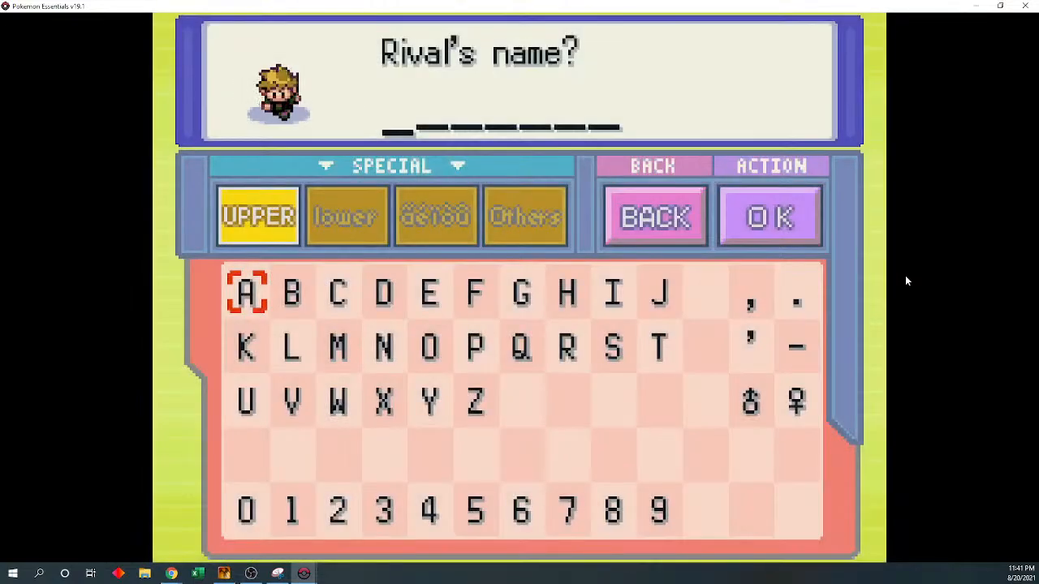
- Name the rival AAAAAAA and confirm the name
key(Return)
key(Return)
key(Return)
key(Return)
key(Return)
key(Return)
key(Return)
key(Return)
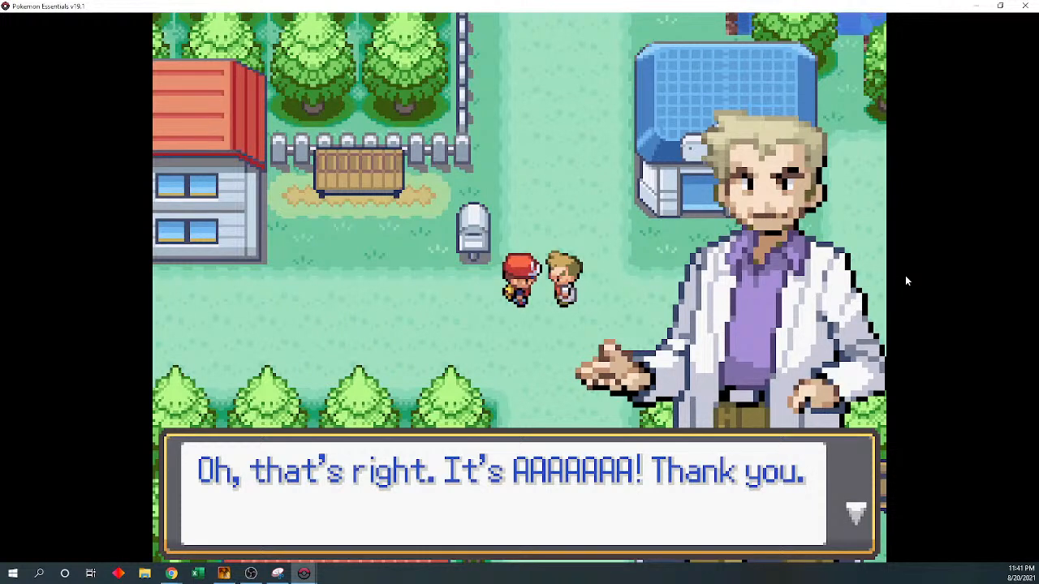
- Answer the professor's help offer with "No info needed" and follow him to the rival
key(Return)
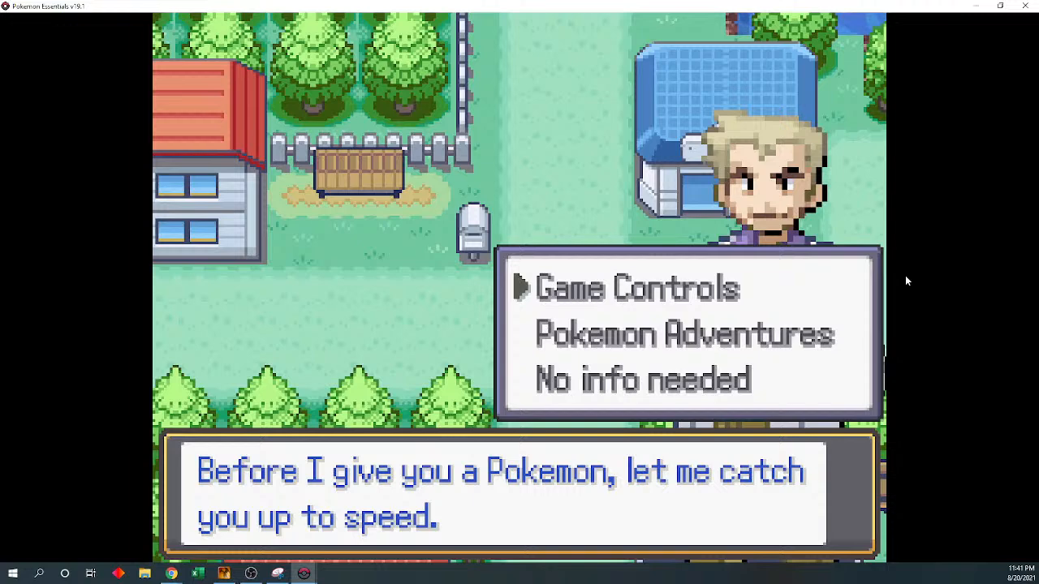
key(Down)
key(Down)
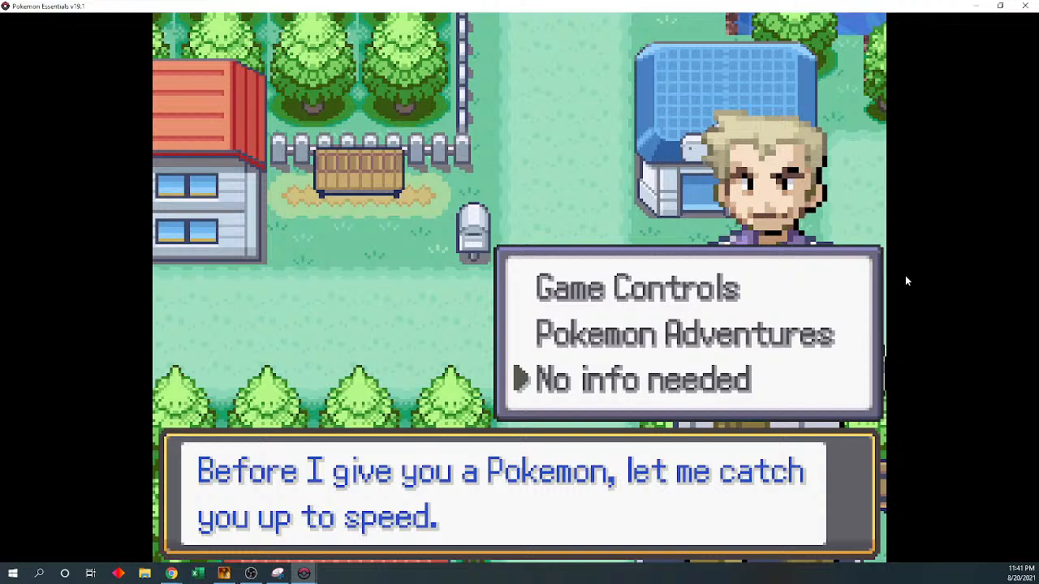
key(Return)
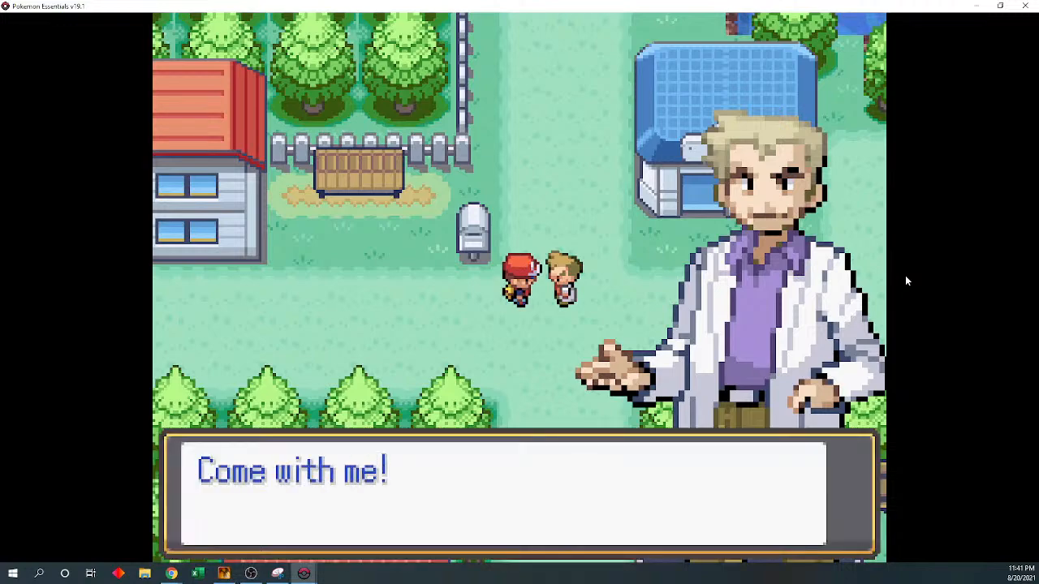
key(Return)
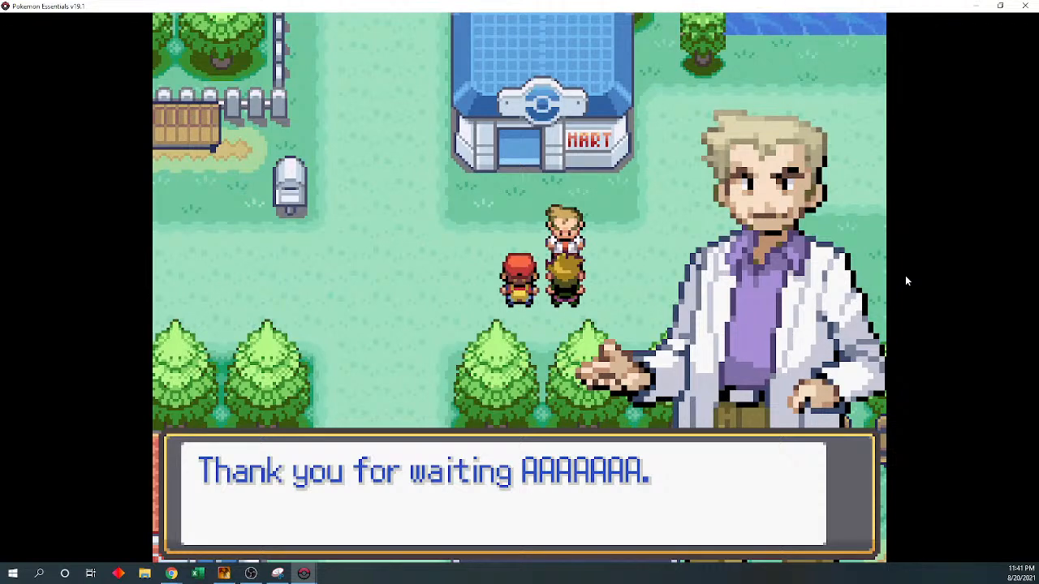
- Check the professor's Pokemon speech and the rival's interruption through to the scene's end, then close the playtest
key(Return)
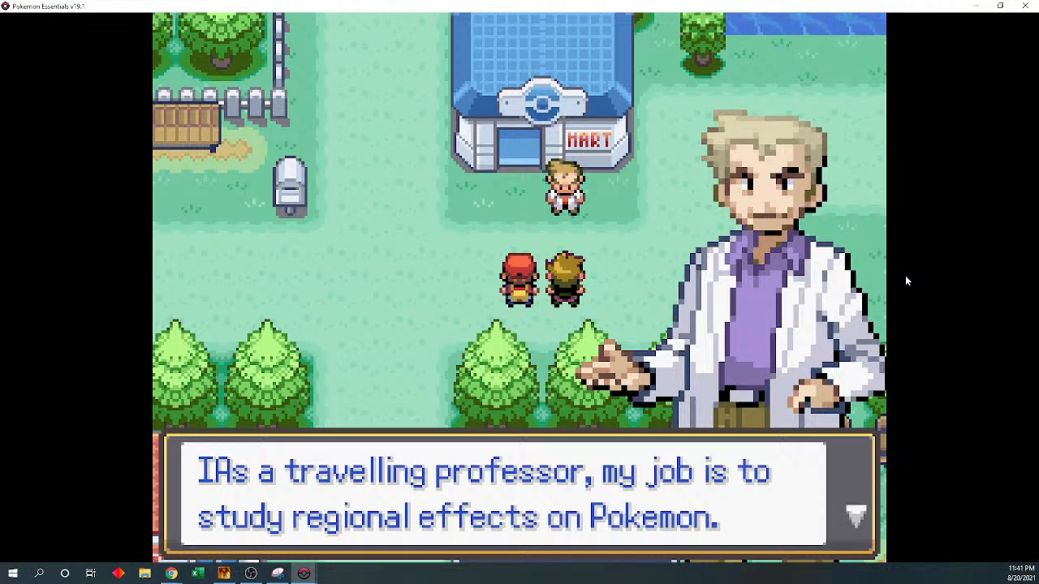
key(Return)
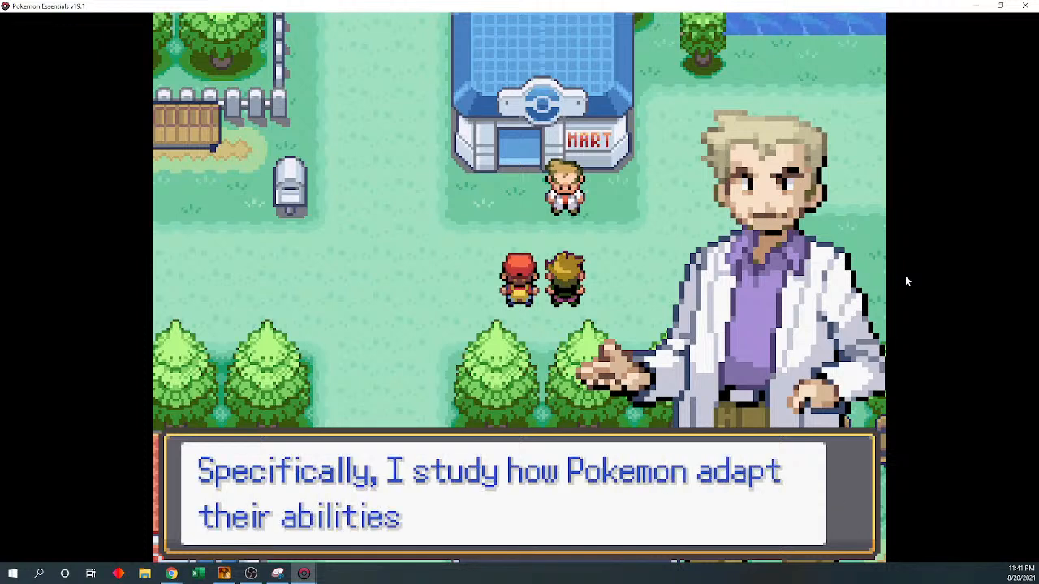
key(Return)
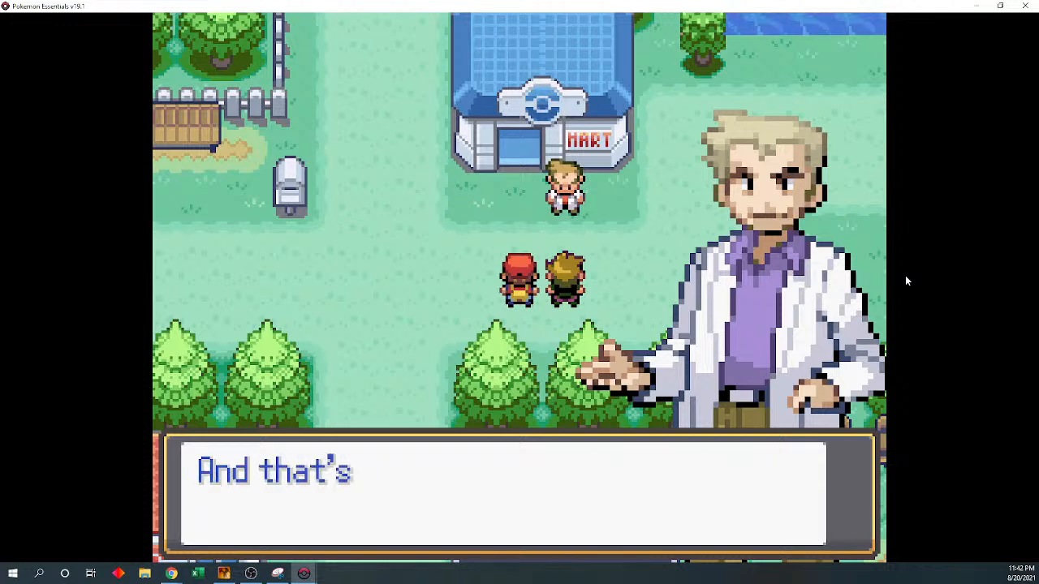
key(Return)
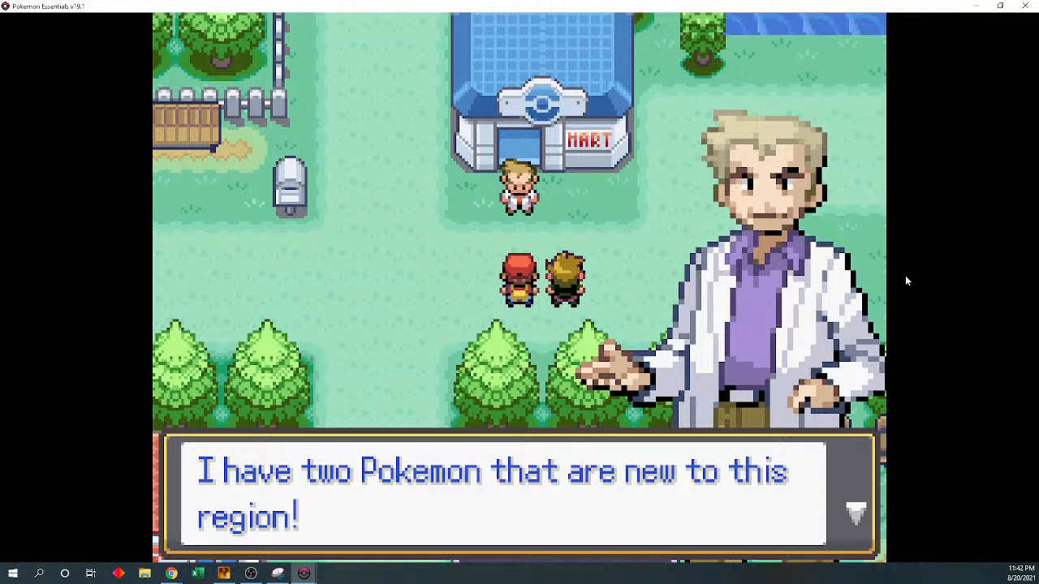
key(Return)
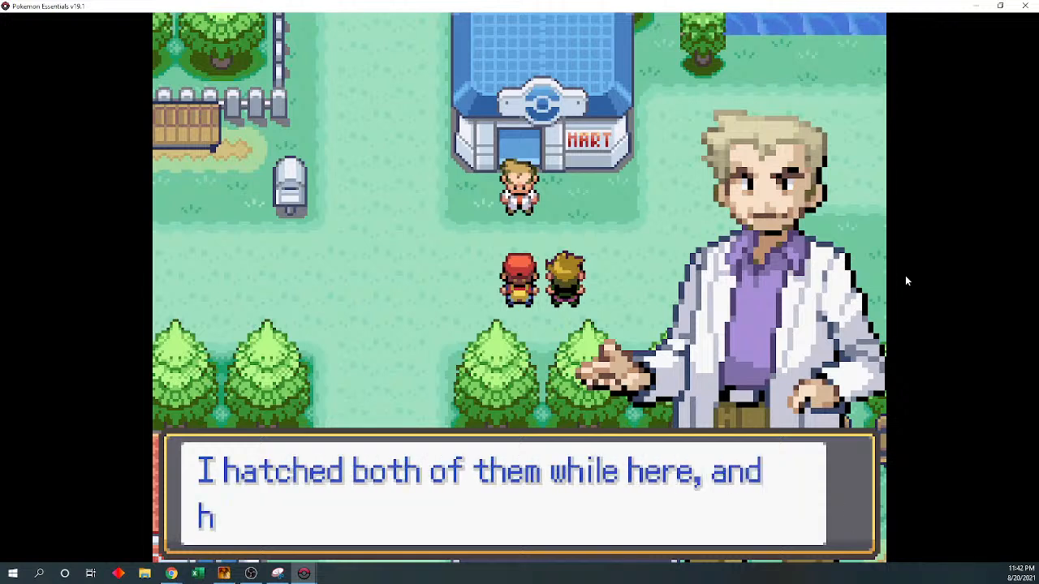
key(Return)
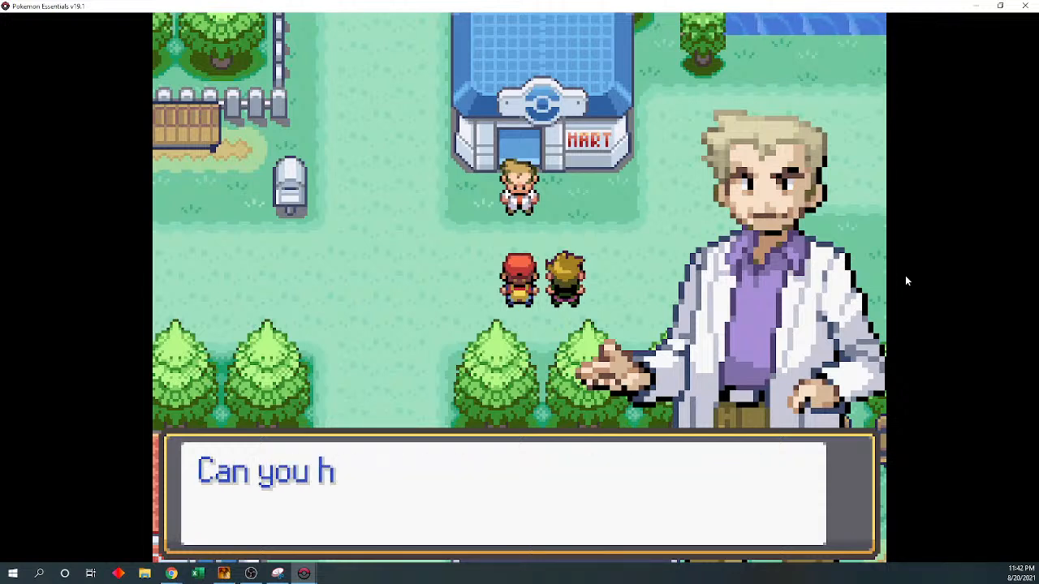
key(Return)
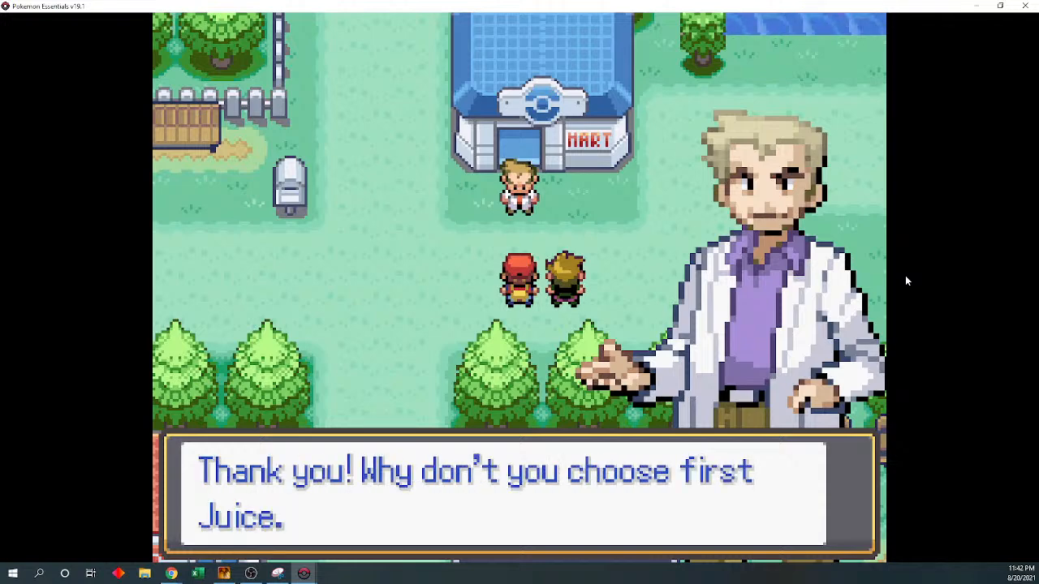
key(Return)
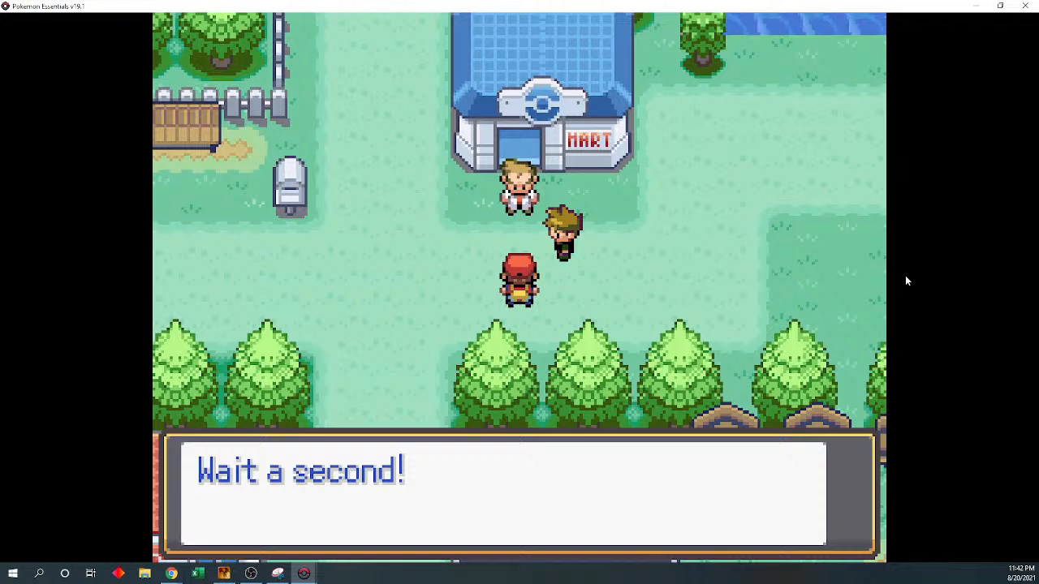
key(Return)
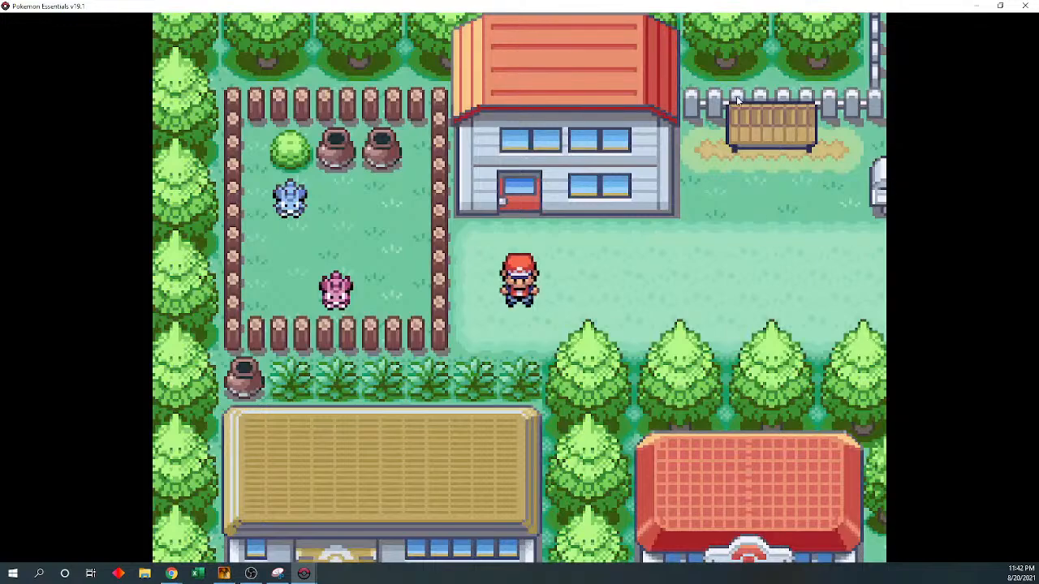
click(1025, 5)
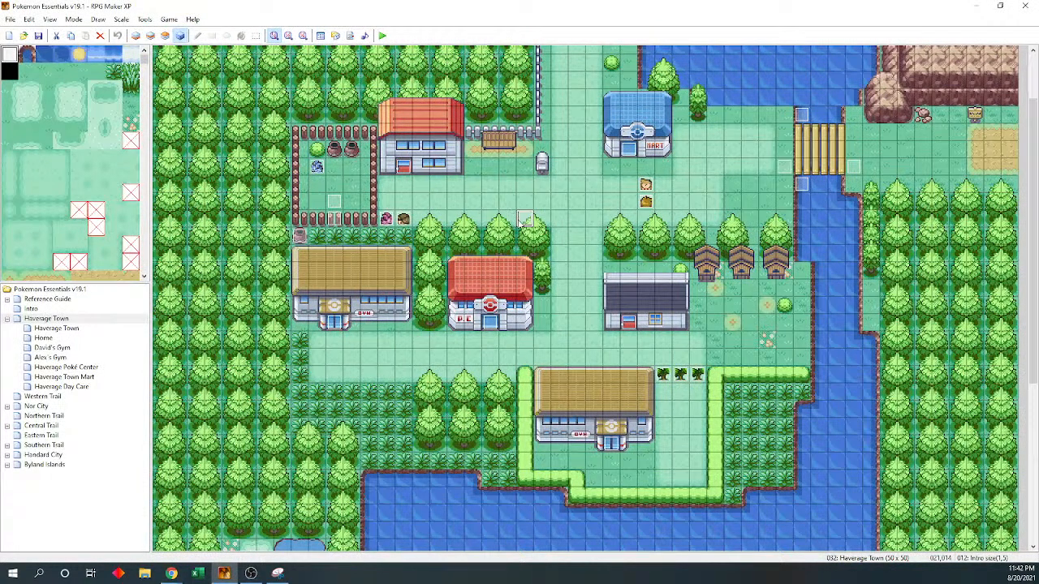
- Remove the stray "I" before "As a travelling professor" in the Intro event's message and save the project
double_click(523, 221)
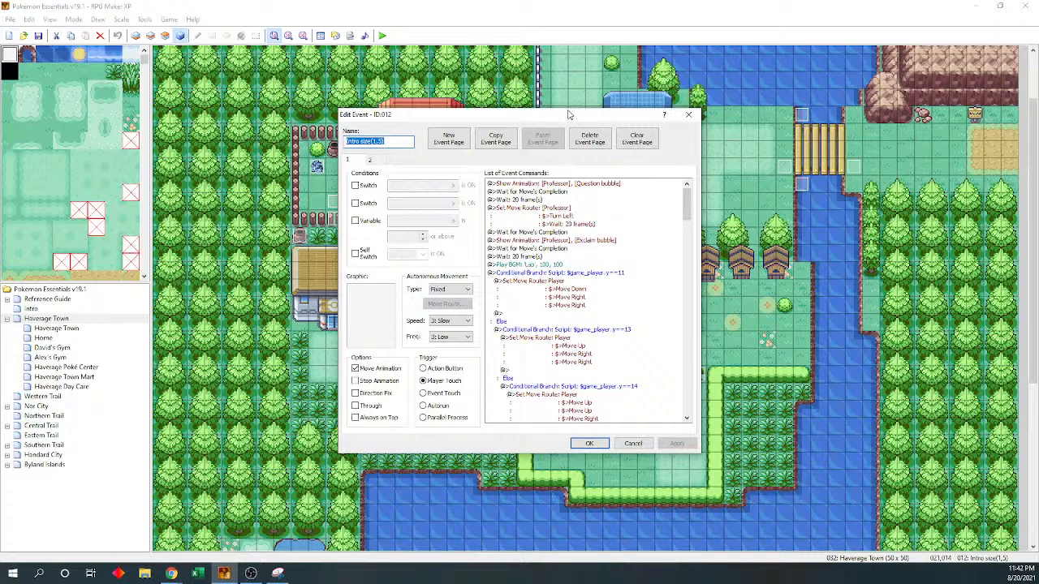
drag(564, 115, 267, 132)
drag(391, 213, 387, 346)
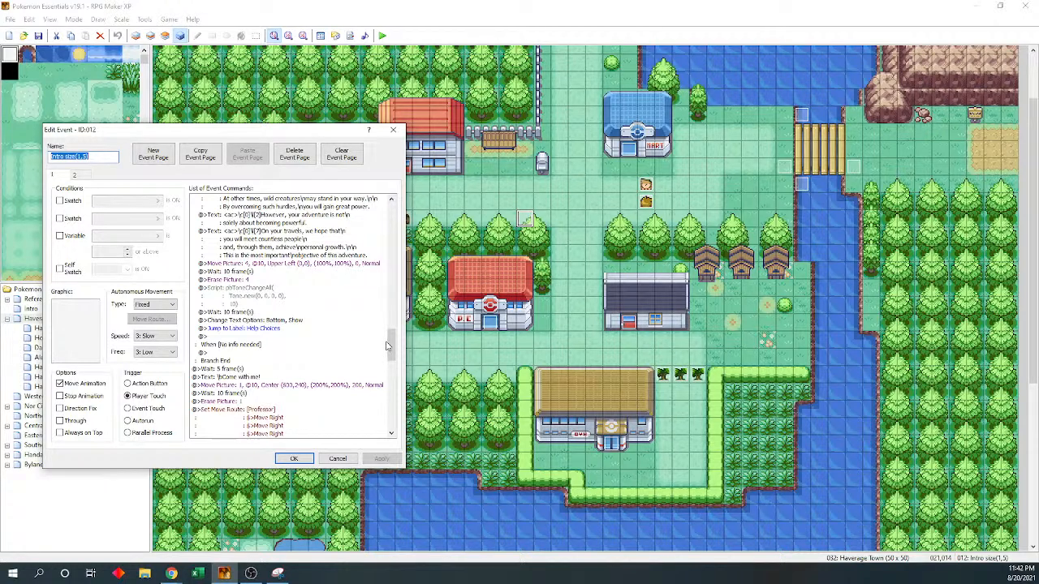
drag(387, 346, 390, 375)
double_click(268, 321)
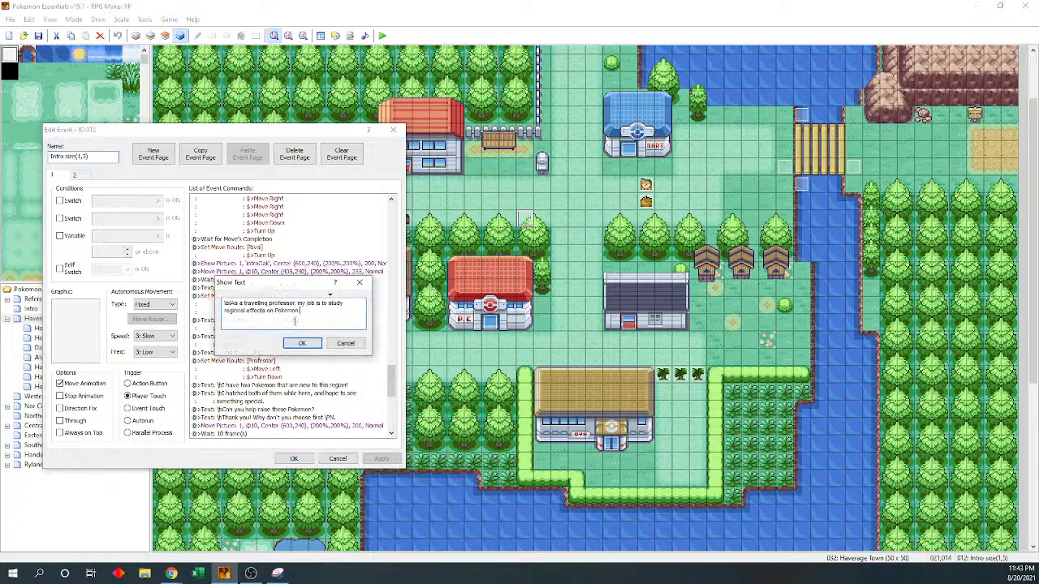
text(l)
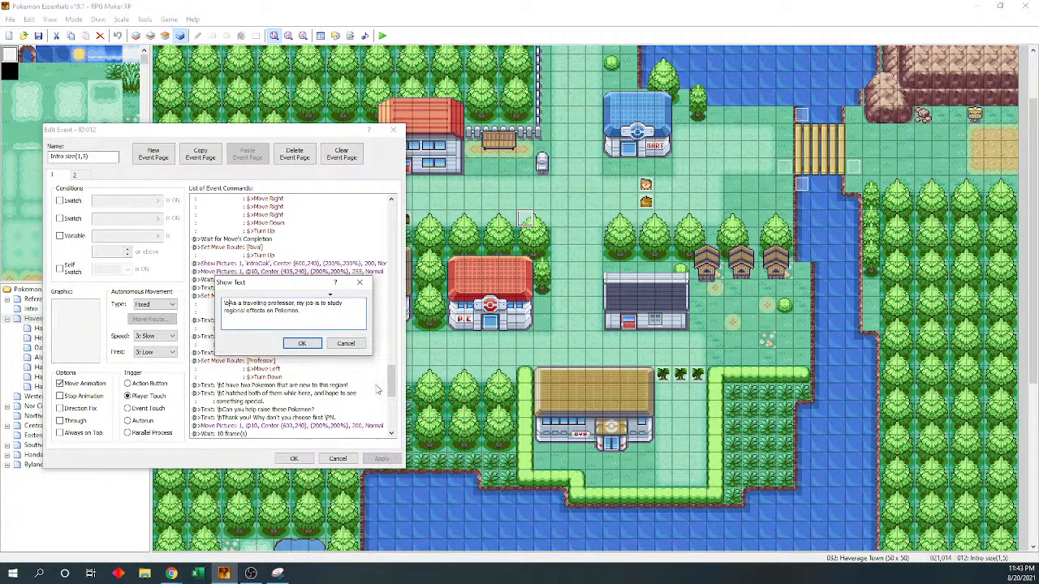
click(306, 344)
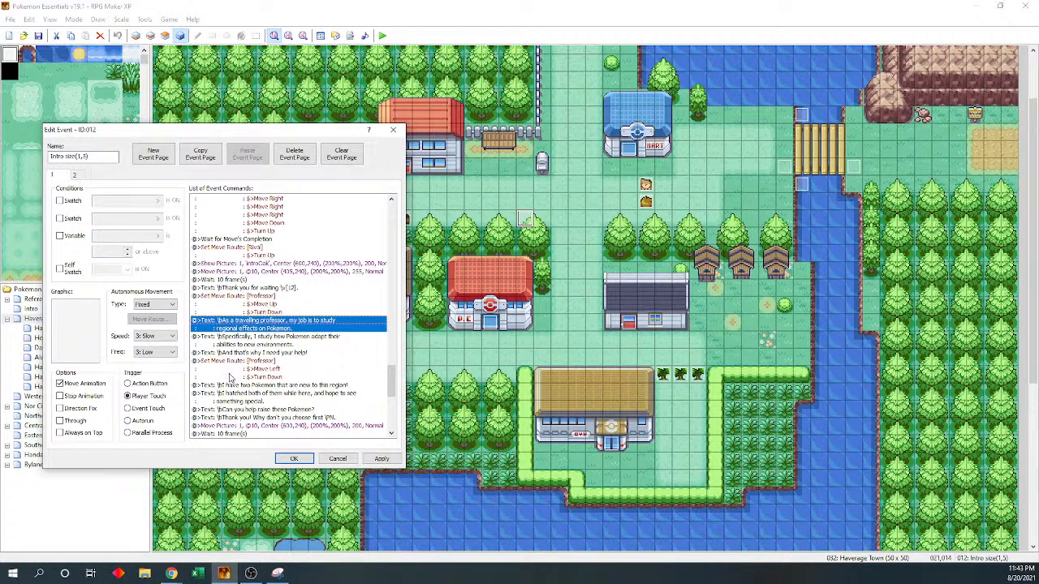
click(302, 459)
click(37, 36)
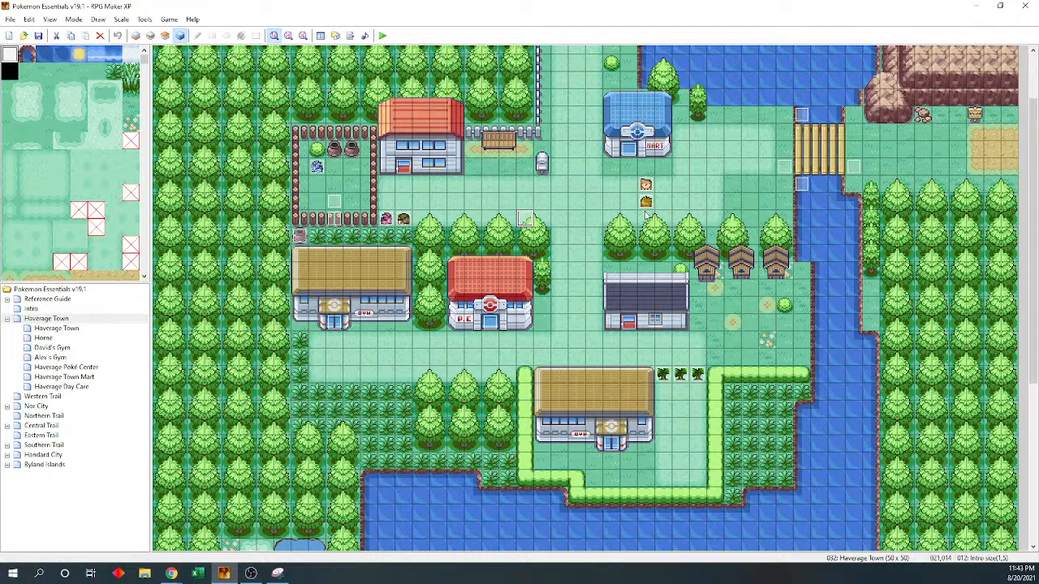
- Check the RIVAL2 Show Picture settings near the end of the Haverage Town Intro event, keep them and save the project
double_click(526, 220)
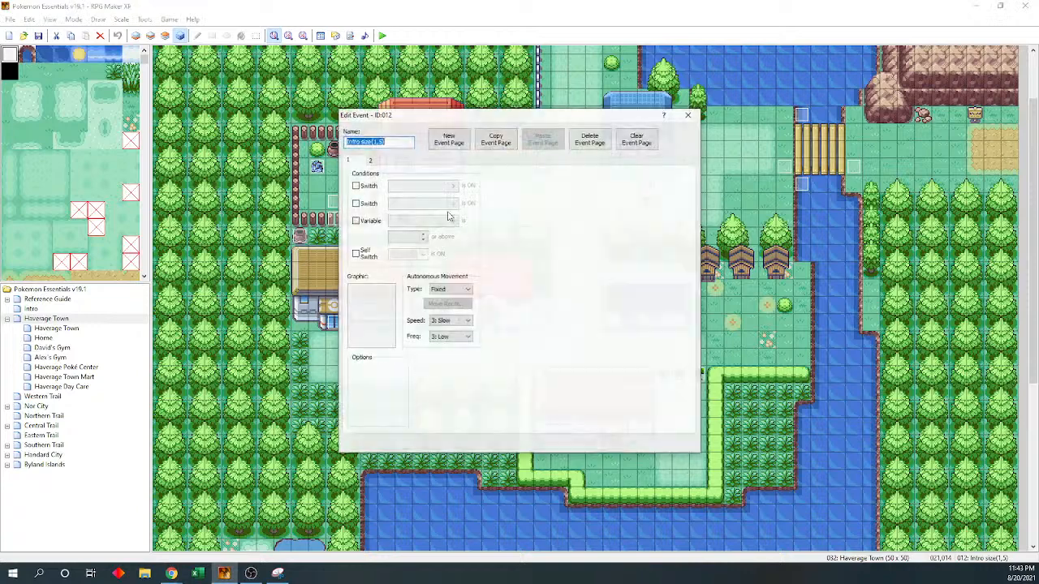
drag(535, 111, 263, 111)
drag(412, 196, 409, 393)
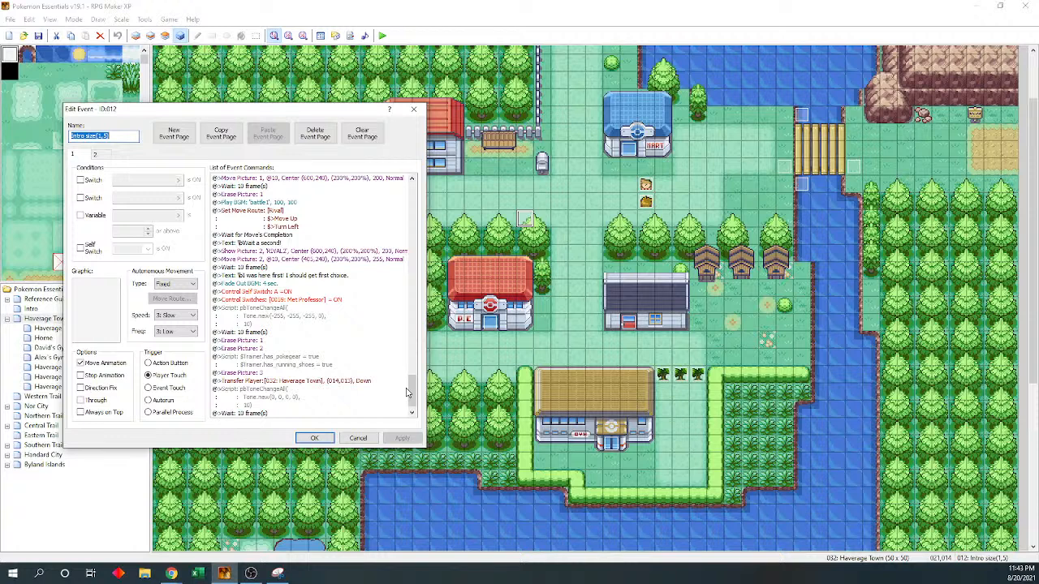
scroll(412, 392, up, 1)
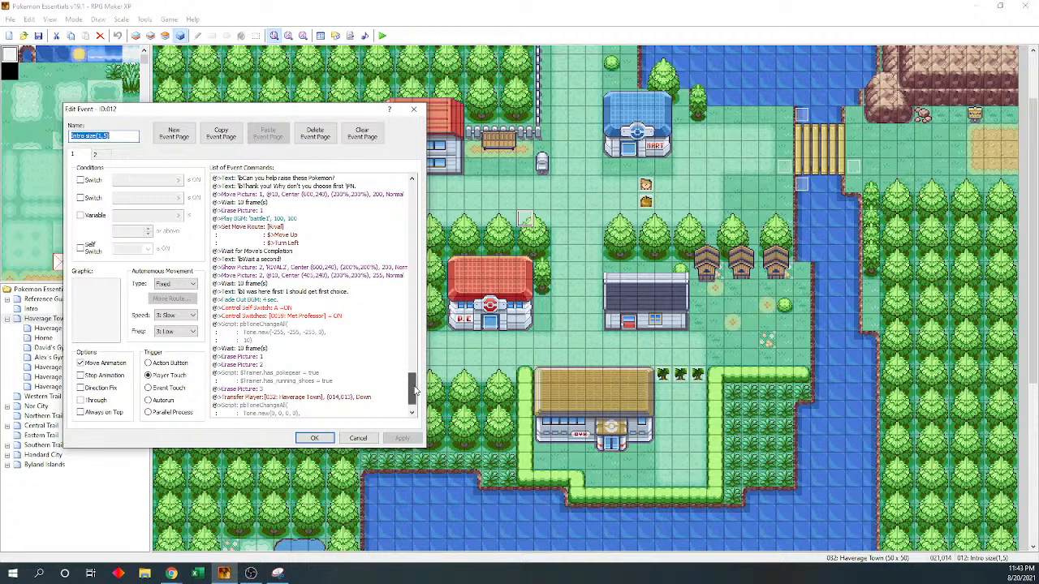
click(301, 299)
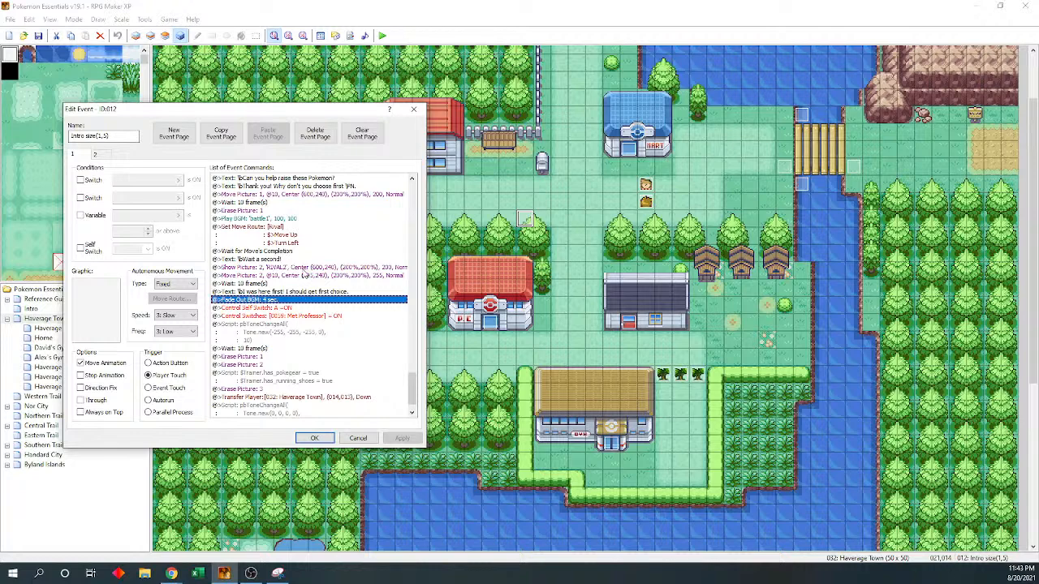
double_click(306, 269)
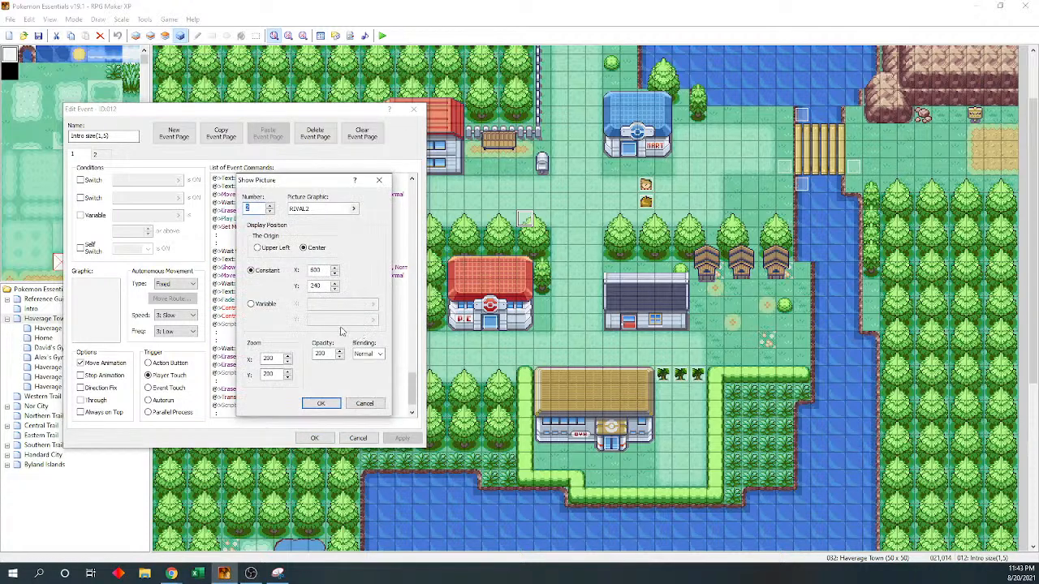
click(328, 402)
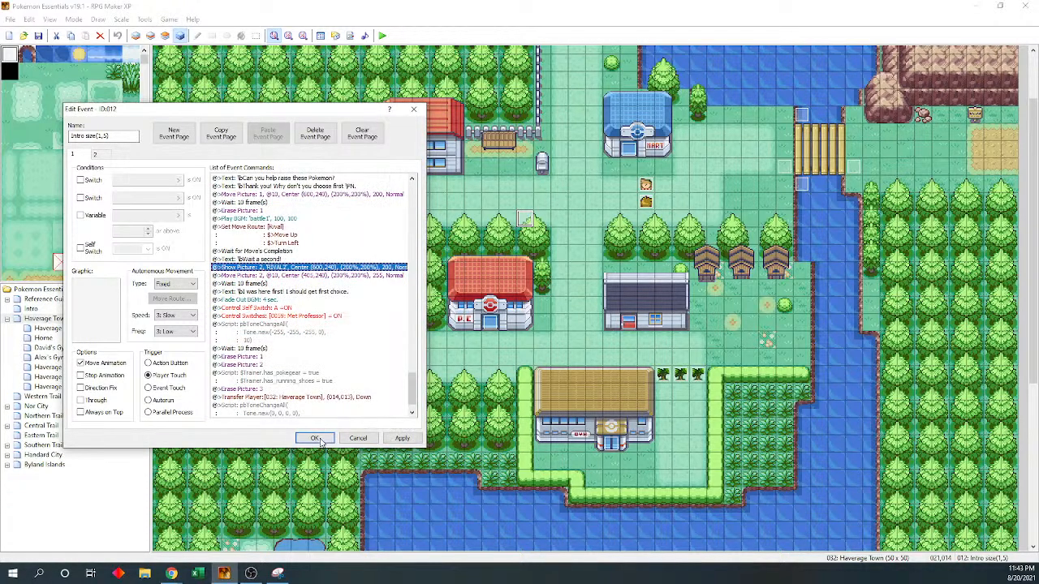
click(314, 437)
click(38, 36)
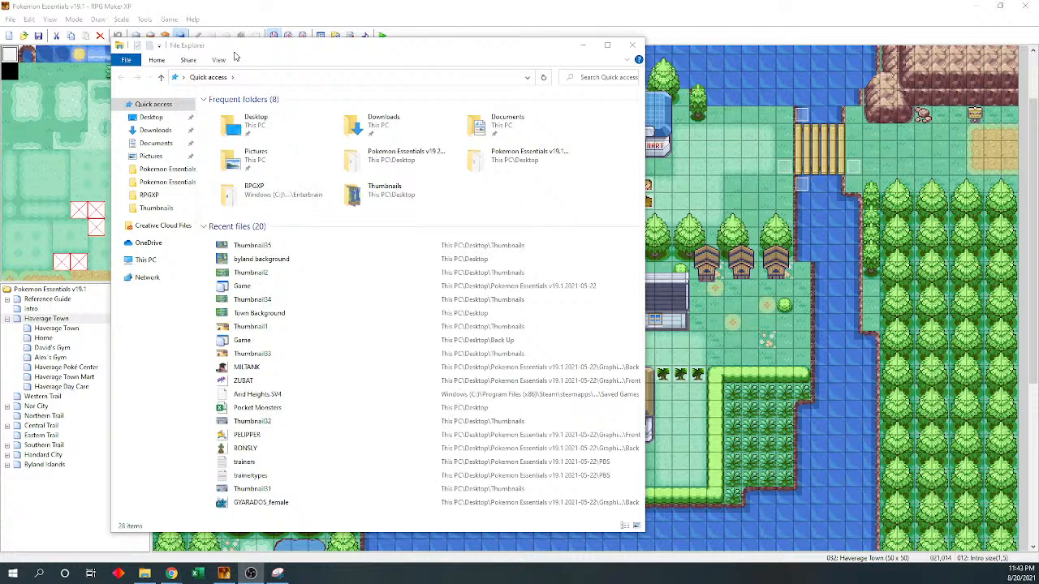
- Switch to File Explorer and look through the trainer sprites in the project's Graphics\Trainers folder
drag(242, 49, 0, 43)
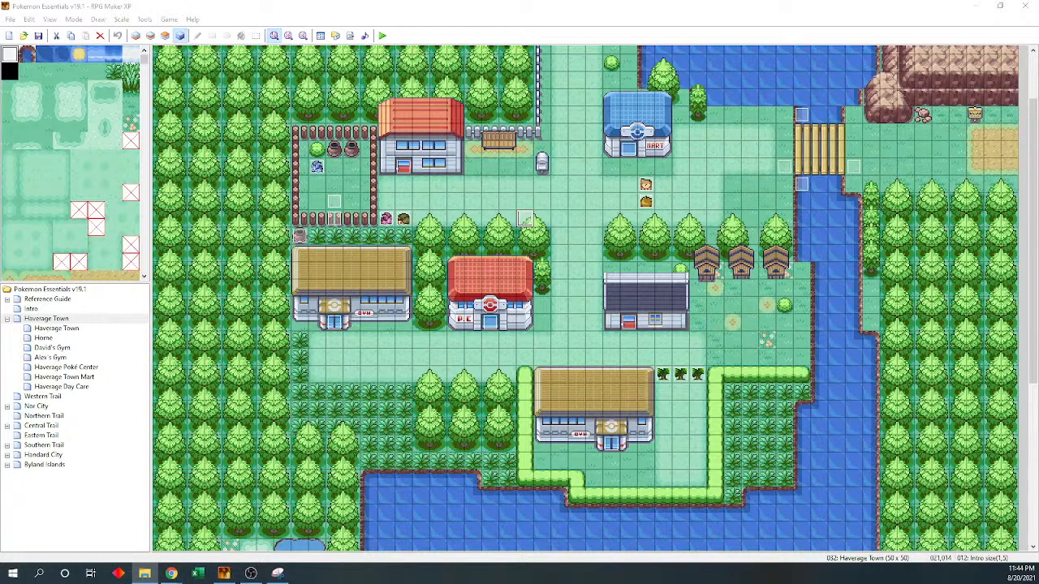
drag(0, 96, 432, 33)
scroll(431, 341, down, 3)
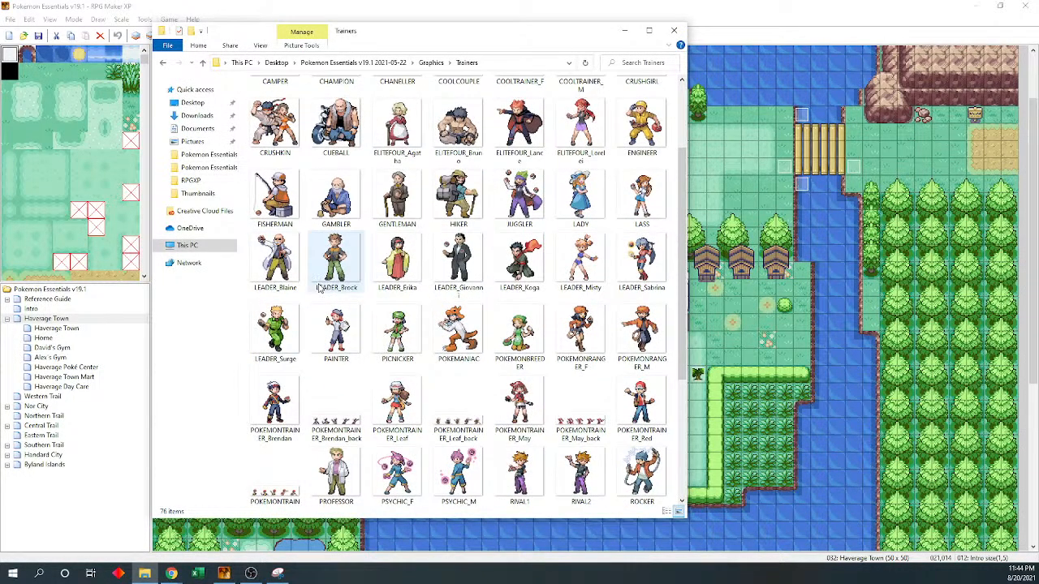
scroll(376, 322, down, 2)
scroll(376, 322, down, 2)
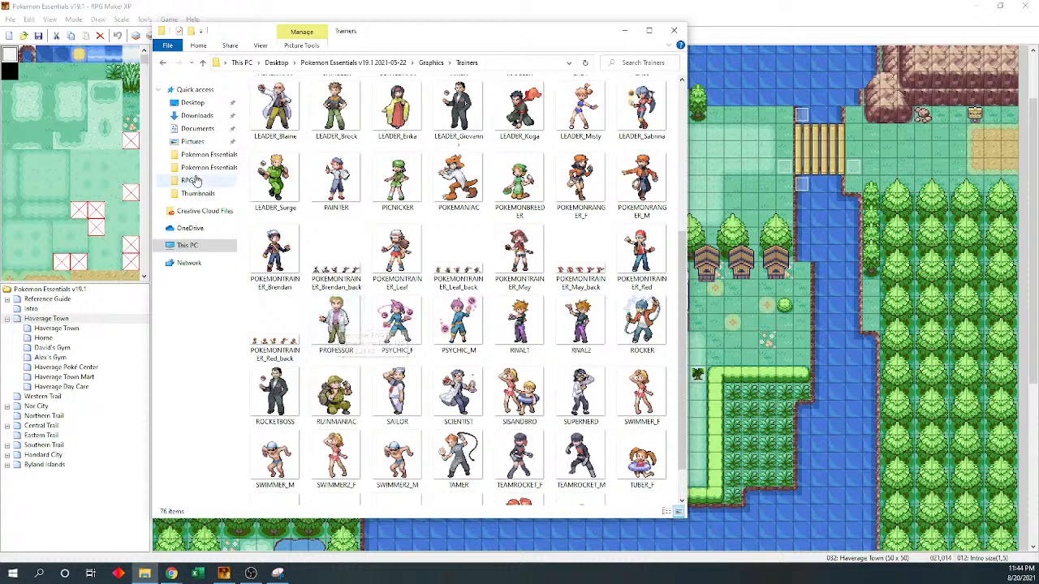
- Open the project's Graphics\Pictures folder and locate the RIVAL2 image
click(431, 62)
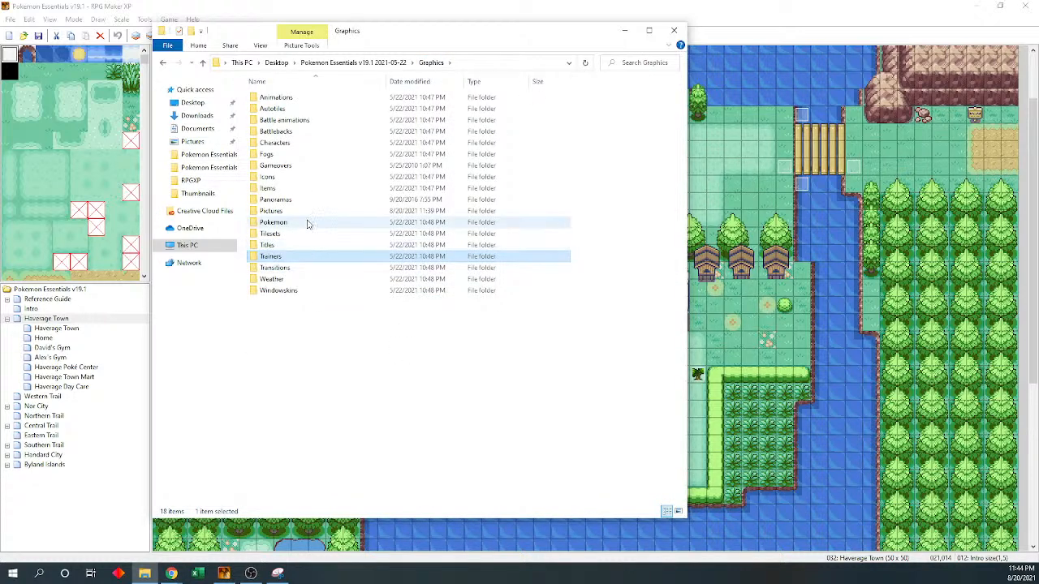
double_click(298, 212)
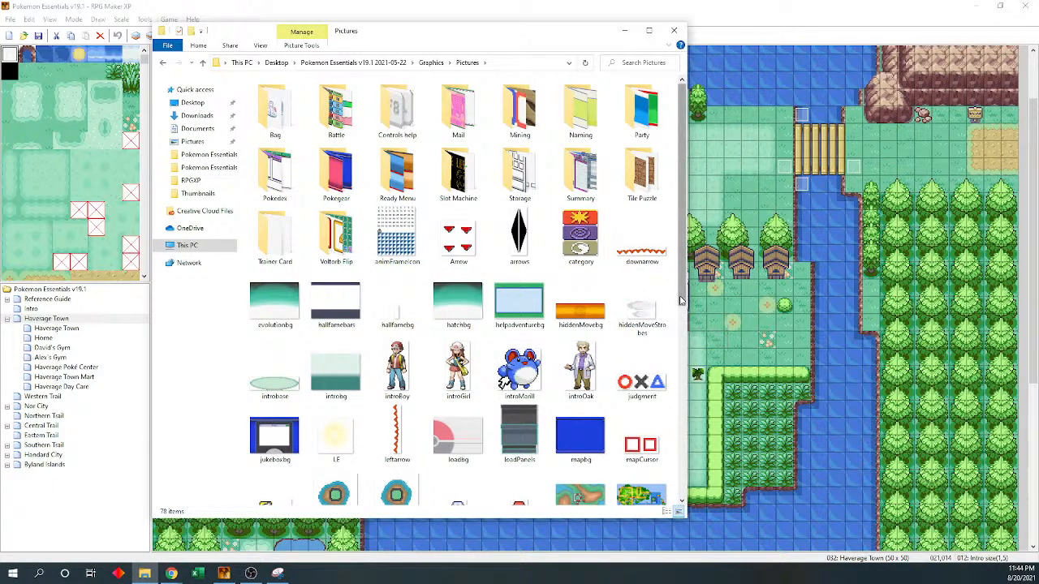
drag(681, 308, 692, 431)
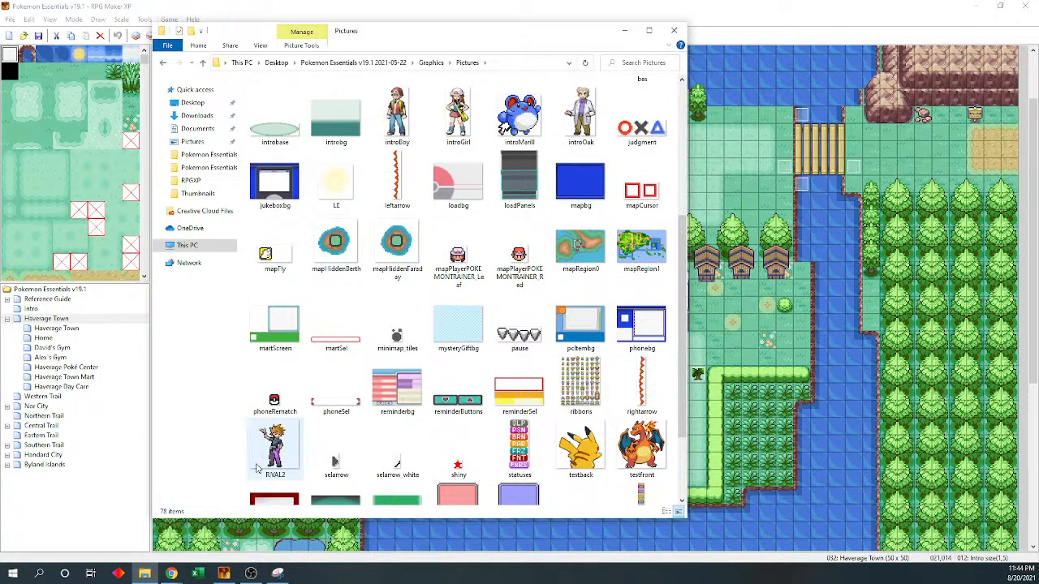
mouse_move(256, 469)
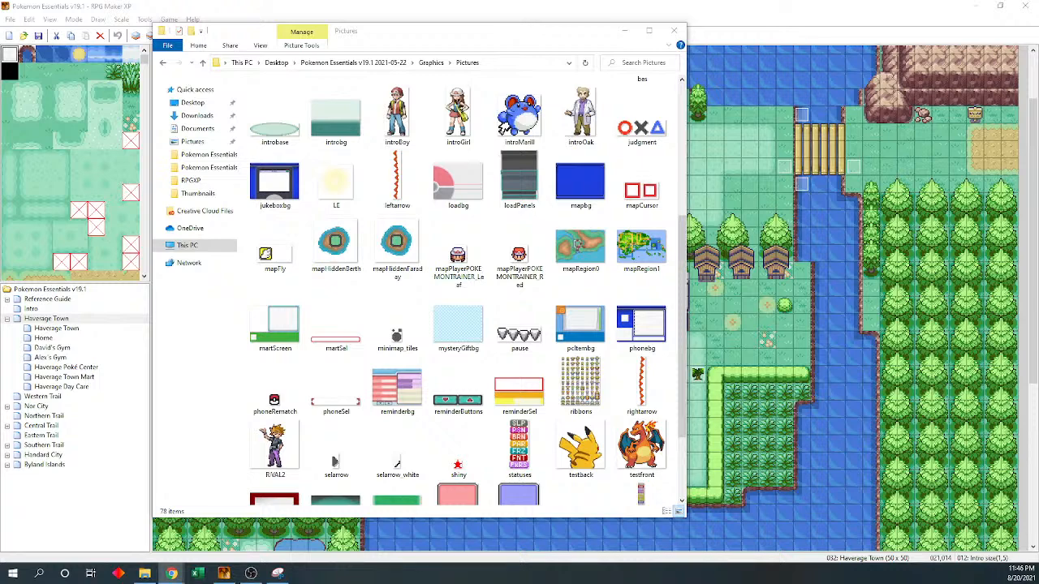
- Switch to Chrome, skip the ad on the "Tutorial 16 Oak's Intro Sprite Editing" video and dismiss the YouTube TV offer
drag(0, 55, 425, 2)
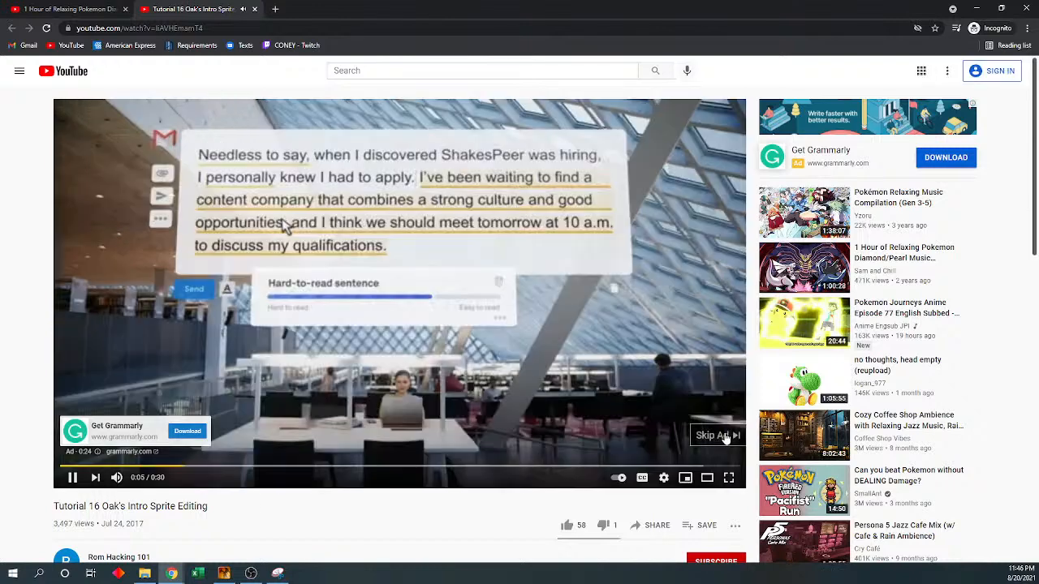
click(714, 434)
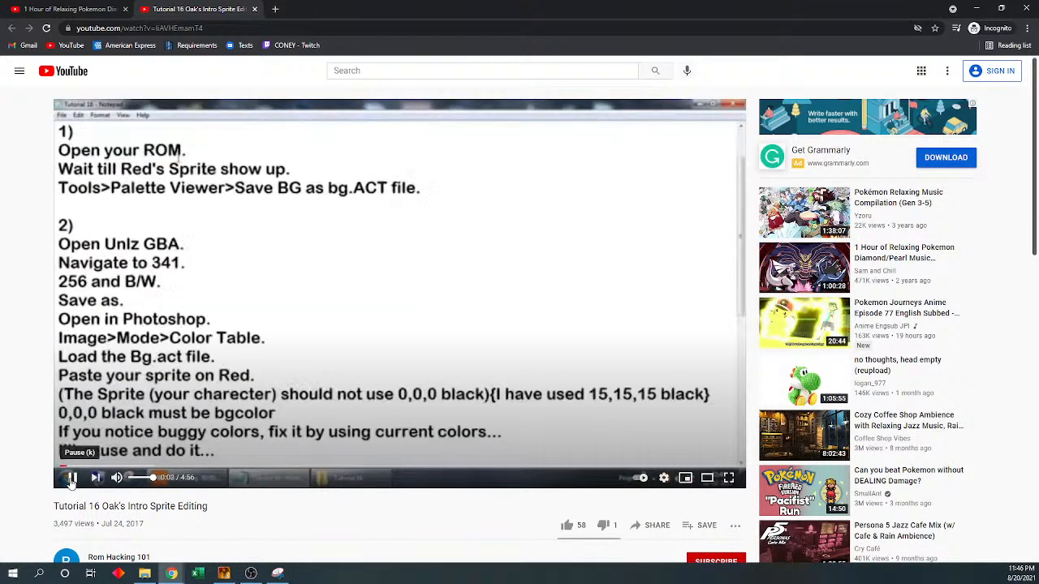
scroll(46, 476, down, 1)
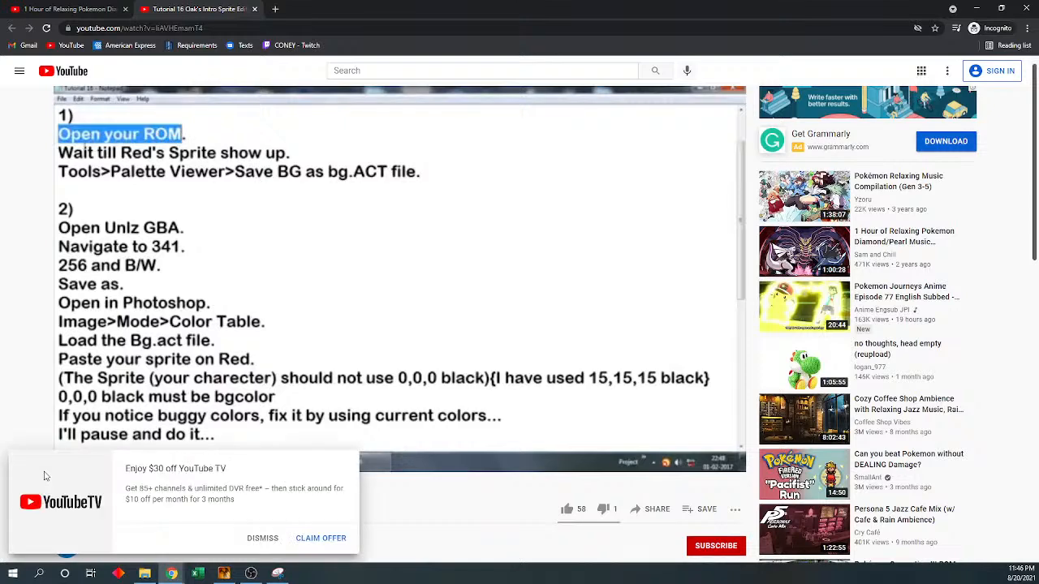
scroll(22, 378, down, 2)
scroll(162, 325, up, 2)
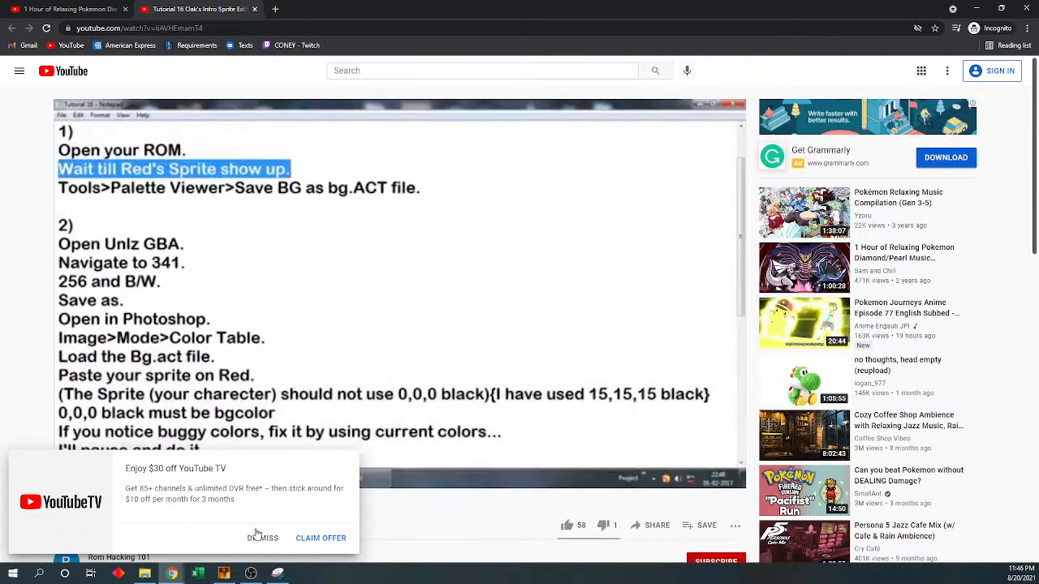
click(261, 537)
- Look over the Oak's Intro Sprite Editing video's details and comments, and pause playback
scroll(41, 454, down, 2)
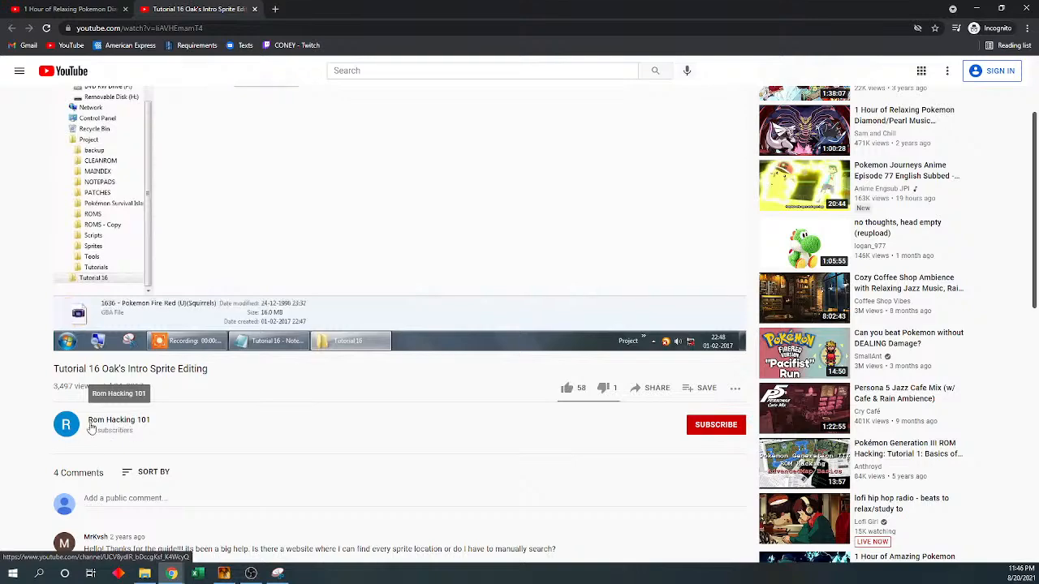
scroll(50, 430, down, 4)
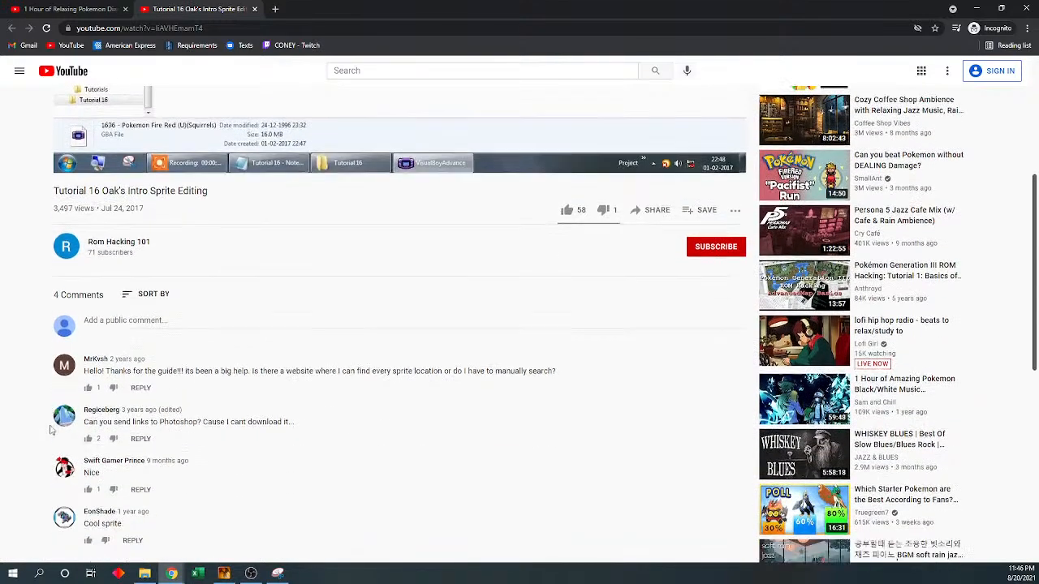
scroll(50, 430, up, 6)
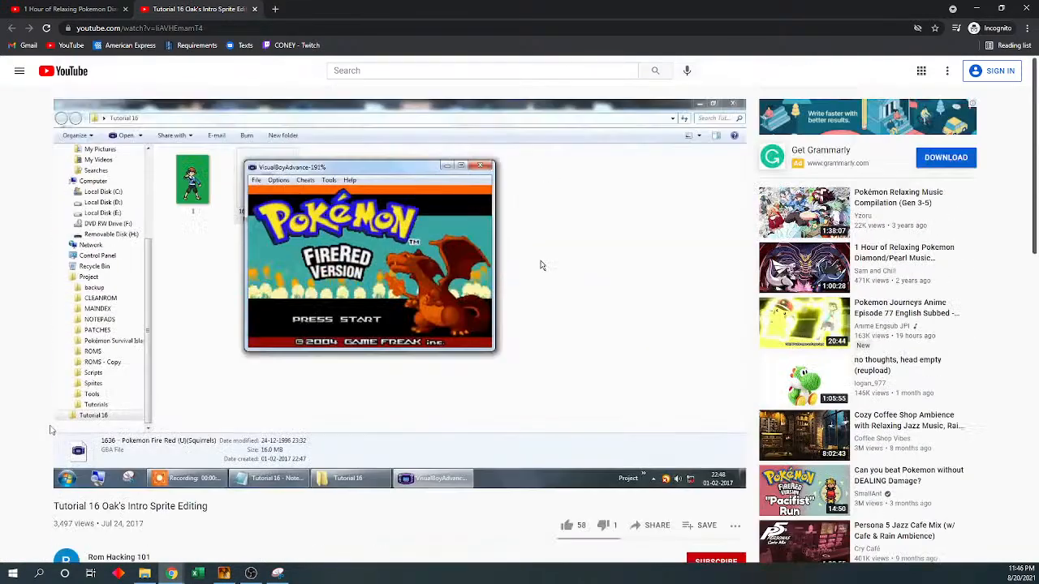
scroll(531, 165, down, 1)
scroll(127, 441, up, 1)
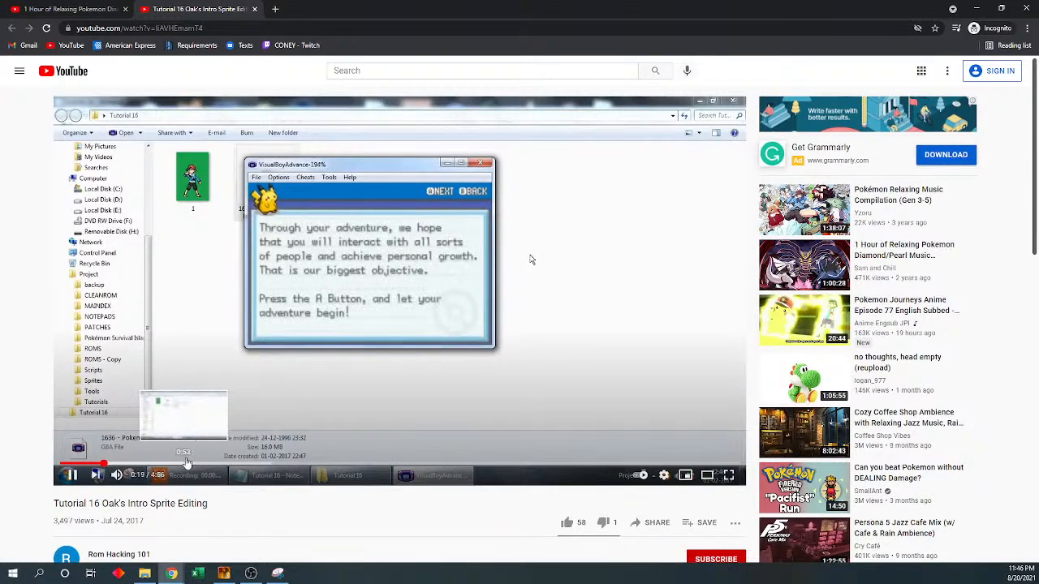
click(70, 475)
scroll(70, 475, down, 2)
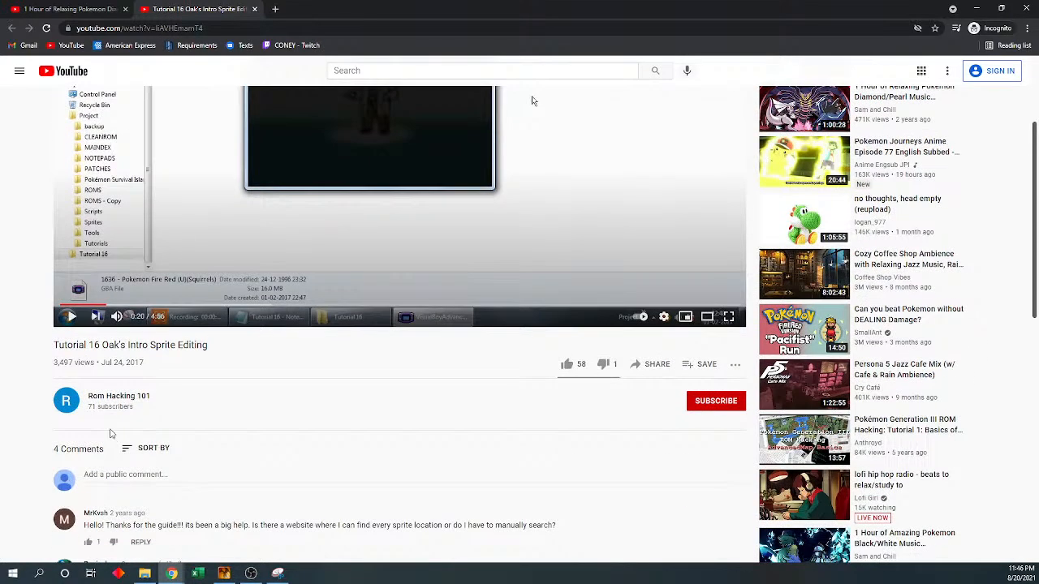
scroll(298, 429, up, 2)
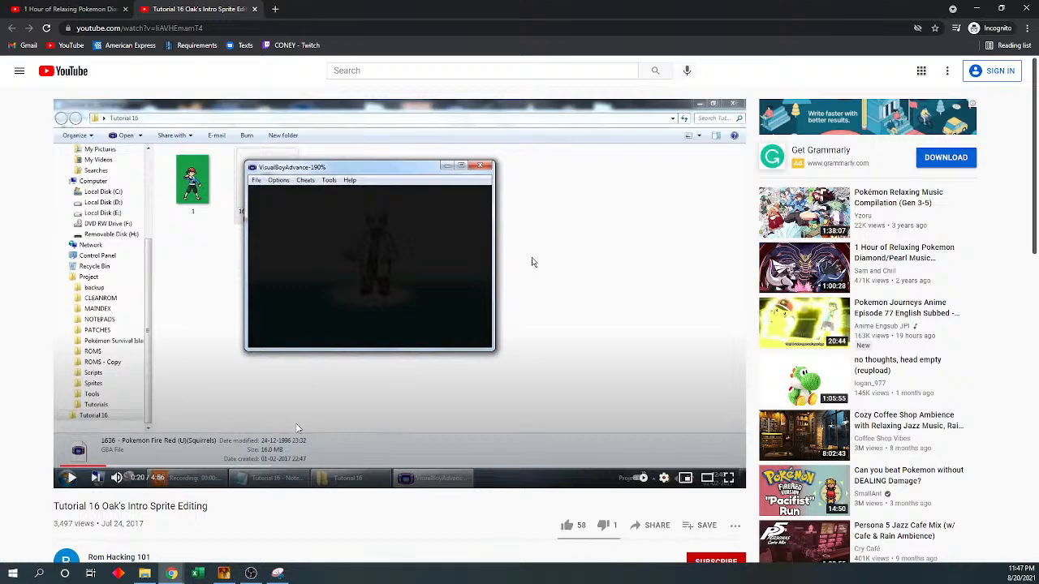
- Open the Rom Hacking 101 channel's list of videos and look through its uploaded tutorials
scroll(297, 428, down, 2)
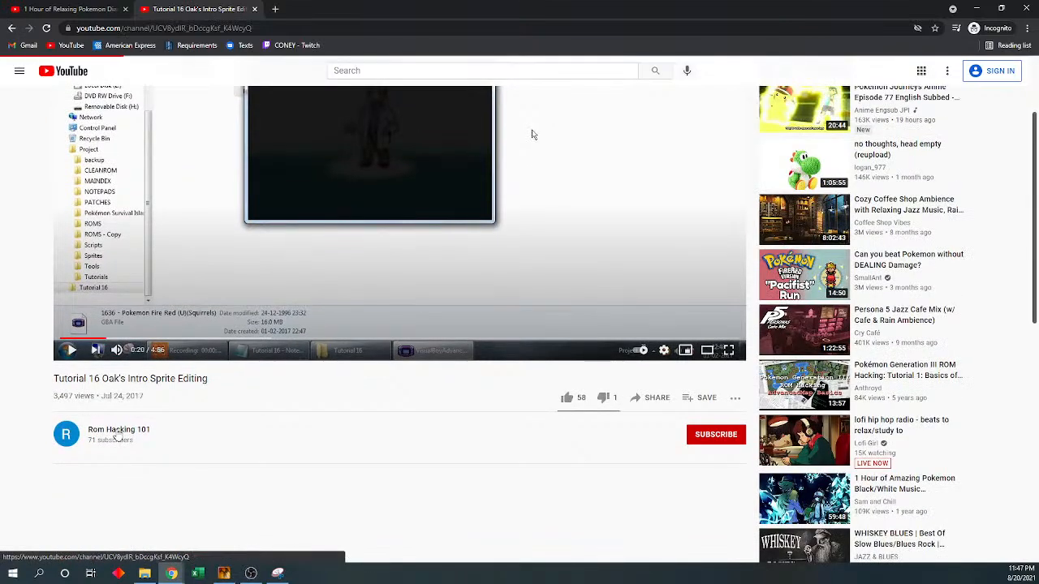
click(118, 431)
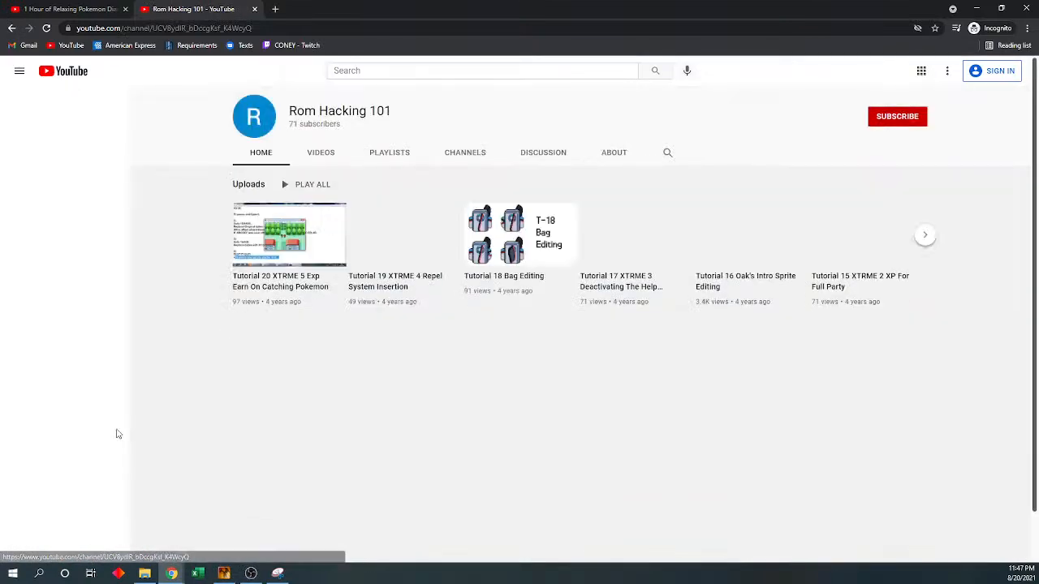
click(329, 162)
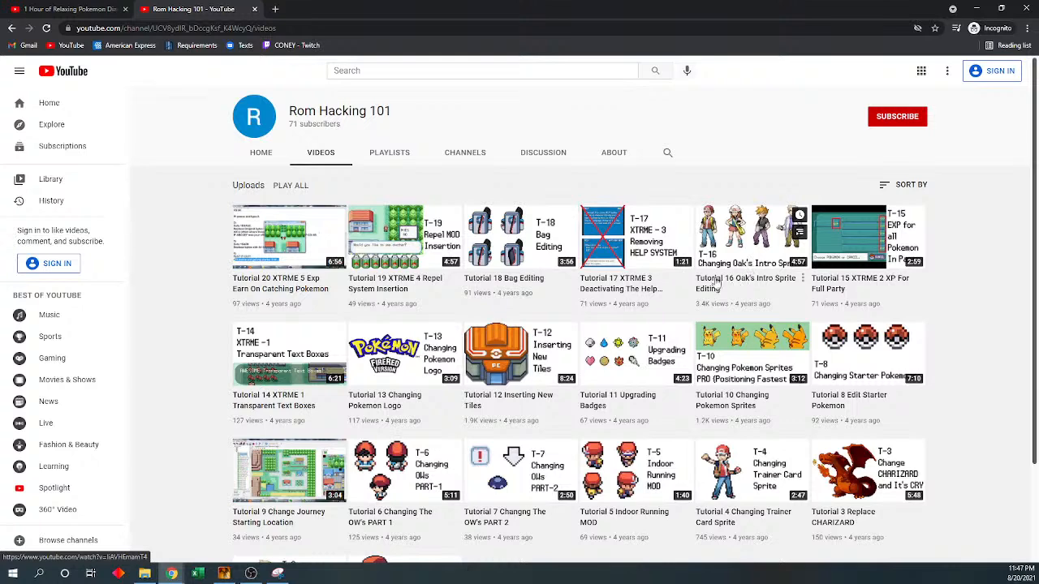
scroll(763, 235, down, 1)
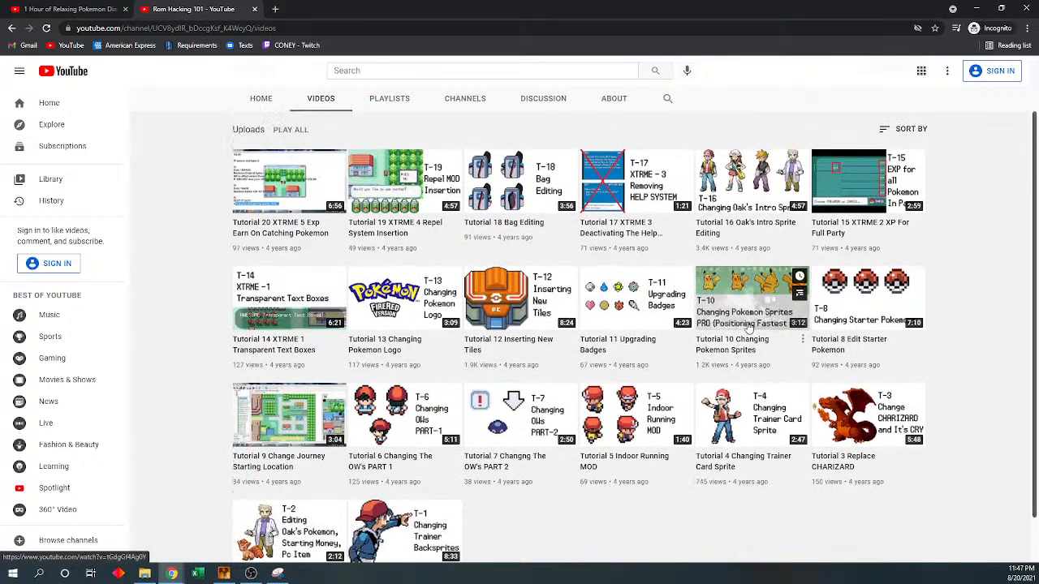
scroll(750, 211, up, 1)
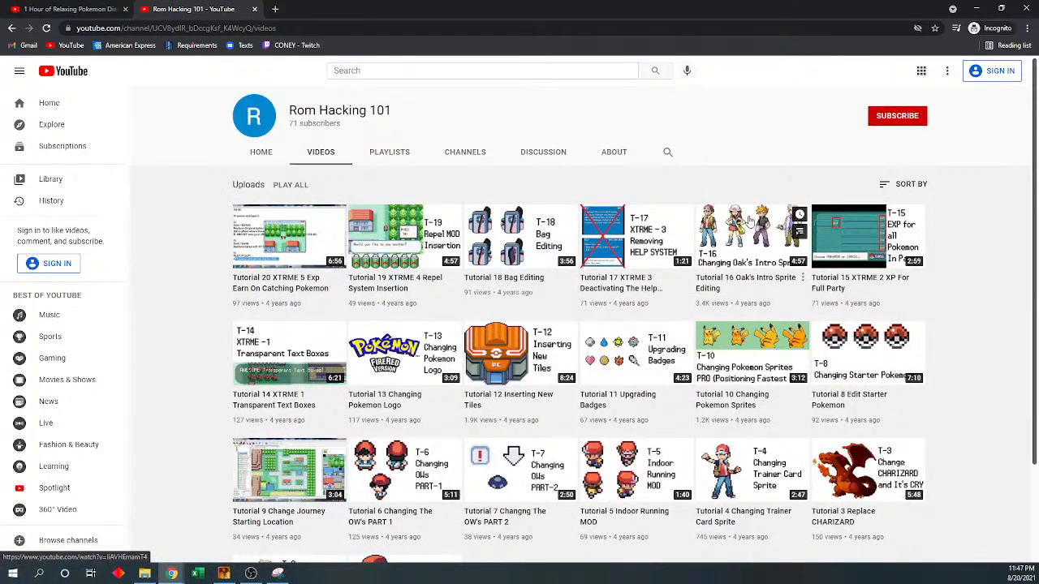
scroll(733, 308, down, 2)
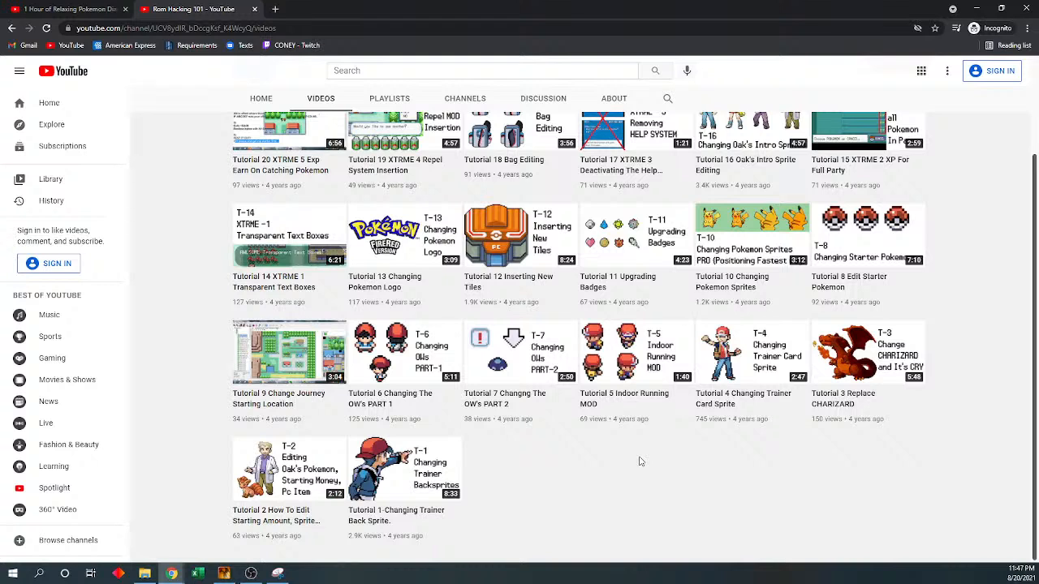
mouse_move(312, 373)
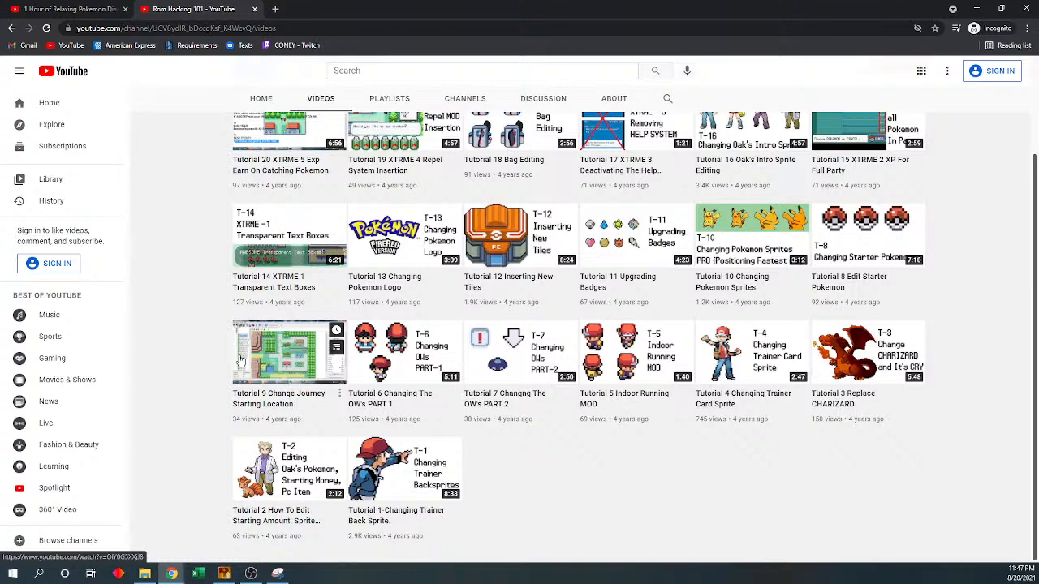
scroll(227, 349, up, 3)
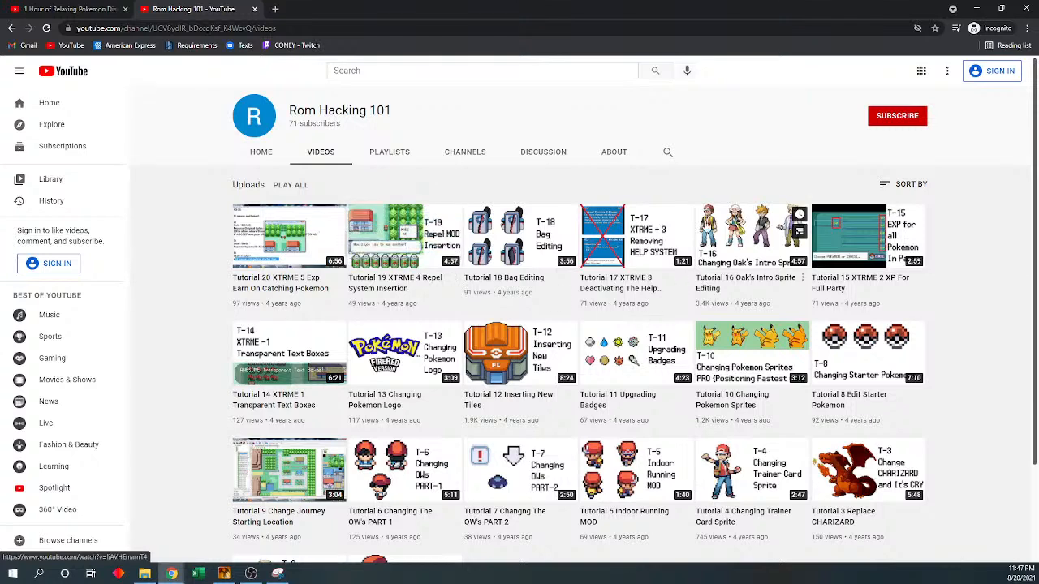
- Reopen the "Tutorial 16 Oak's Intro Sprite Editing" video, skip ahead to about 1:37 and pause it
click(709, 225)
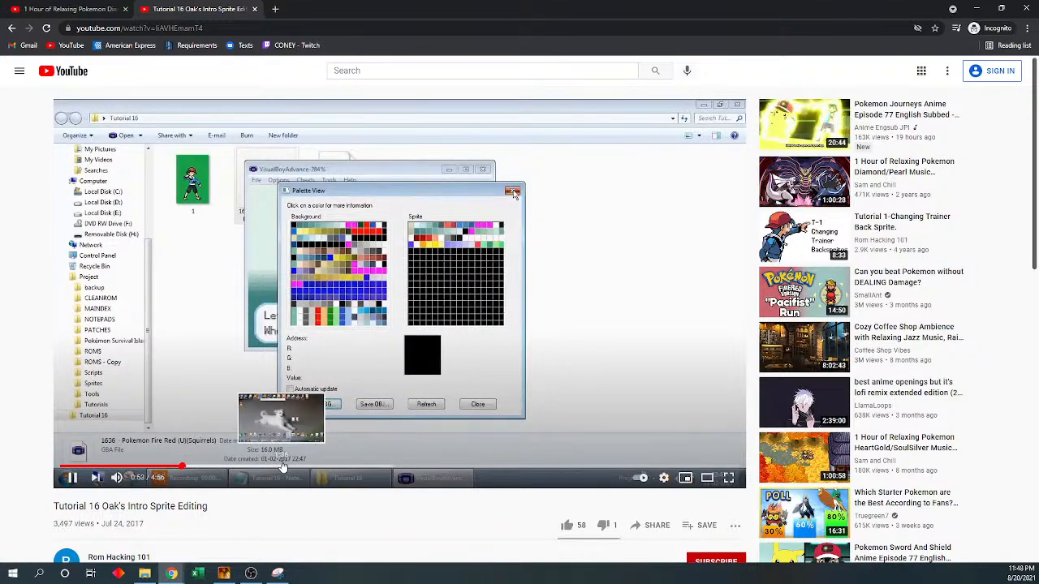
click(283, 465)
right_click(282, 465)
click(282, 465)
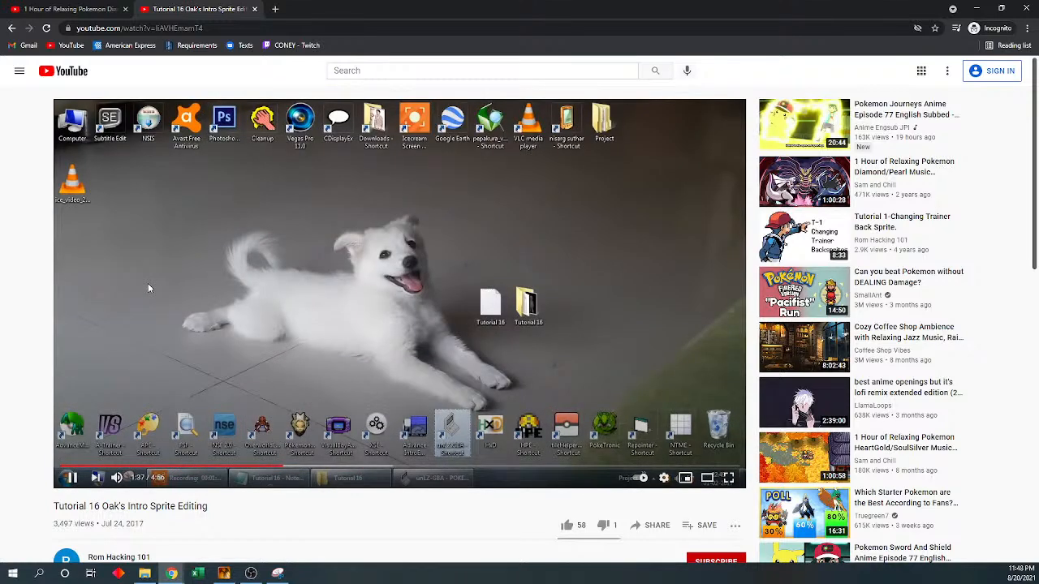
click(148, 285)
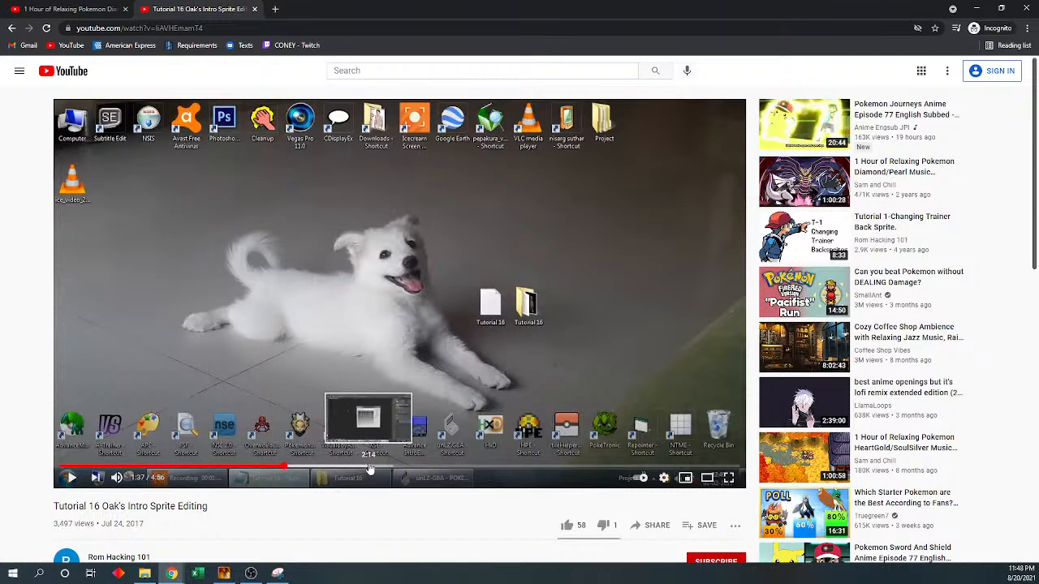
- Look over the comments under the Oak's Intro Sprite Editing video
scroll(302, 406, down, 3)
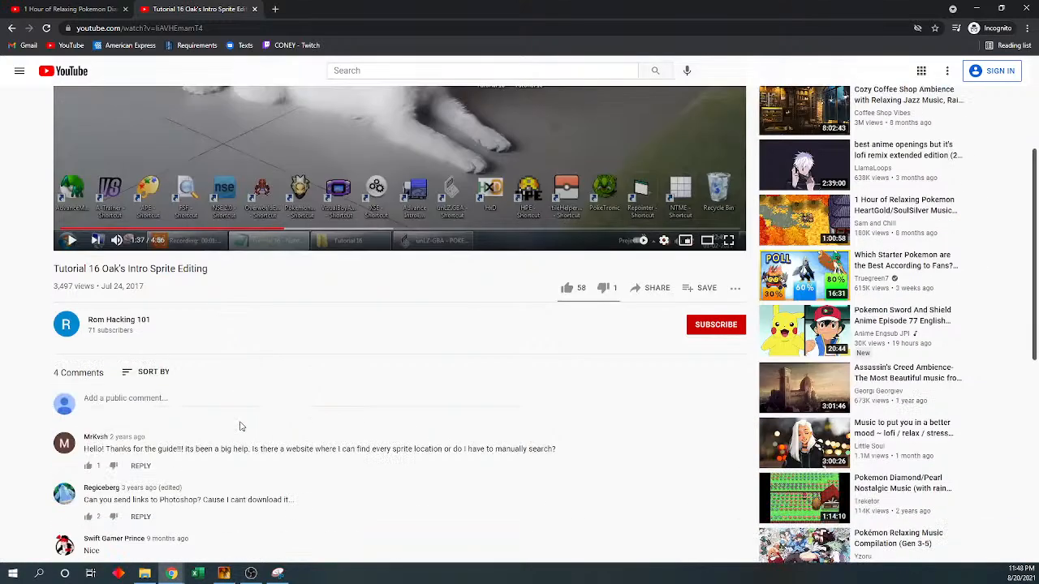
scroll(283, 382, down, 3)
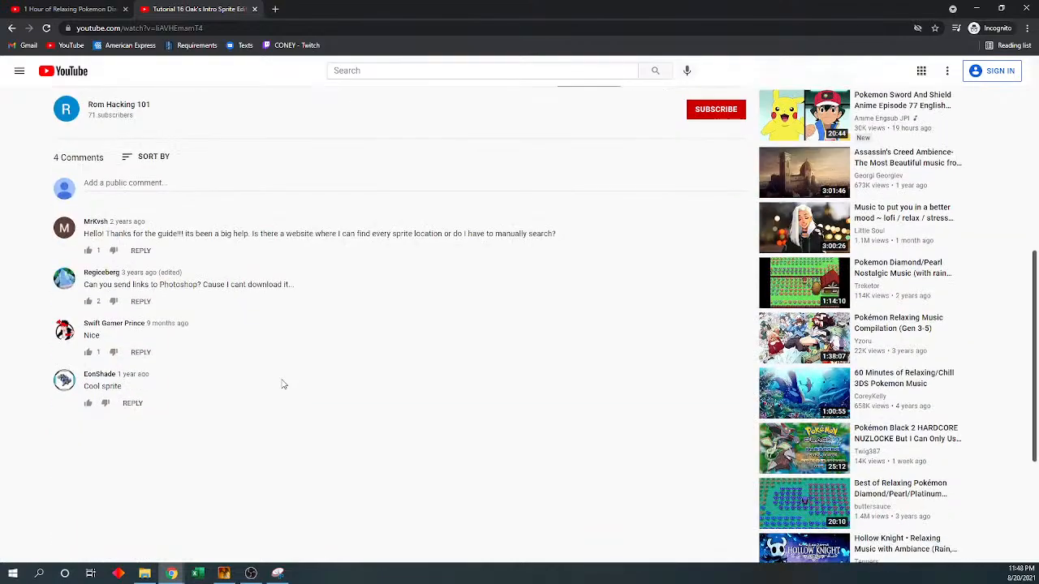
scroll(192, 273, up, 1)
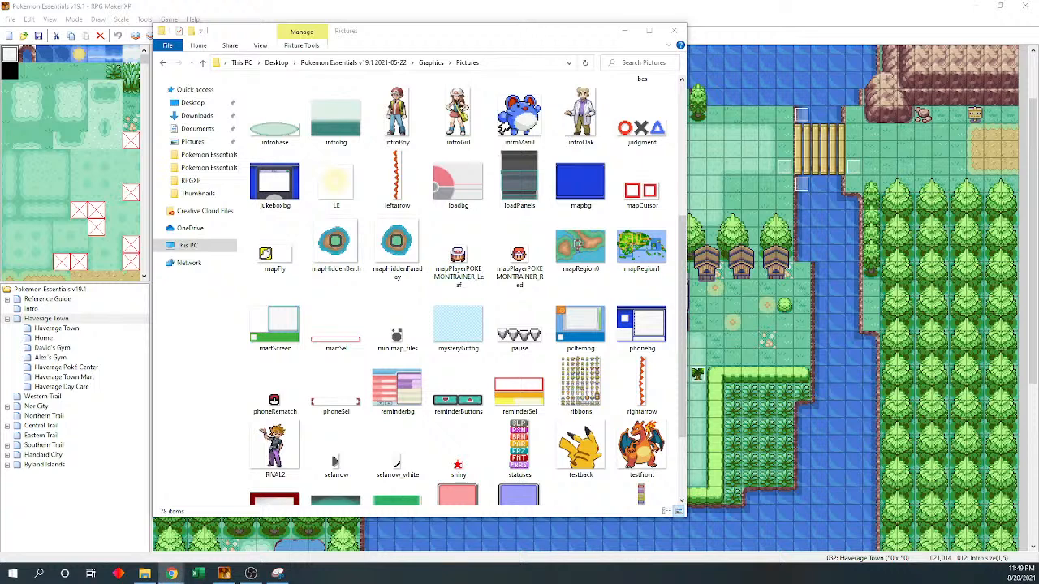
- Return to RPG Maker XP, closing the Pictures folder window, and open Haverage Town's Intro event with its command list moved clear of the map's centre
key(alt+Tab)
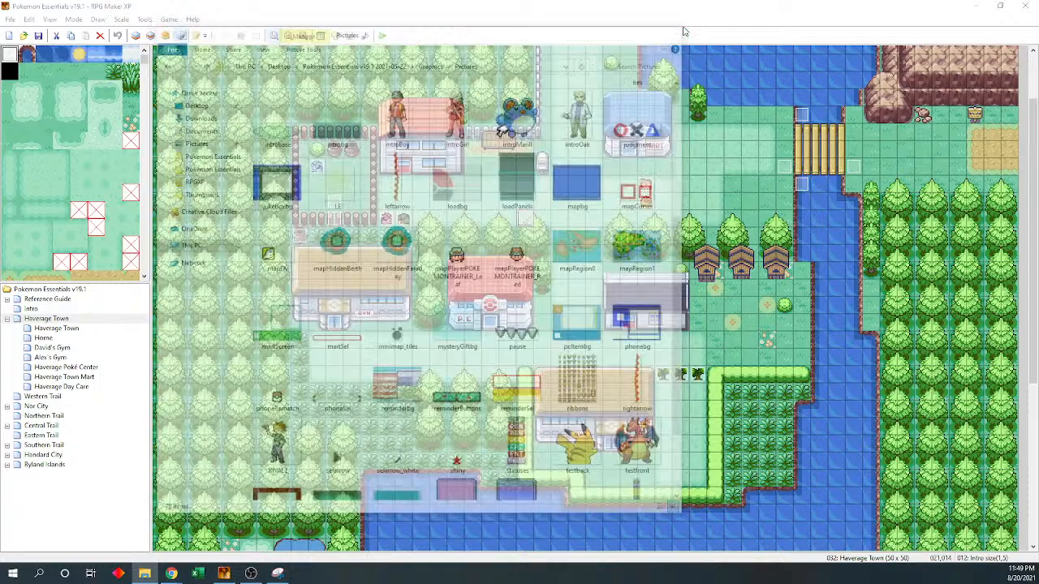
click(673, 30)
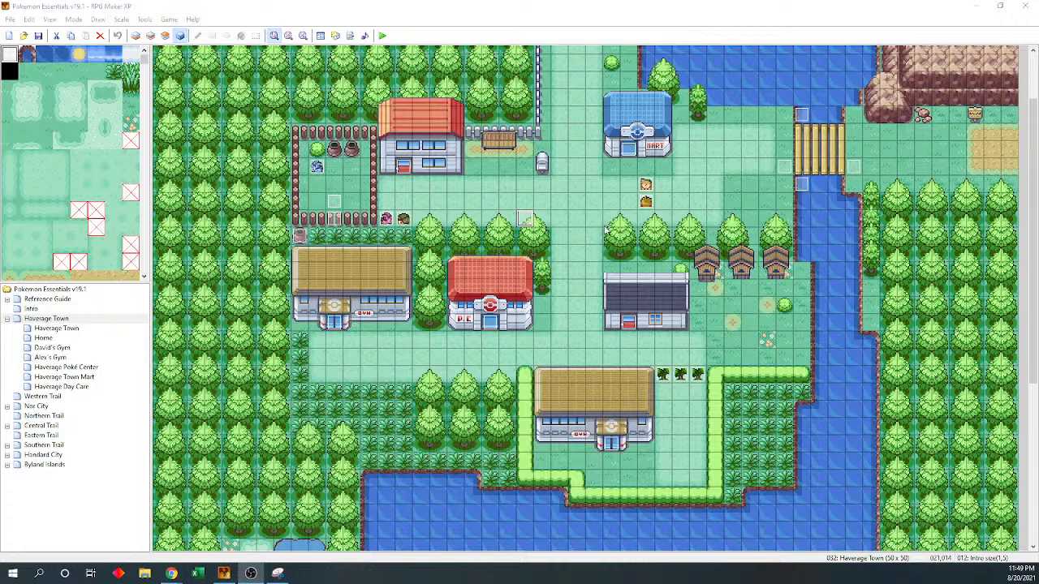
double_click(526, 219)
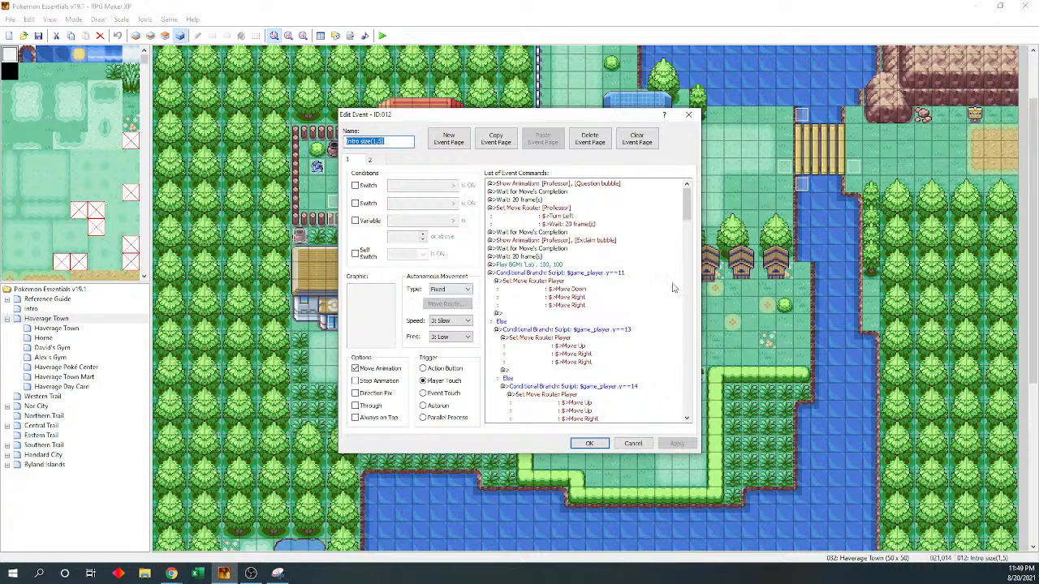
drag(689, 205, 689, 349)
drag(572, 117, 290, 122)
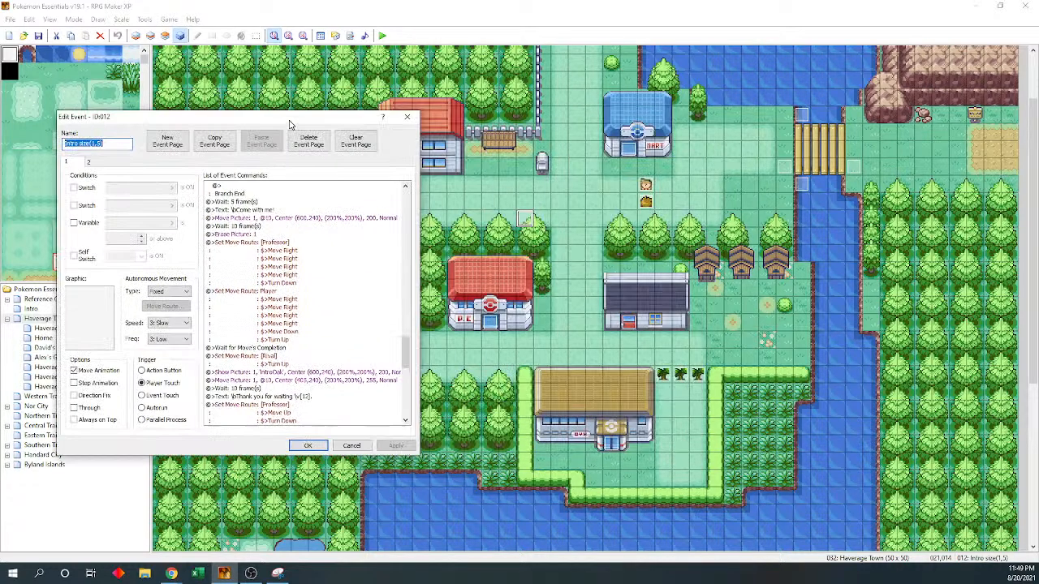
- Review the Intro event's commands from the professor's speech through the rival's interruption to the closing screen fade
drag(404, 358, 407, 376)
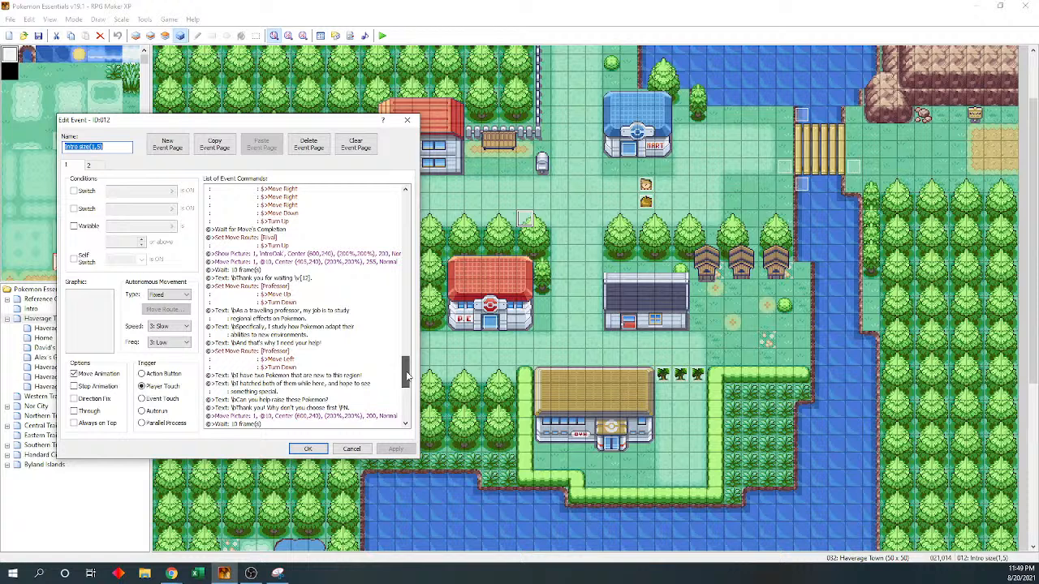
drag(406, 376, 406, 387)
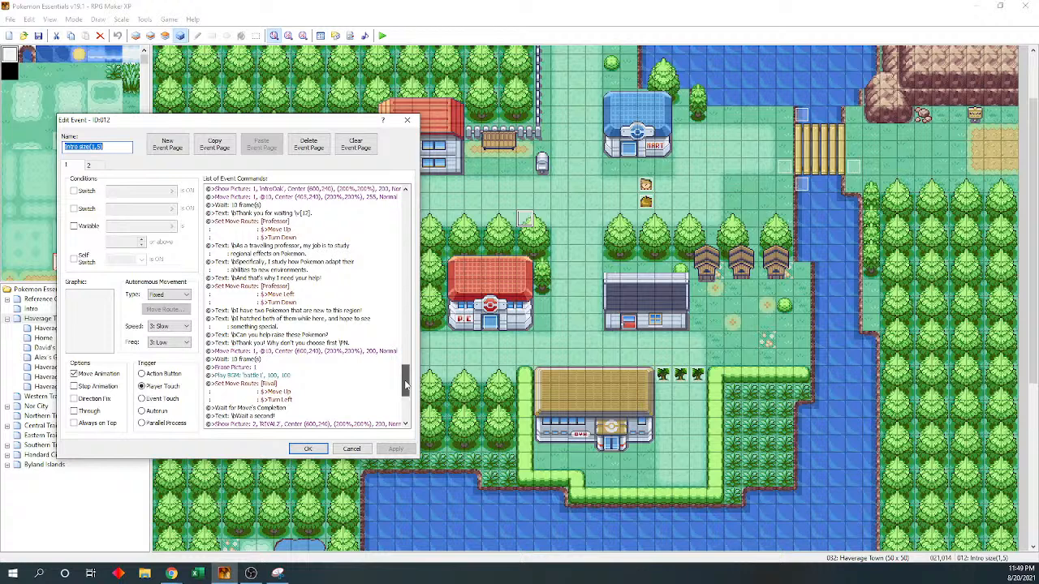
click(313, 338)
click(313, 344)
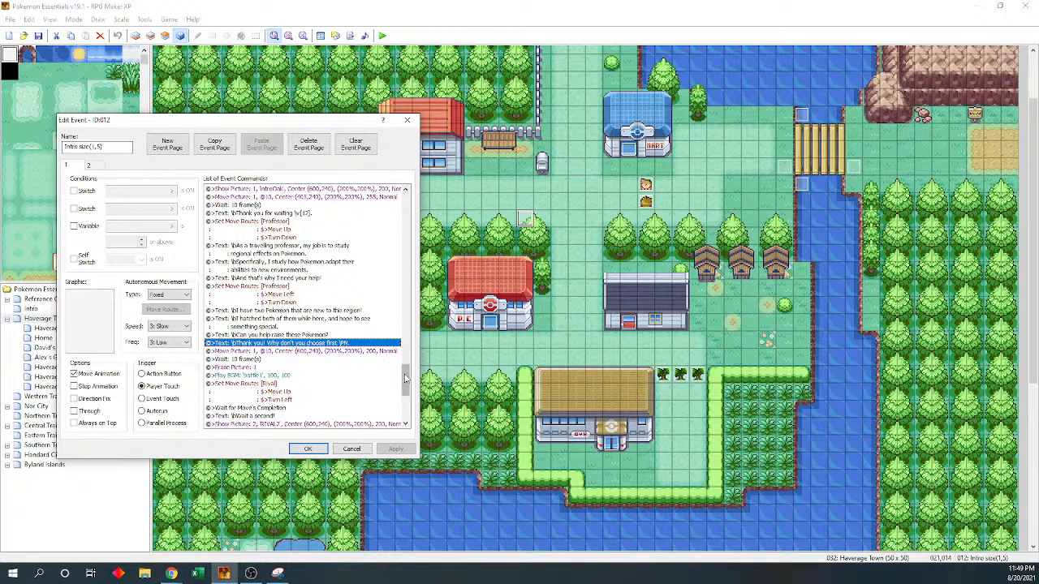
drag(406, 376, 405, 389)
click(313, 270)
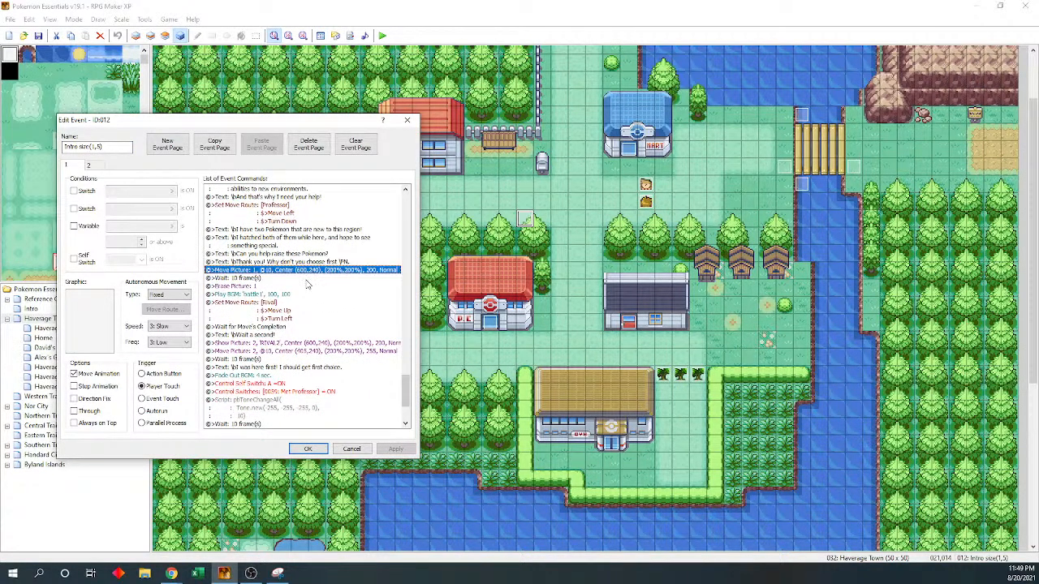
click(306, 302)
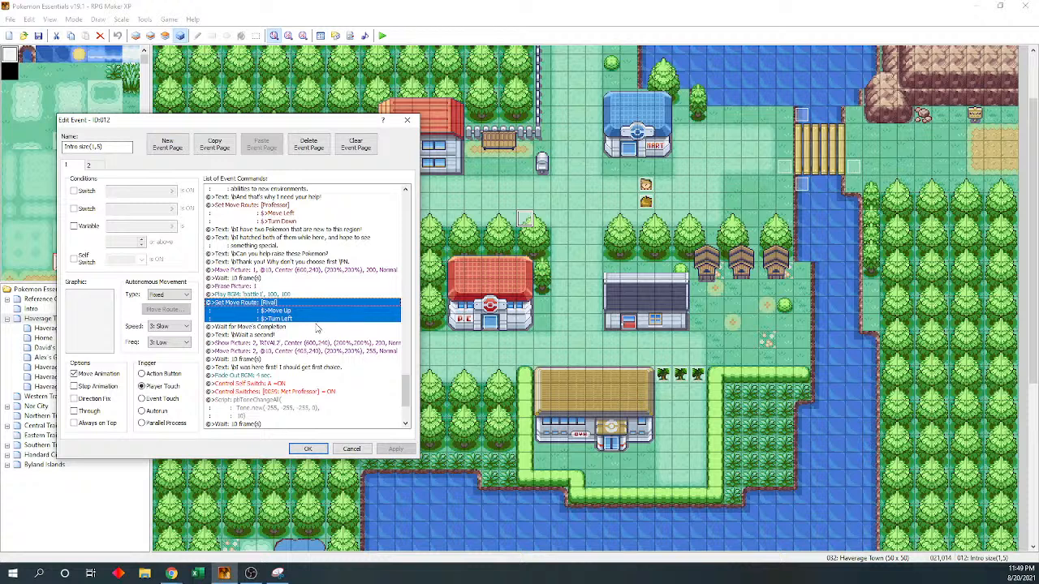
click(316, 327)
click(314, 335)
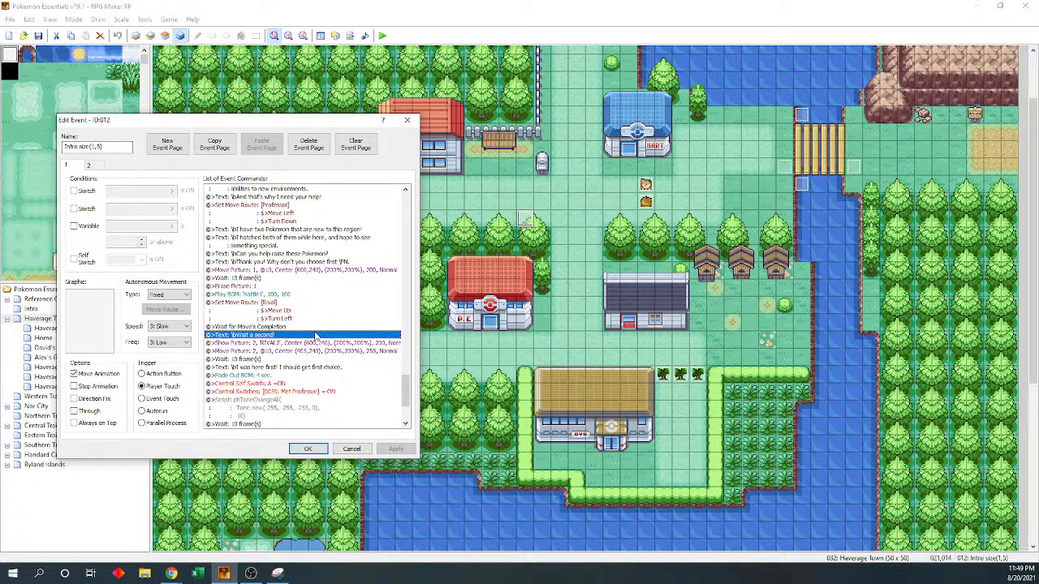
click(316, 343)
click(315, 351)
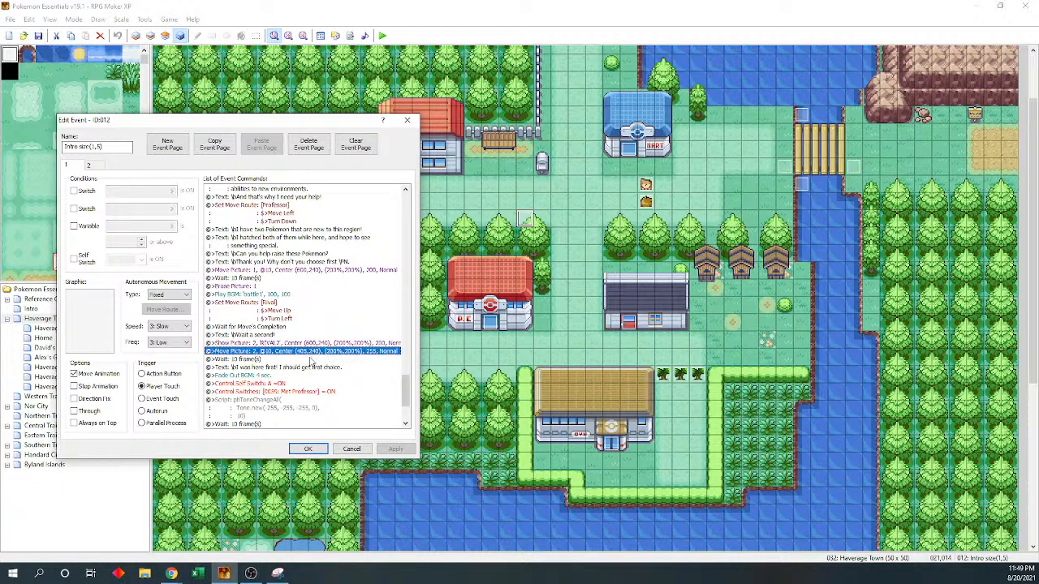
click(311, 360)
click(313, 368)
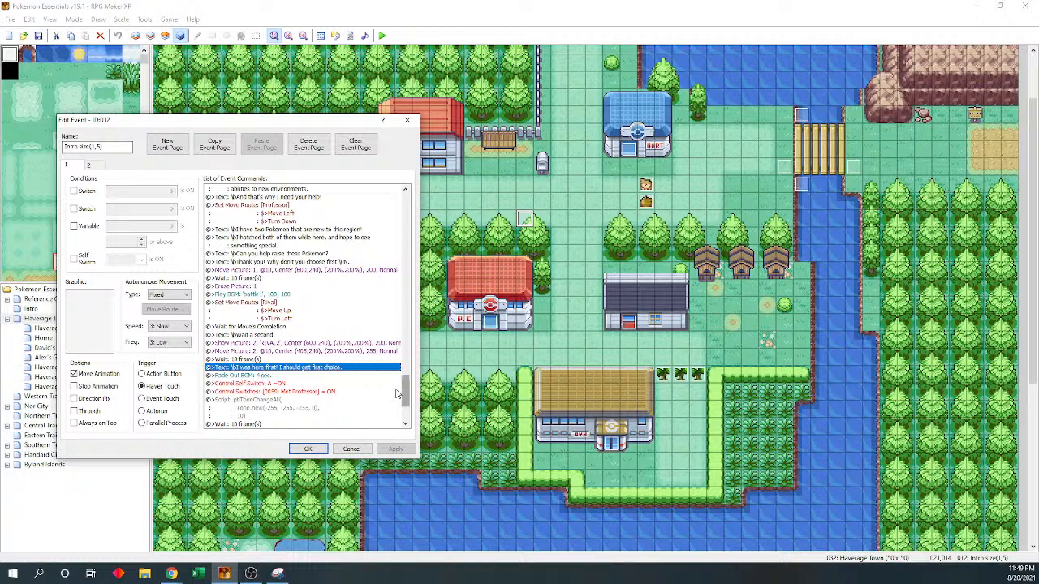
scroll(398, 393, down, 2)
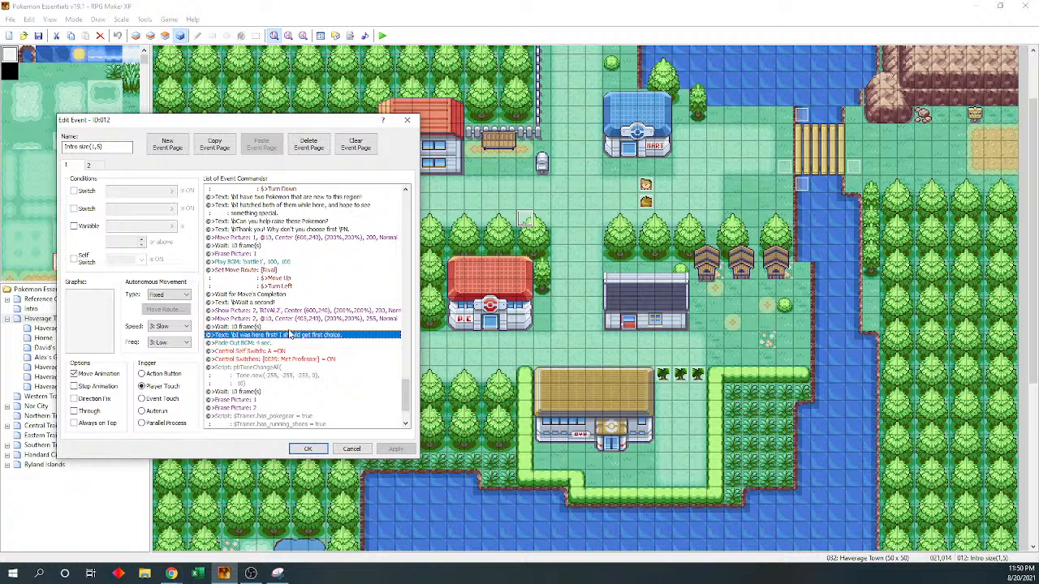
- Copy the professor's IntroOak Show Picture, Move Picture and 10-frame Wait commands to just before the Fade Out BGM command
click(278, 343)
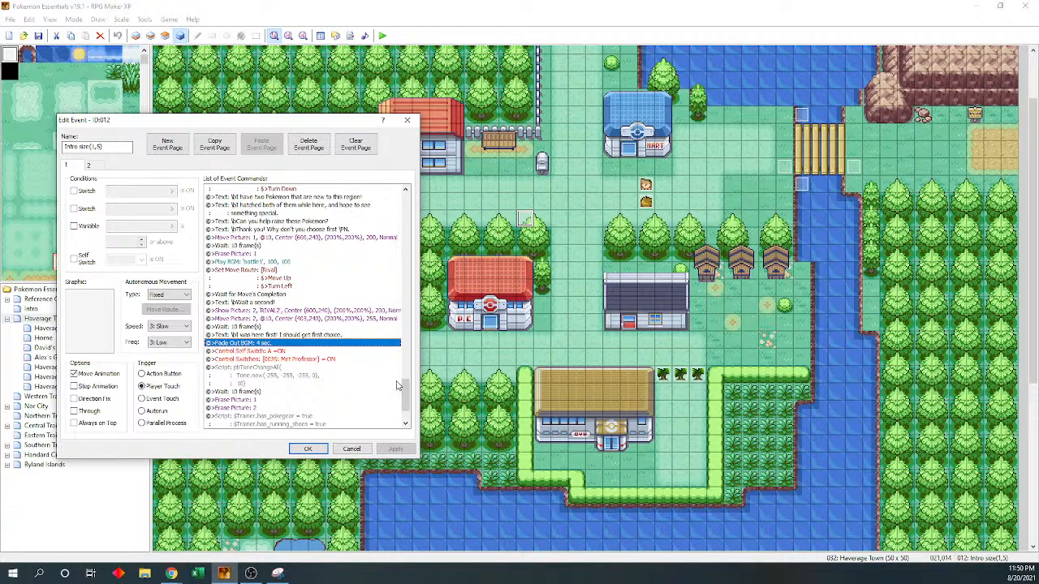
drag(405, 395, 410, 357)
click(326, 271)
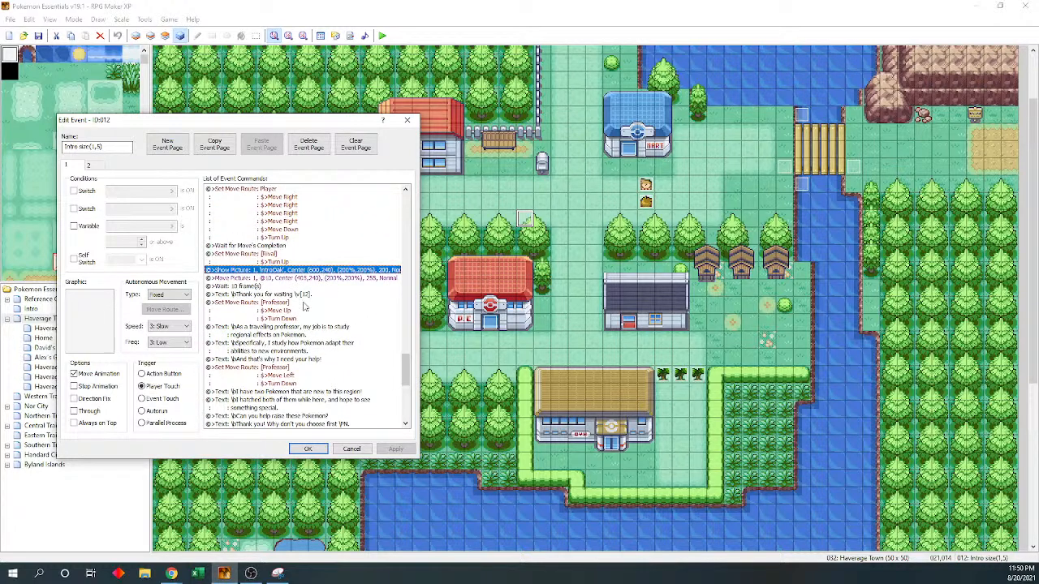
key(shift+Down)
key(shift+Down)
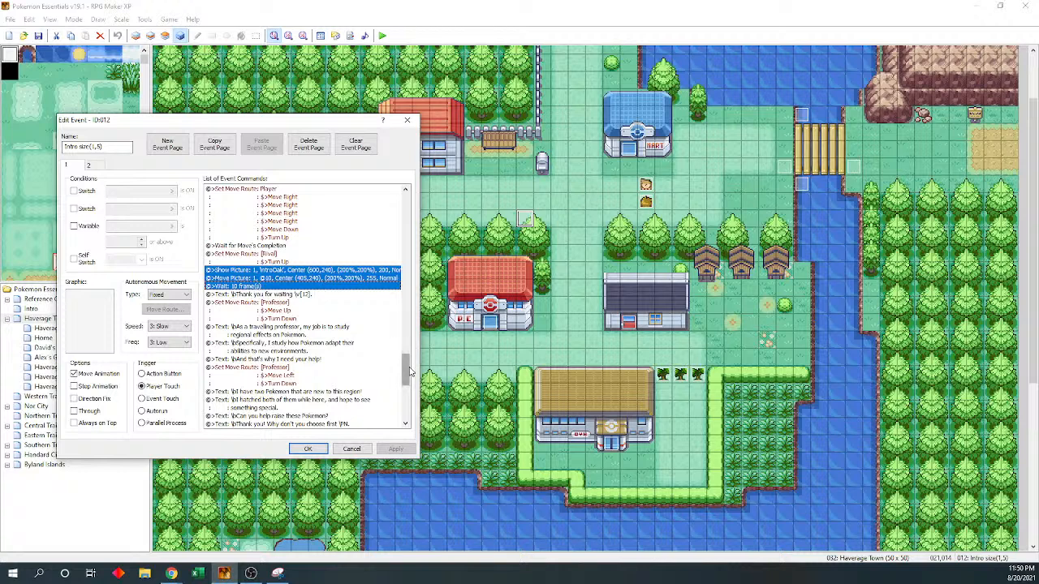
drag(408, 369, 407, 399)
click(301, 327)
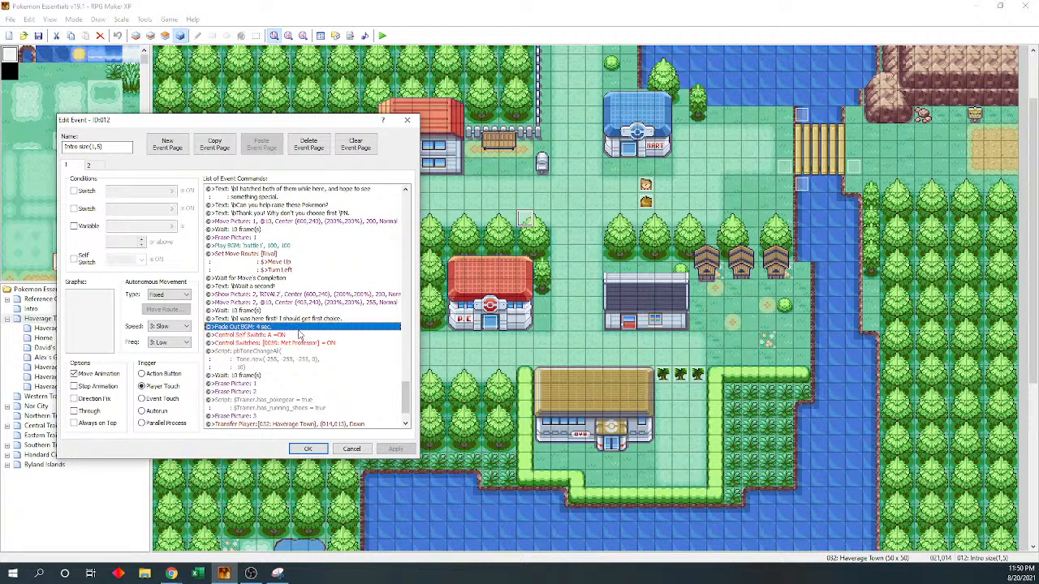
key(ctrl+v)
click(301, 327)
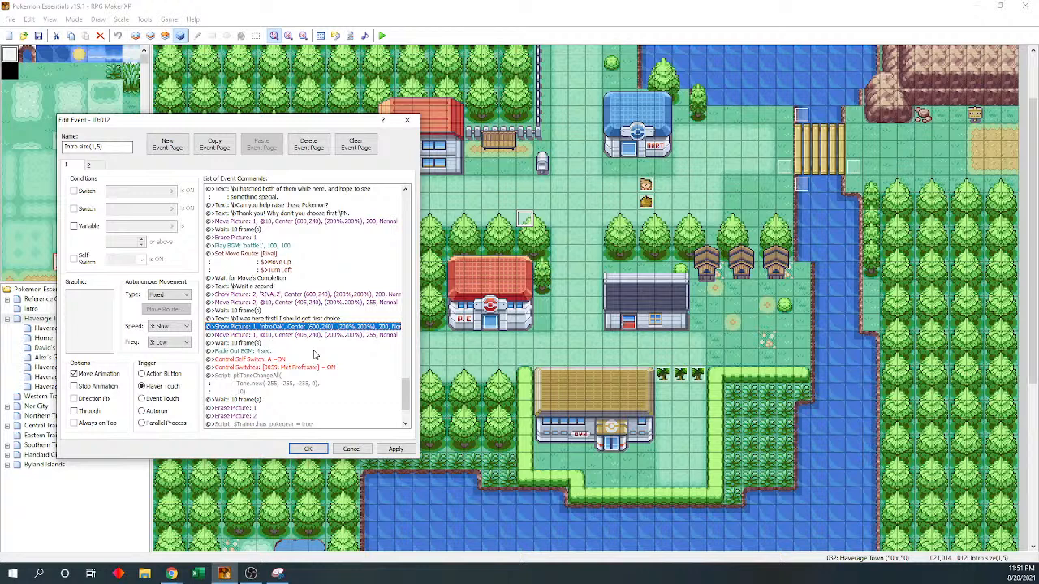
- Set the copied IntroOak Show Picture command's X position to -100
double_click(315, 327)
drag(314, 195, 542, 244)
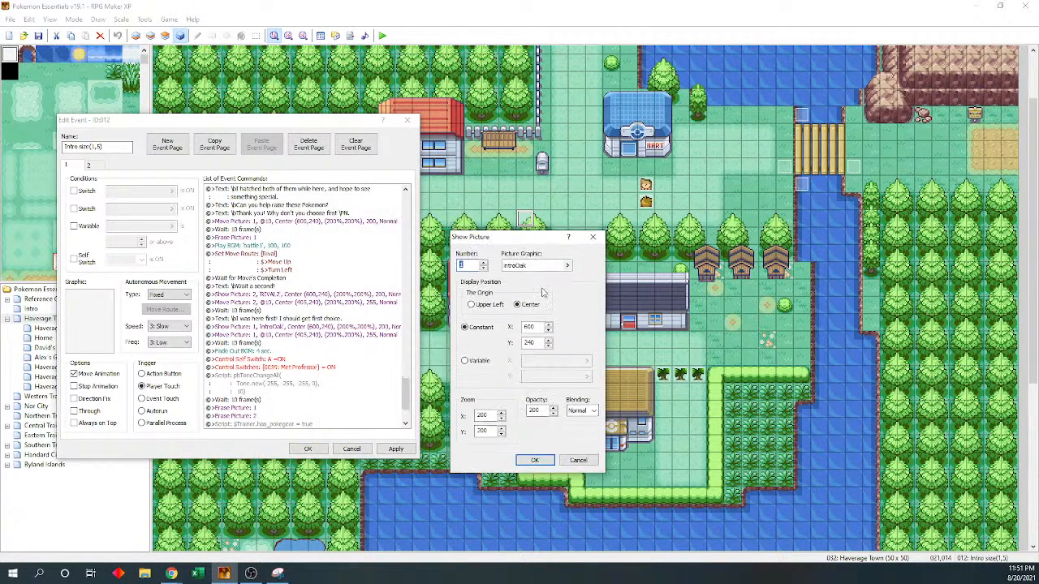
double_click(529, 327)
text(-100)
click(535, 460)
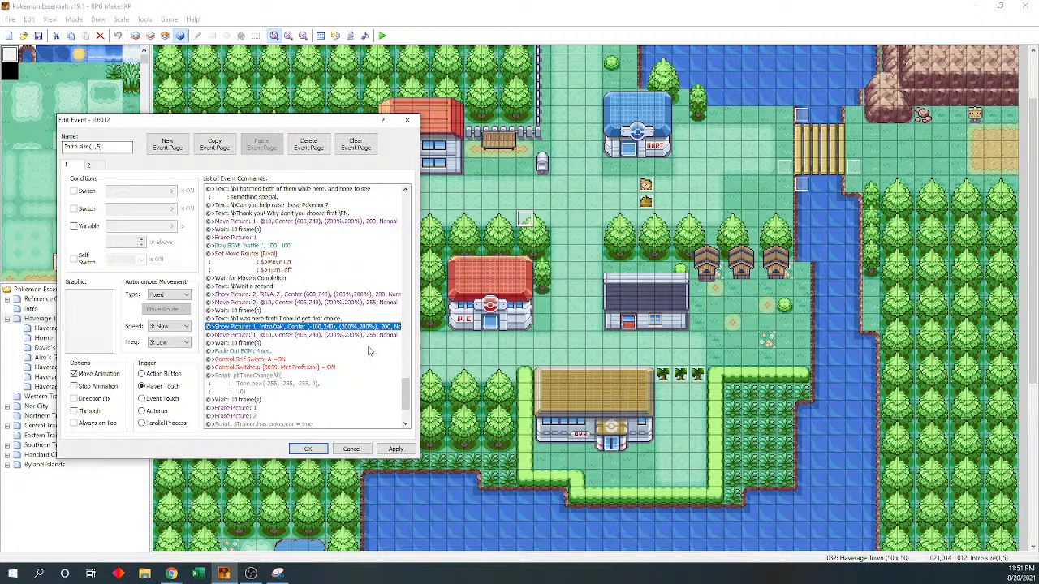
- Set the X position of the copied Move Picture command for picture 1 to 150
click(344, 336)
double_click(344, 335)
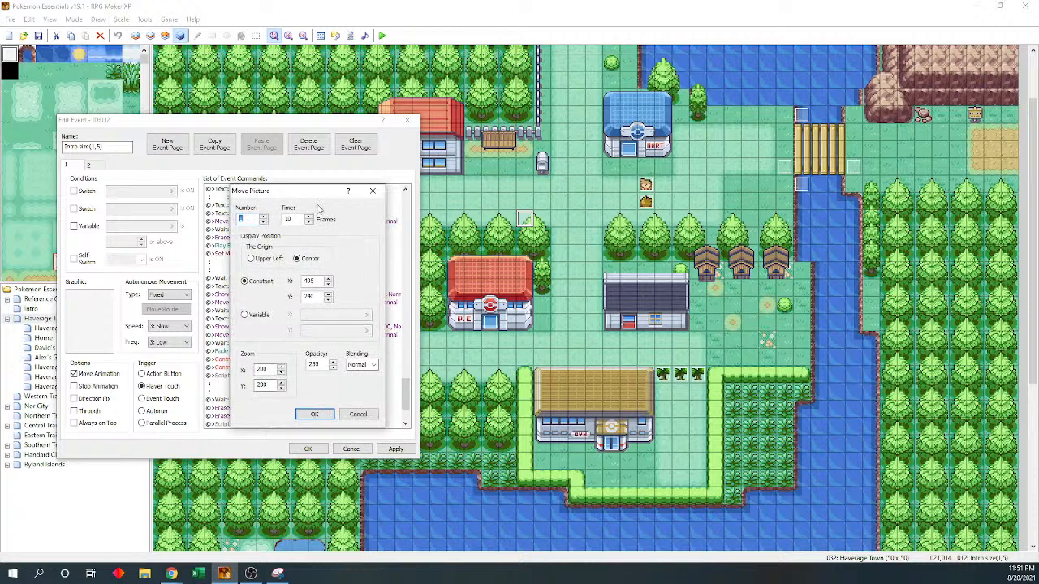
drag(308, 186, 567, 242)
double_click(560, 331)
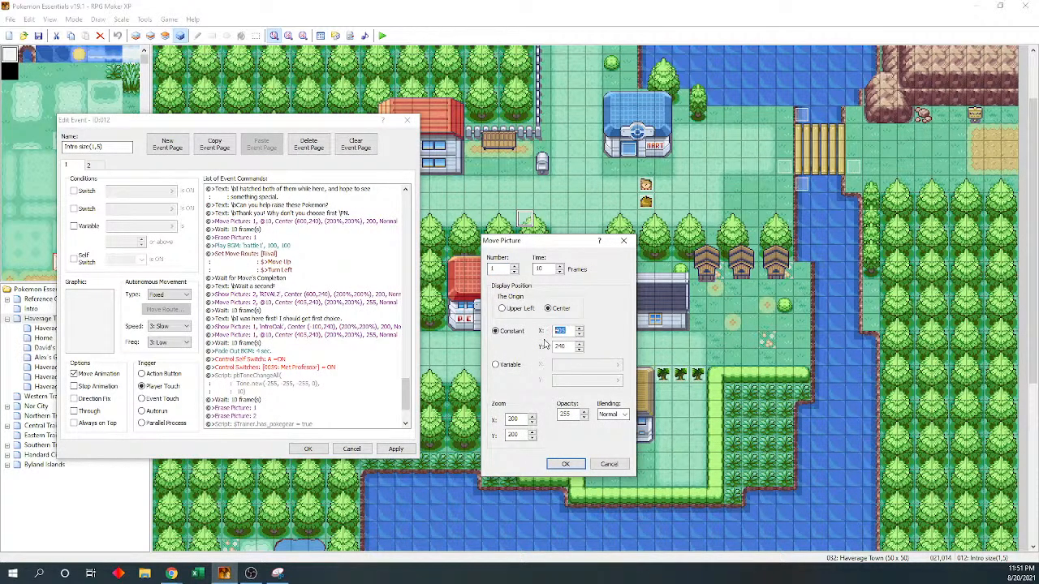
text(150)
click(566, 464)
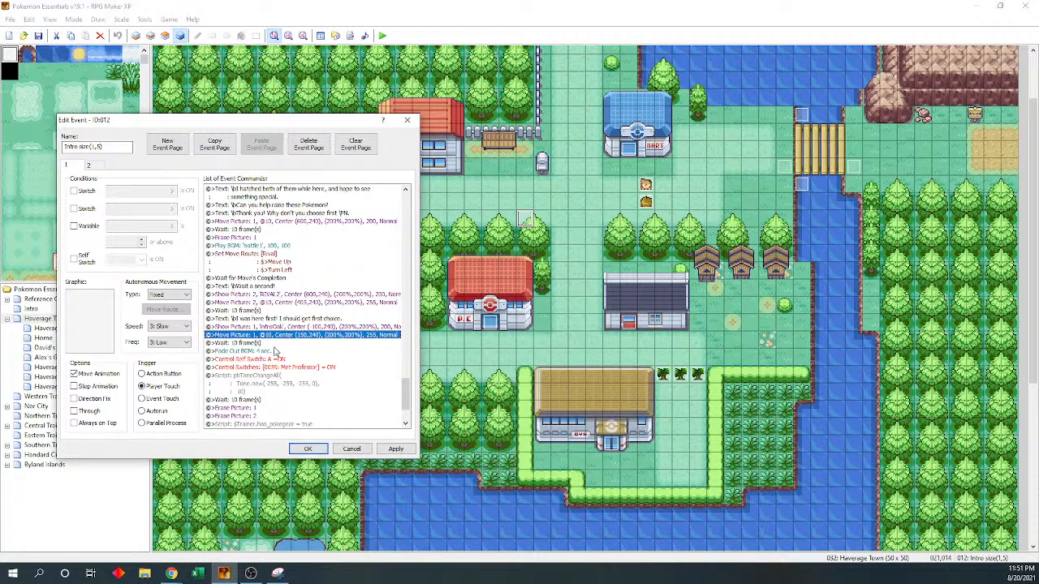
- Insert a text message before the Fade Out BGM command reading "\b. . . Okay. Here are your options."
click(274, 350)
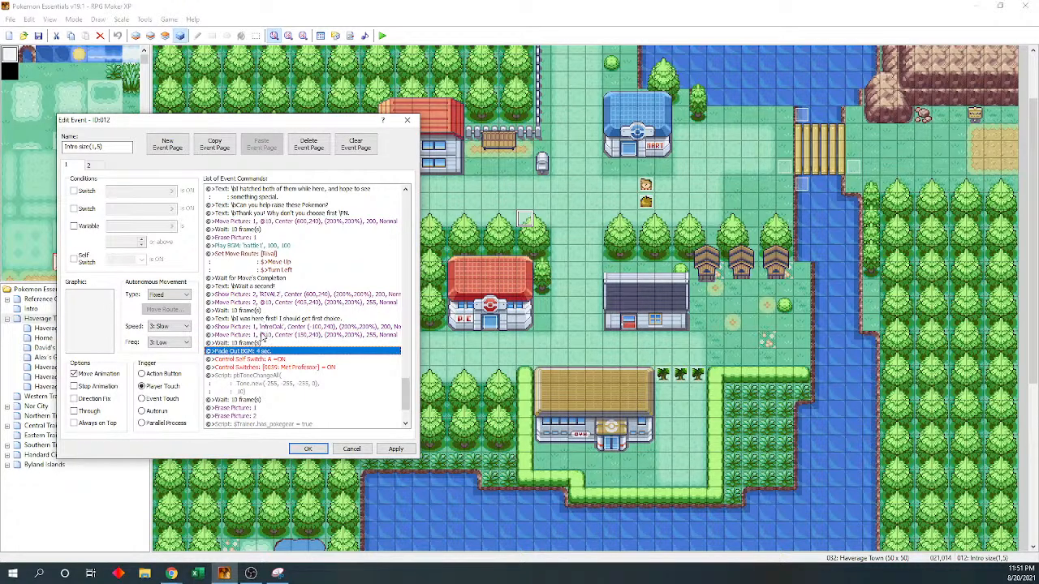
key(Return)
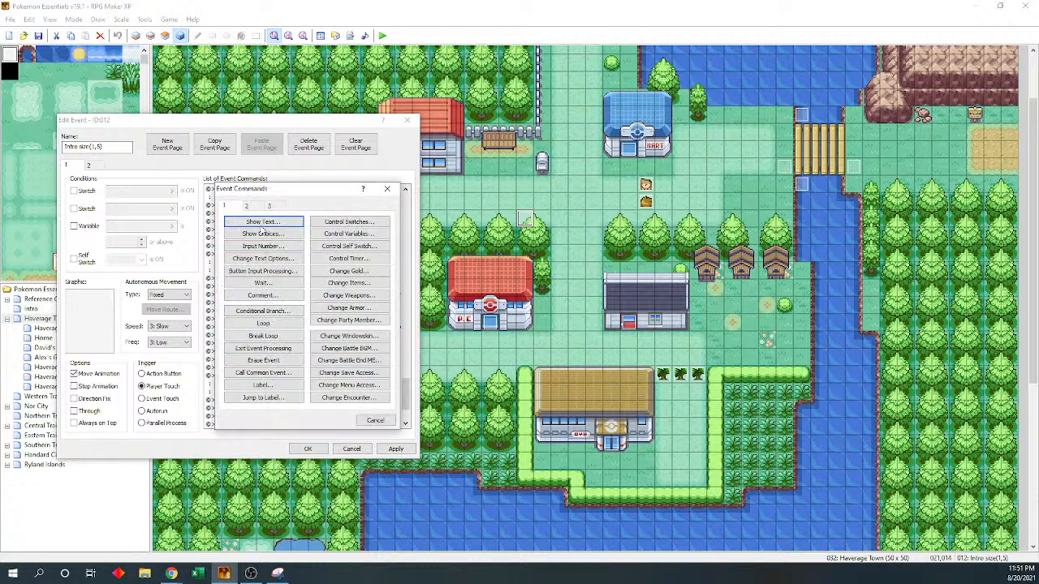
click(263, 224)
text(B)
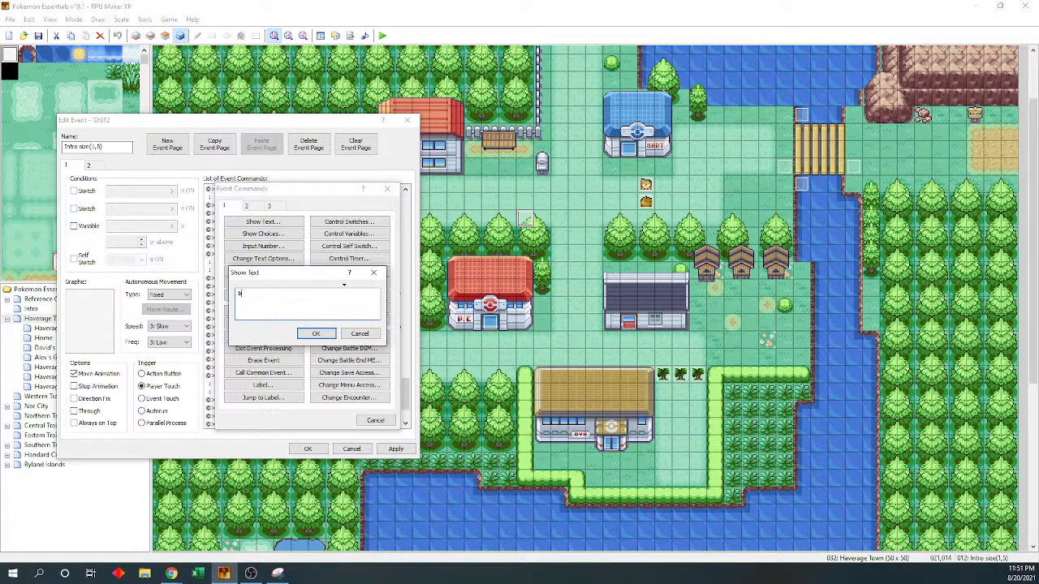
key(BackSpace)
text()
text(... Okay)
key(BackSpace)
key(BackSpace)
key(BackSpace)
key(BackSpace)
key(BackSpace)
text(Okay. Here are your options)
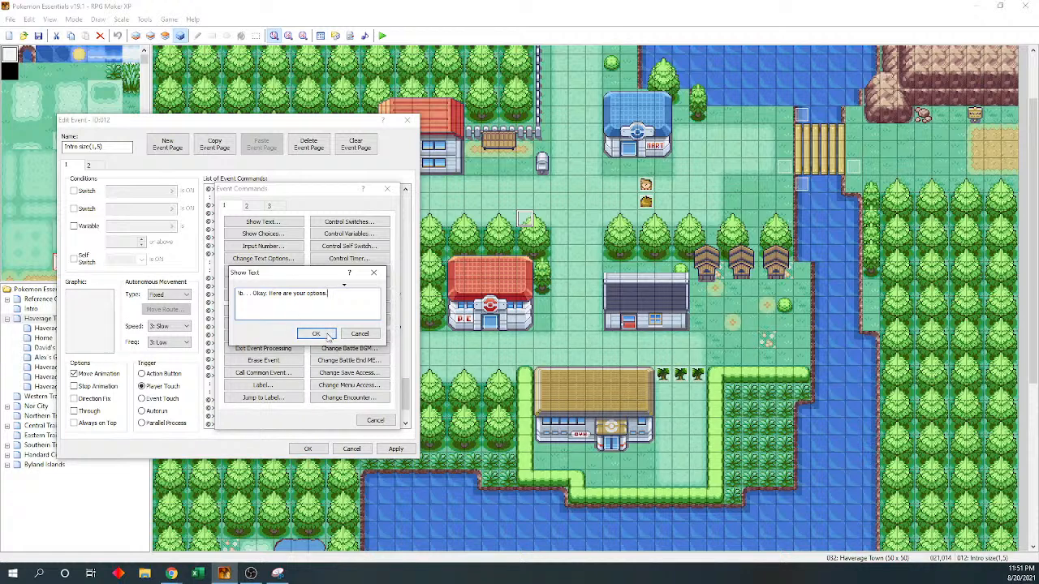
text(.)
click(317, 333)
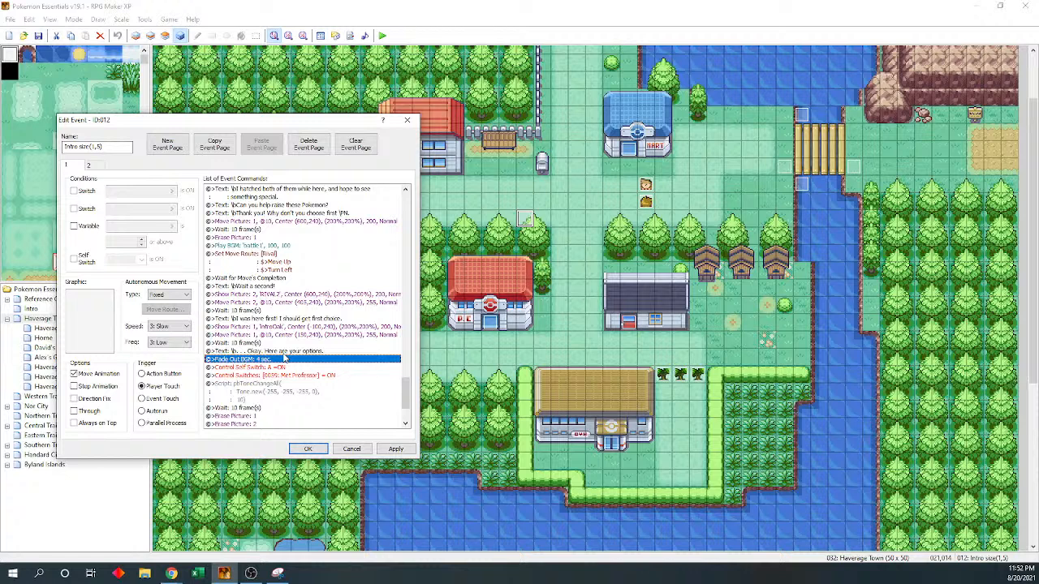
- Reword the professor's new message to "\b. . . Okay. It's only fair." and select the Fade Out BGM command below it
double_click(284, 351)
drag(328, 293, 268, 293)
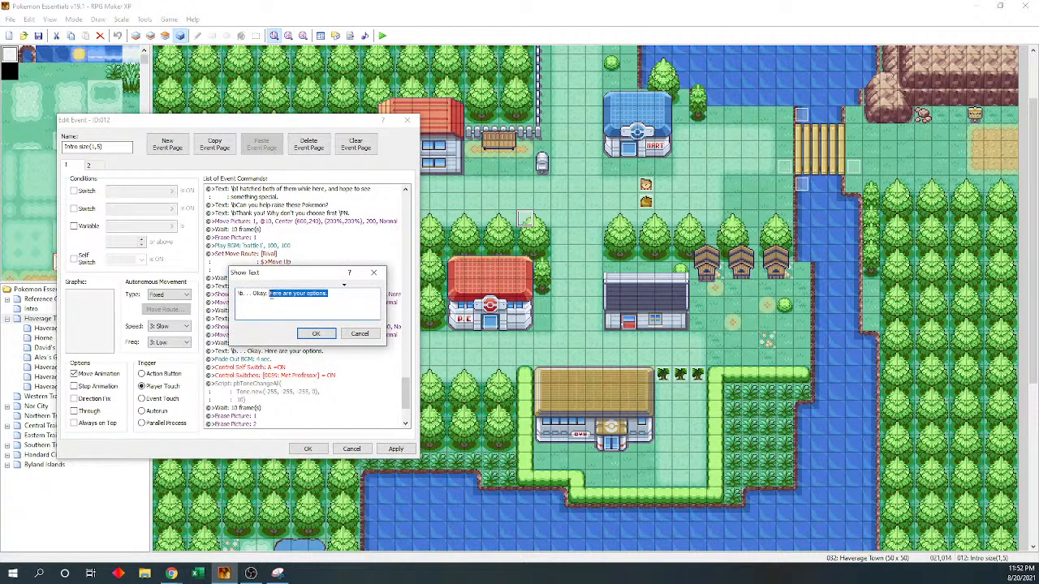
text(Do)
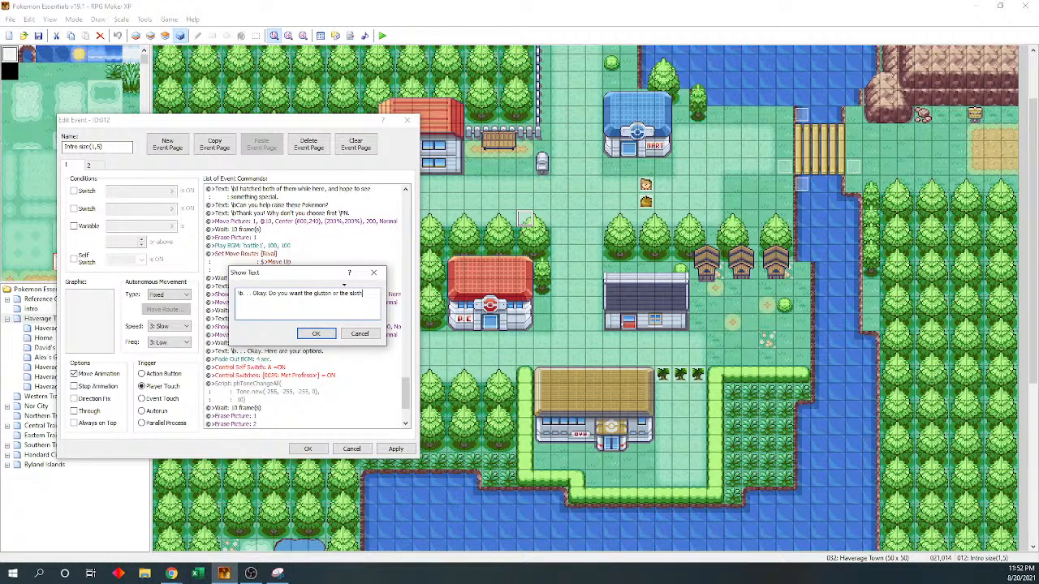
key(BackSpace)
key(BackSpace)
key(BackSpace)
key(BackSpace)
key(BackSpace)
key(BackSpace)
key(BackSpace)
key(BackSpace)
key(BackSpace)
key(BackSpace)
key(BackSpace)
key(BackSpace)
key(BackSpace)
key(BackSpace)
key(BackSpace)
key(BackSpace)
key(BackSpace)
key(BackSpace)
key(BackSpace)
key(BackSpace)
text(.)
click(313, 334)
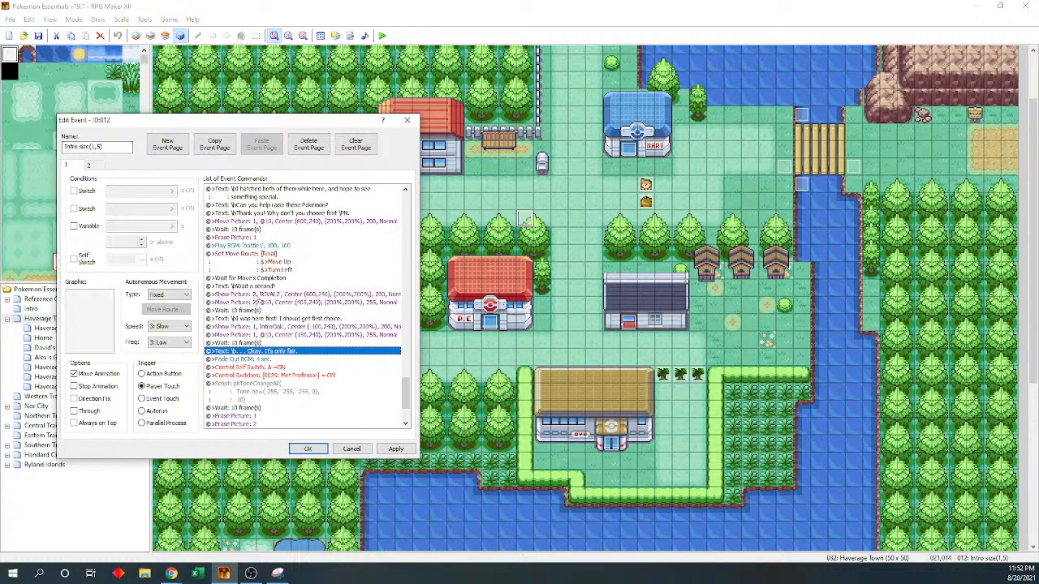
key(Down)
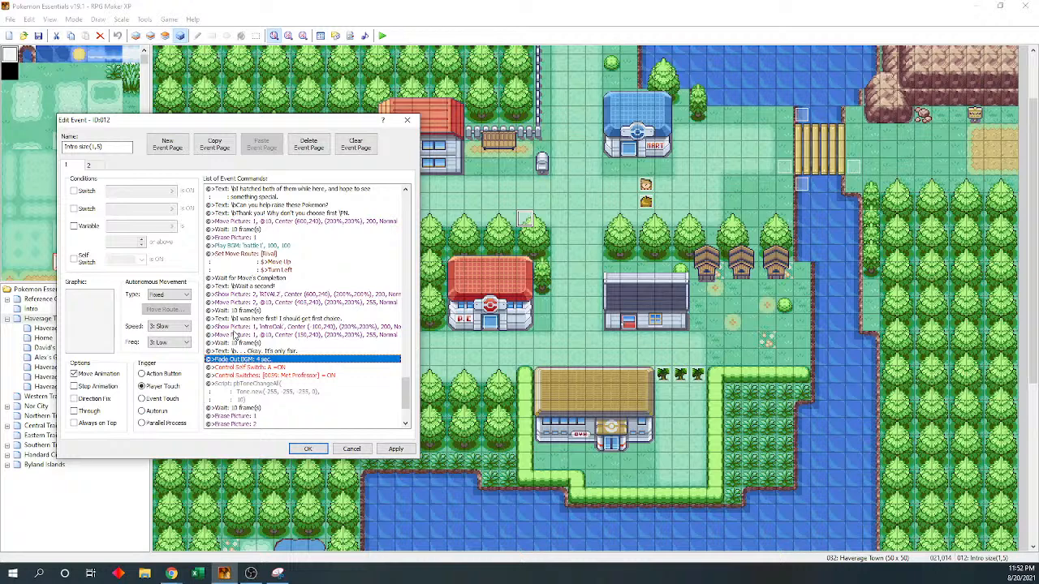
- Begin a Play SE command before the Fade Out BGM command and preview the "Battle catch click" sound while browsing the available effects
scroll(296, 361, down, 3)
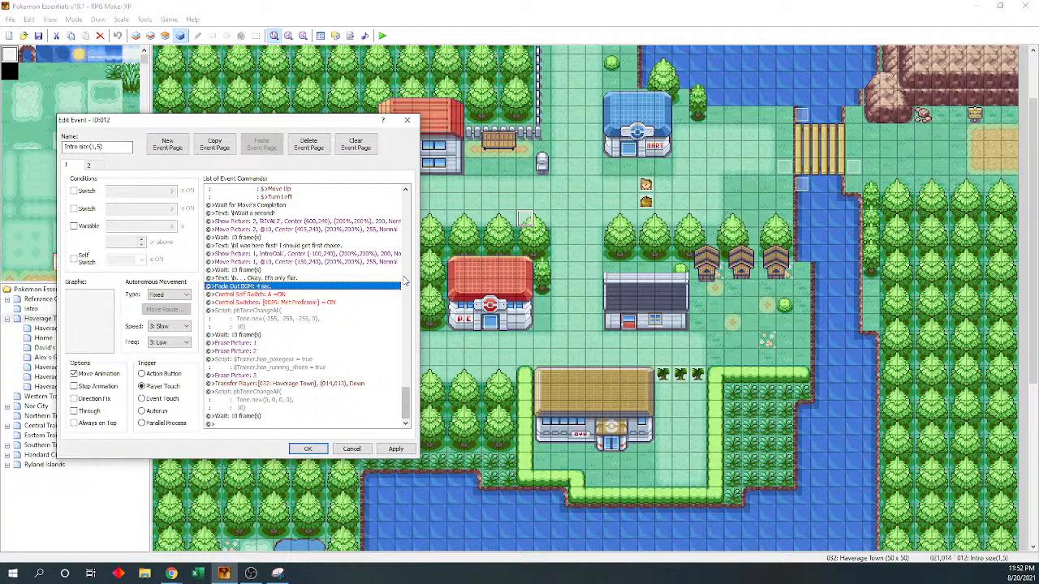
key(space)
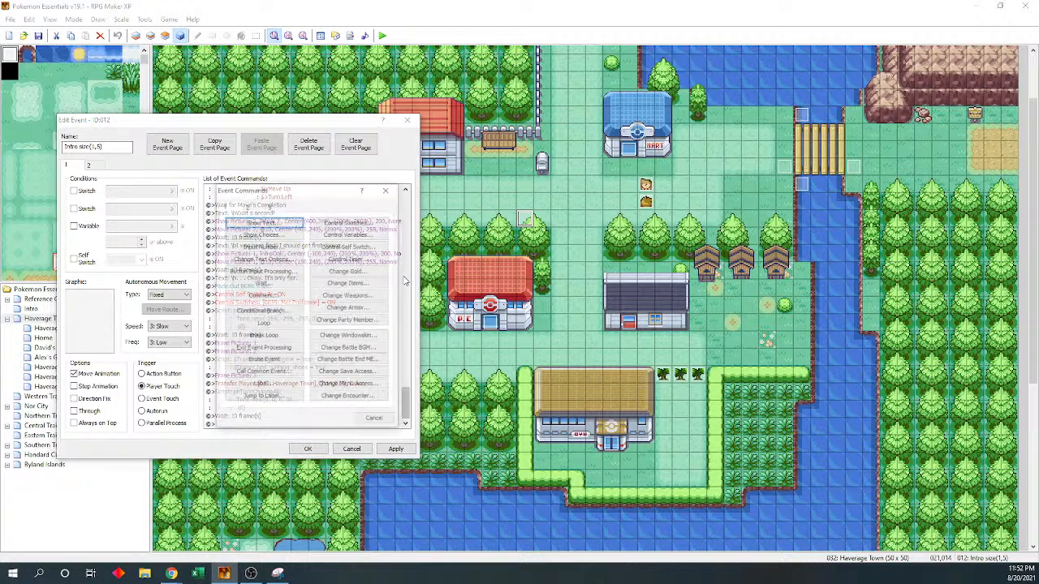
click(269, 206)
click(255, 208)
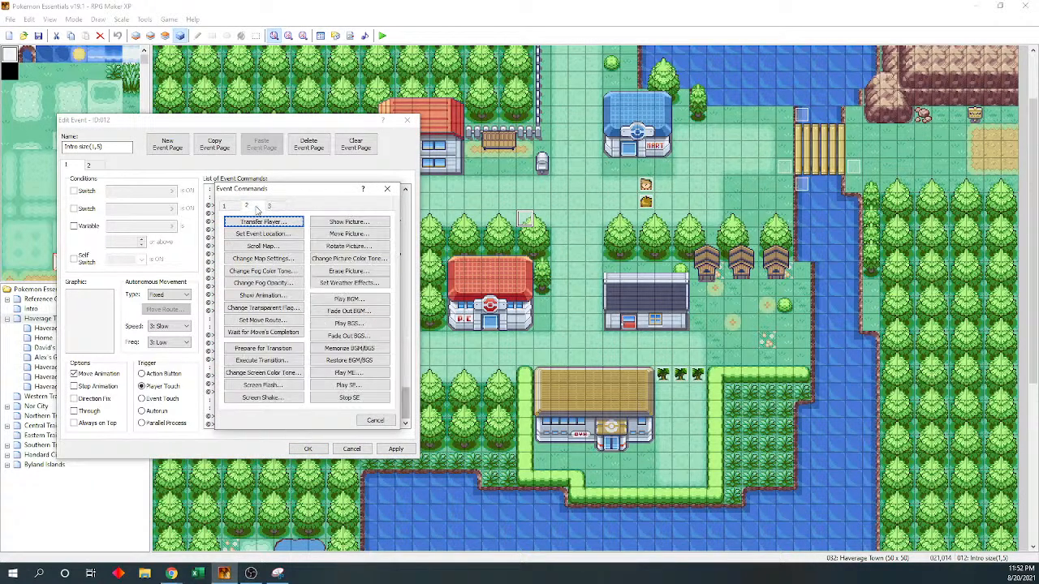
click(361, 388)
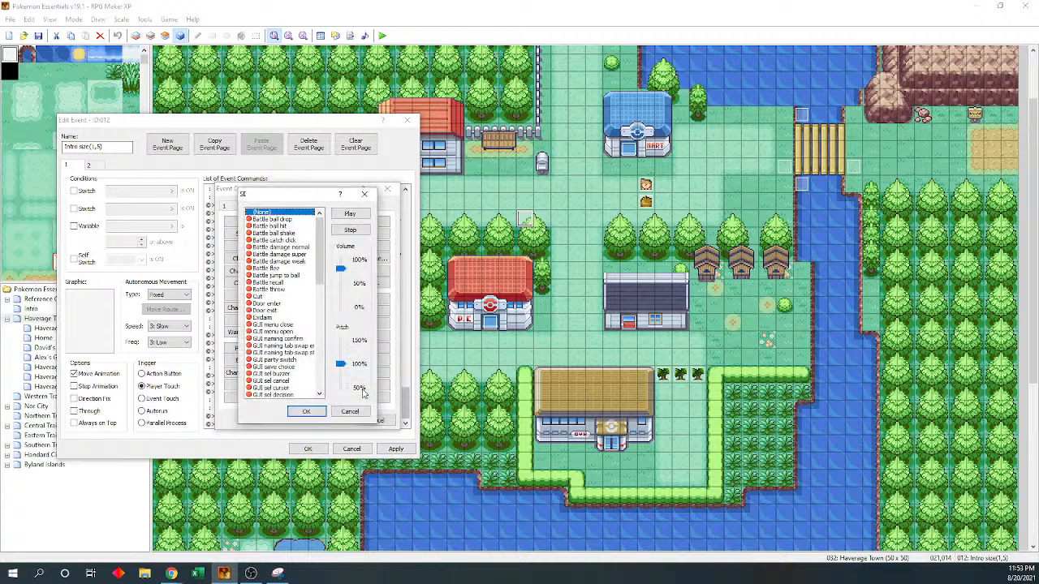
click(275, 276)
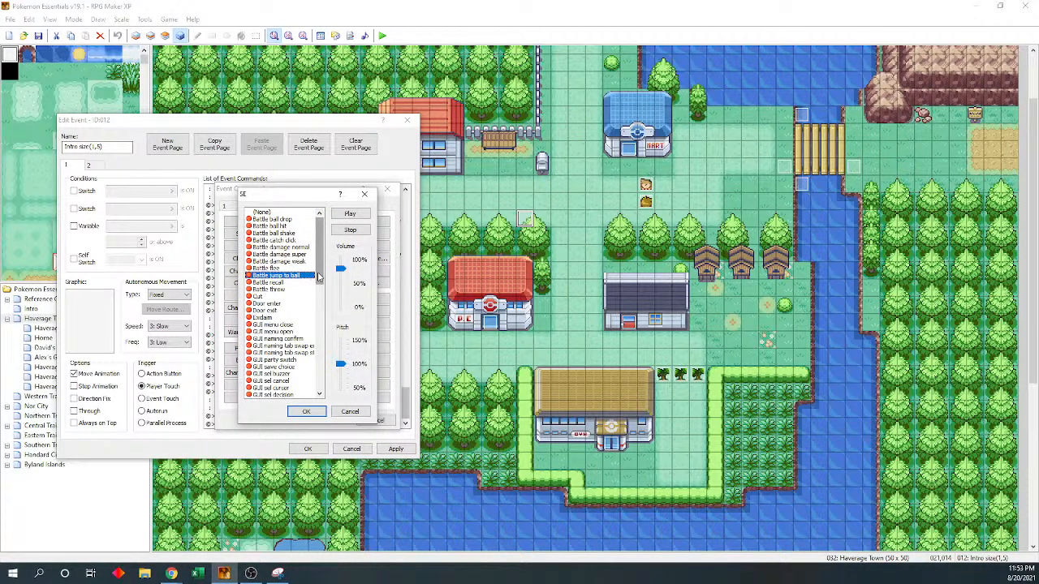
scroll(324, 242, down, 1)
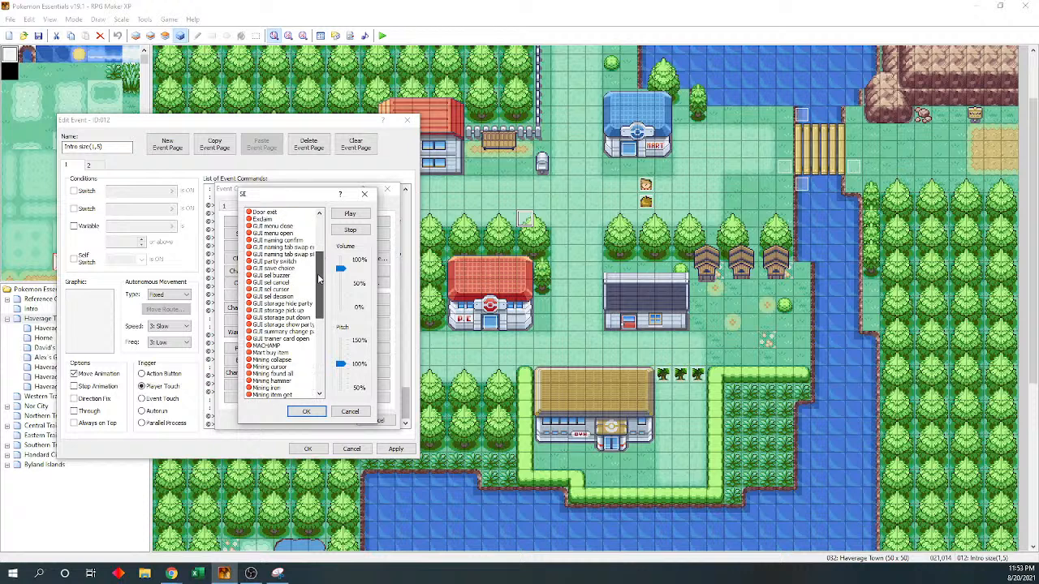
click(274, 219)
click(350, 214)
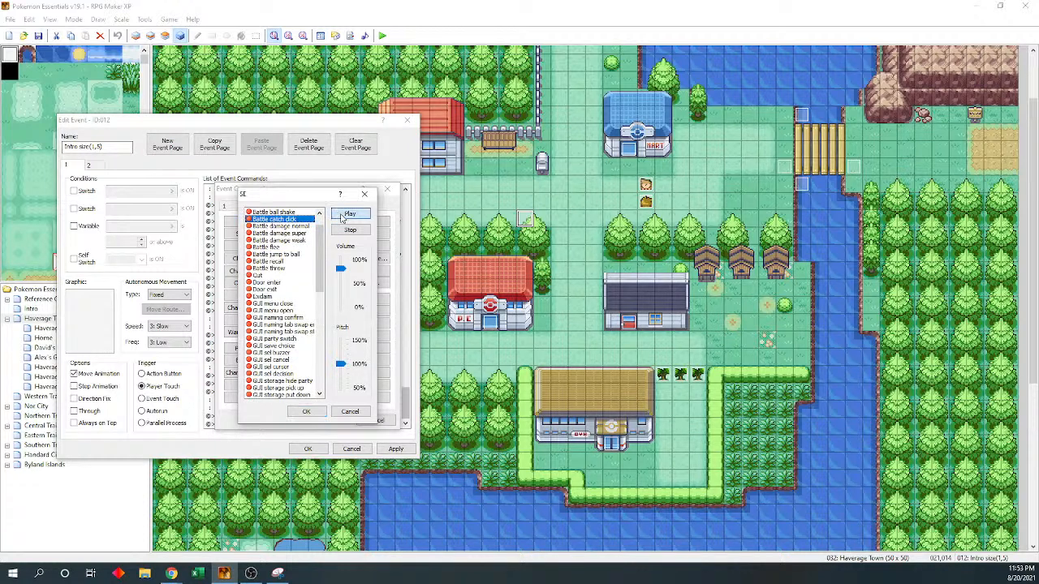
drag(315, 257, 318, 383)
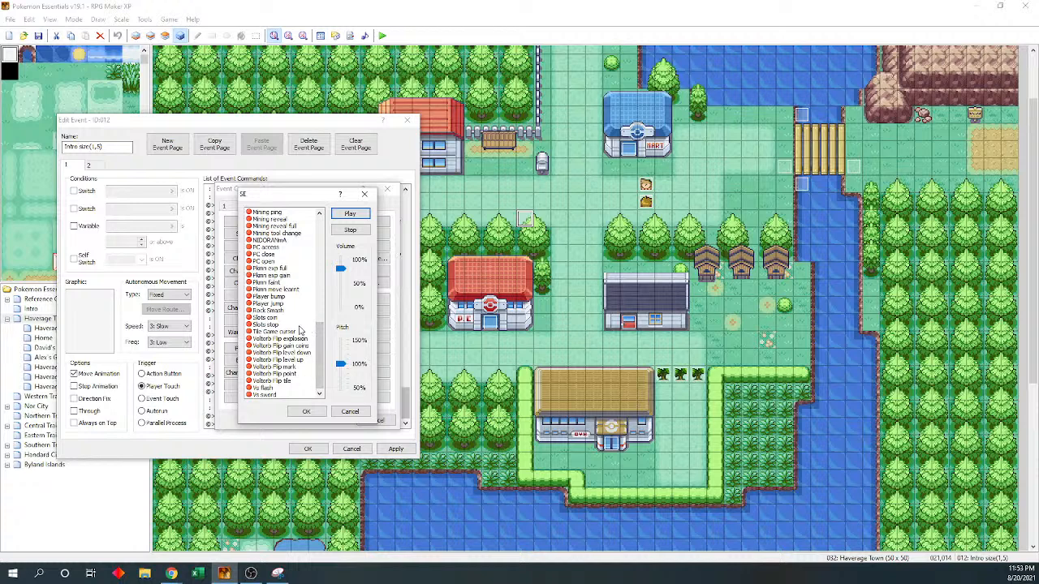
drag(315, 345, 318, 238)
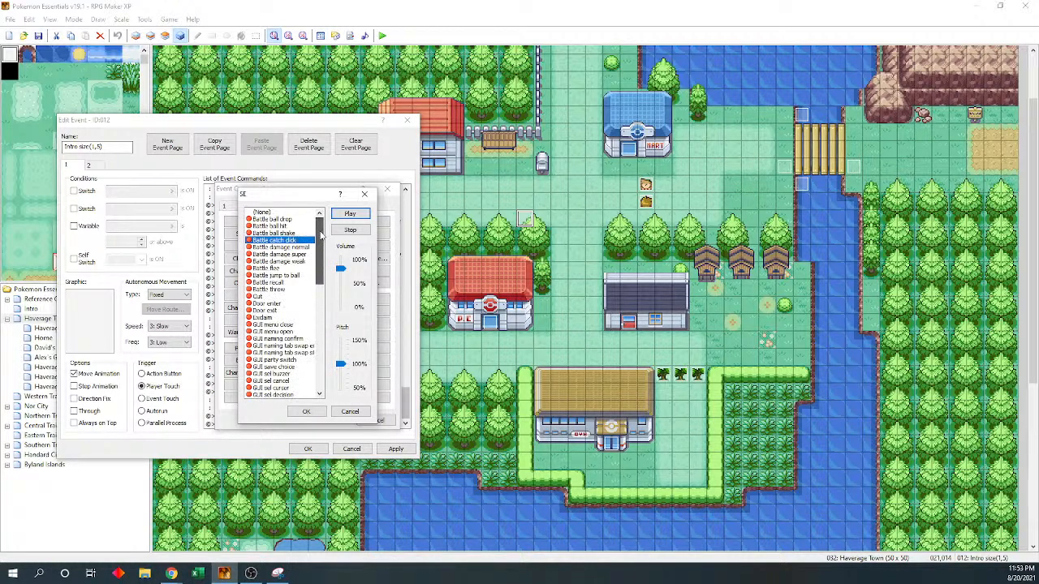
- Preview the "Battle ball drop", "Battle ball hit", "Battle ball shake", "Battle catch click" and "Battle damage normal" sound effects
click(279, 221)
click(348, 214)
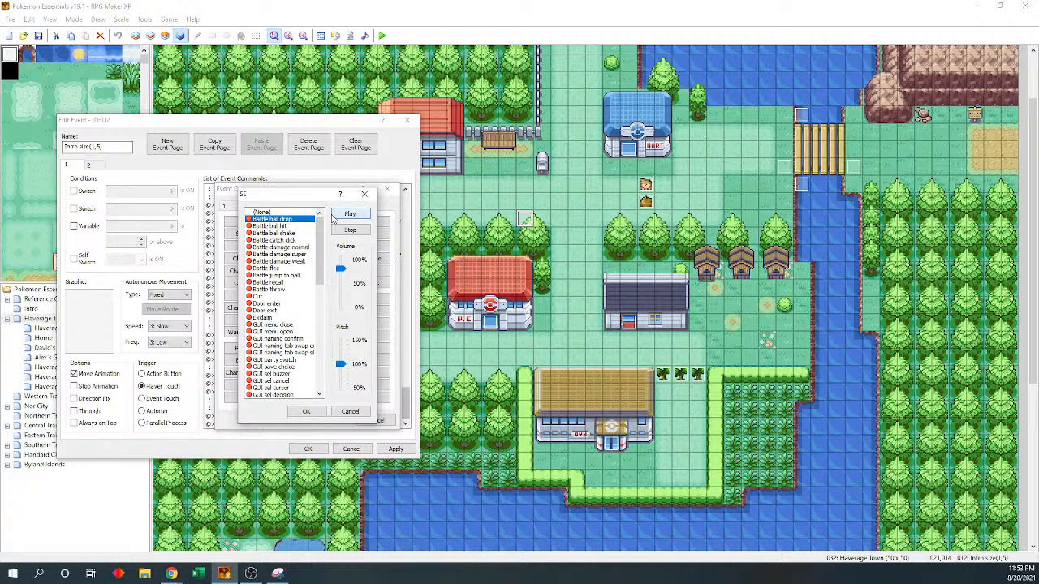
click(305, 226)
click(349, 213)
click(276, 233)
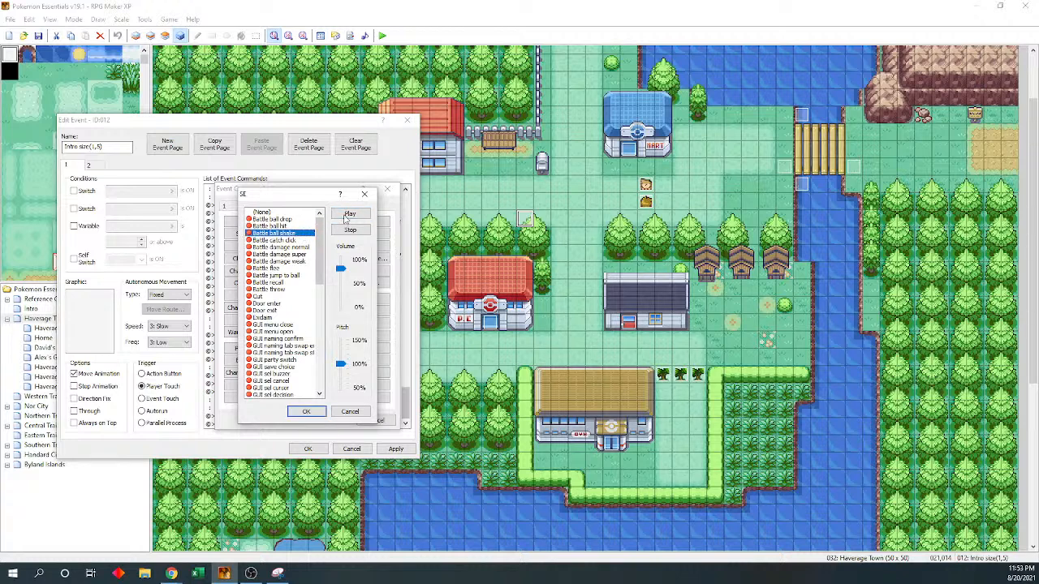
click(349, 213)
click(305, 240)
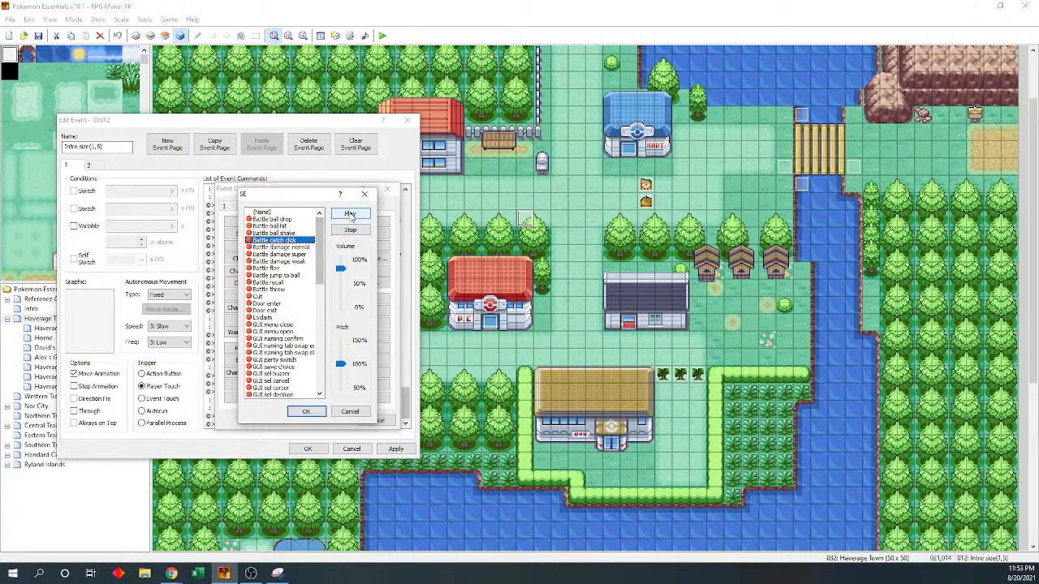
click(349, 214)
click(302, 247)
click(349, 213)
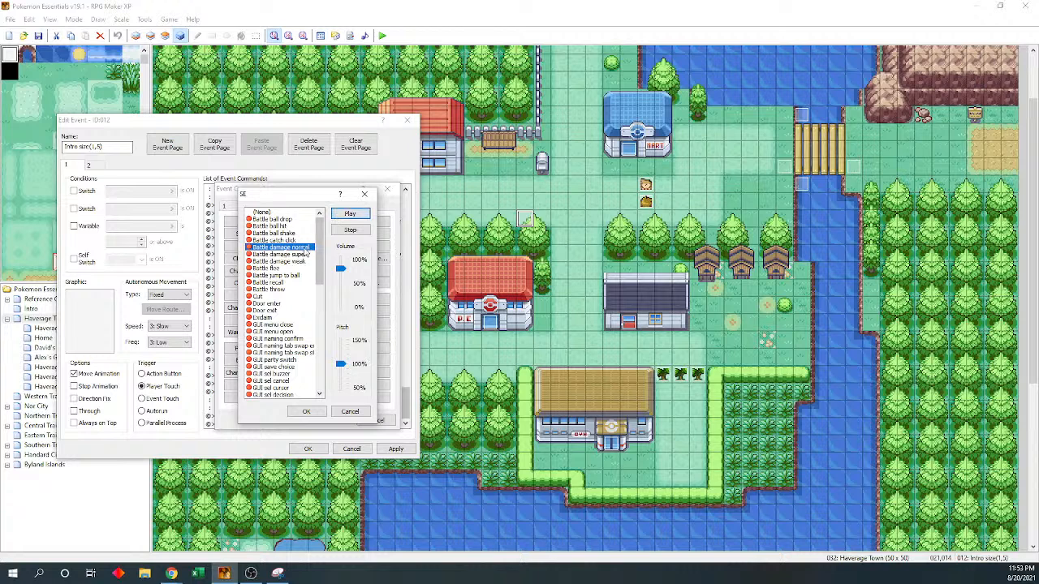
- Compare the "Battle ball drop", "Battle ball hit" and "Battle ball shake" sound effects by playing them again
click(276, 219)
click(349, 213)
click(349, 213)
click(276, 225)
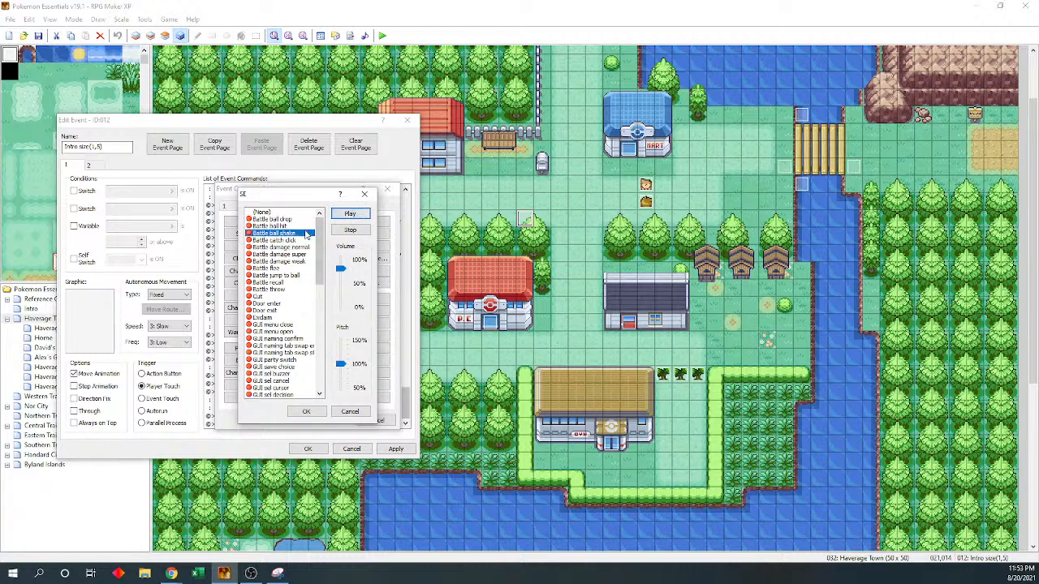
click(349, 214)
click(304, 234)
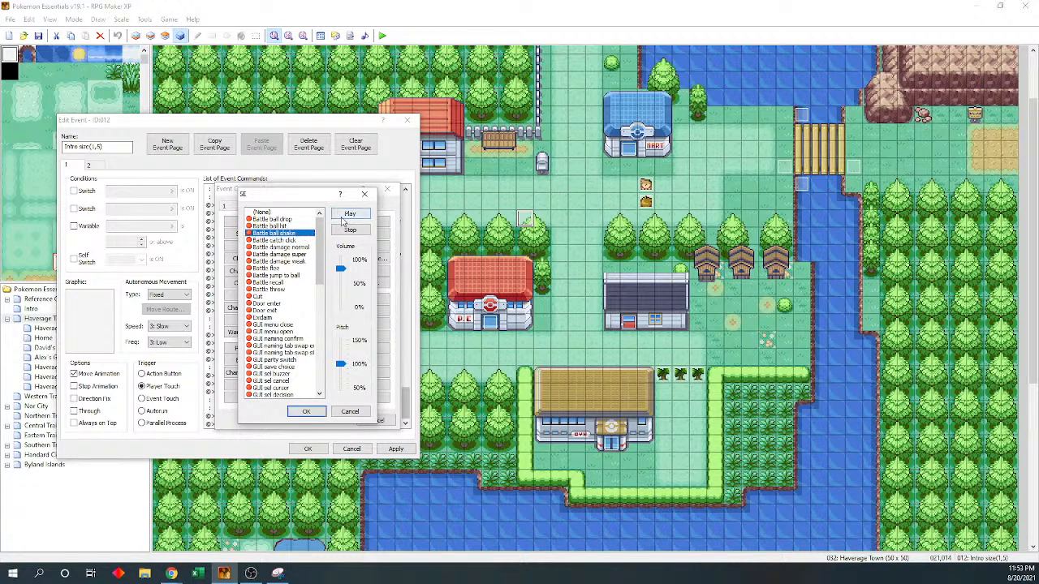
click(349, 214)
click(301, 228)
mouse_move(319, 244)
mouse_down()
mouse_move(316, 349)
mouse_move(320, 235)
mouse_up()
click(358, 216)
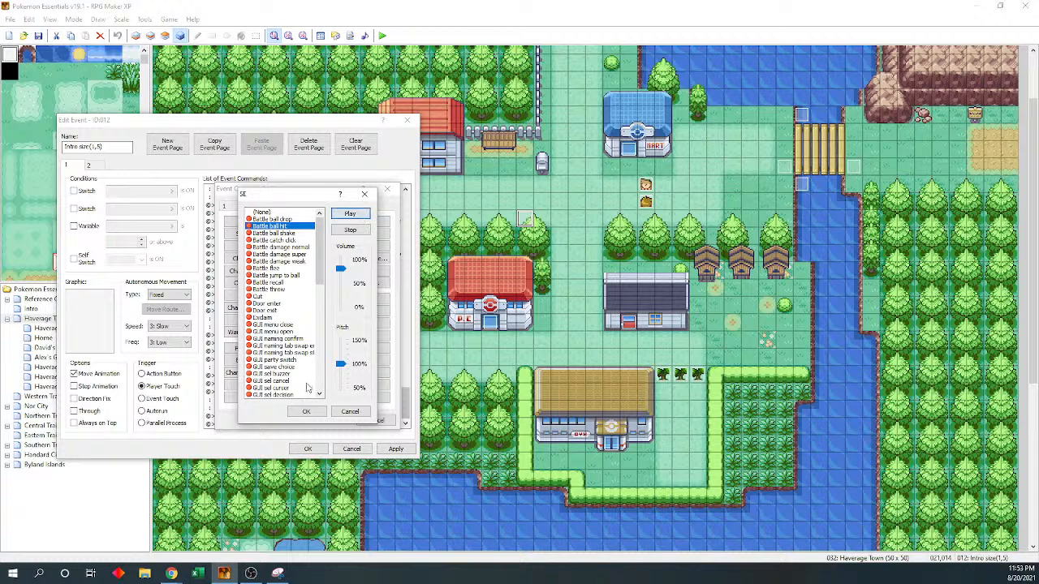
- Choose "Battle ball shake" as the sound effect, preview it and insert the Play SE command
click(307, 220)
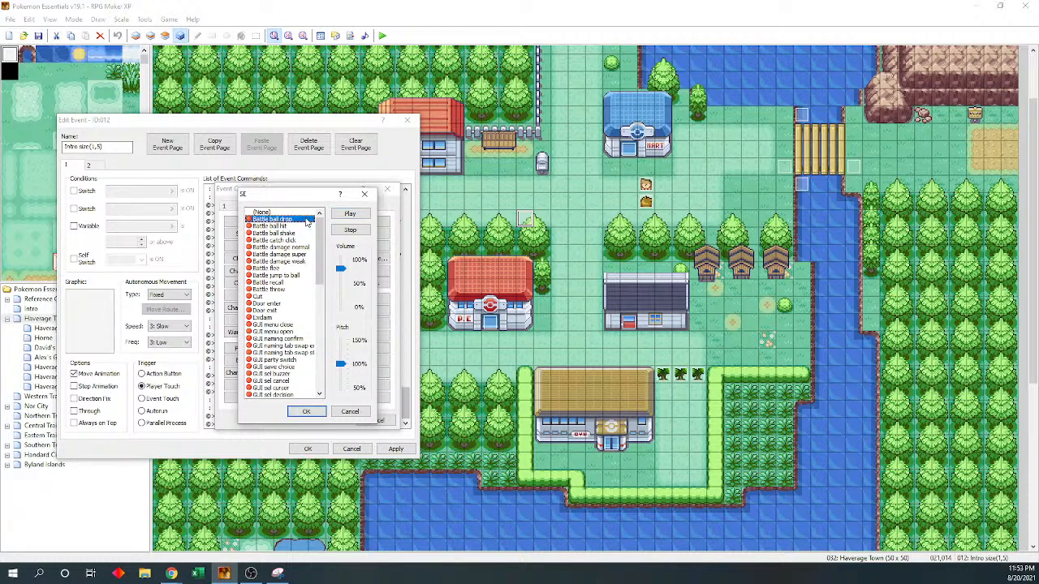
click(308, 233)
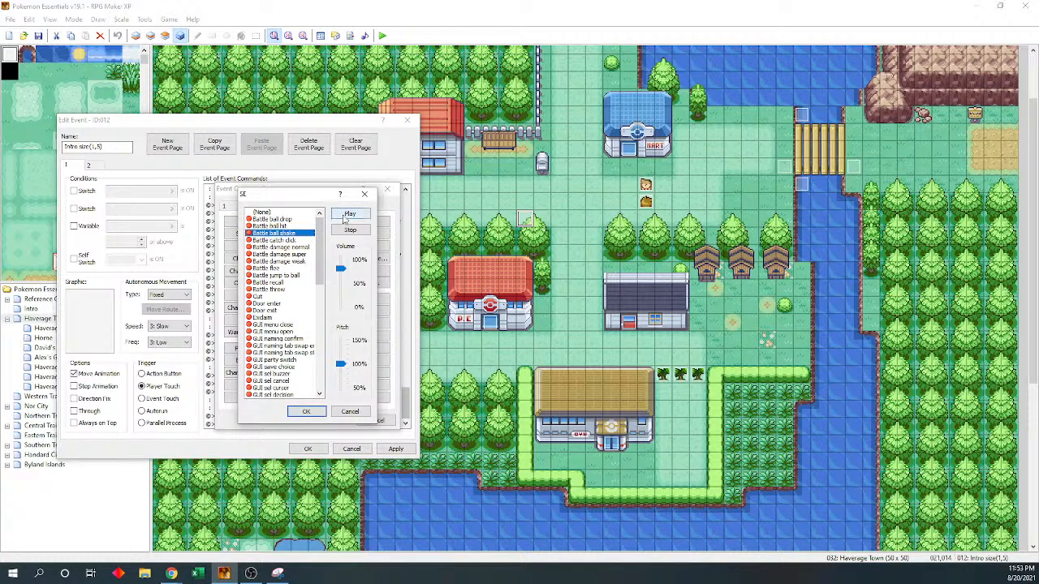
click(348, 214)
click(306, 411)
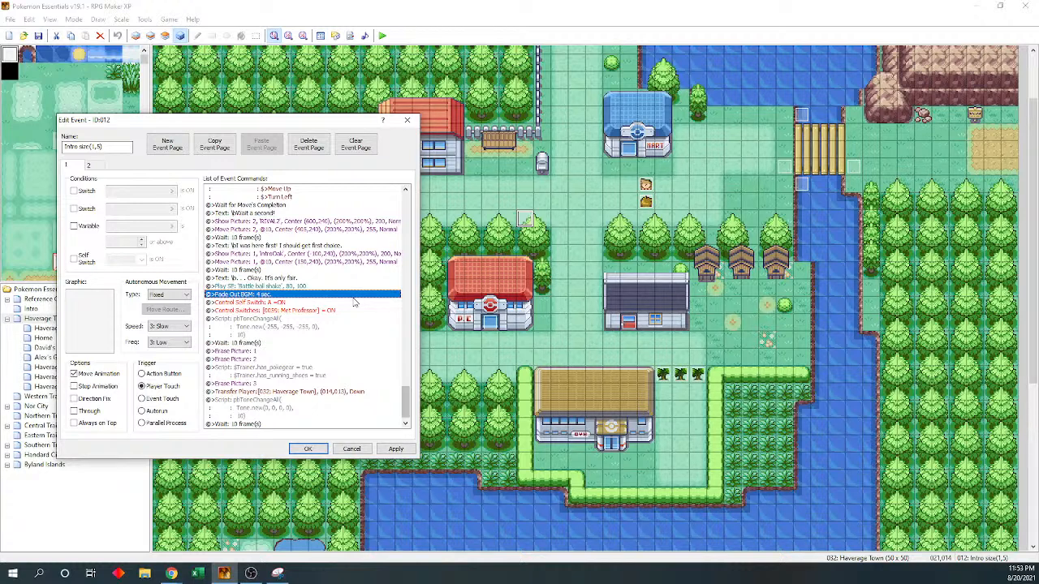
double_click(353, 298)
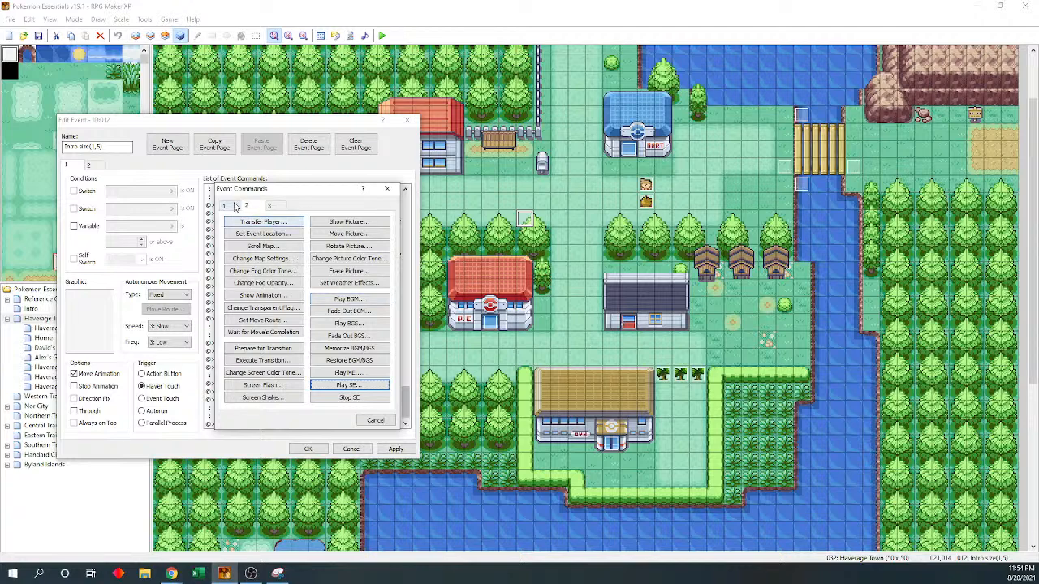
click(262, 319)
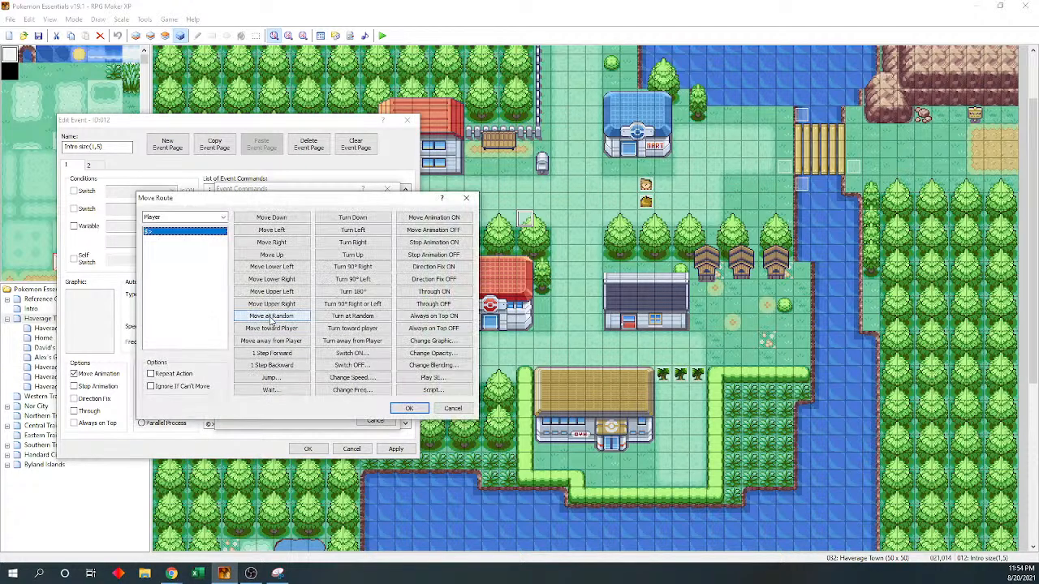
click(452, 408)
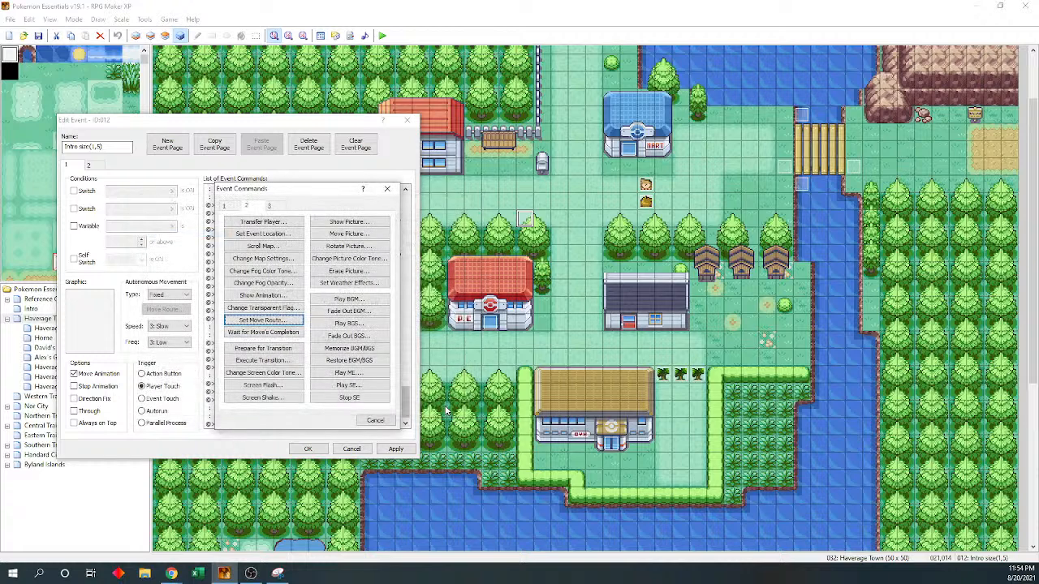
click(367, 424)
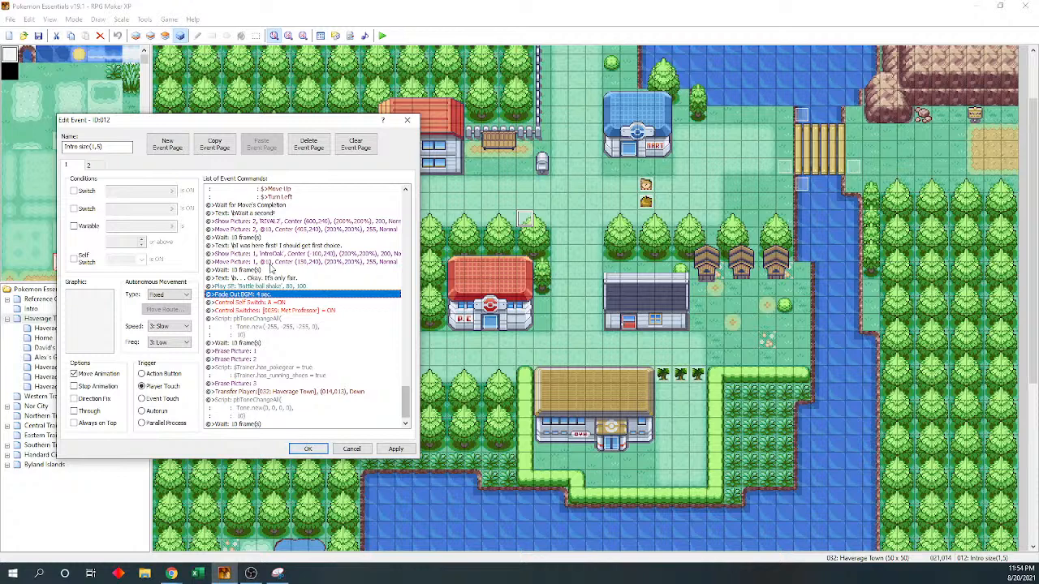
- Save the Intro event and create an event named "Rival Pokemon" at map tile 027,012, below the Mart
click(308, 449)
click(632, 186)
double_click(632, 186)
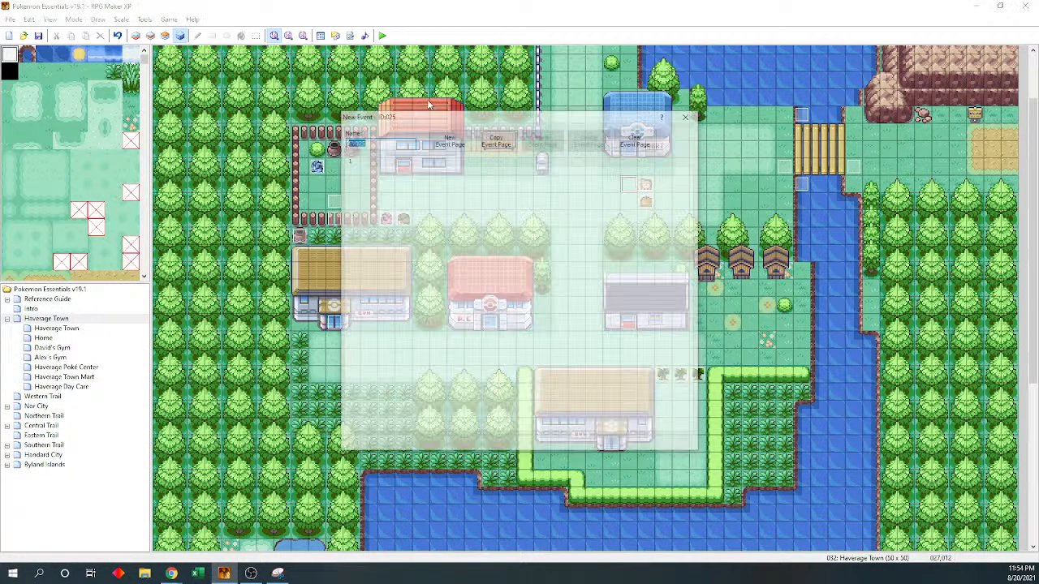
drag(467, 112, 156, 122)
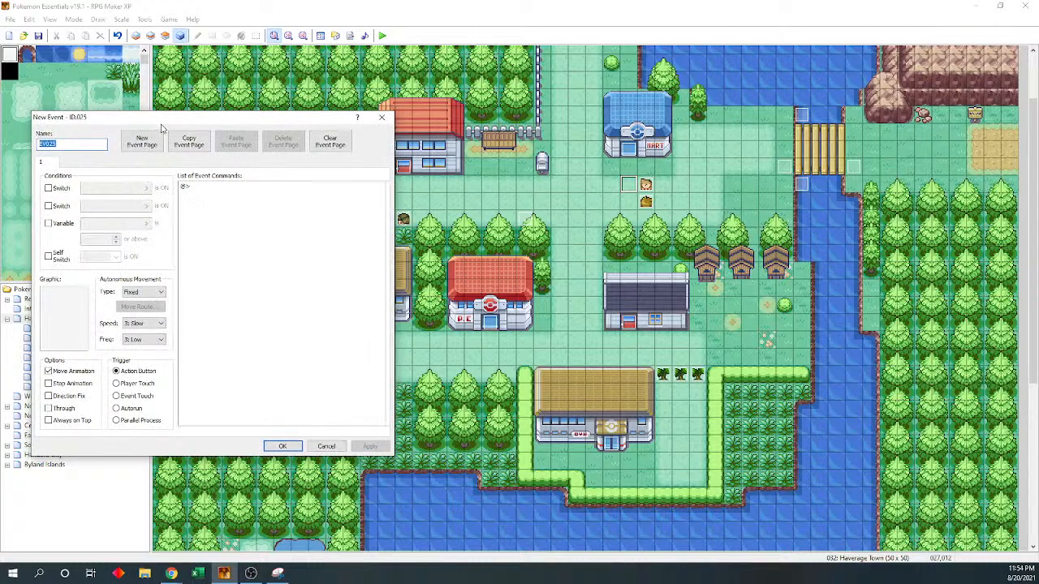
text(Rival Pokemon)
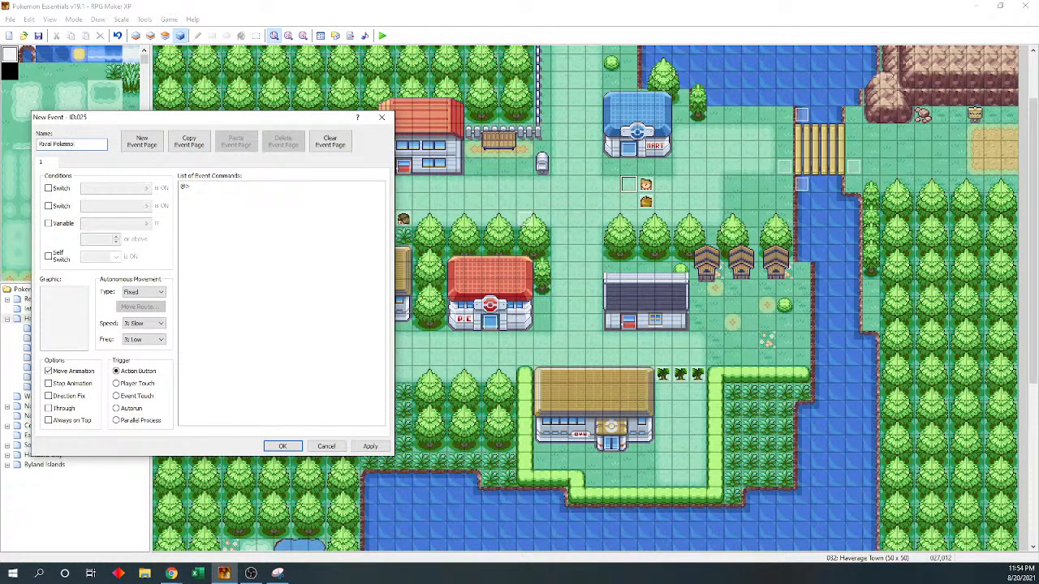
- Give the Rival Pokemon event the "Object ball" graphic, make it fully transparent with the opacity setting, and save the event
double_click(65, 307)
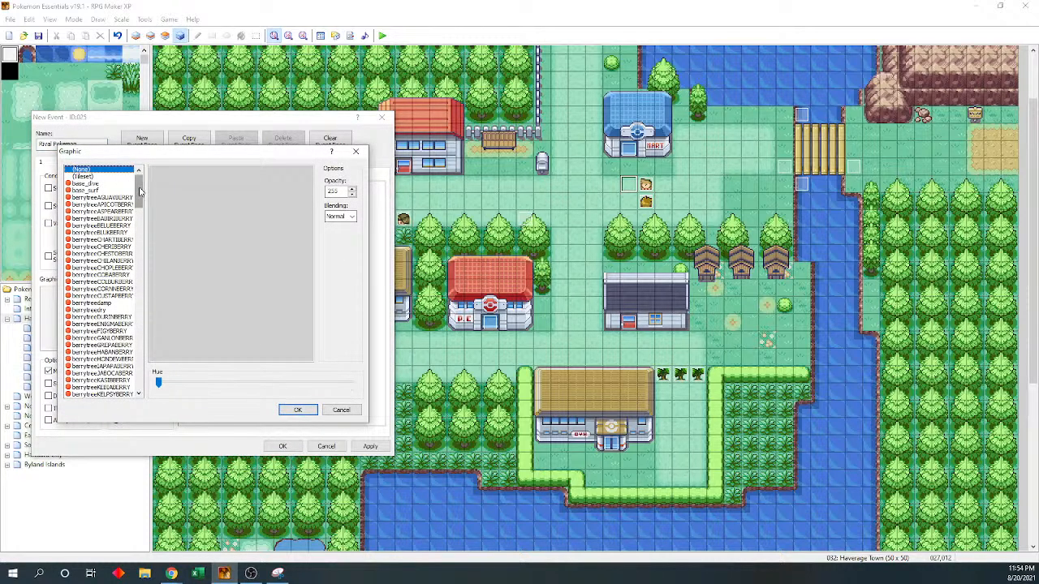
drag(139, 190, 139, 262)
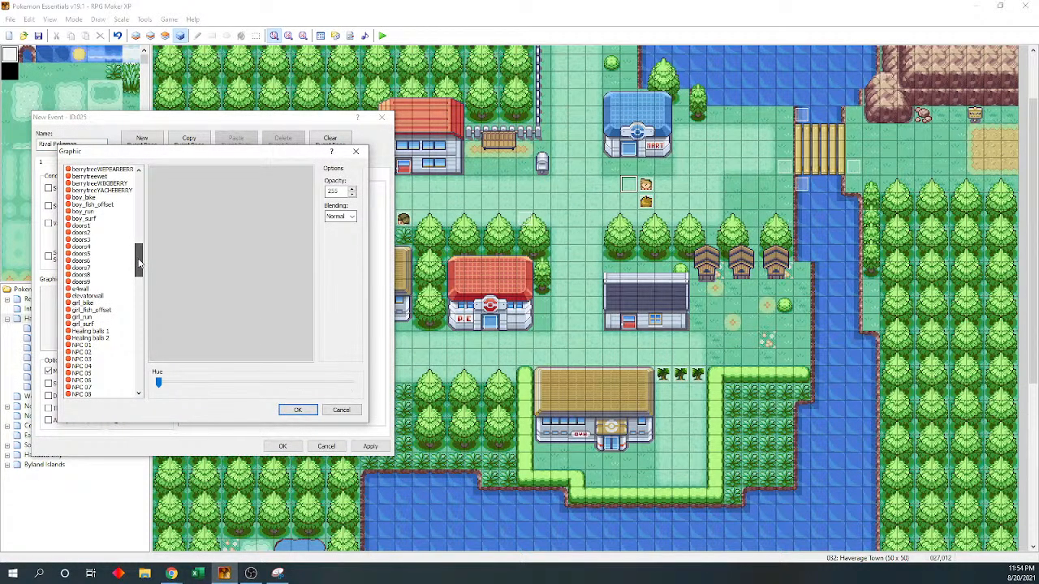
click(111, 338)
click(113, 331)
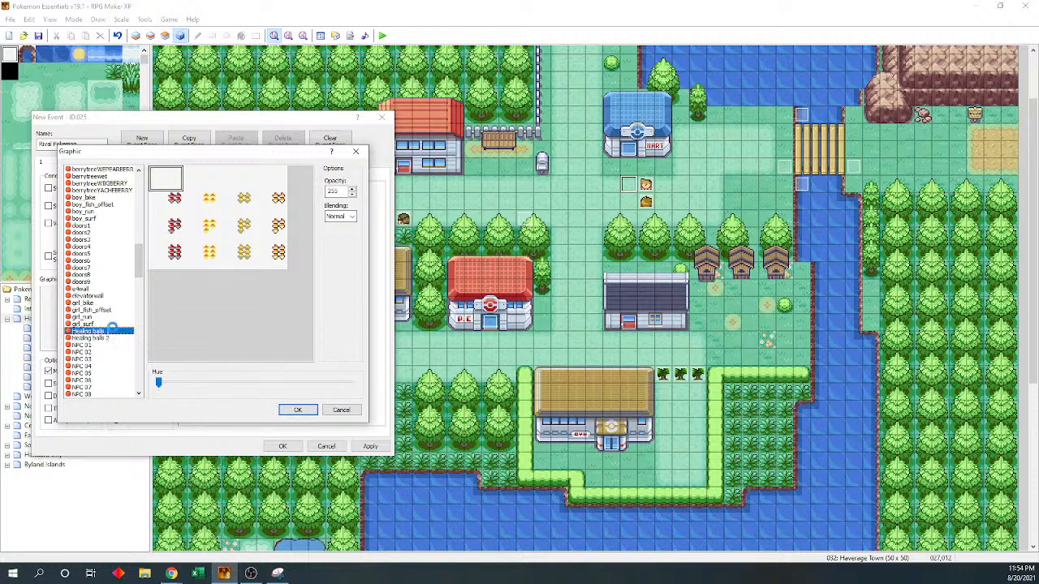
drag(141, 270, 140, 299)
click(91, 345)
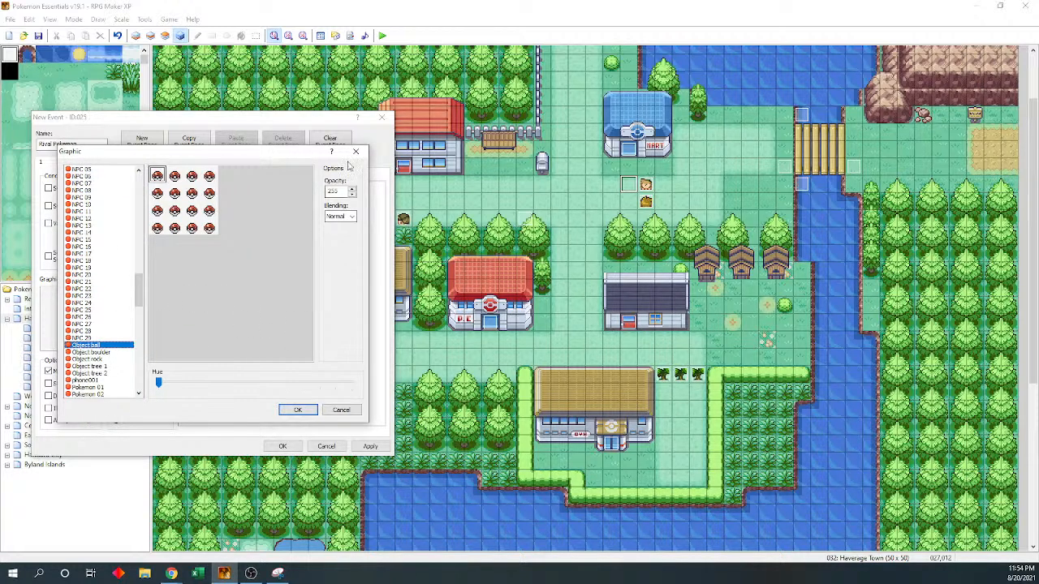
double_click(334, 192)
click(300, 410)
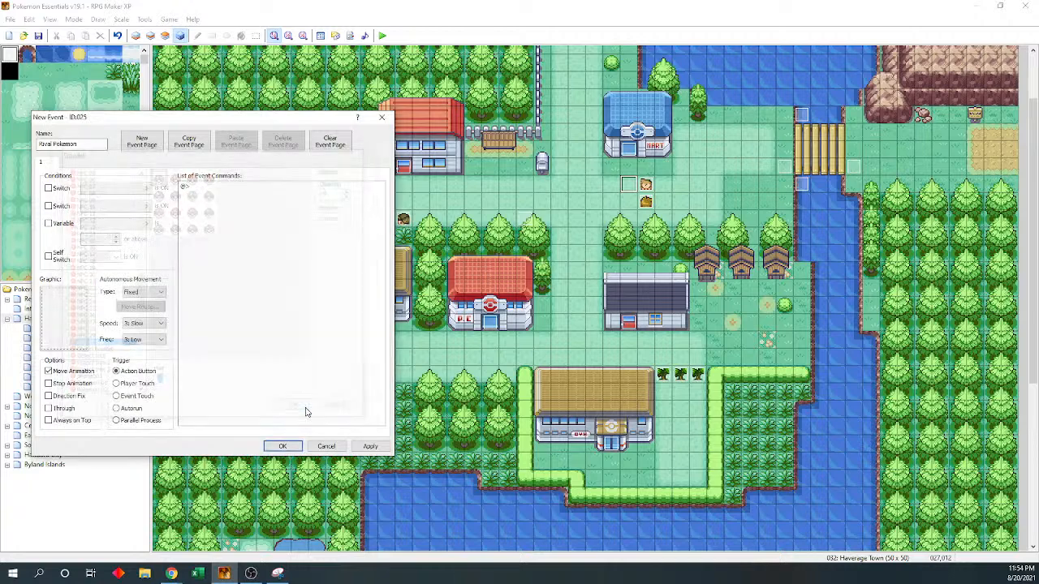
click(283, 445)
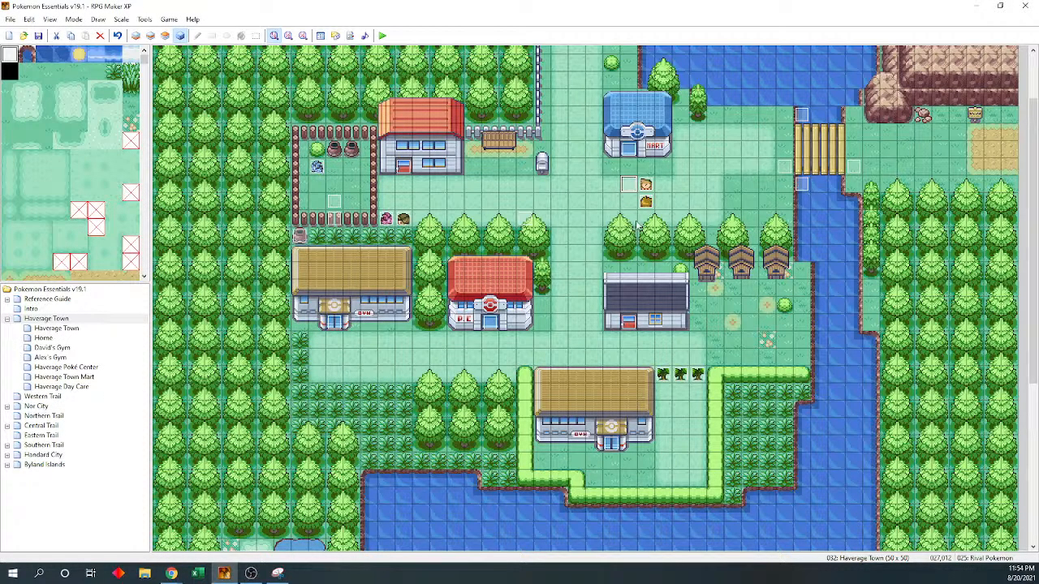
- In the Intro event, insert a move route before the BGM fade-out that changes the Rival Pokemon event's opacity to 255
click(525, 224)
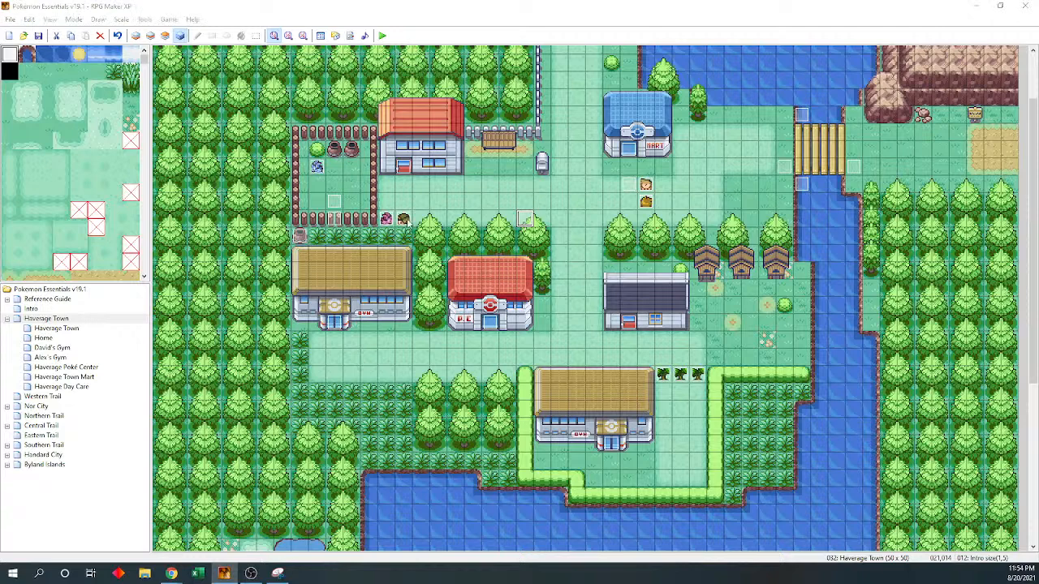
double_click(525, 224)
drag(527, 108, 308, 90)
drag(459, 172, 456, 382)
scroll(383, 220, up, 5)
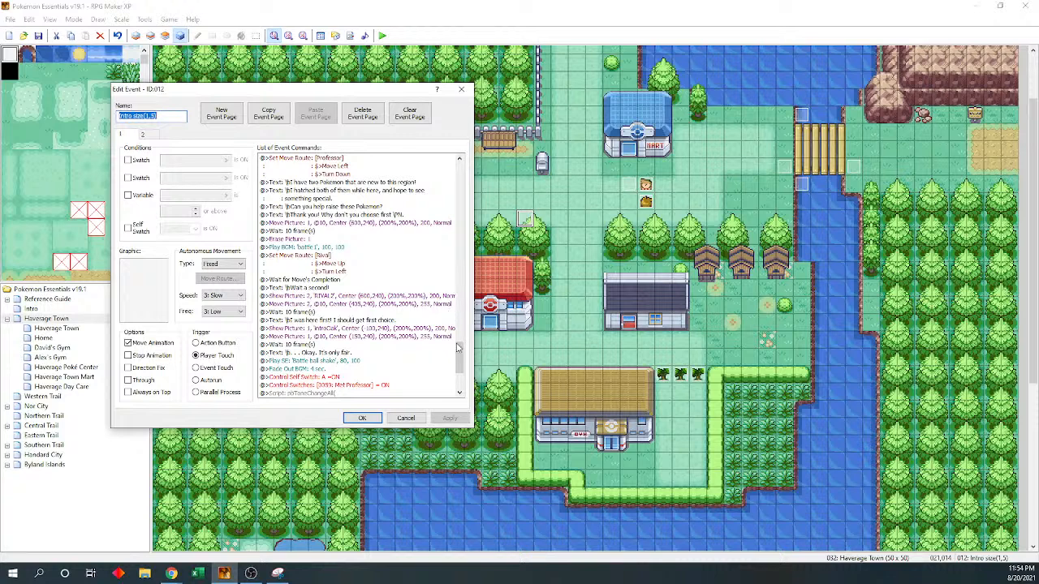
drag(459, 352, 460, 367)
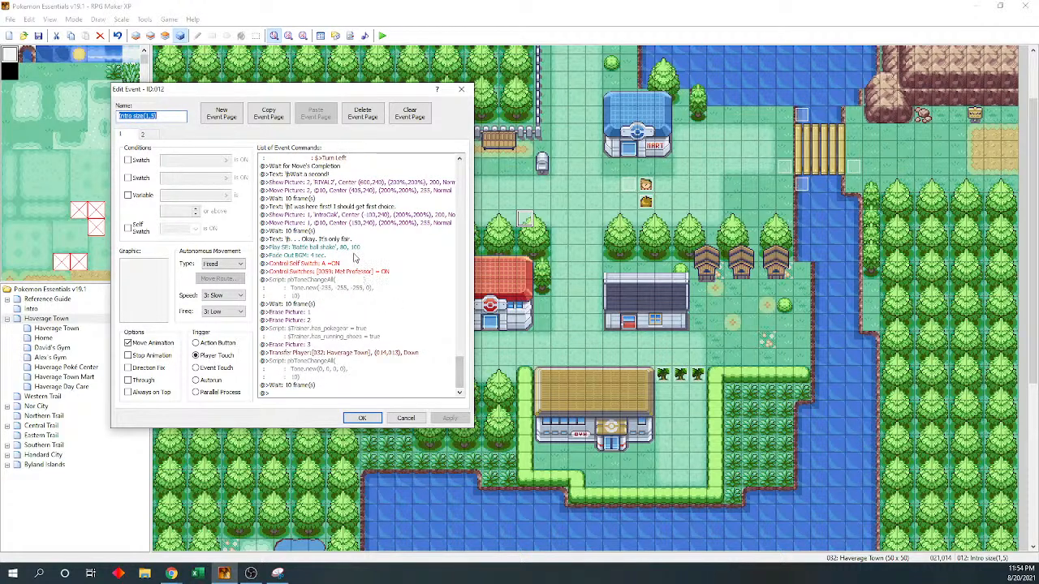
double_click(357, 255)
click(384, 288)
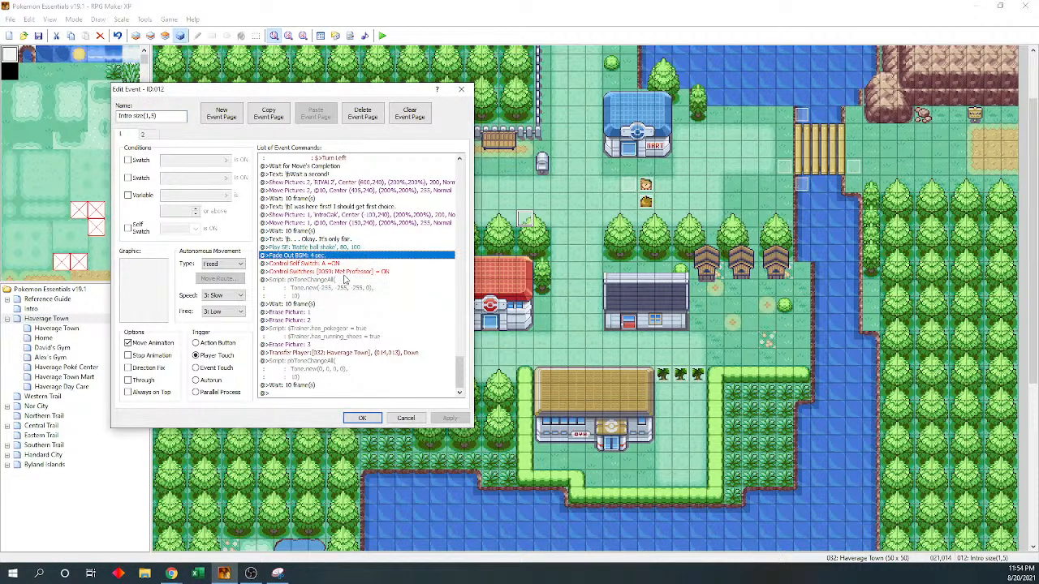
double_click(290, 319)
drag(365, 164, 146, 156)
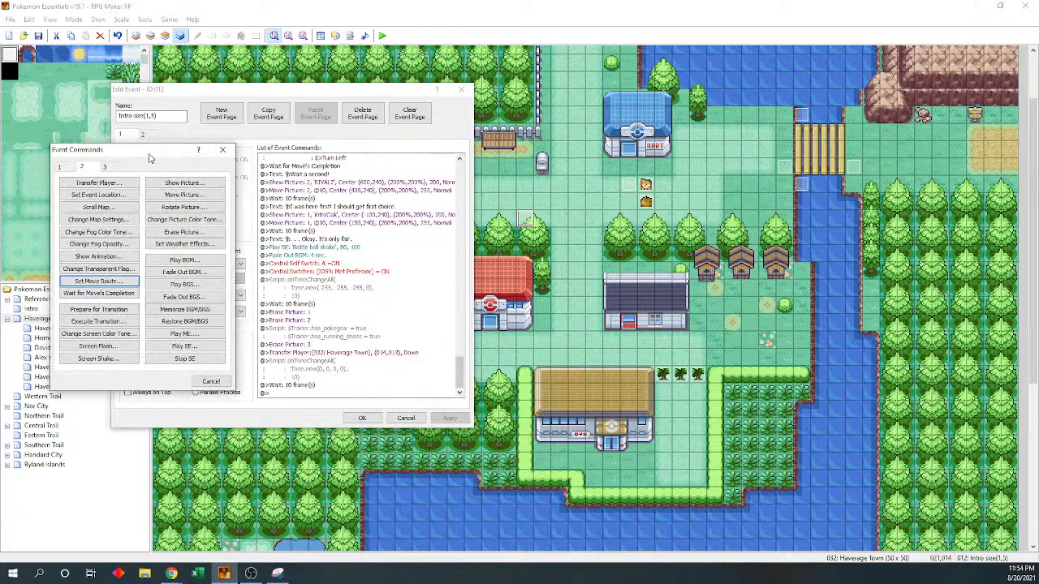
click(88, 281)
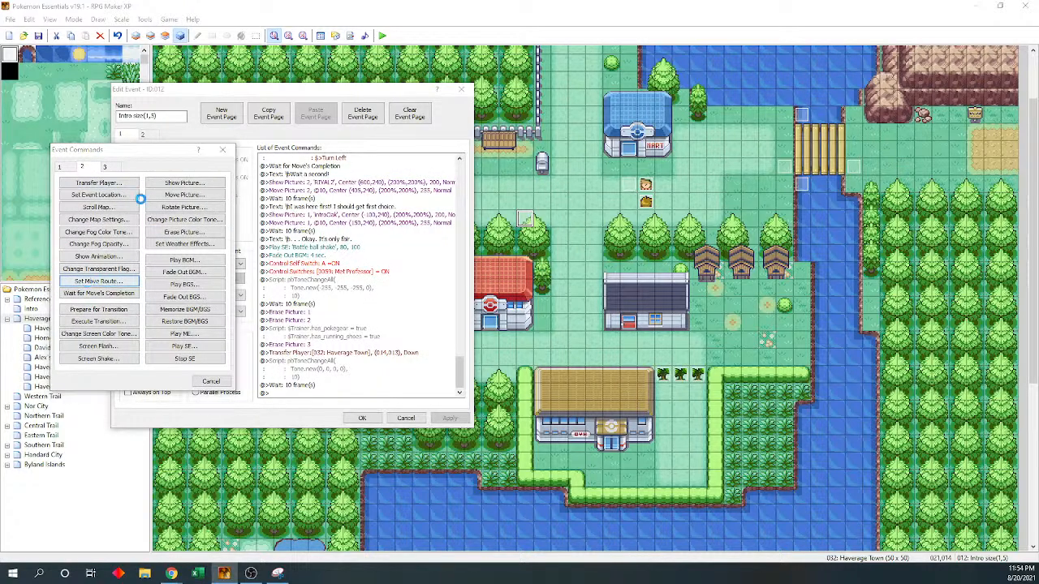
click(87, 177)
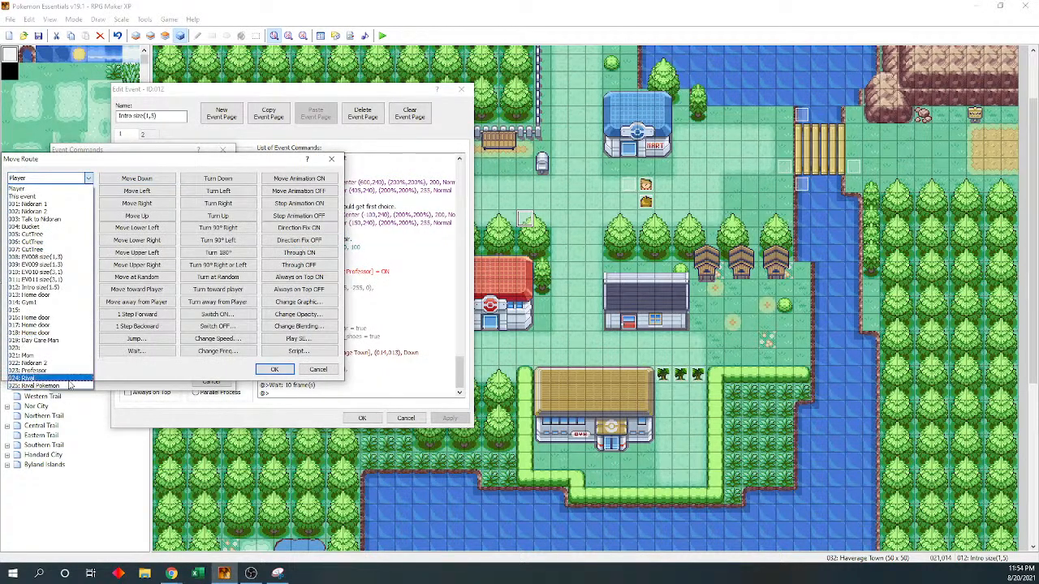
click(69, 375)
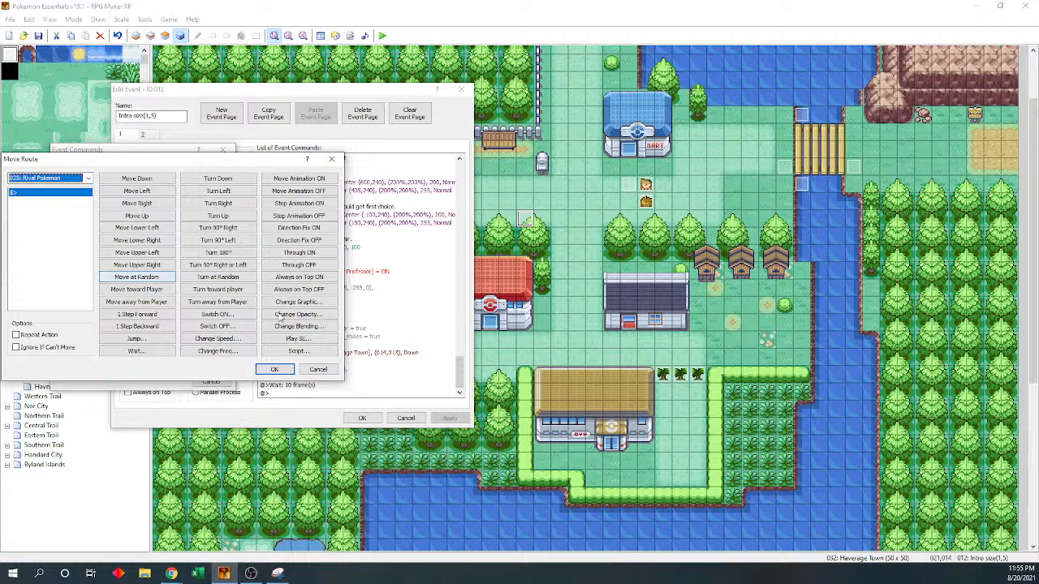
click(294, 315)
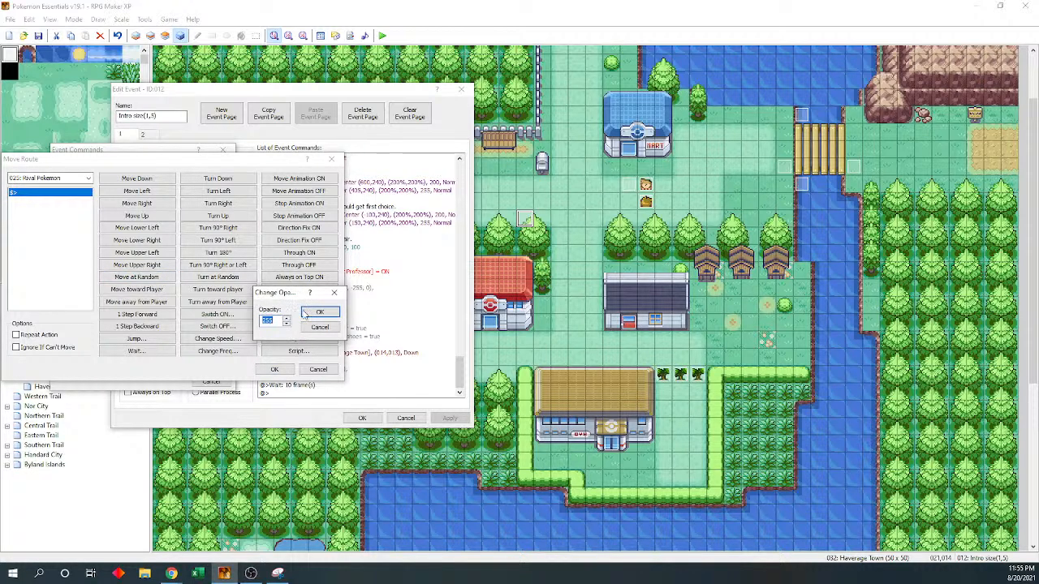
click(315, 313)
click(274, 374)
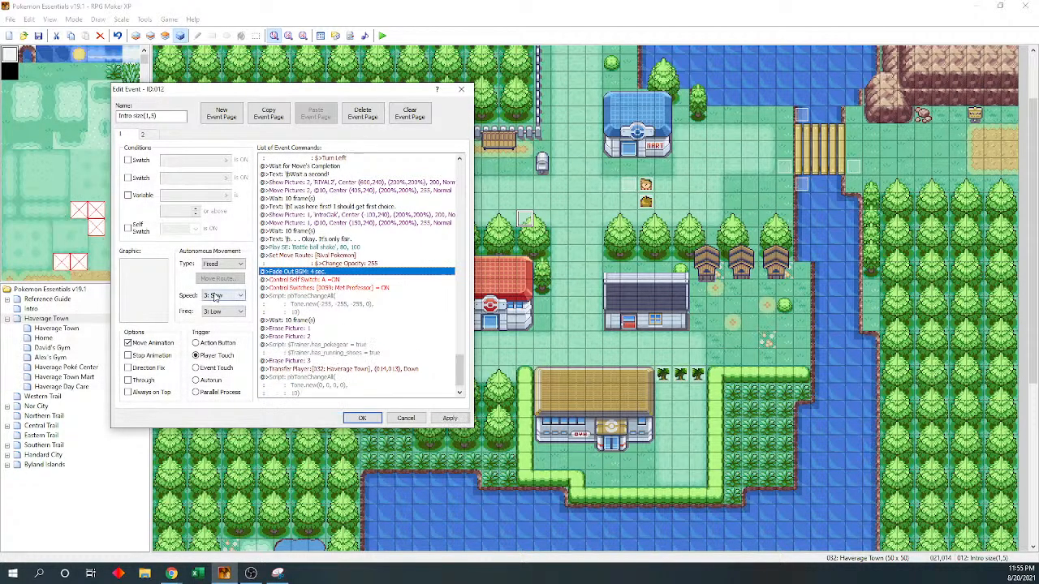
- Insert Wait for Move's Completion before the BGM fade-out and save the Intro event
key(Return)
key(Escape)
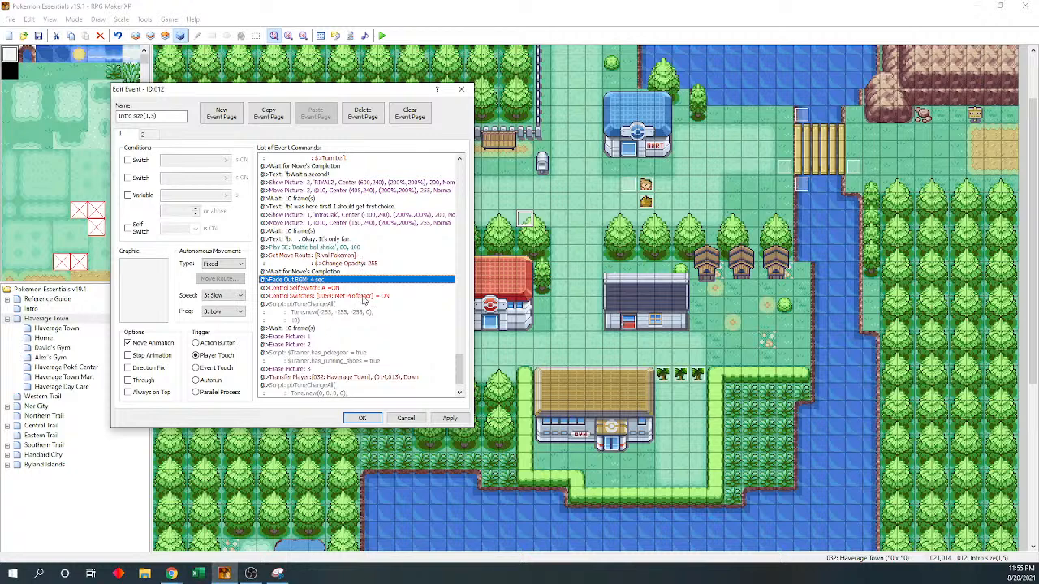
click(372, 418)
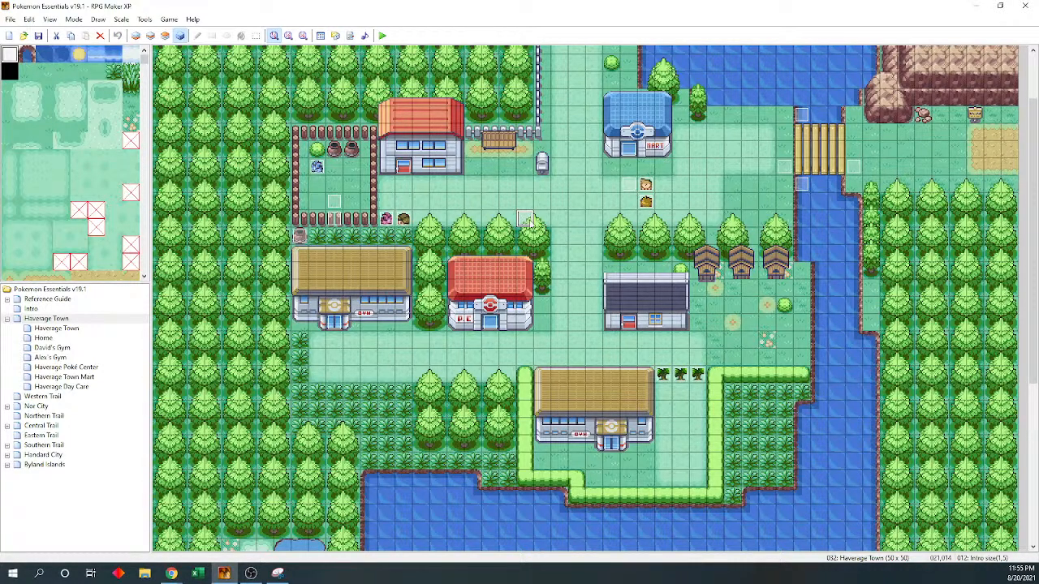
double_click(459, 212)
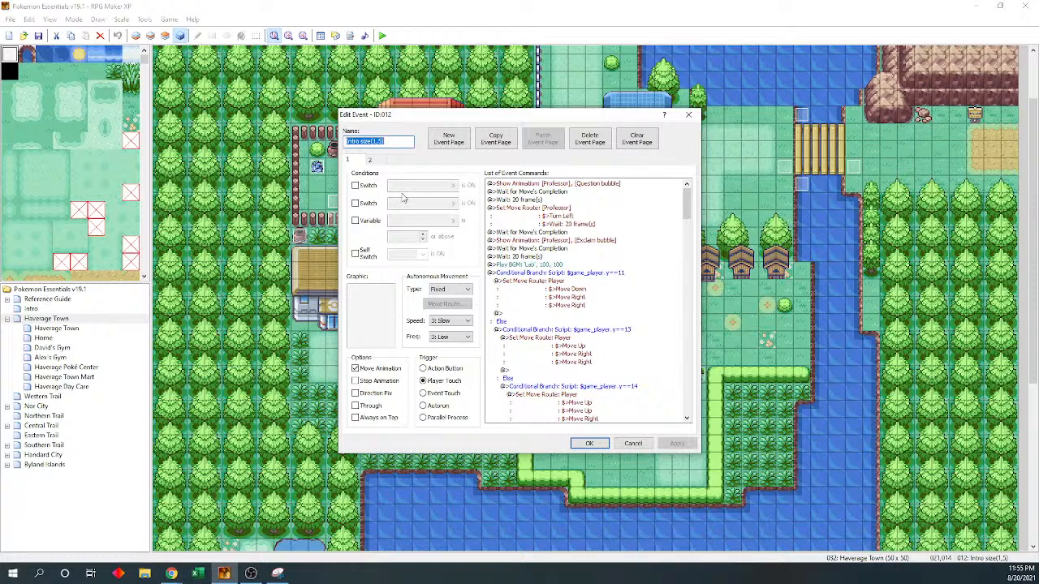
drag(687, 209, 694, 416)
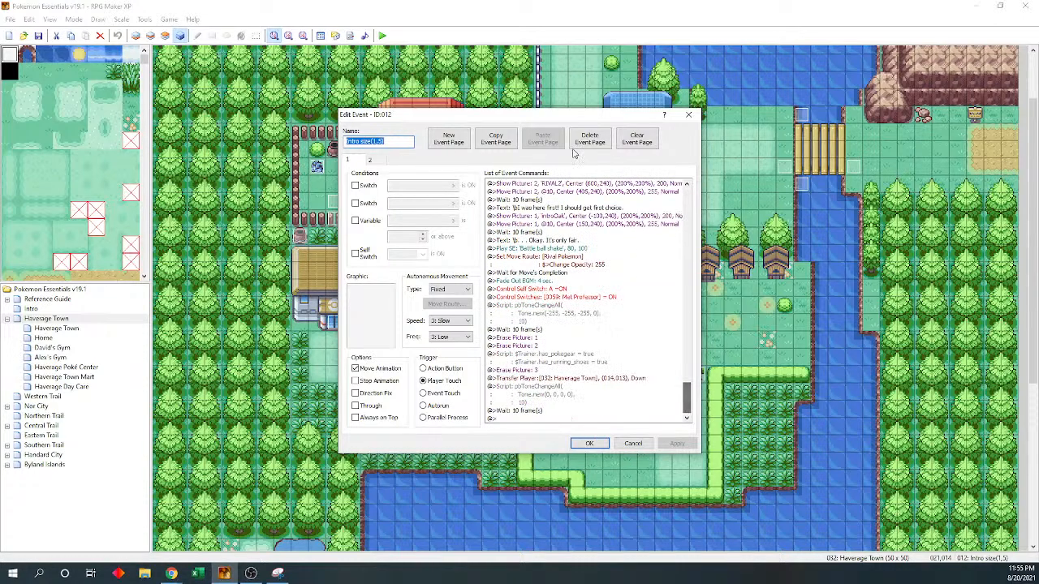
drag(591, 118, 312, 101)
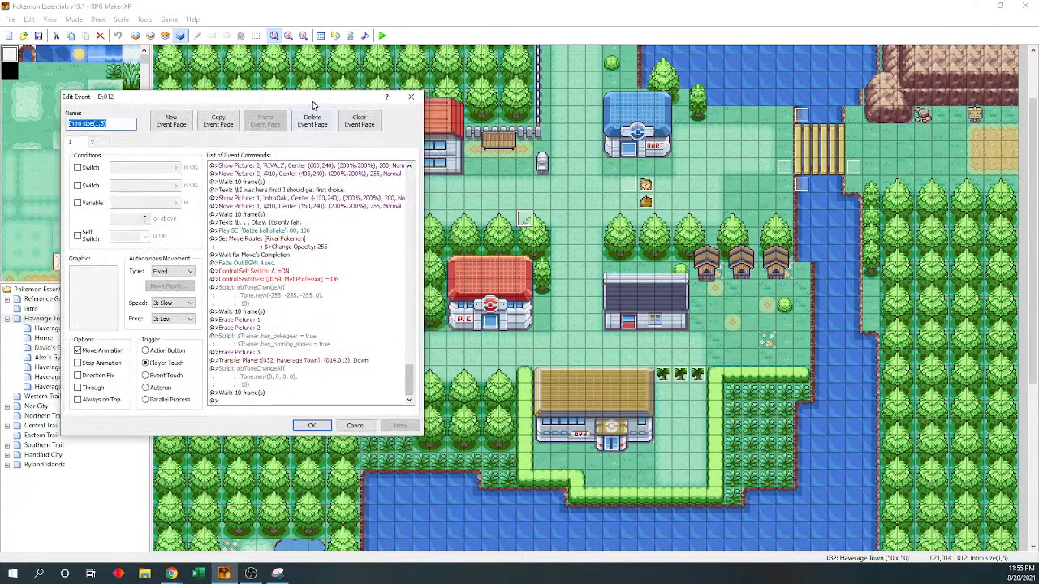
click(325, 256)
click(309, 264)
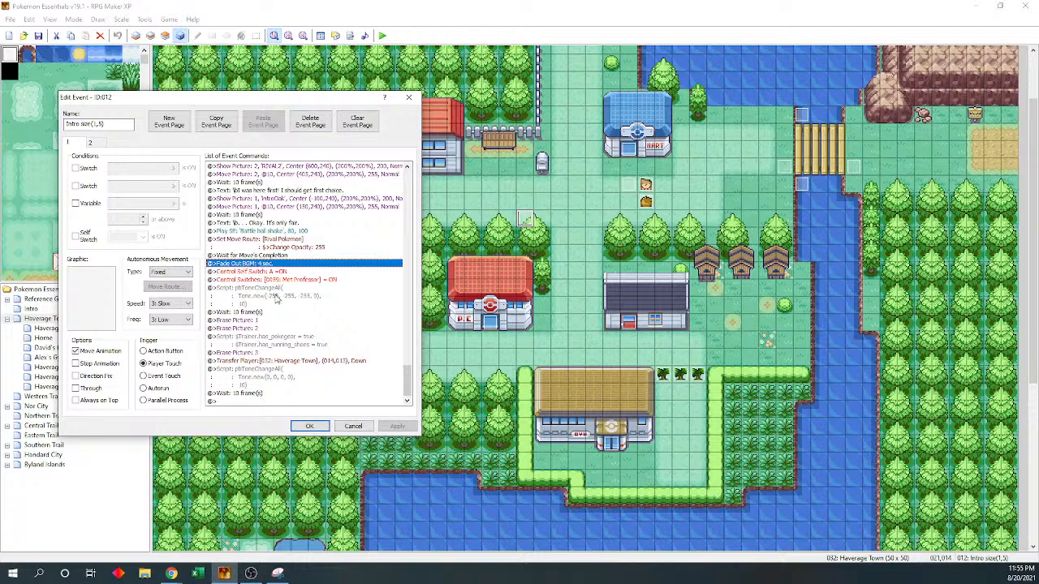
key(Return)
click(379, 397)
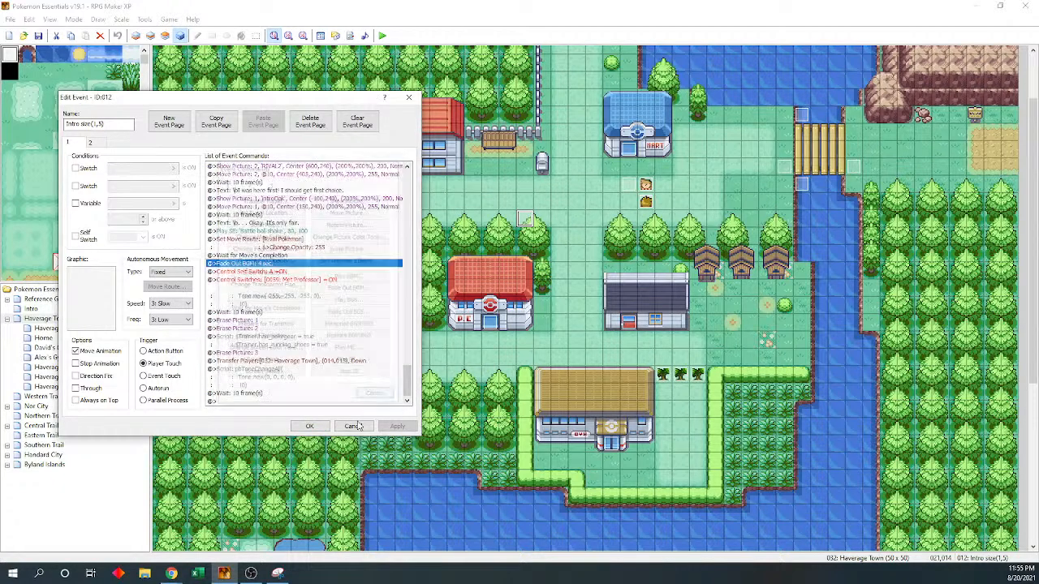
click(352, 426)
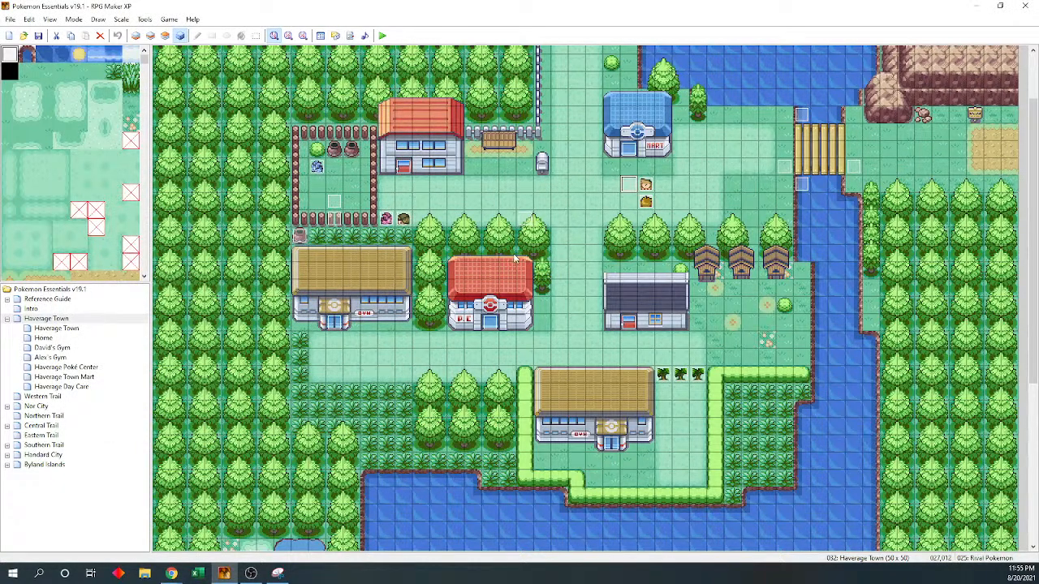
- Paste a copy of the Rival Pokemon event at map tile 026,012 and rename it "Your Pokemon"
key(Left)
key(ctrl+v)
key(Return)
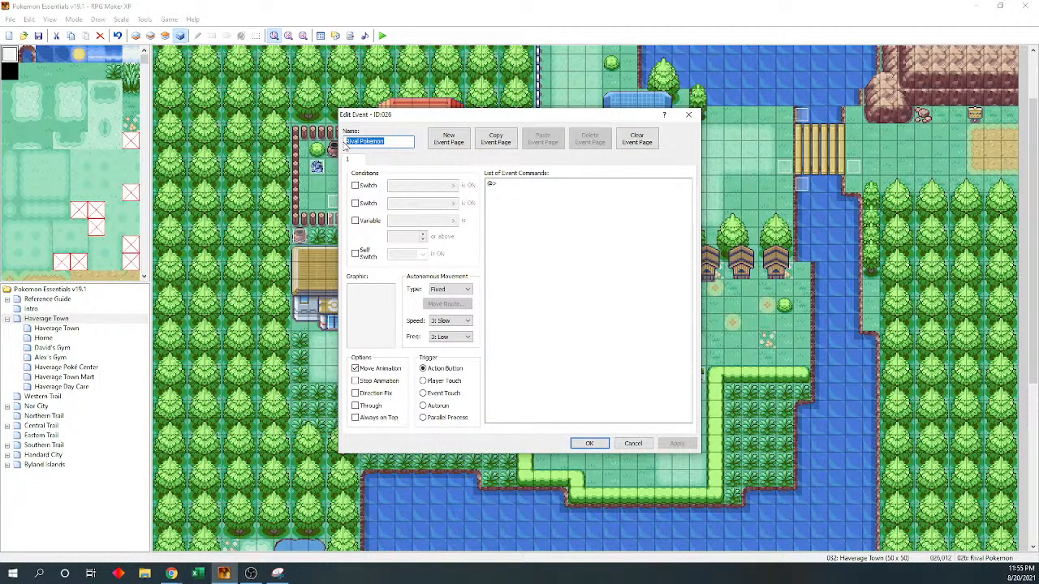
text(Your)
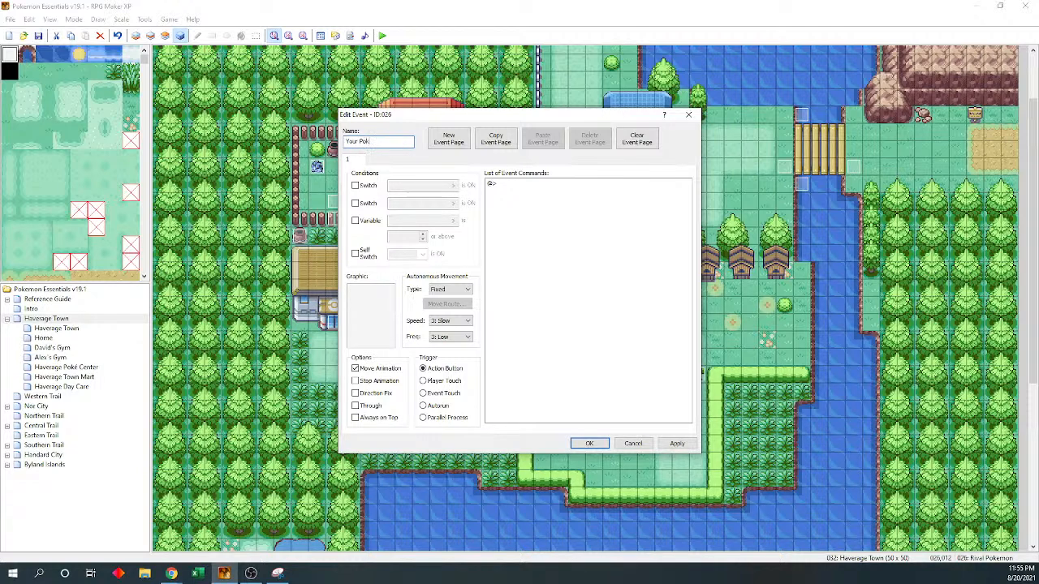
click(589, 443)
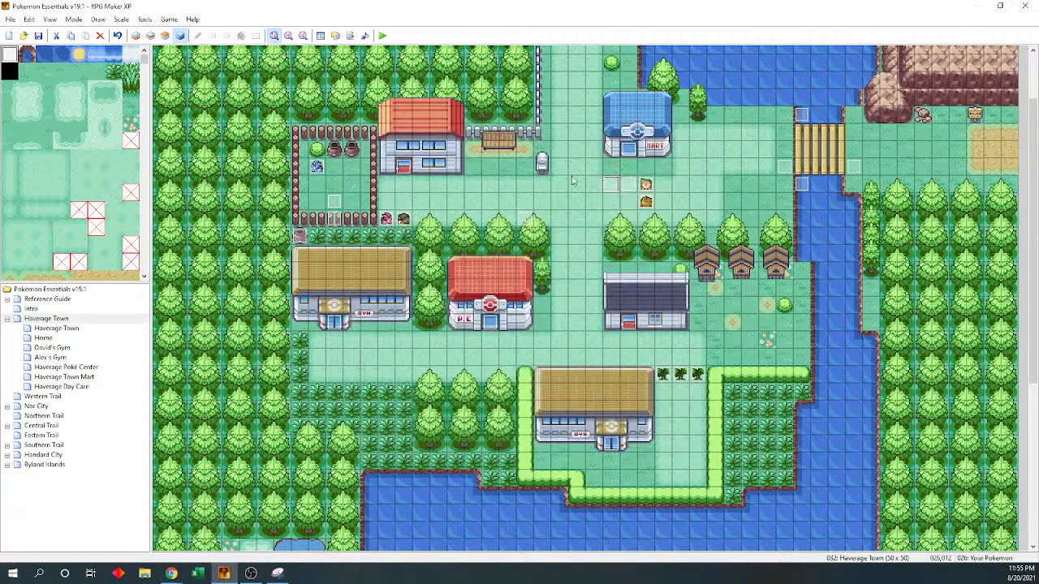
double_click(525, 223)
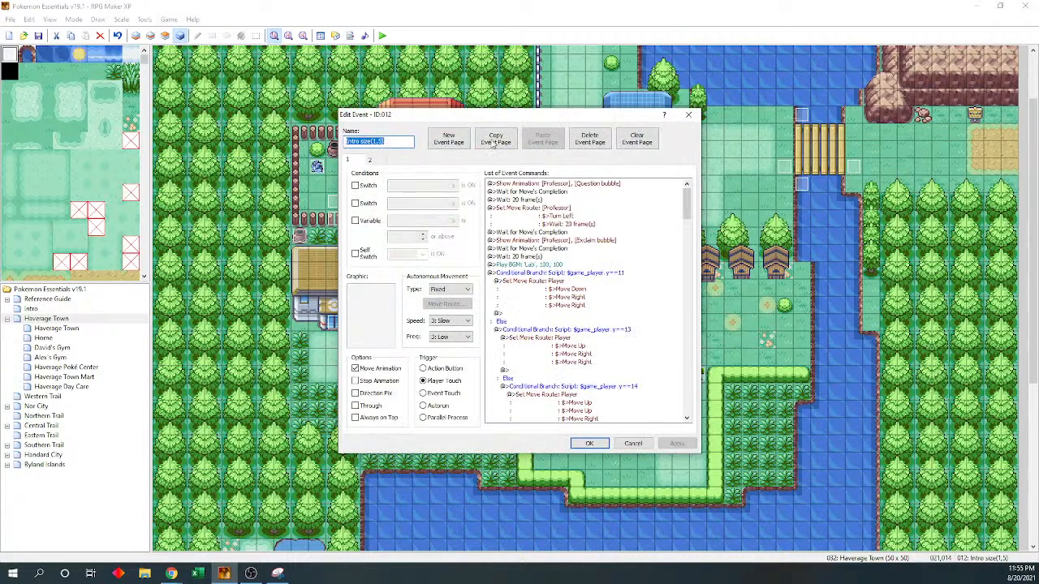
drag(515, 115, 328, 116)
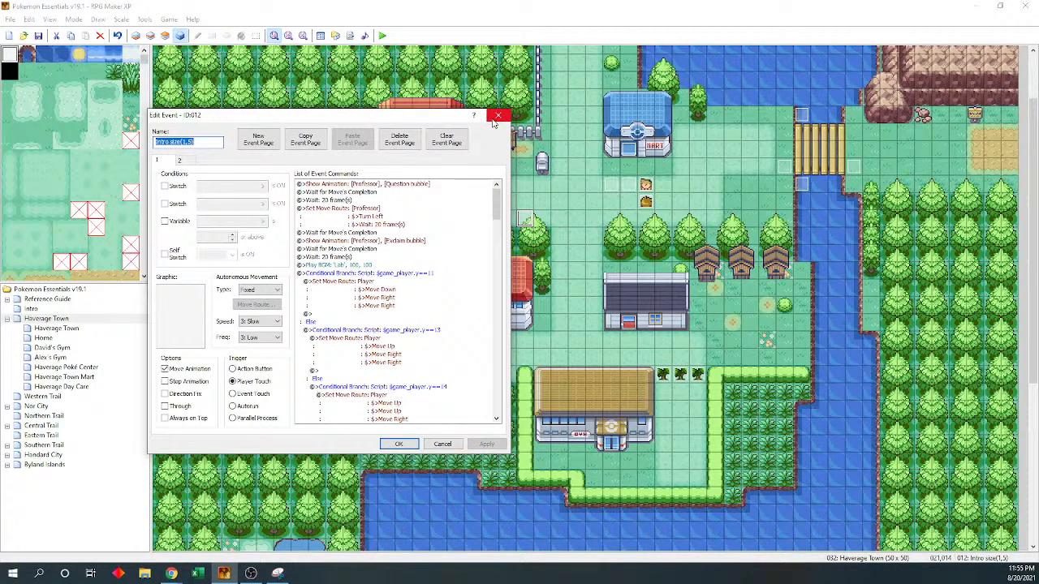
click(495, 118)
- Check the graphic and opacity settings of the Your Pokemon event
double_click(613, 191)
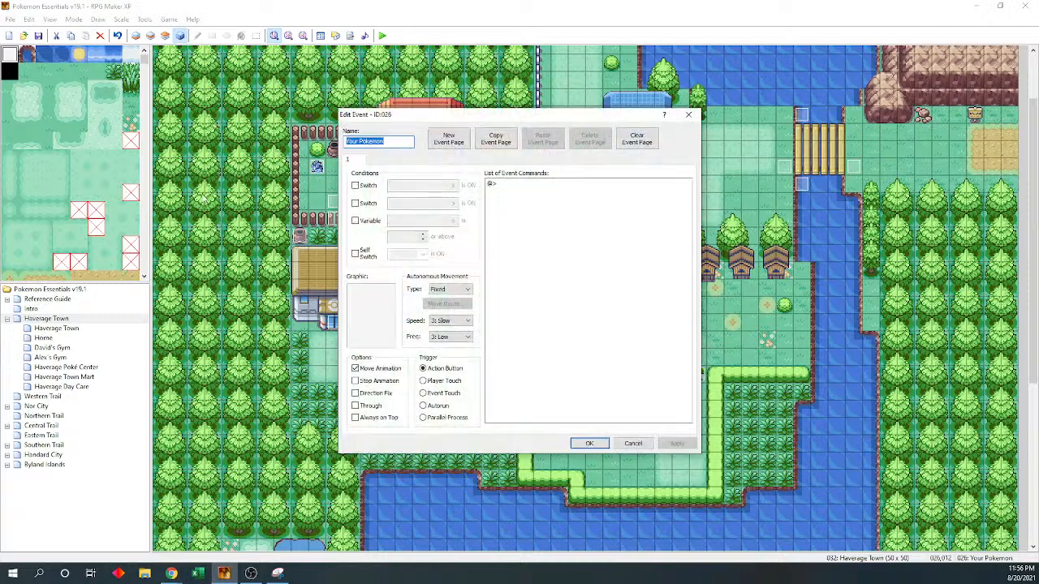
double_click(359, 314)
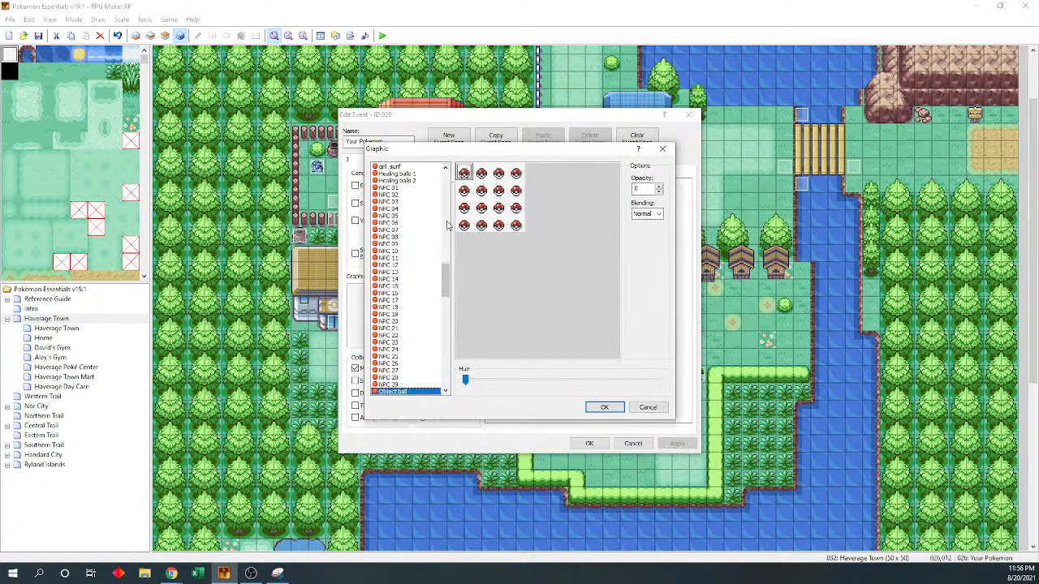
click(604, 406)
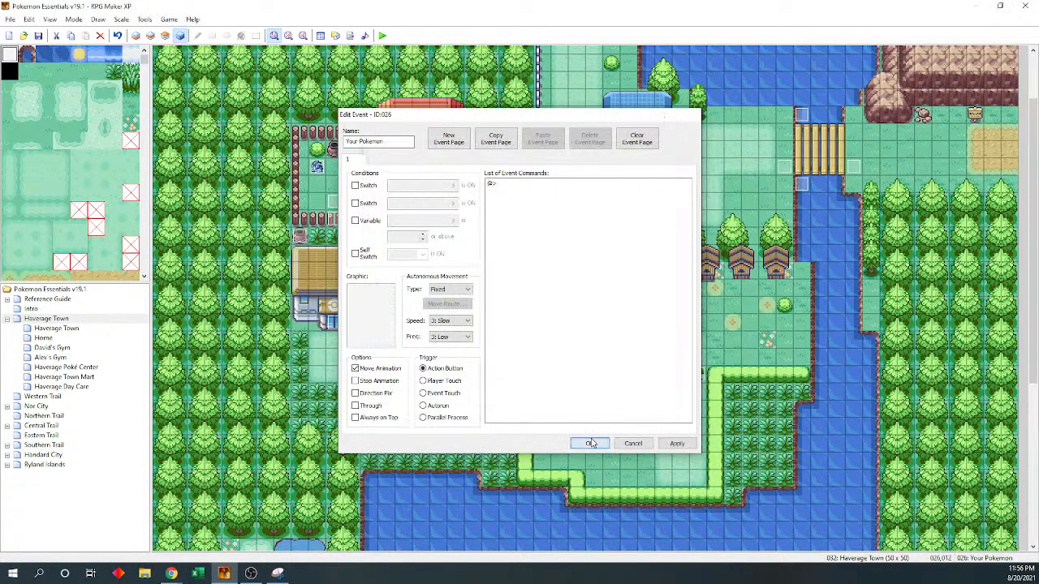
click(589, 443)
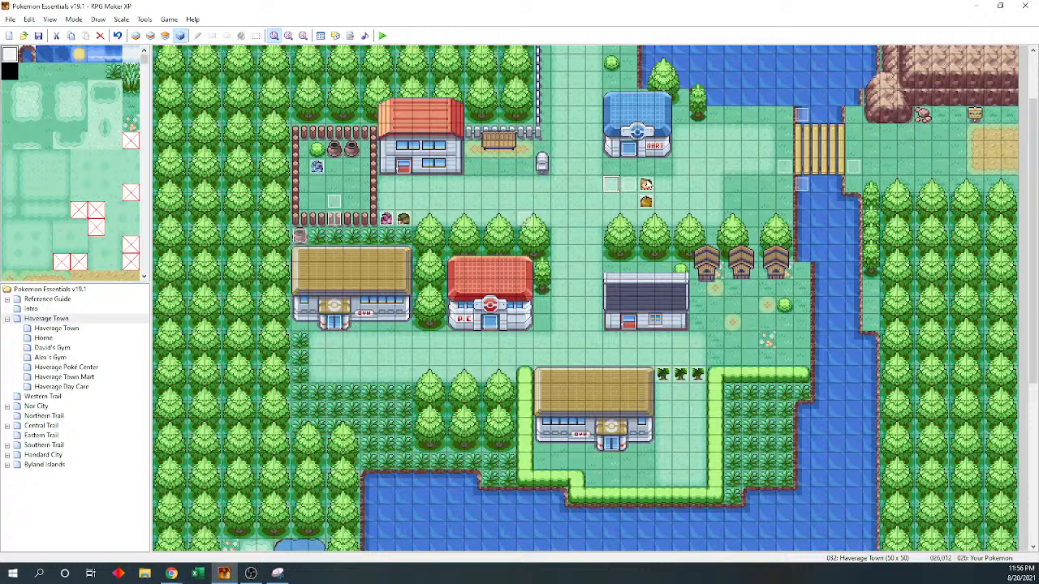
- Duplicate the Rival Pokemon opacity move route in the Intro event and retarget one of the two to the Your Pokemon event
click(524, 224)
double_click(523, 226)
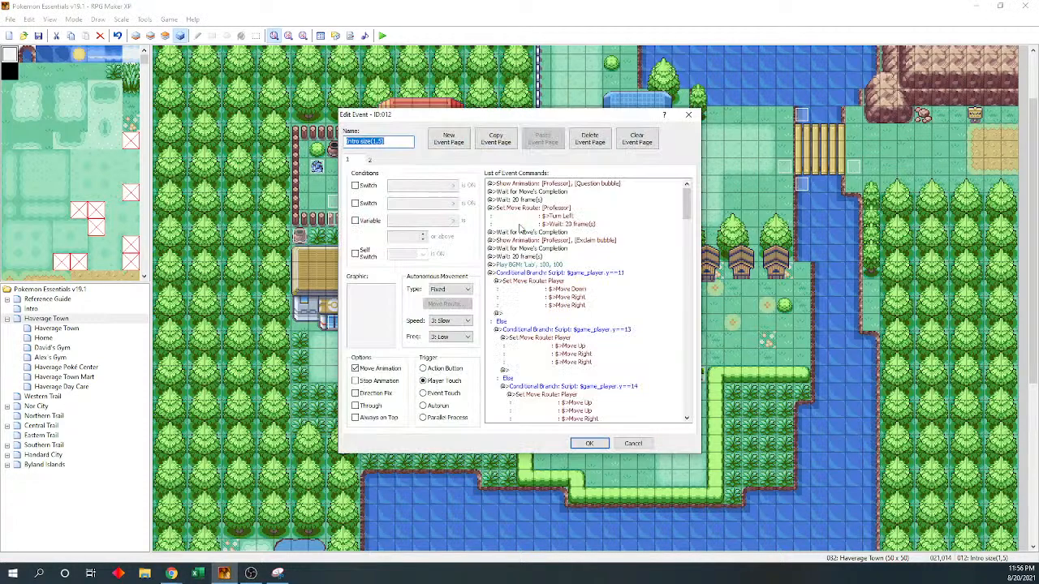
drag(438, 117, 149, 94)
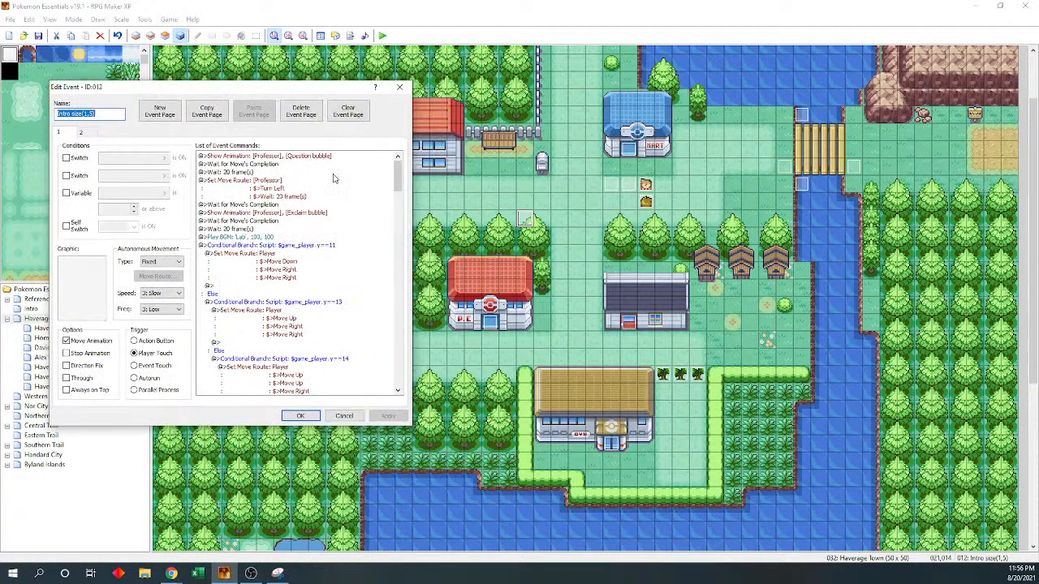
scroll(317, 306, down, 10)
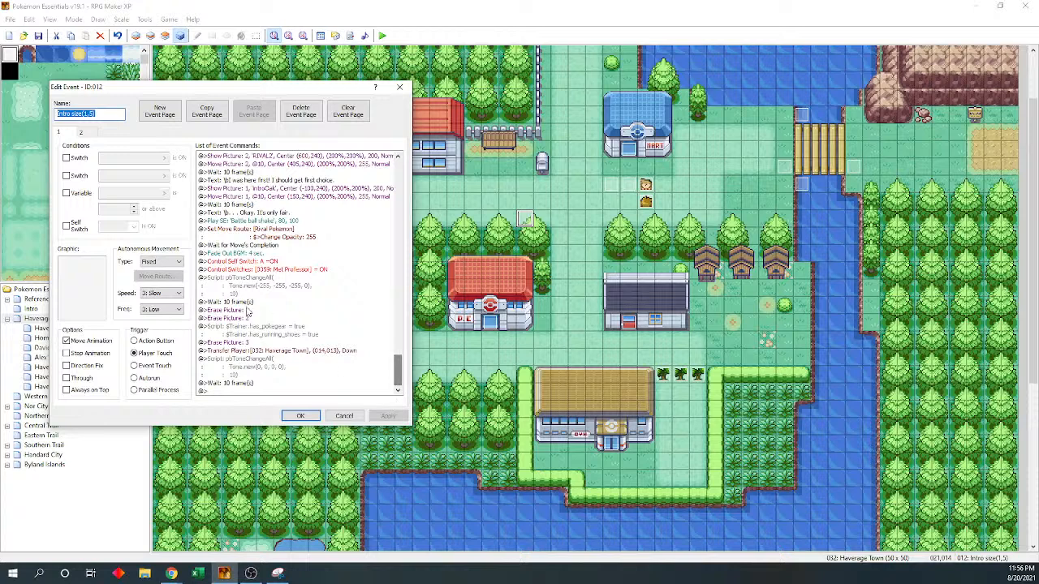
click(279, 230)
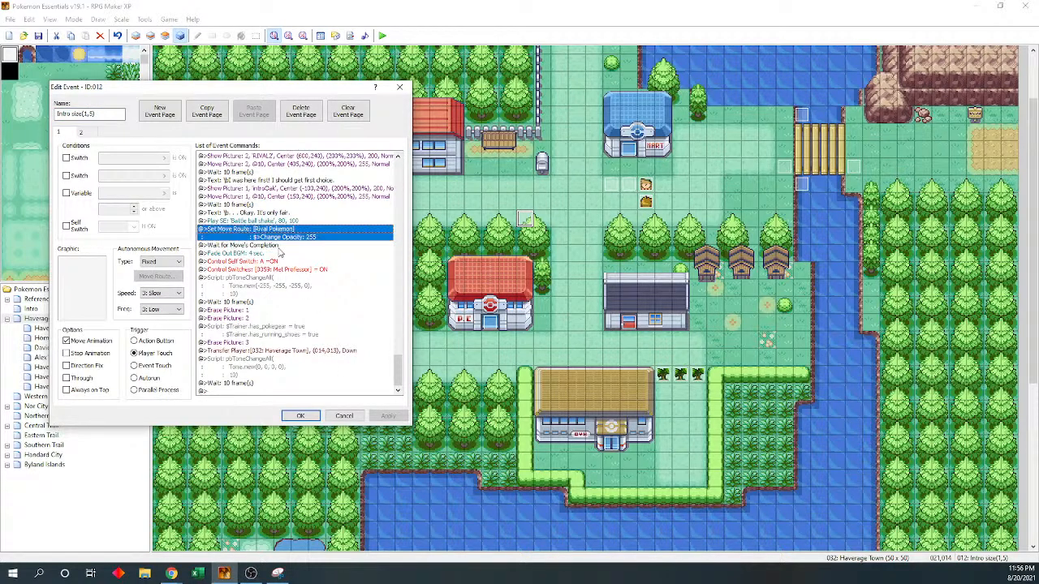
key(ctrl+c)
key(ctrl+v)
click(279, 247)
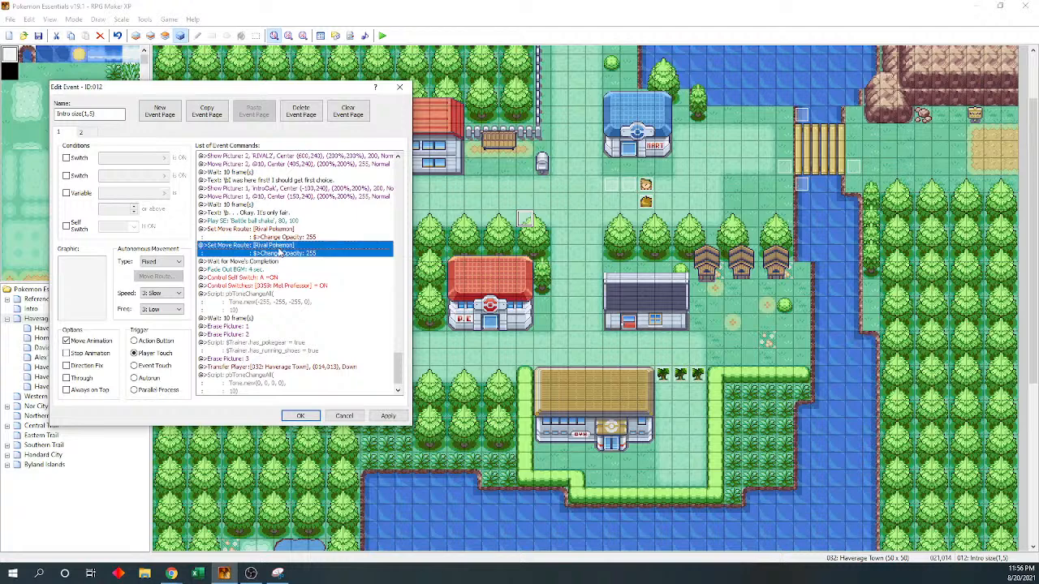
double_click(279, 247)
click(215, 184)
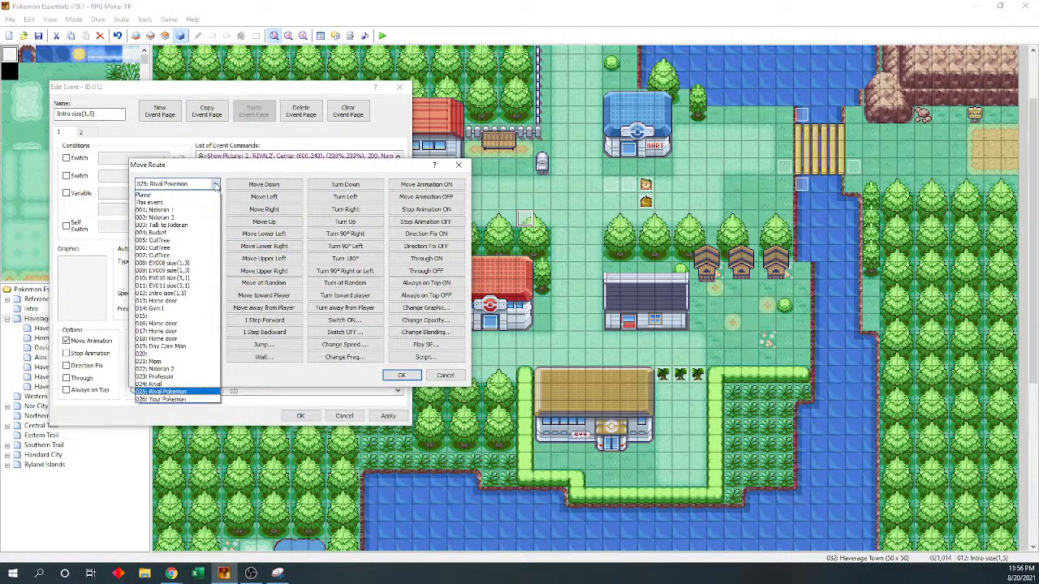
click(174, 399)
click(401, 375)
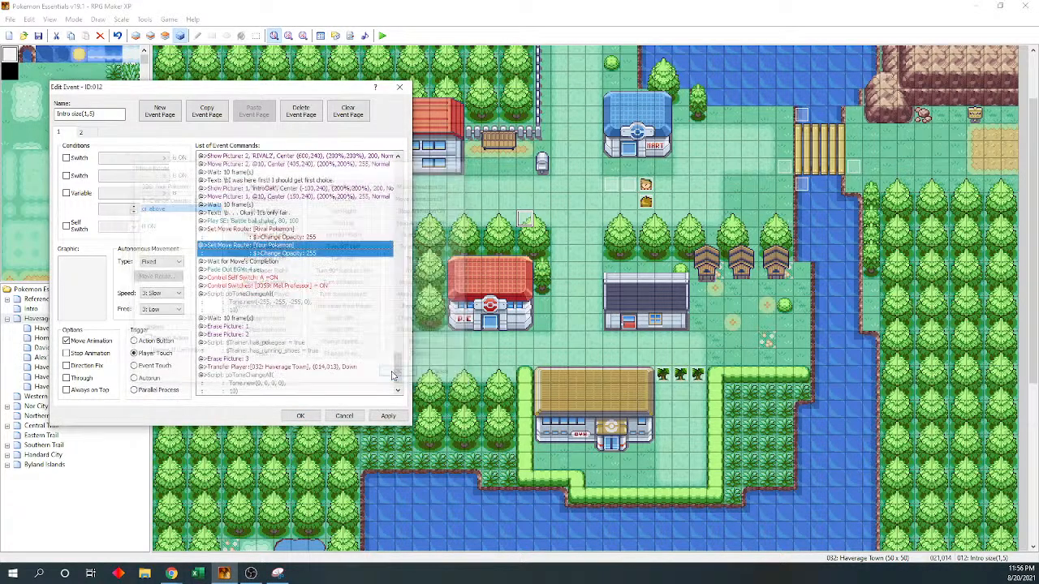
click(291, 270)
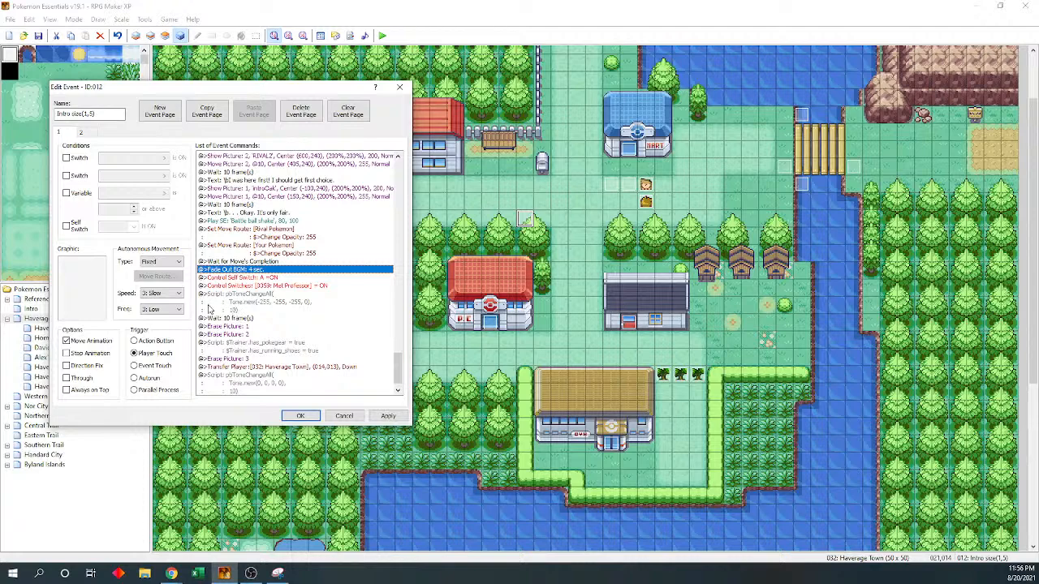
key(Return)
click(222, 176)
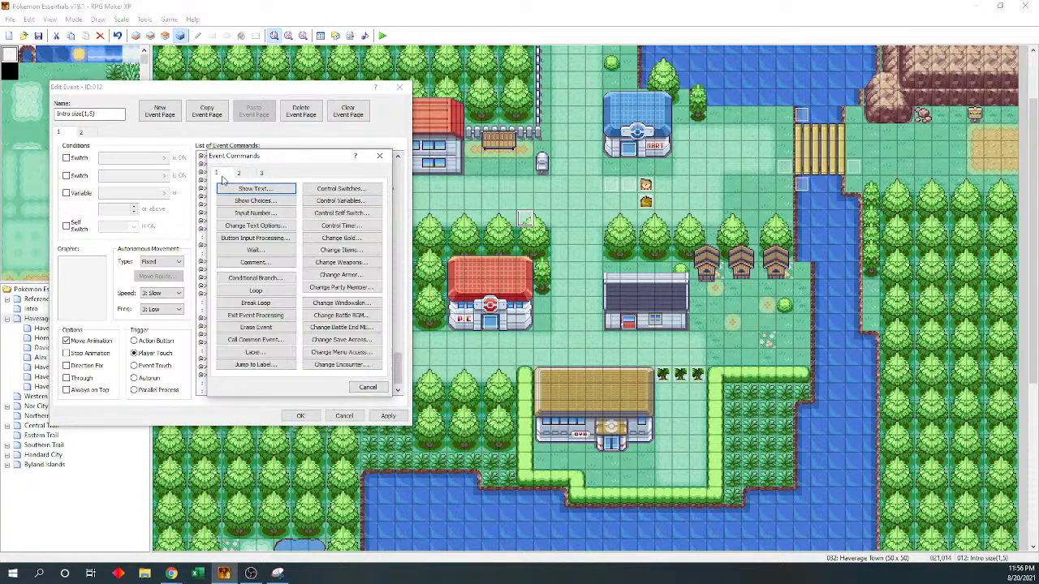
drag(284, 155, 148, 176)
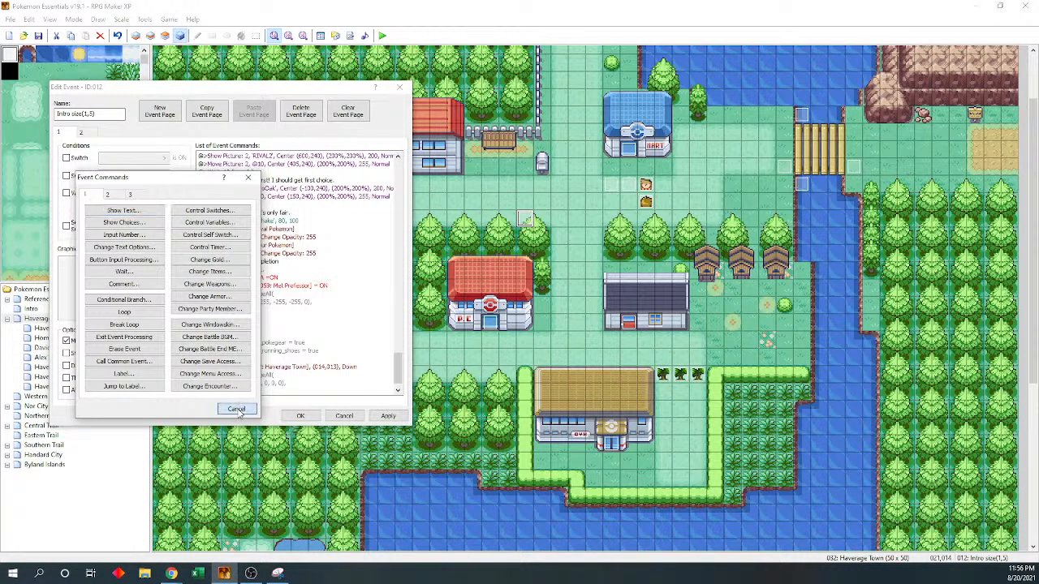
click(234, 410)
- Add a 10-frame wait to the Rival Pokemon move route and paste a copy of the 'Battle ball shake' sound effect after that route
scroll(397, 365, up, 2)
click(302, 270)
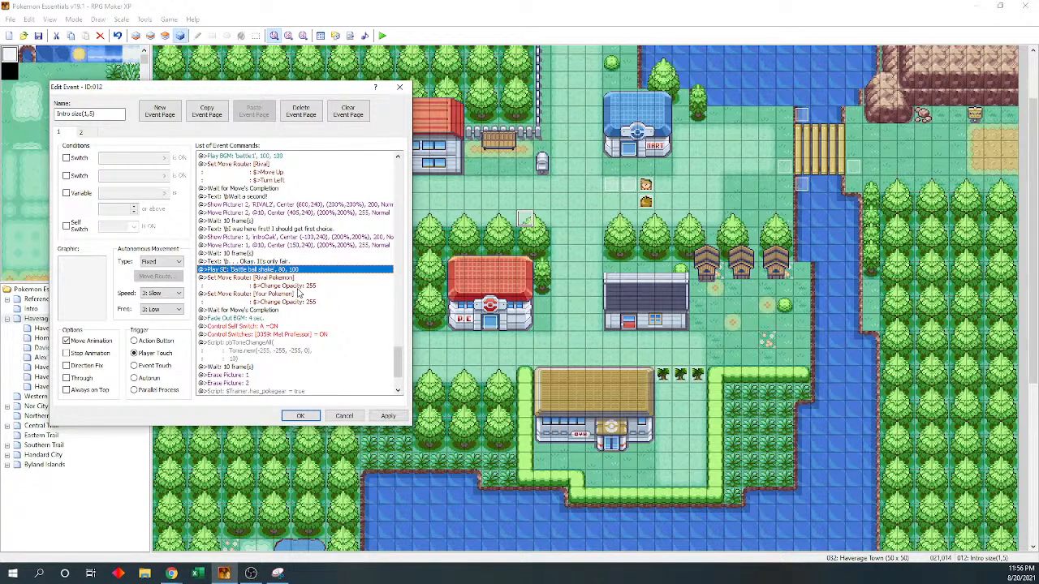
key(Down)
key(Down)
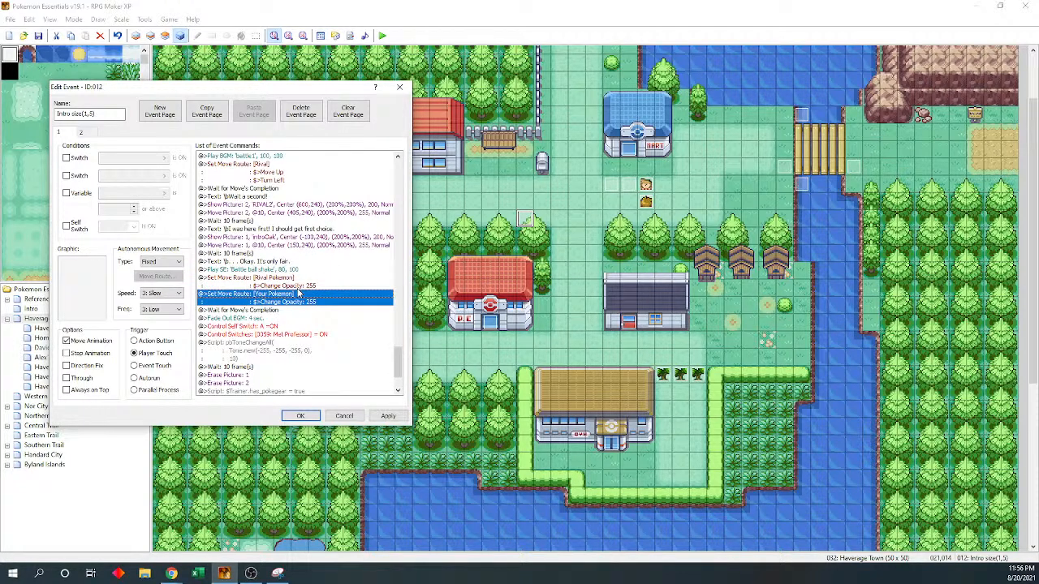
click(290, 281)
double_click(290, 280)
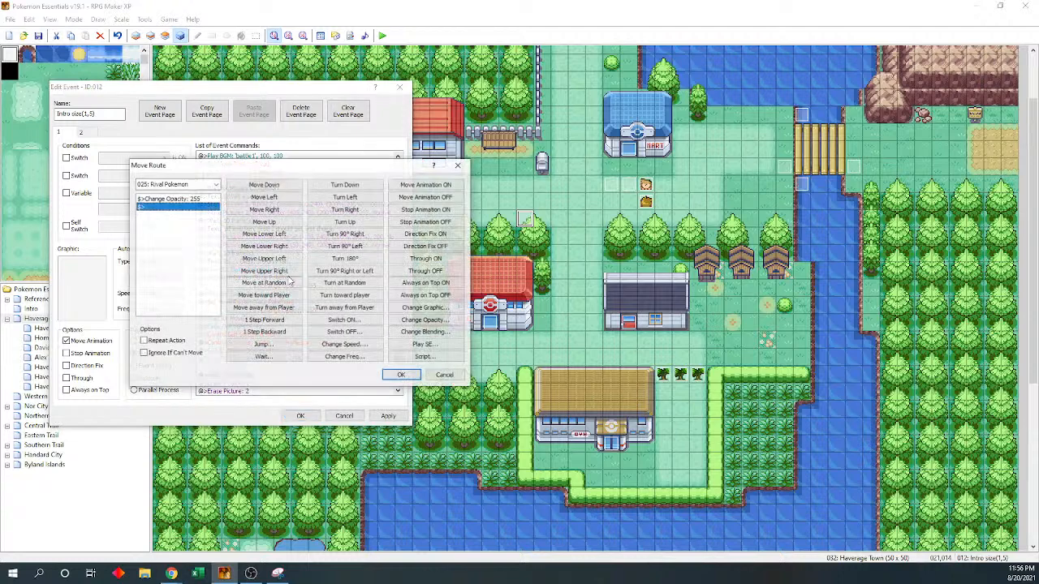
click(262, 356)
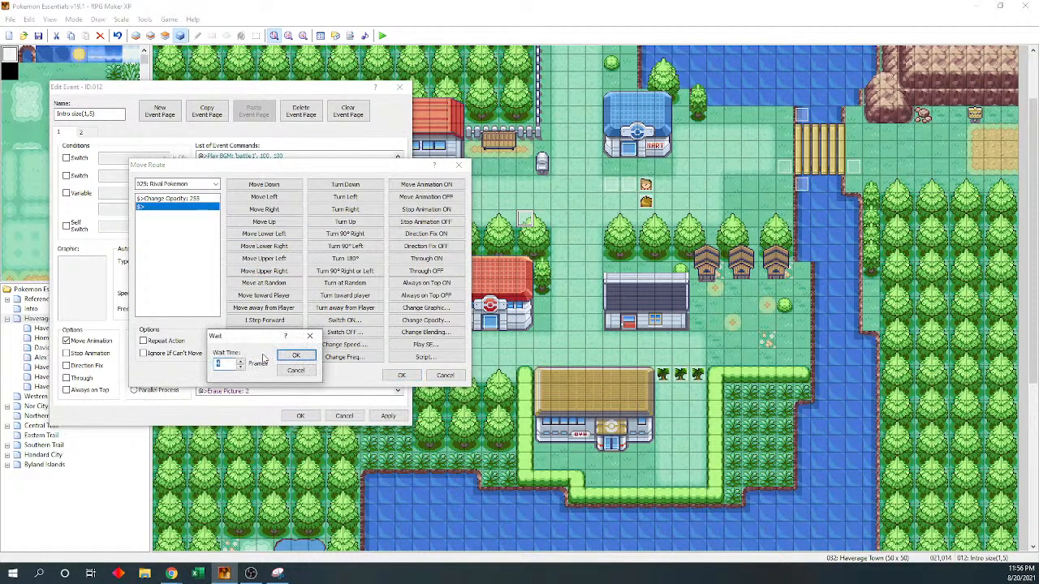
text(10)
click(295, 355)
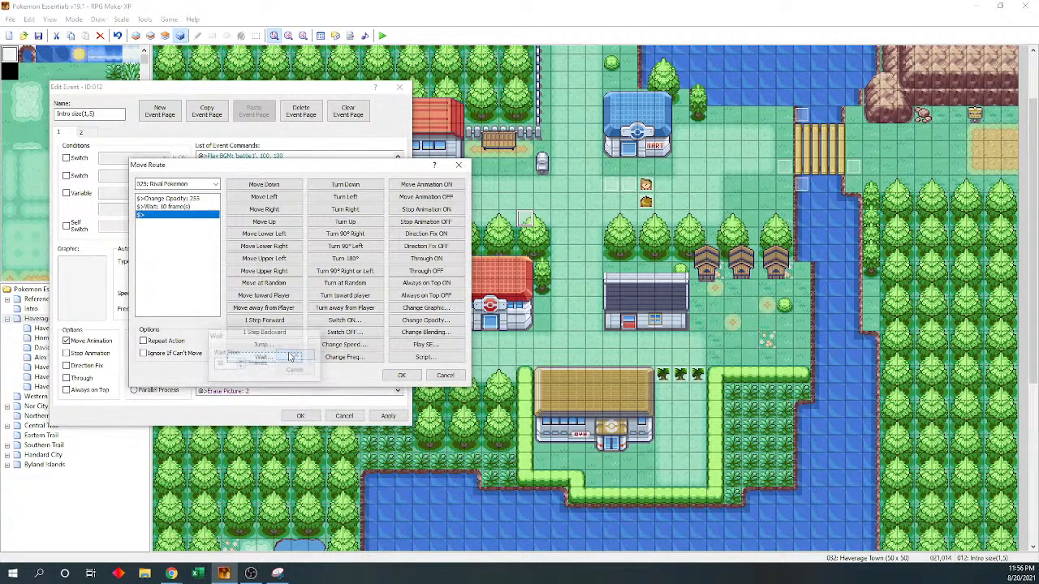
click(401, 375)
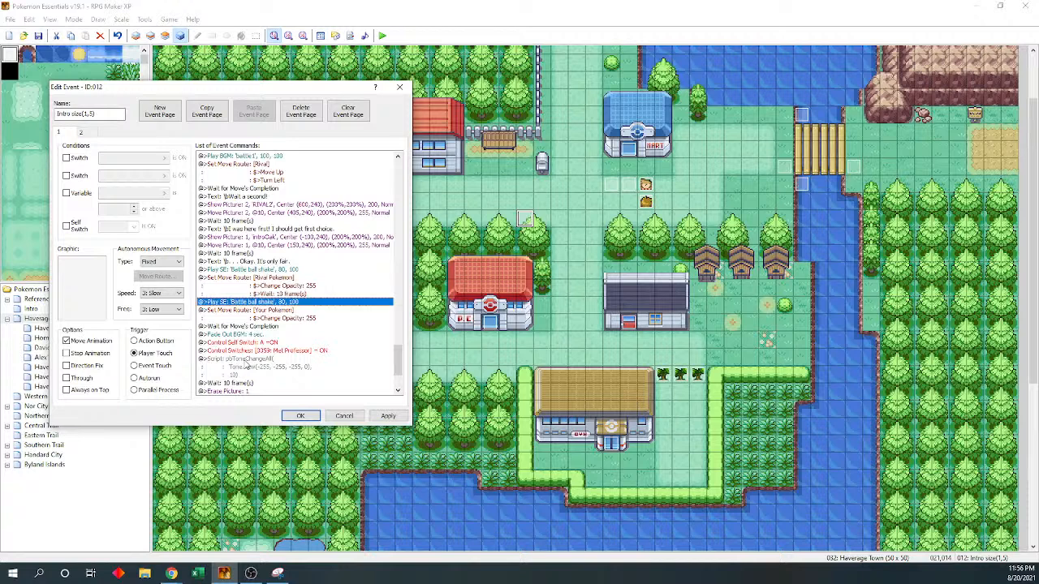
- Insert Wait for Move's Completion before the second ball shake sound and add a 10-frame wait to the Your Pokemon move route
key(Insert)
click(256, 297)
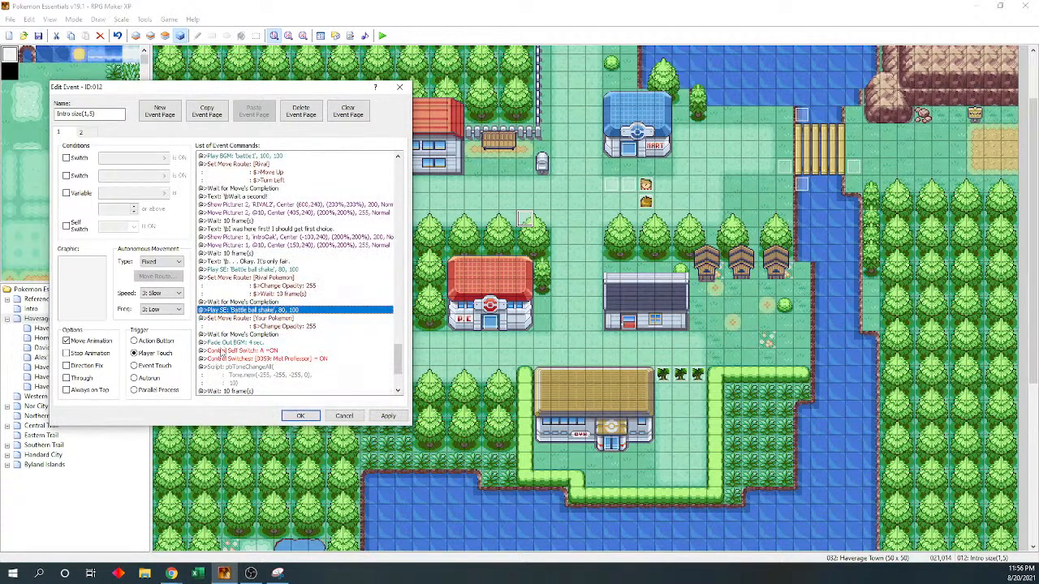
click(295, 320)
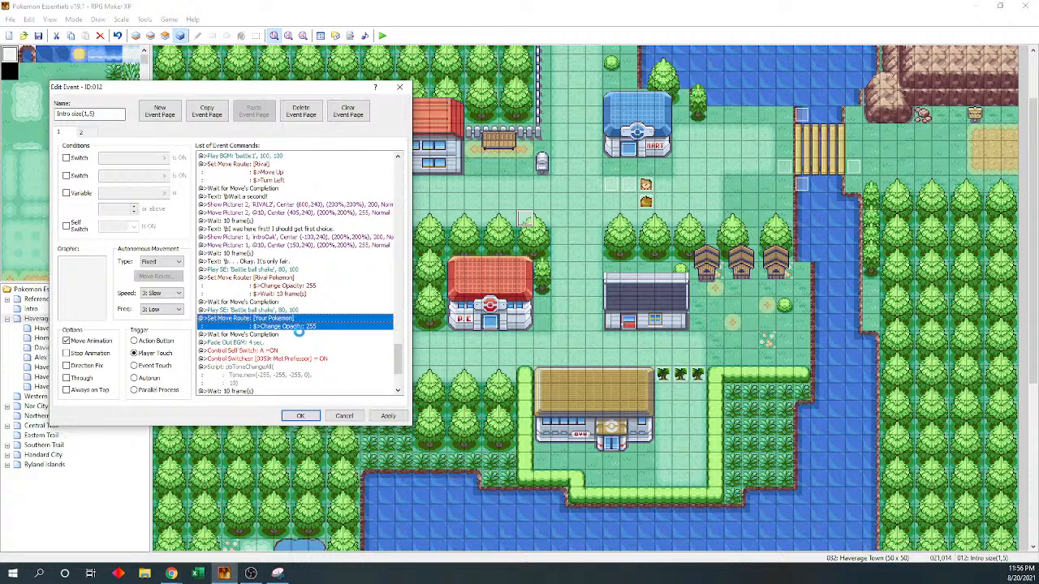
double_click(275, 319)
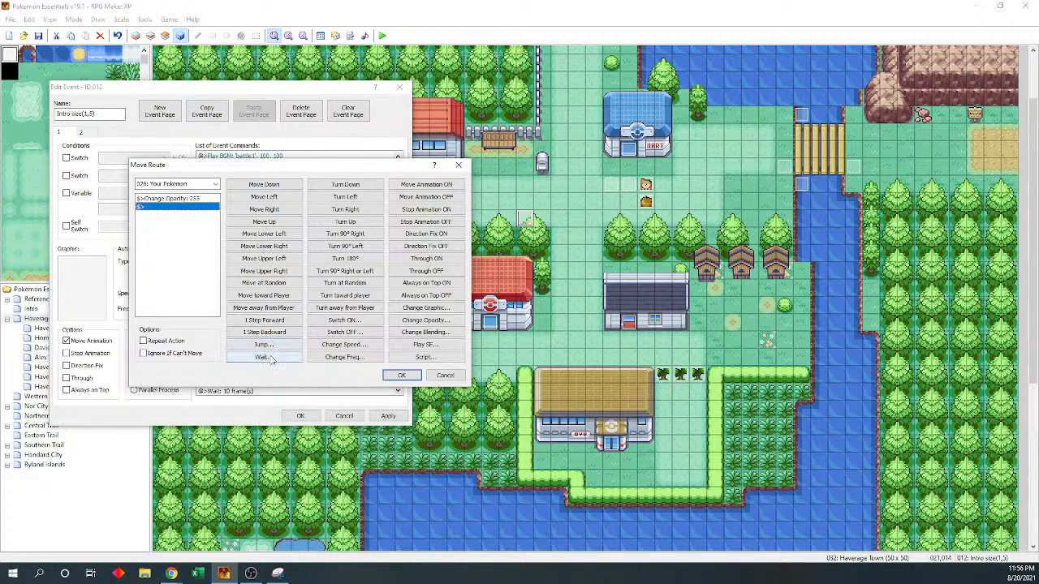
click(262, 357)
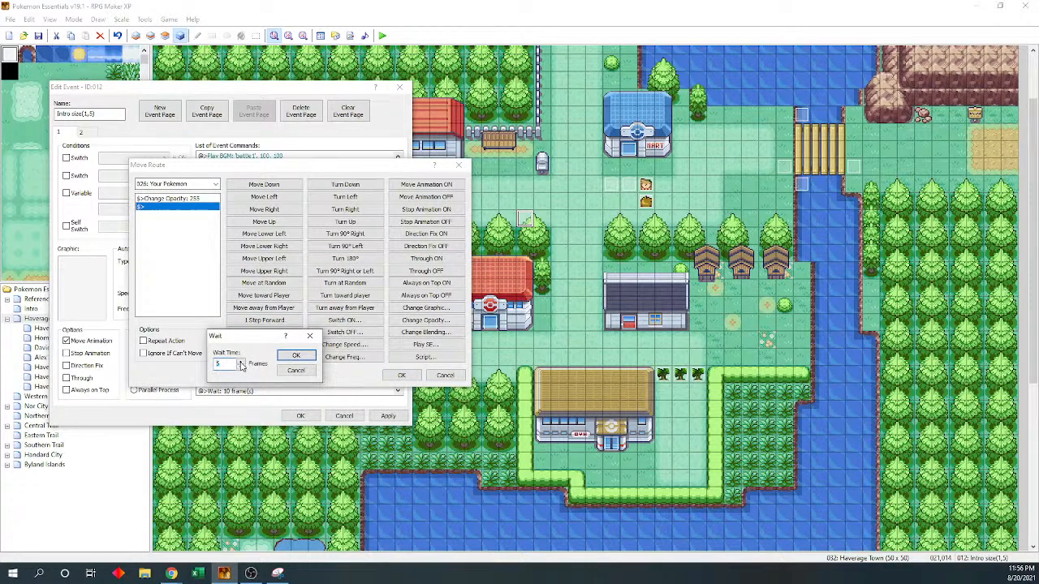
click(296, 356)
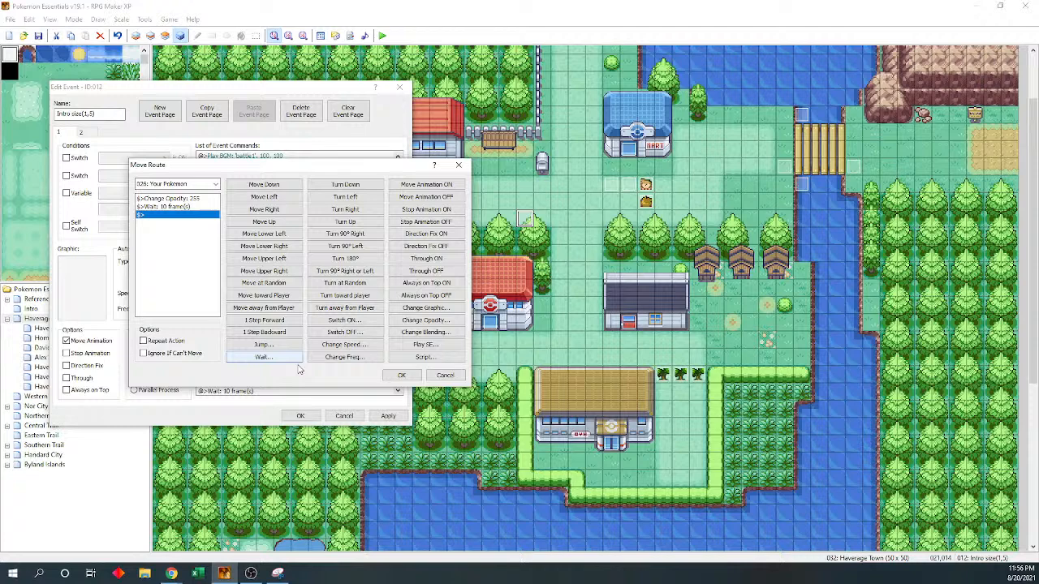
click(401, 375)
scroll(396, 357, down, 2)
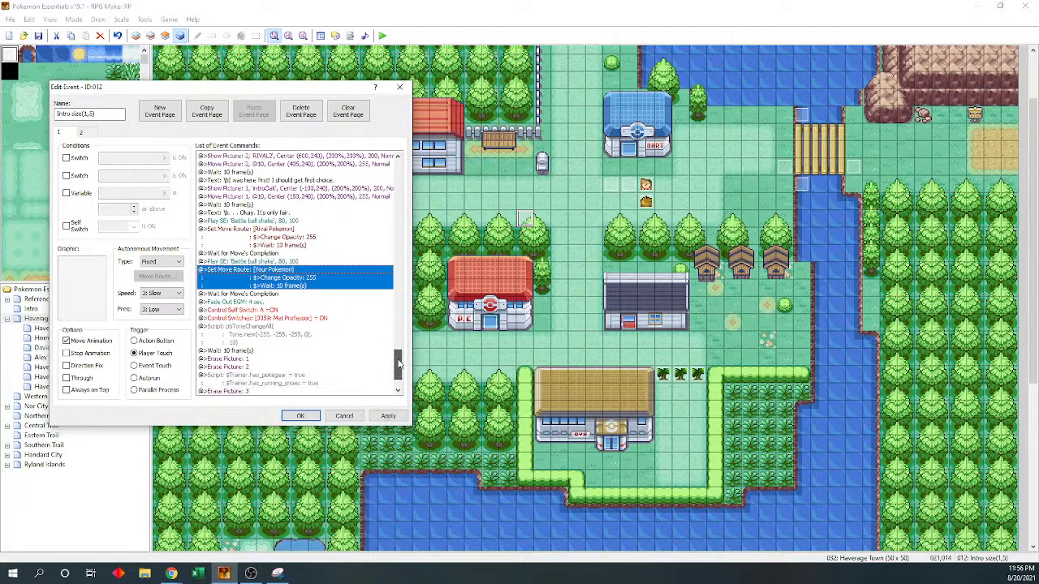
click(271, 295)
key(Return)
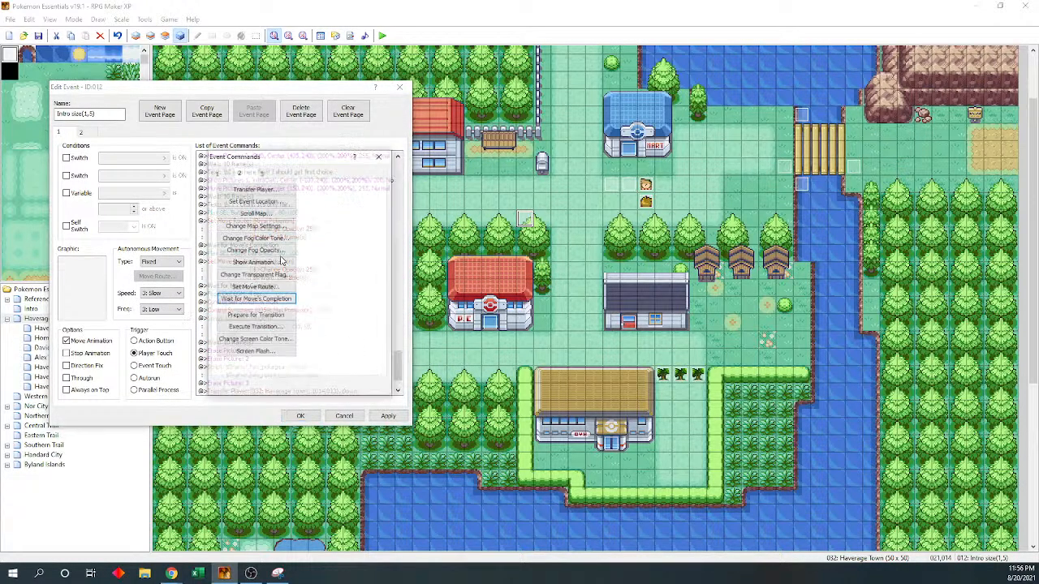
drag(313, 158, 237, 161)
click(296, 391)
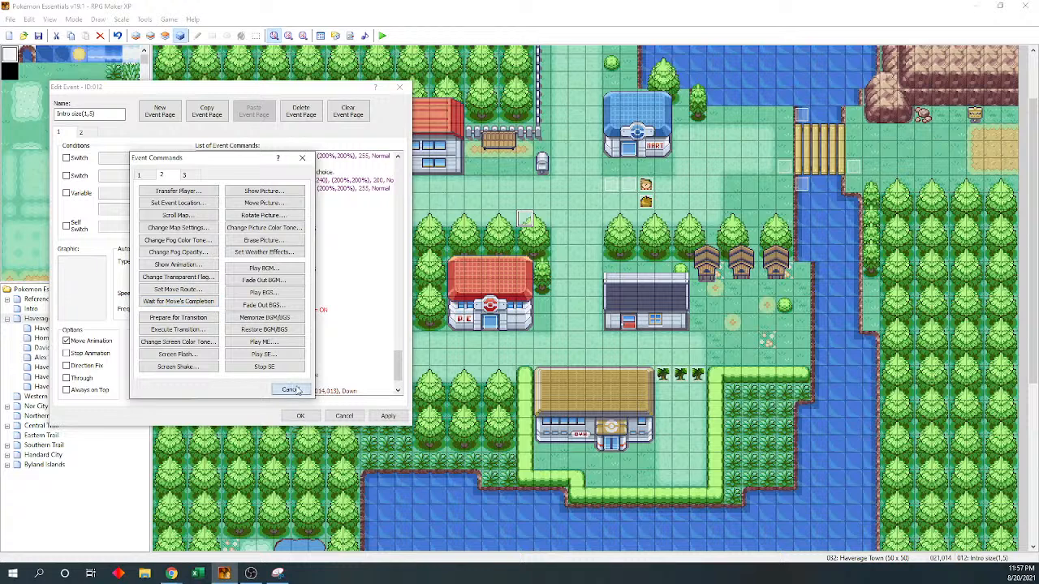
- Copy the introOak Move Picture 1 command with its 10-frame wait and paste both before the BGM fade-out
drag(396, 373, 398, 362)
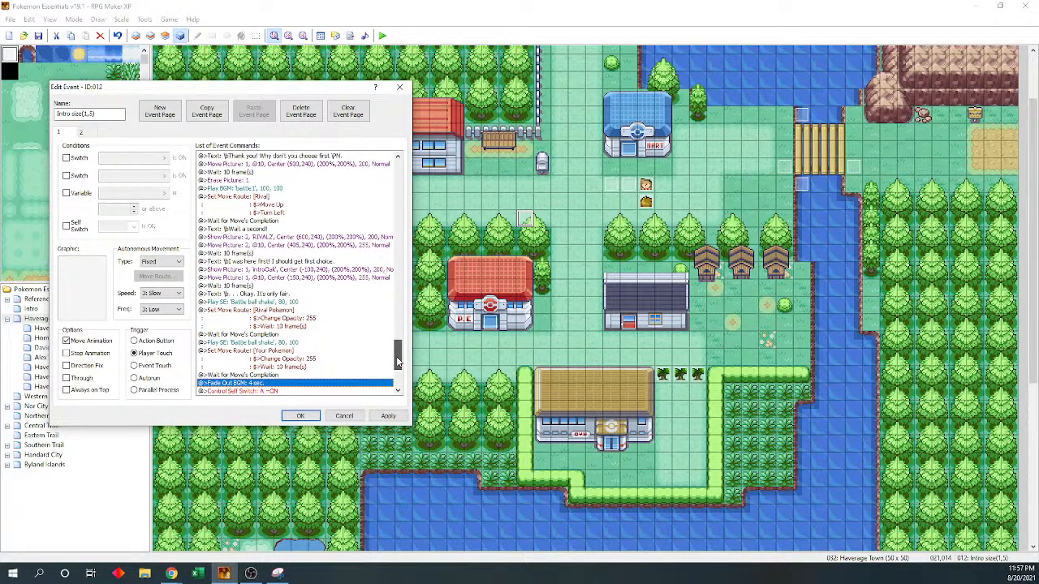
drag(397, 357, 396, 350)
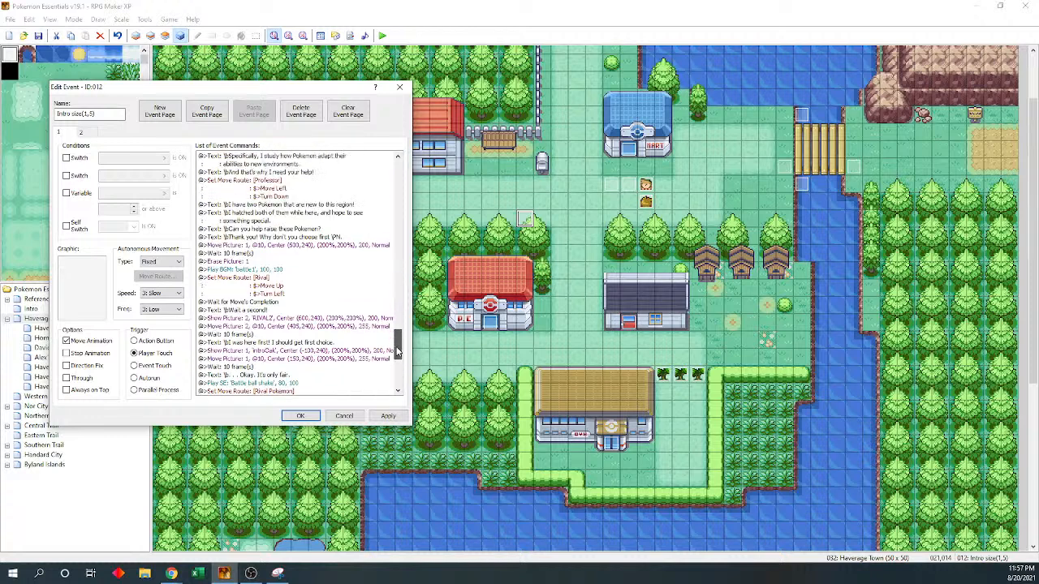
click(319, 358)
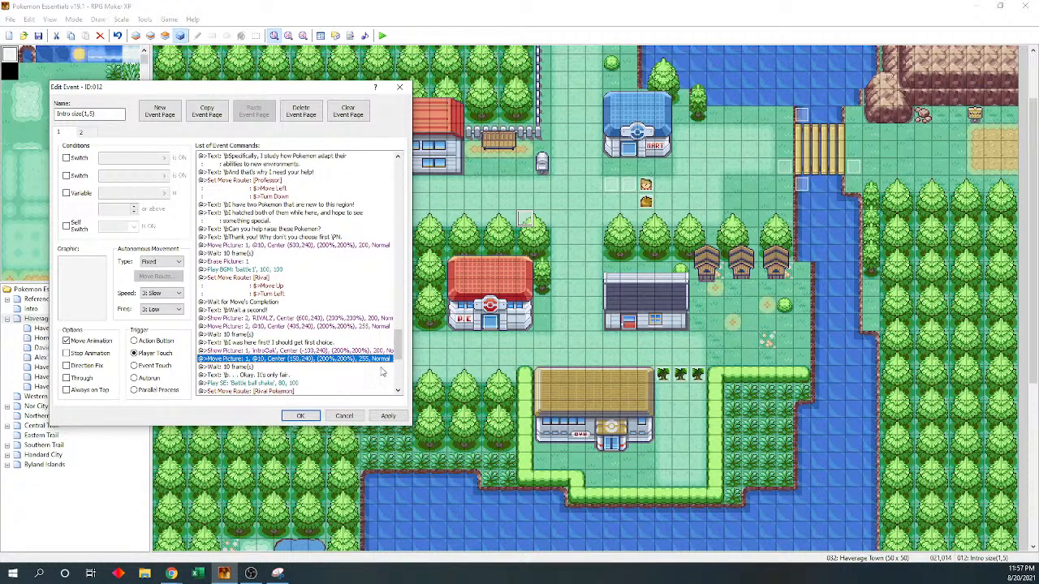
key(shift+Down)
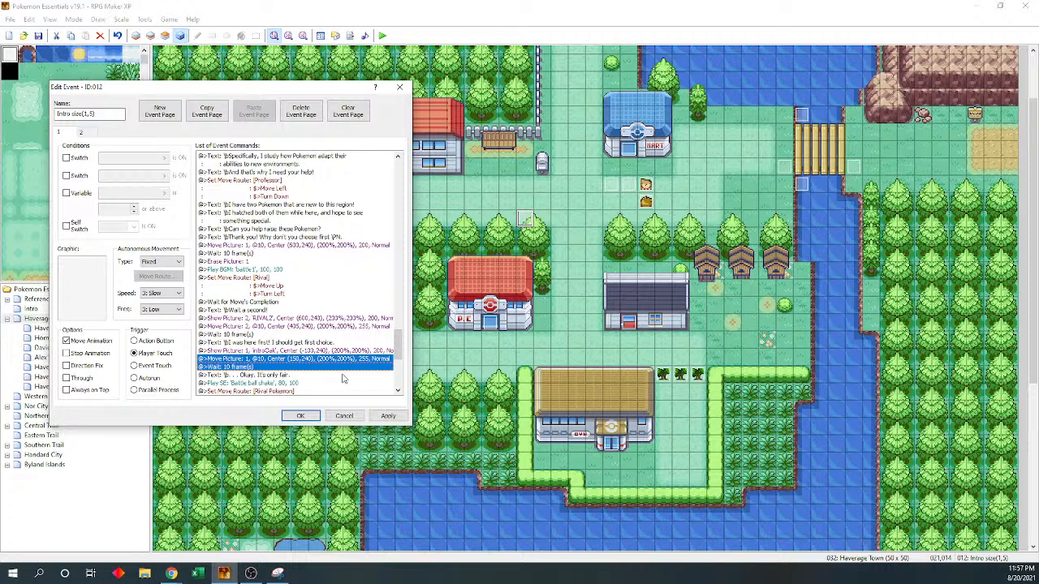
scroll(381, 365, down, 7)
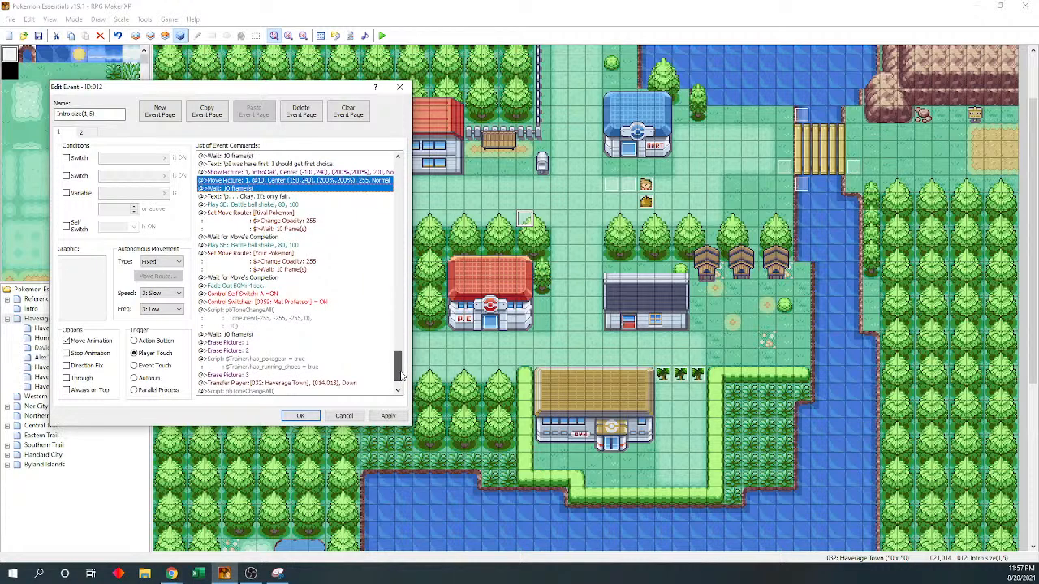
key(ctrl+c)
click(308, 287)
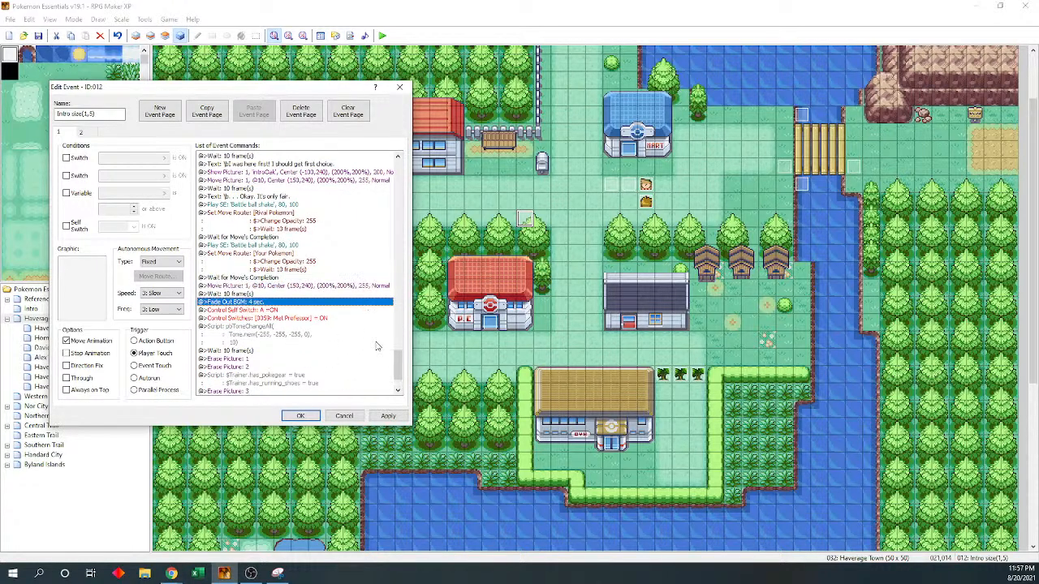
key(ctrl+v)
- Set the pasted Move Picture 1 command to X -100 with opacity 200
scroll(398, 357, up, 2)
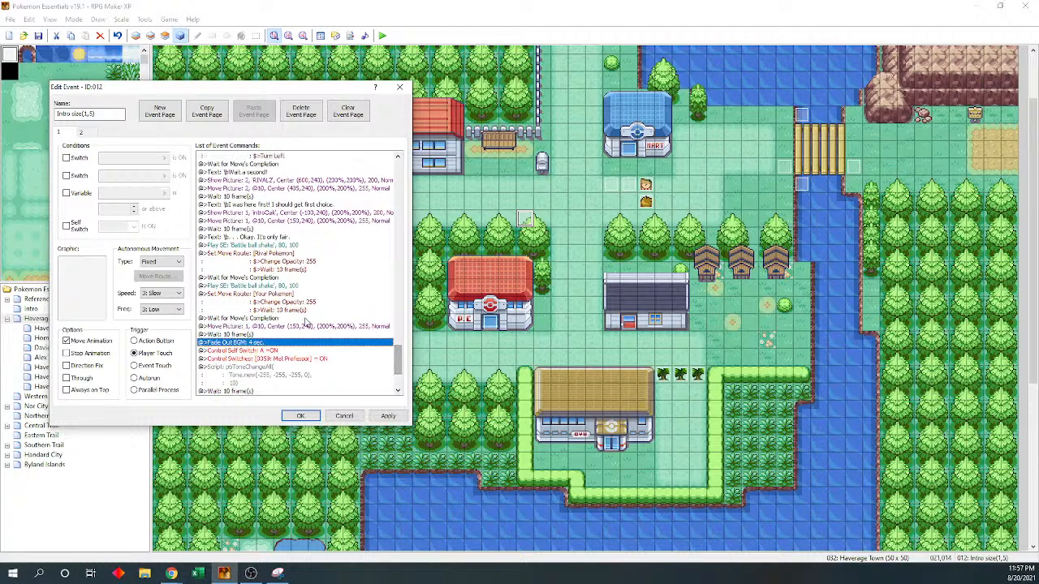
click(306, 325)
double_click(306, 325)
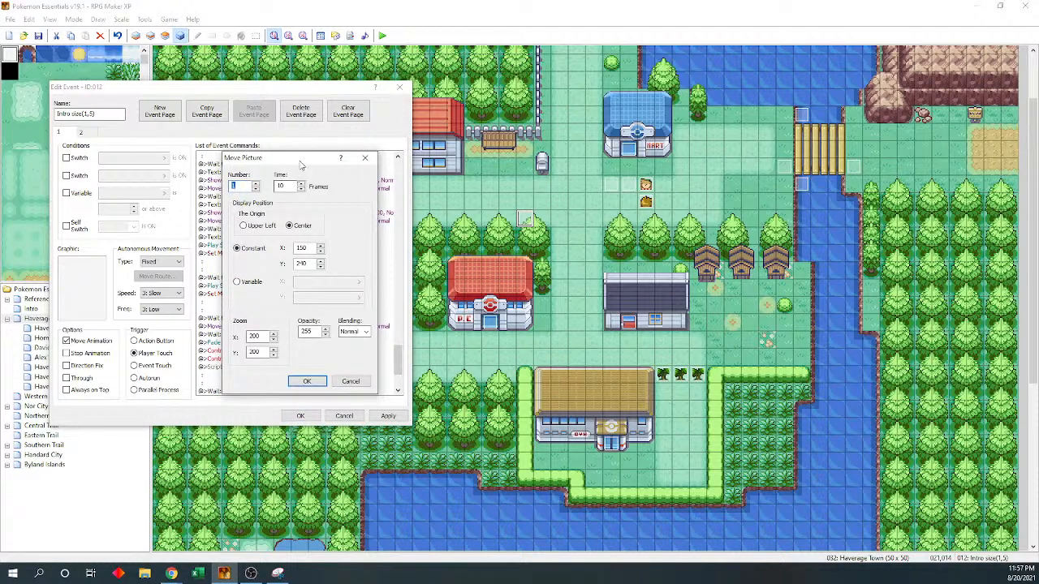
drag(332, 138, 112, 233)
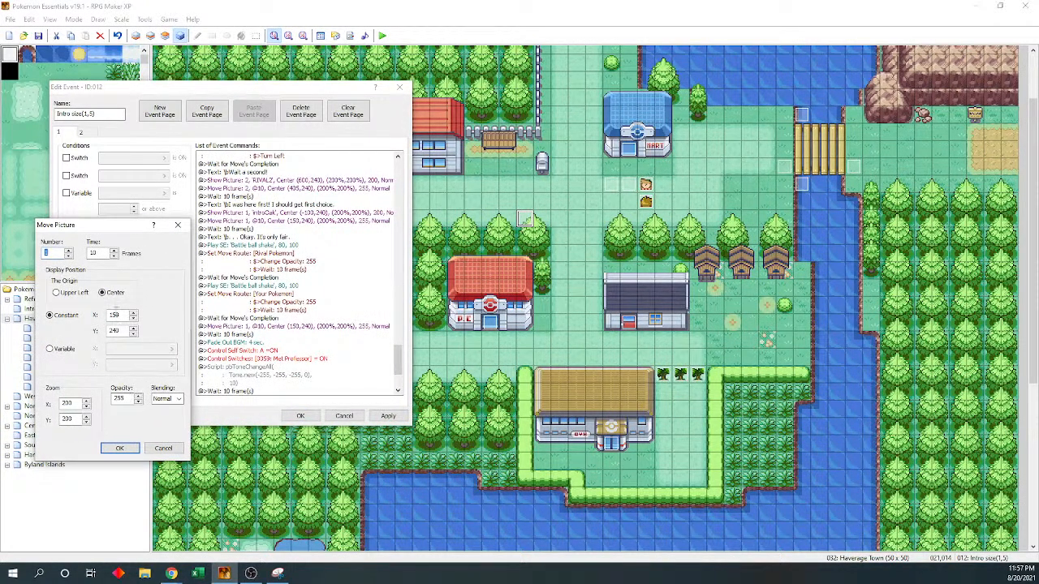
drag(121, 318, 96, 317)
text(-100)
click(119, 448)
- Set the opacity of the introOak Show Picture command to 255
click(288, 213)
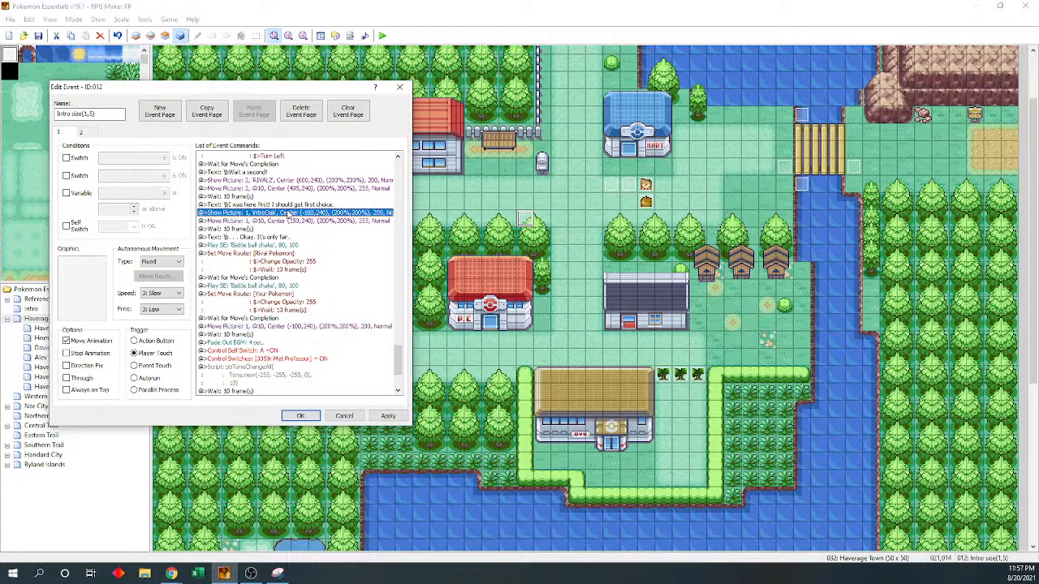
double_click(288, 212)
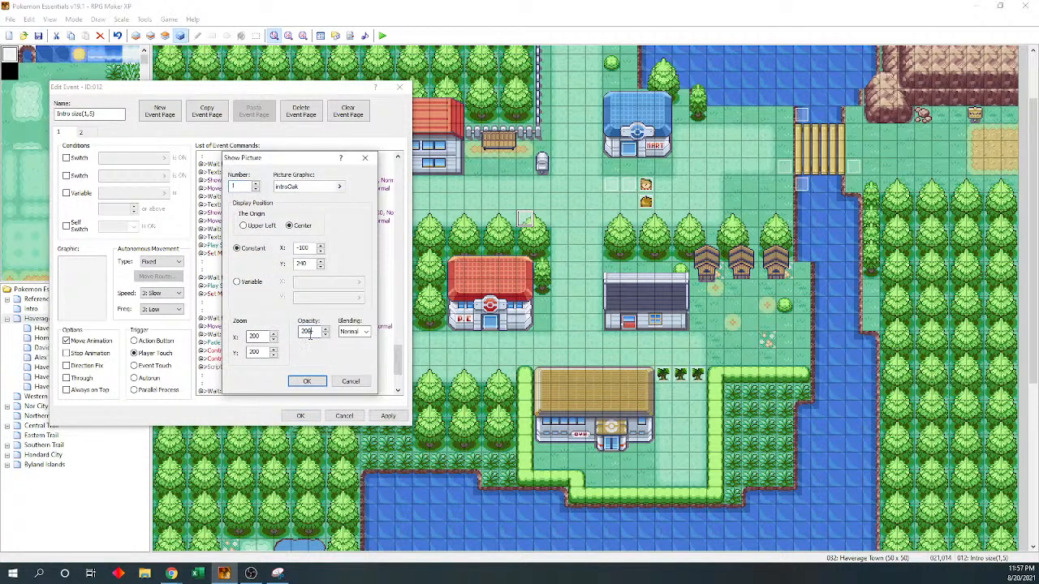
click(308, 380)
click(287, 222)
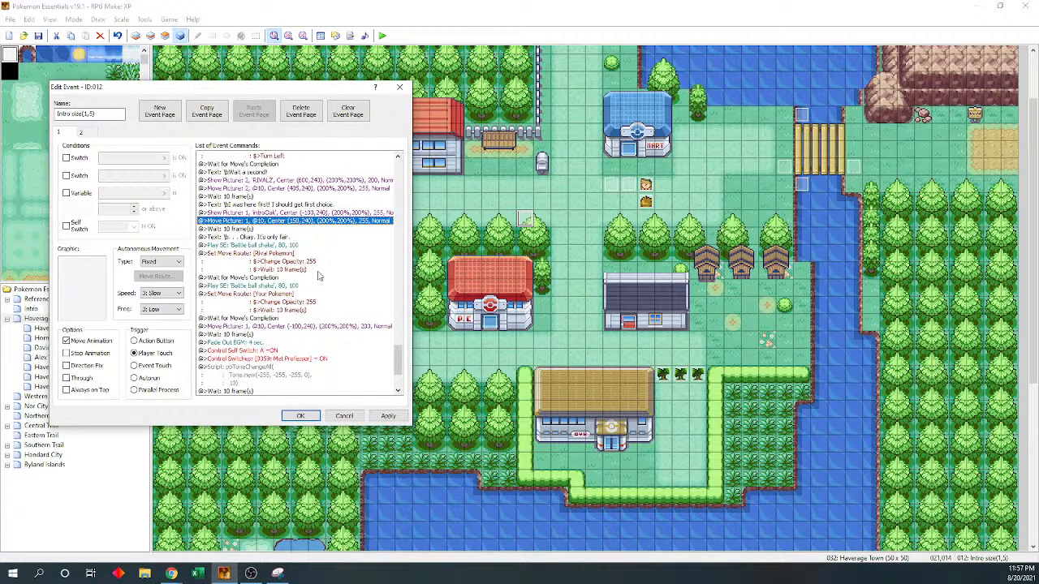
- Set the introOak Show Picture command's opacity back to 200
click(326, 216)
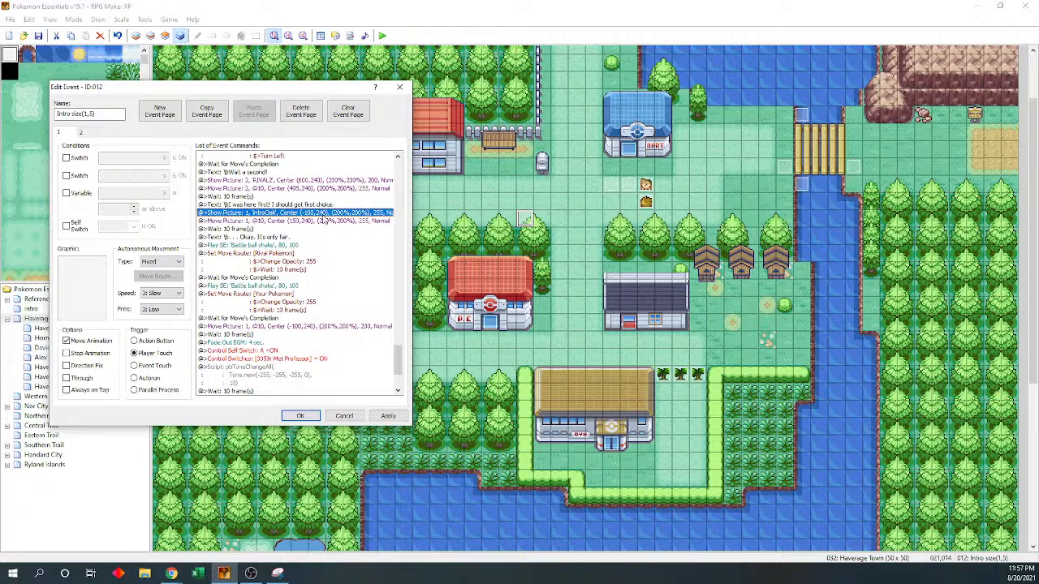
double_click(321, 215)
click(315, 331)
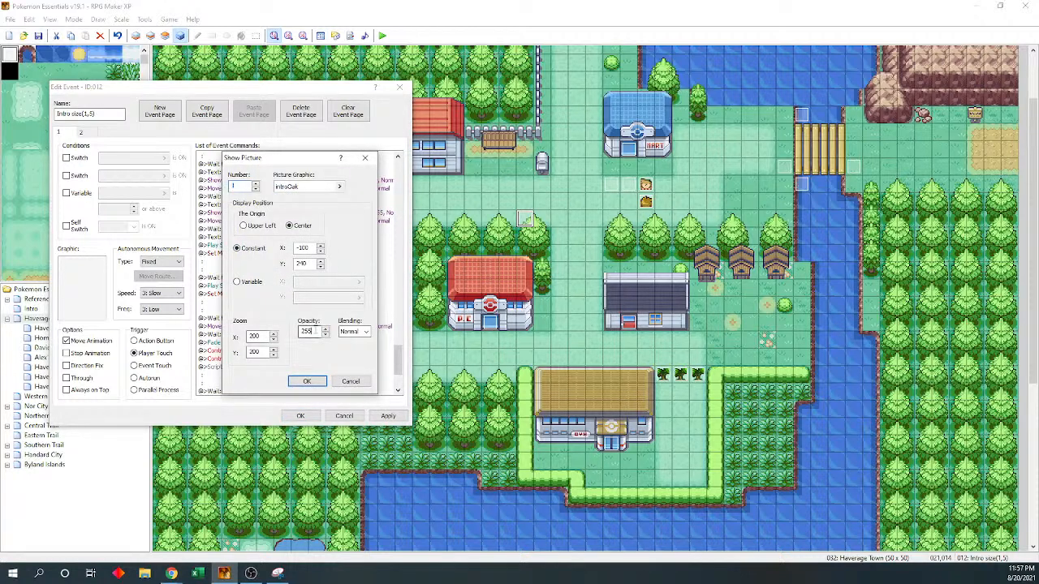
click(307, 381)
- Copy the Erase Picture 1 command and paste it directly before the BGM fade-out
scroll(397, 358, down, 3)
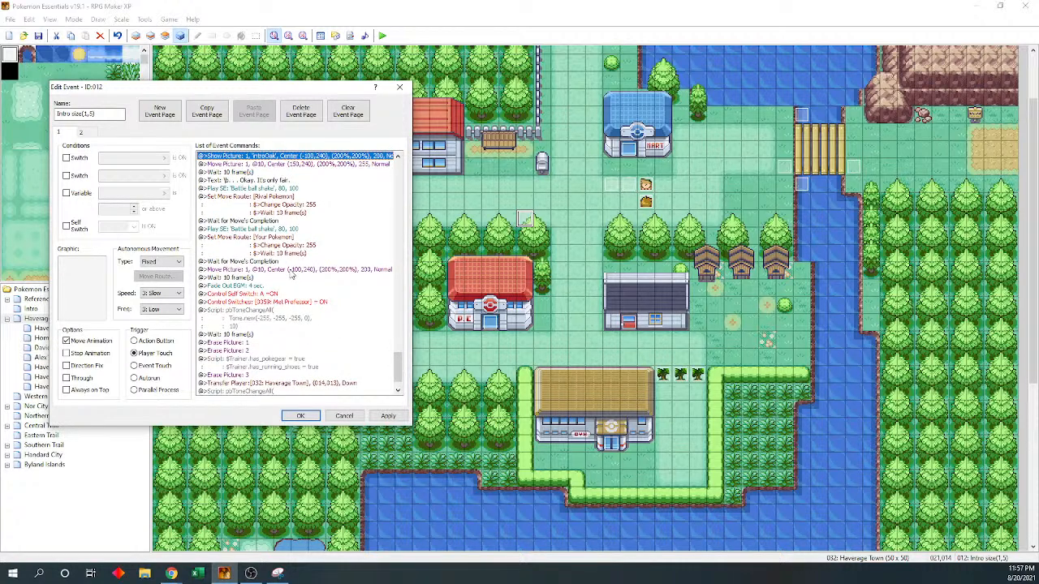
click(279, 342)
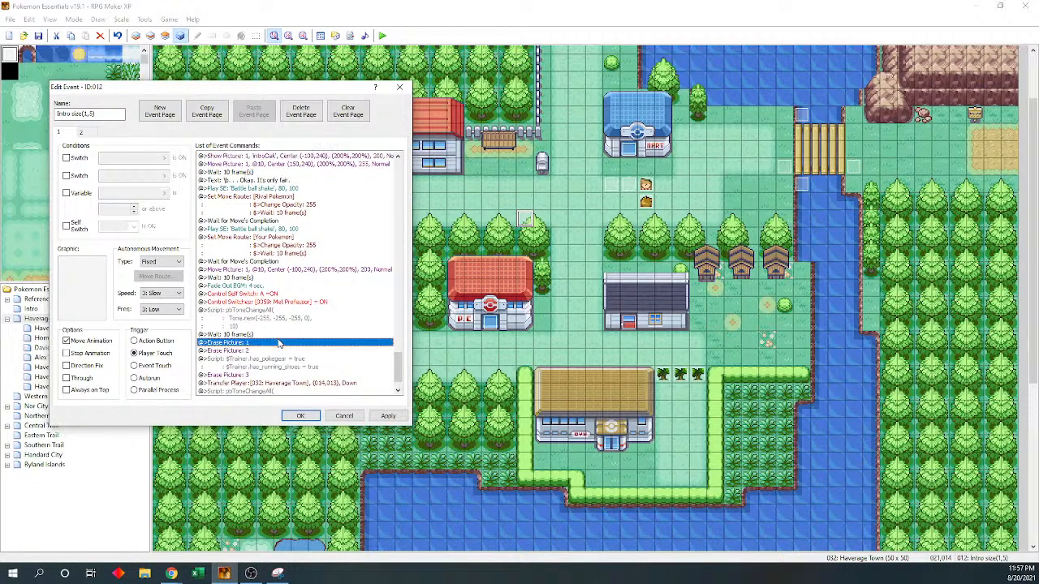
click(279, 277)
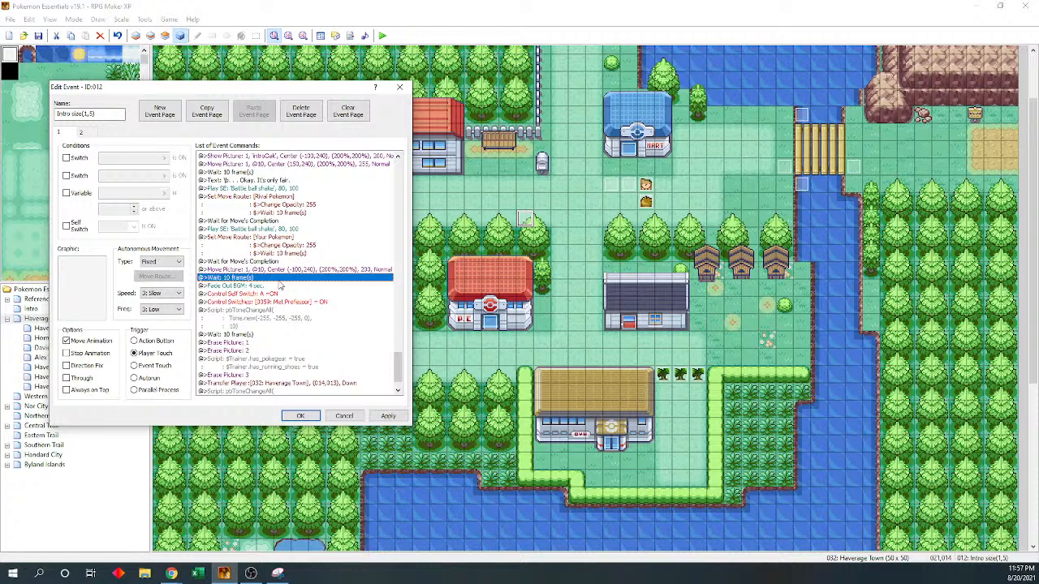
click(279, 286)
key(ctrl+v)
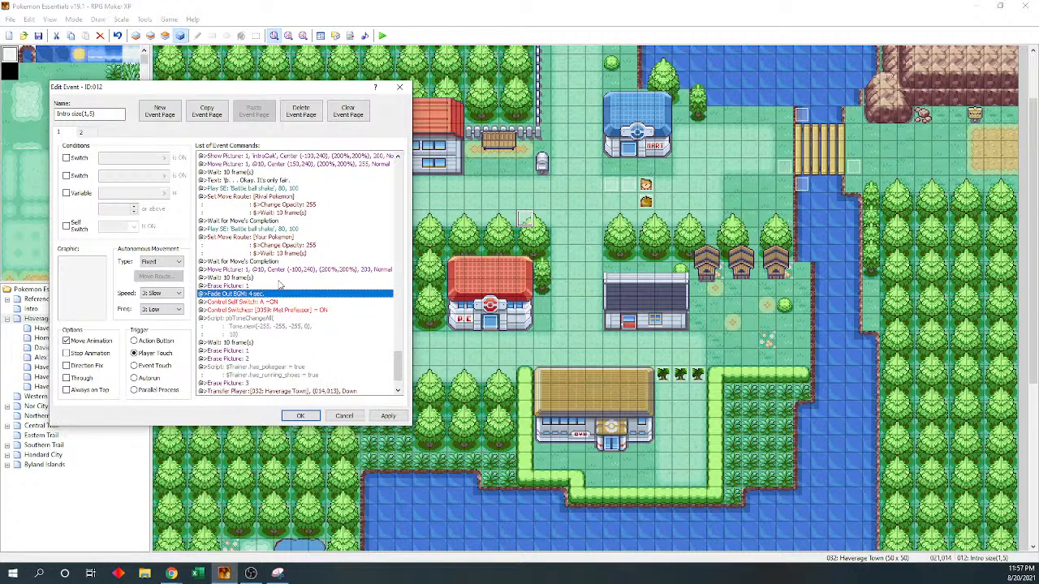
- Insert the text message "\bHeh. Interesting..." directly before the BGM fade-out in the intro event
key(Return)
drag(295, 158, 215, 158)
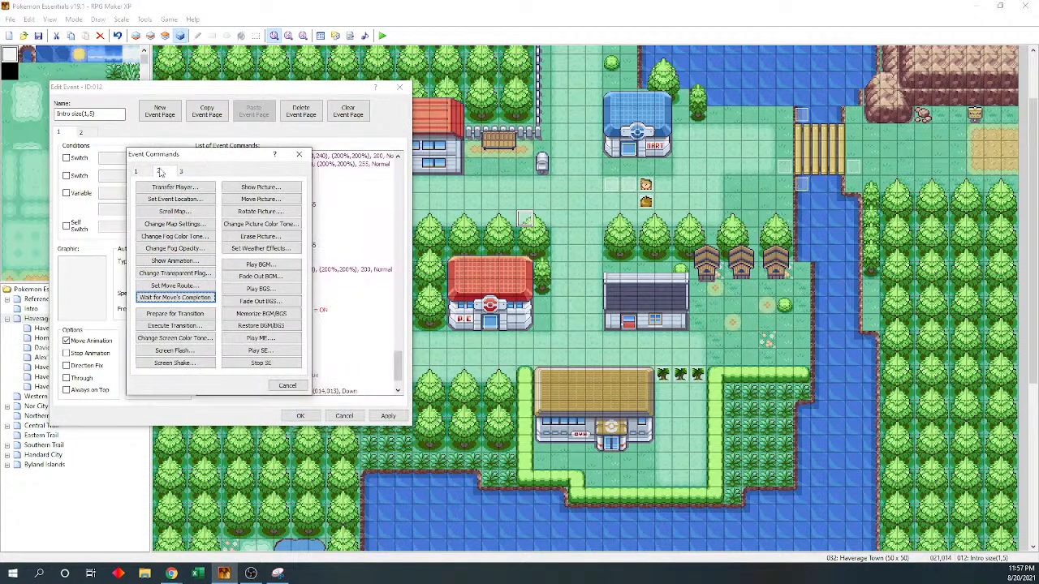
click(137, 172)
click(177, 188)
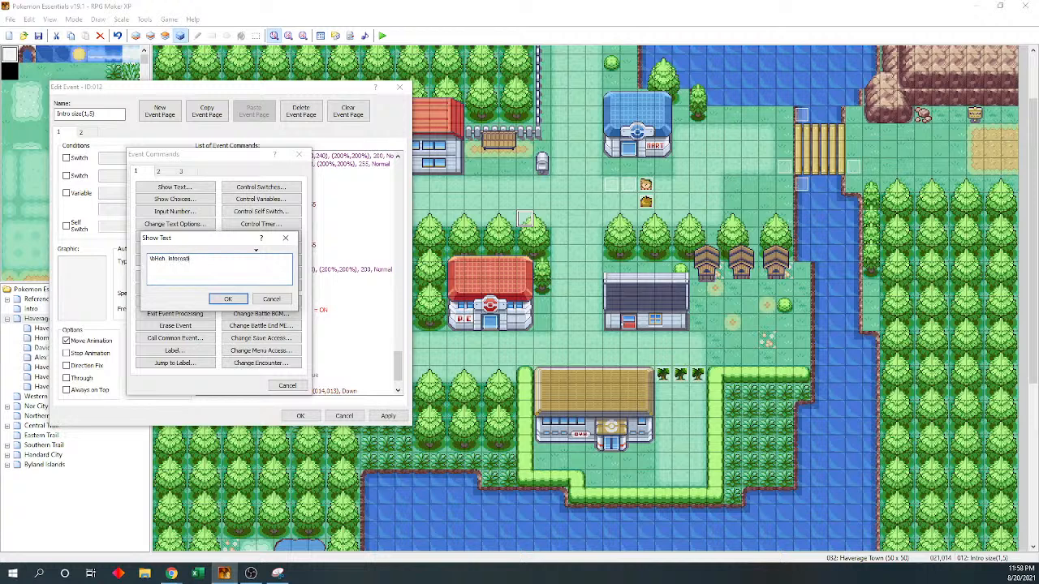
click(228, 299)
- Add a second text message reading "\bI choose... this Pokemon!" before the BGM fade-out
double_click(212, 341)
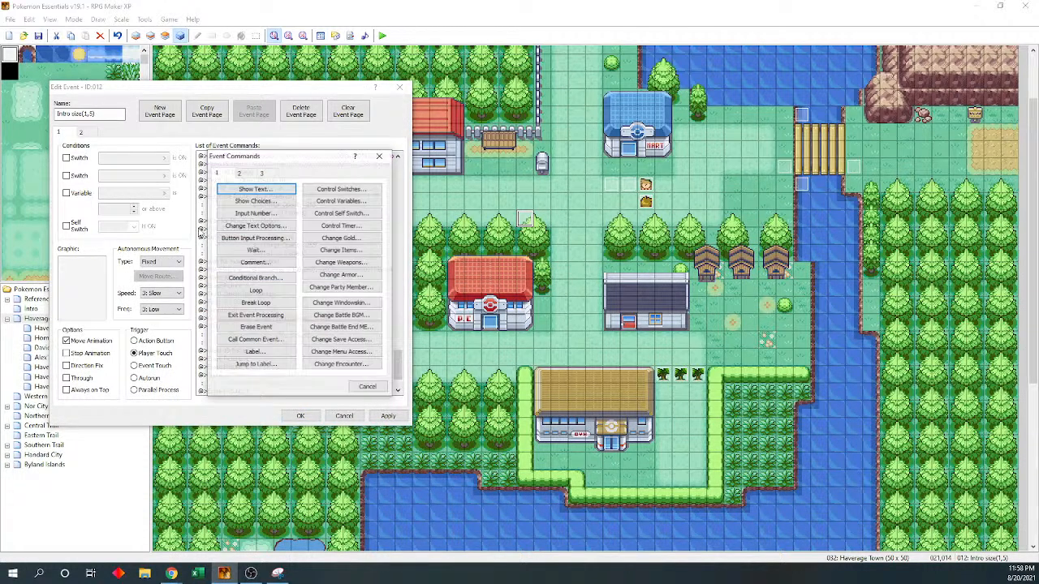
click(241, 191)
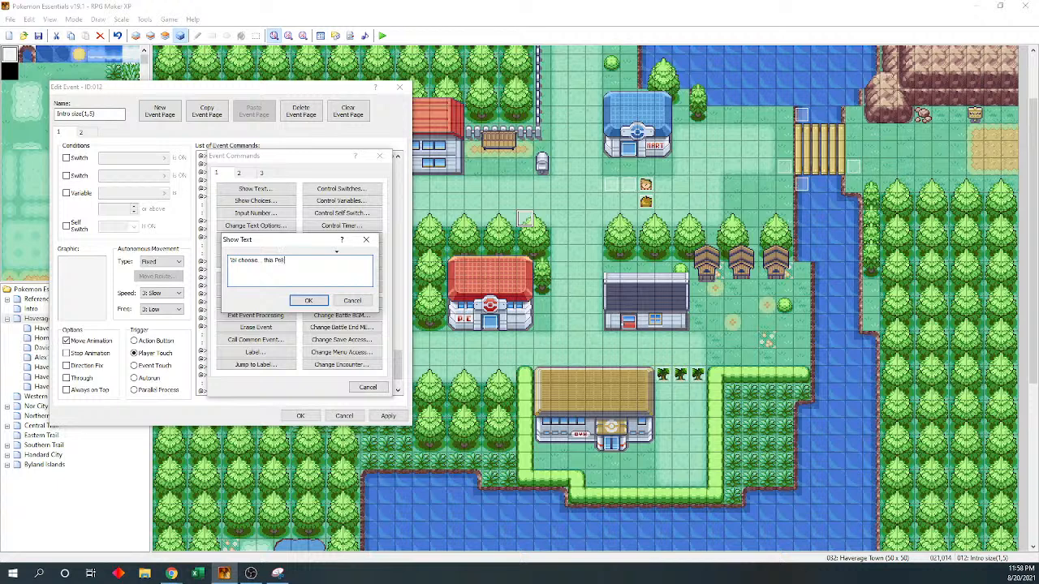
click(305, 300)
- Start a Play SE command before the BGM fade-out and preview the Battle catch click sound
double_click(286, 316)
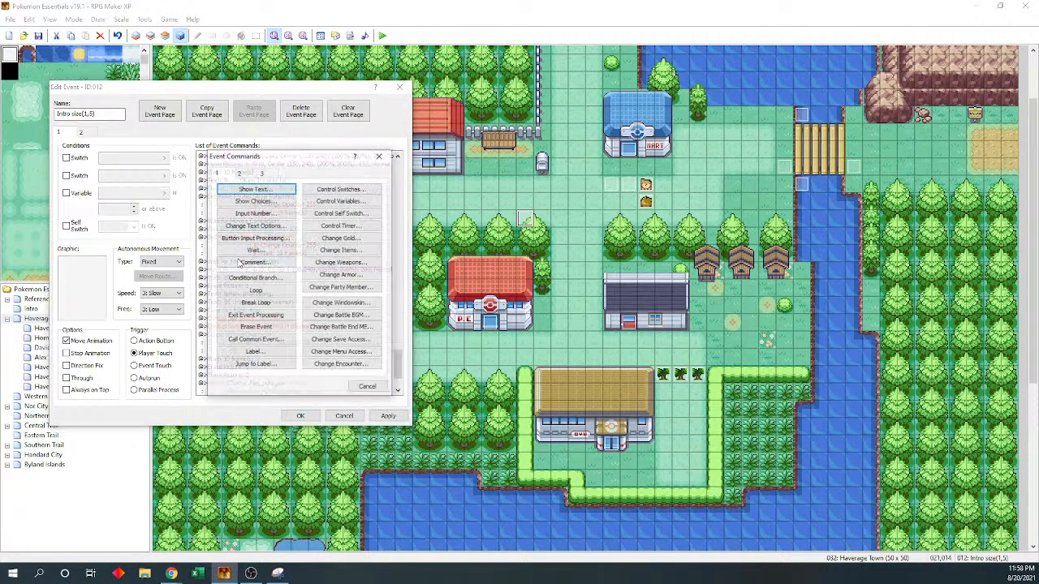
click(263, 173)
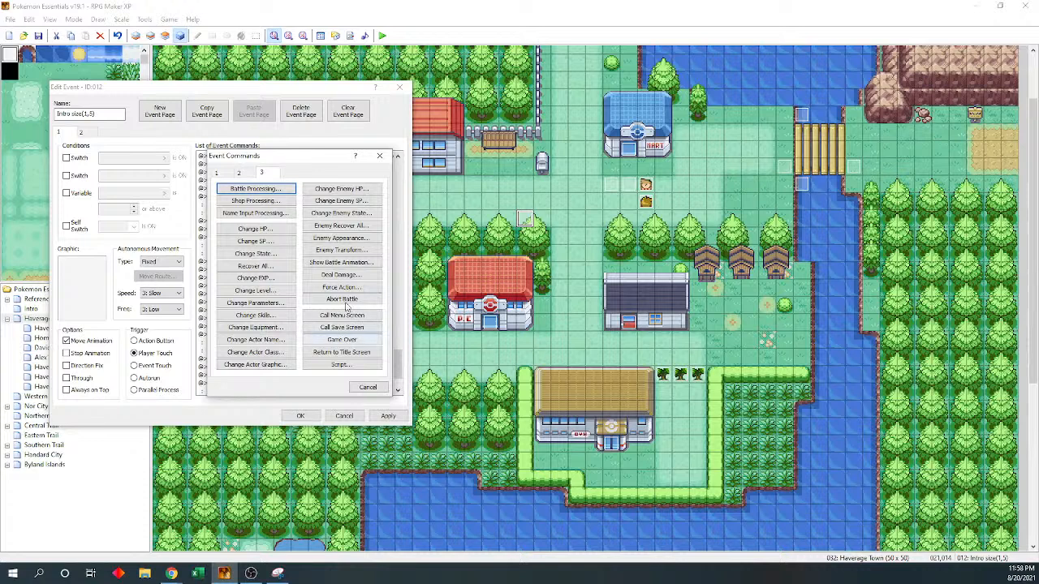
click(244, 174)
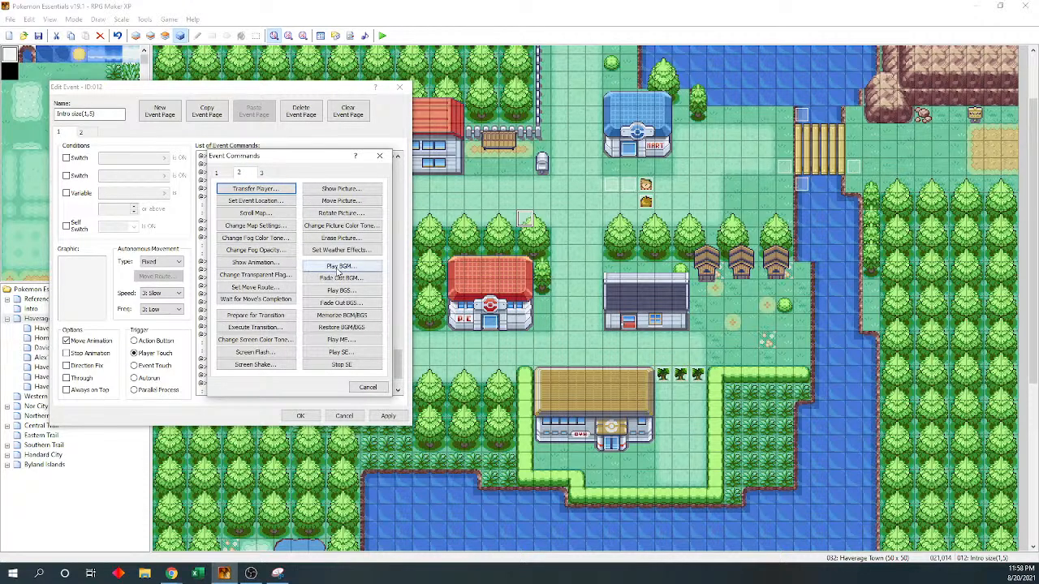
click(341, 351)
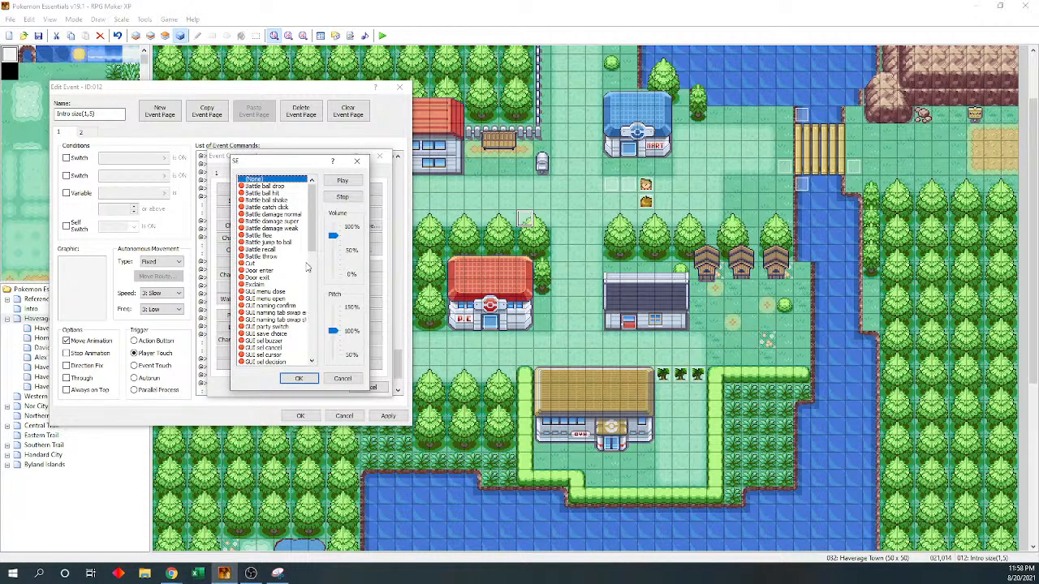
click(284, 200)
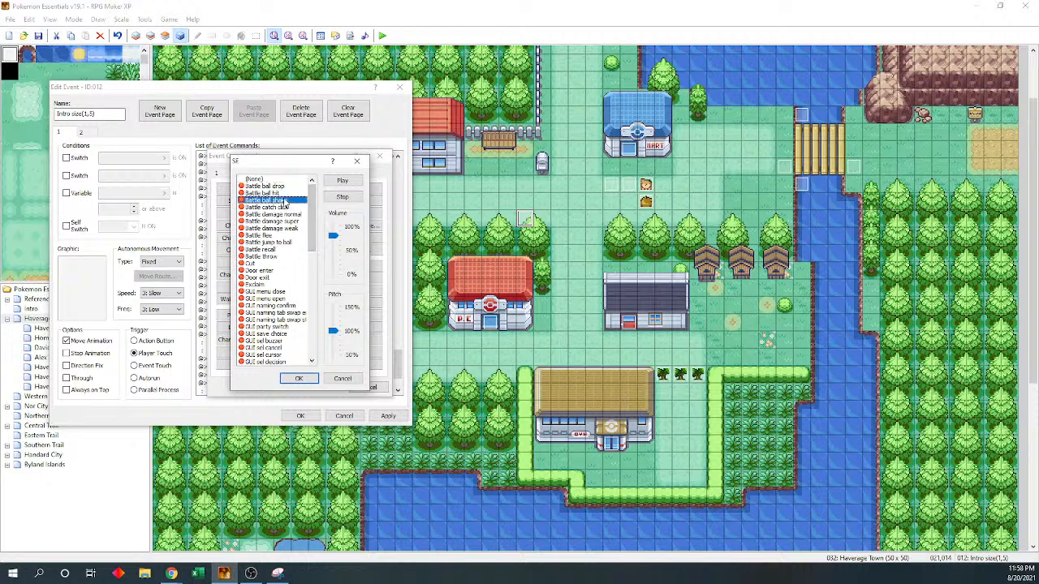
click(276, 208)
click(343, 180)
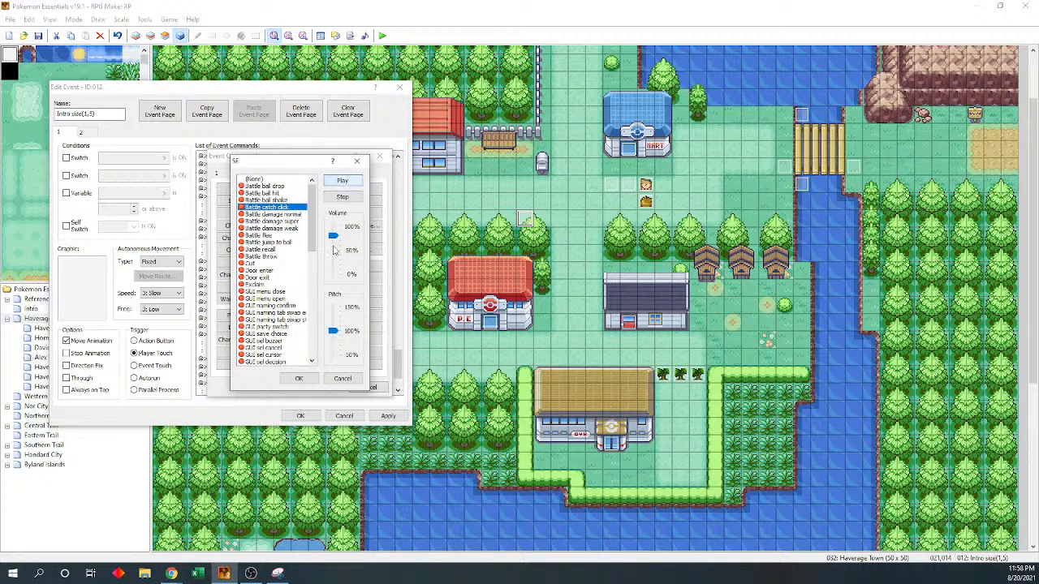
- Preview the Battle ball shake, Battle ball hit, Battle catch click and Battle jump to ball sounds for comparison
click(282, 194)
click(338, 179)
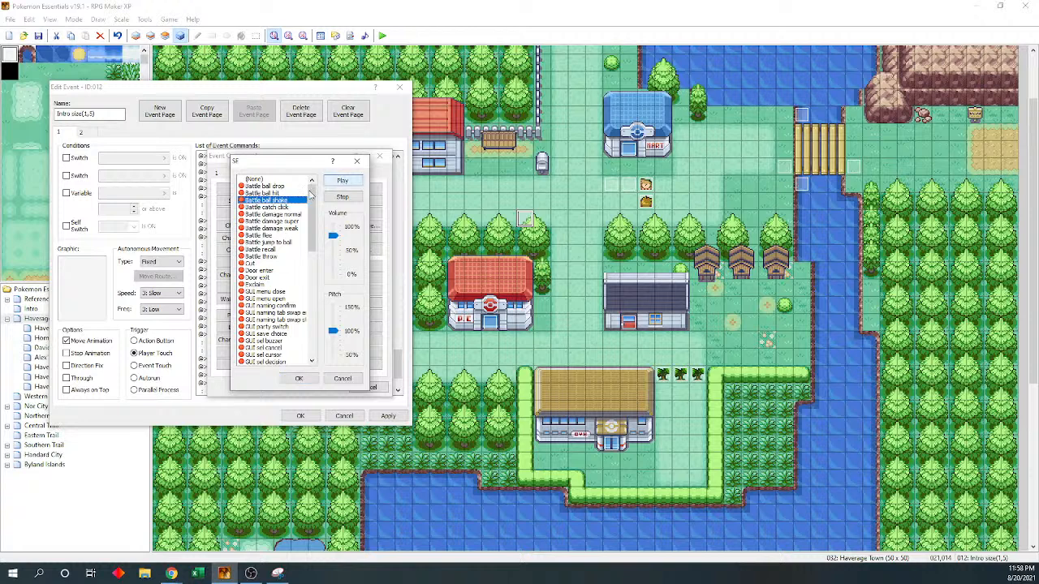
click(289, 187)
click(291, 192)
click(326, 181)
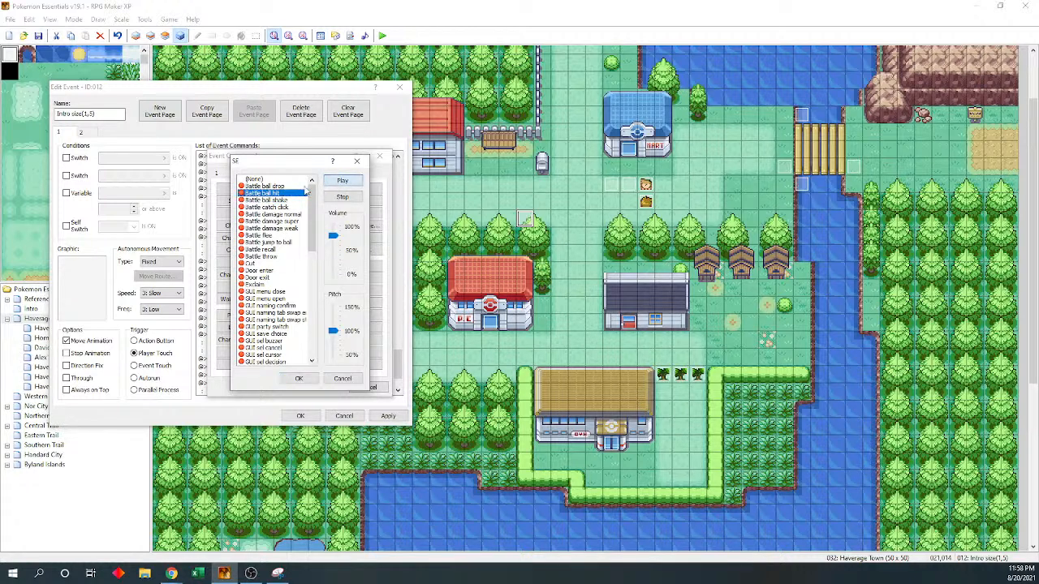
click(290, 207)
click(331, 185)
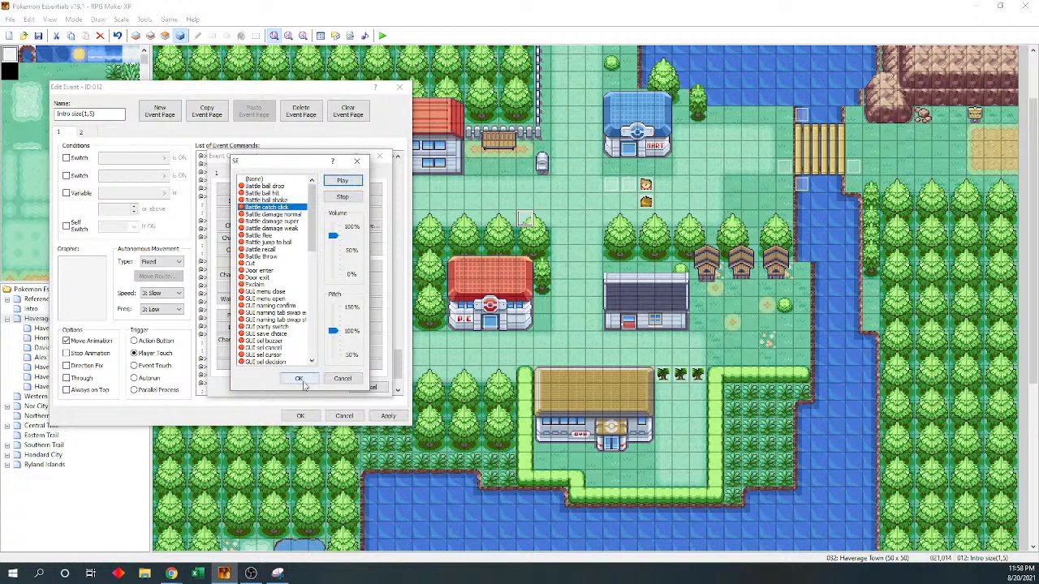
drag(312, 235, 312, 194)
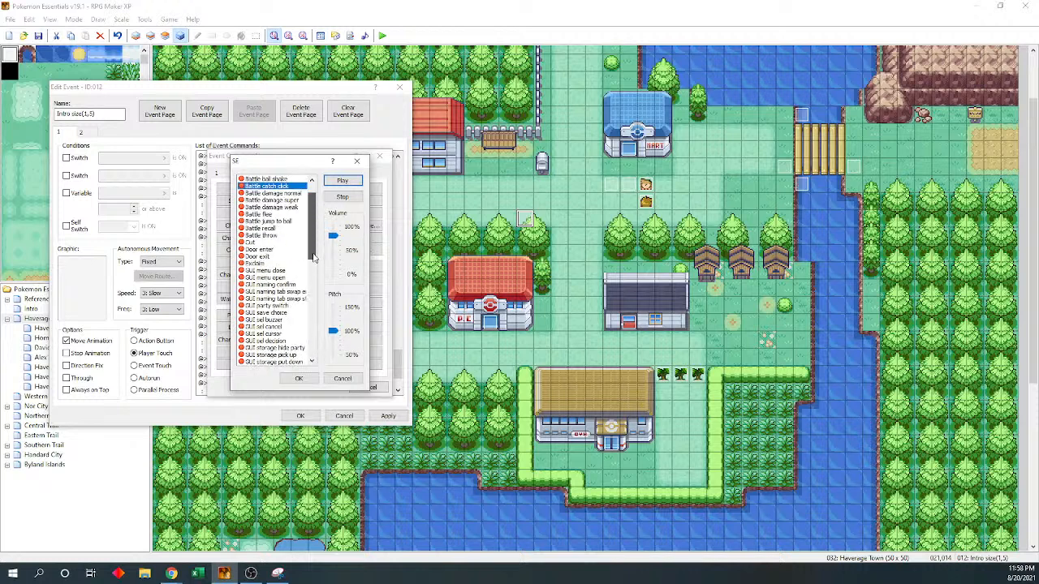
click(270, 242)
click(343, 180)
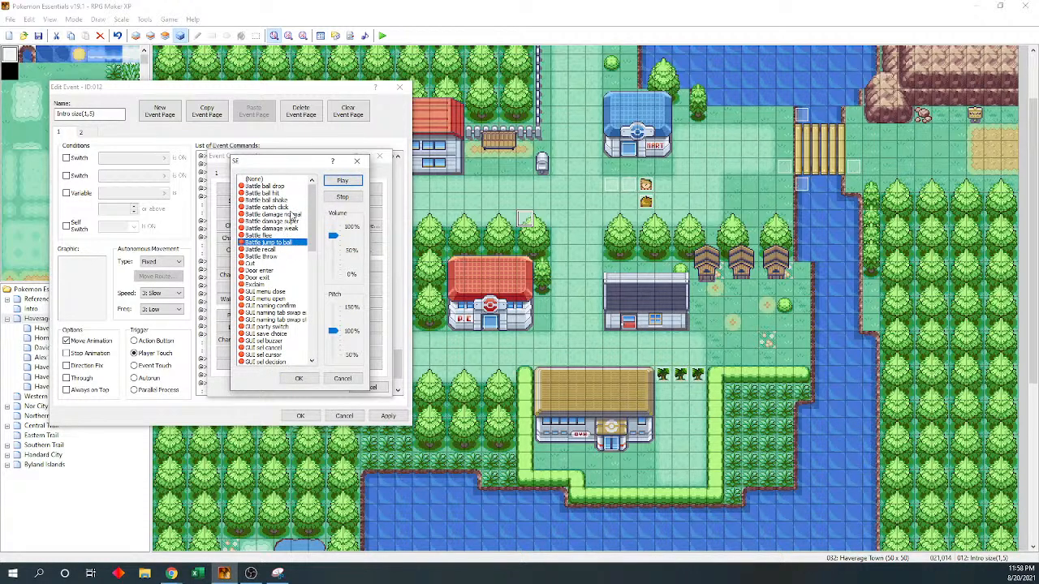
- Choose Battle catch click as the sound effect and insert the Play SE command
click(293, 214)
click(292, 207)
click(298, 379)
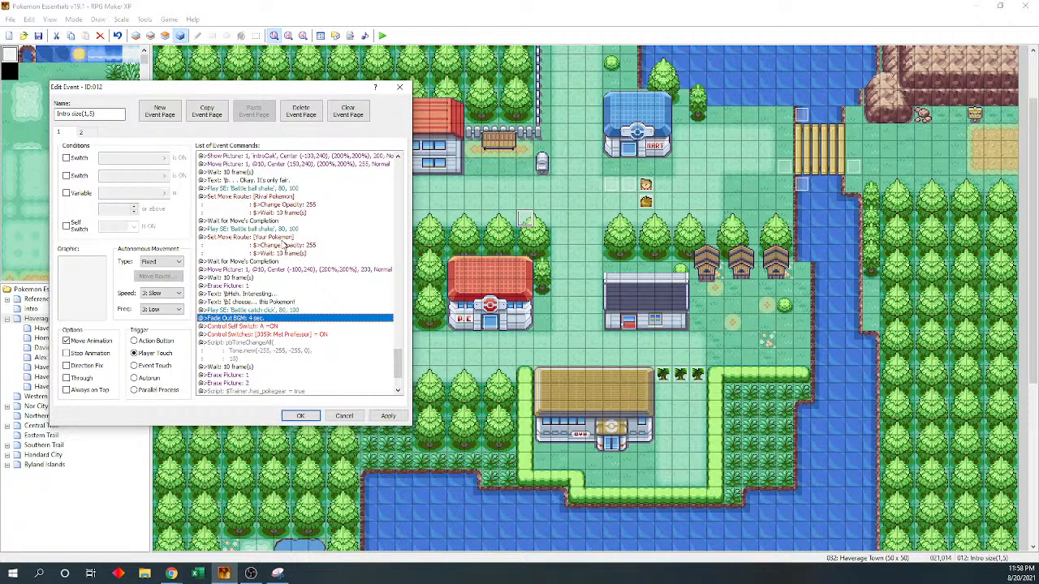
- Copy the Rival Pokemon move route and paste it between the "I choose... this Pokemon!" text and the Battle catch click sound
click(281, 241)
click(277, 206)
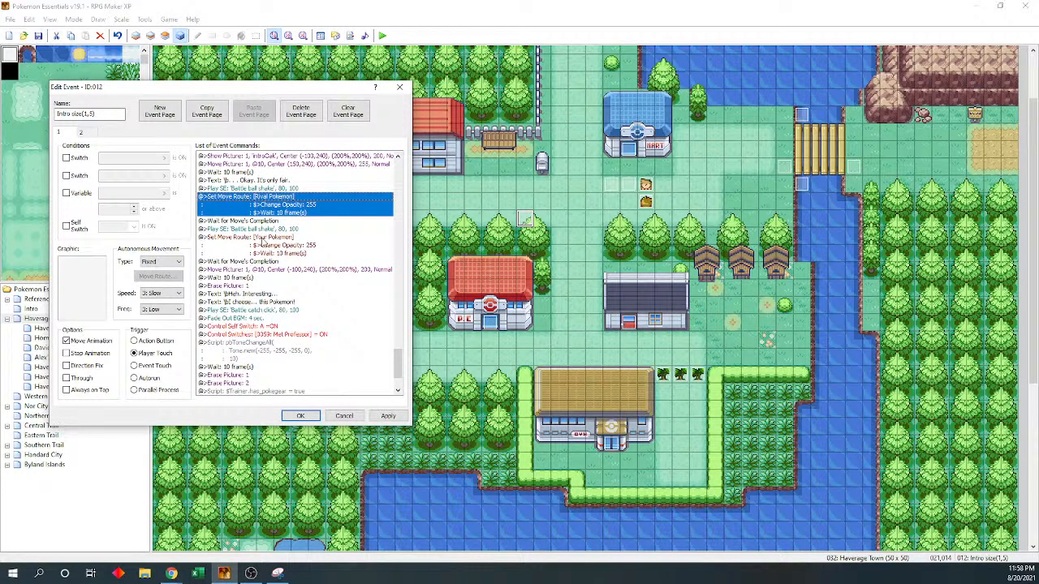
key(Down)
key(Down)
key(Down)
key(Down)
key(Down)
key(Down)
key(Down)
key(Down)
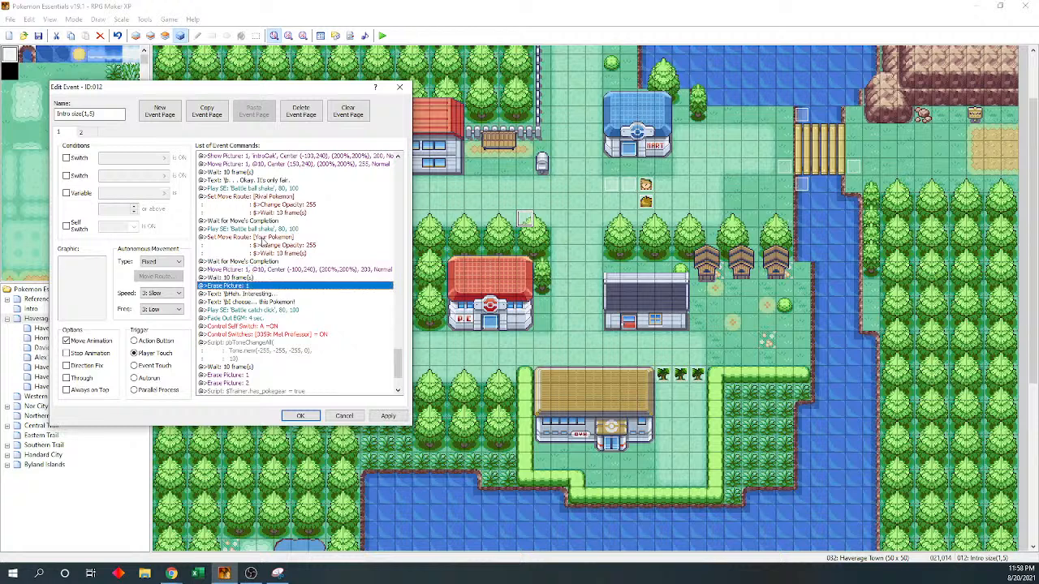
key(Down)
key(Down)
key(ctrl+v)
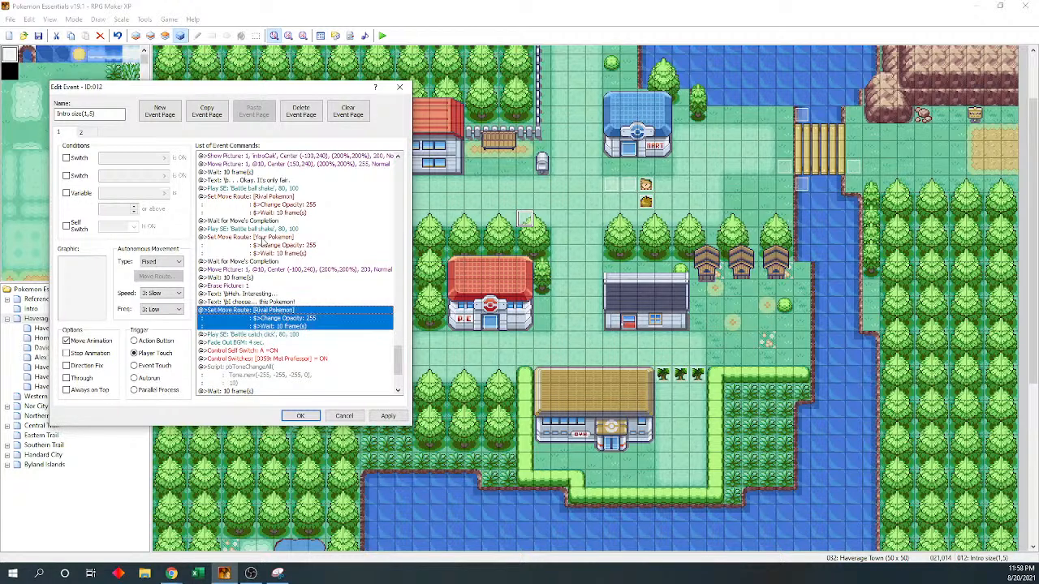
- Set Change Opacity to 0 in the pasted Rival Pokemon move route and save the intro event
key(Return)
key(Up)
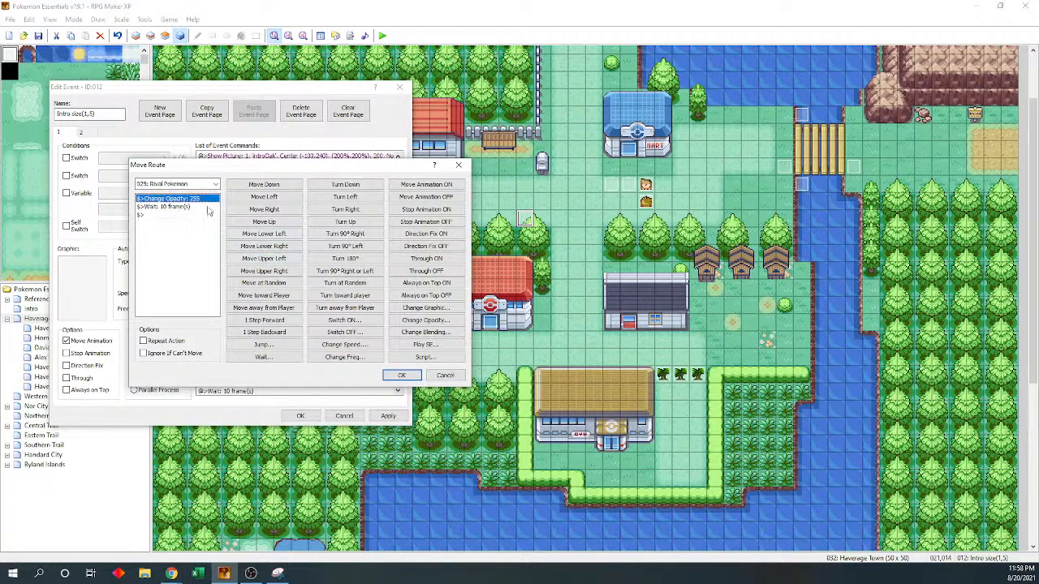
key(Return)
text(0)
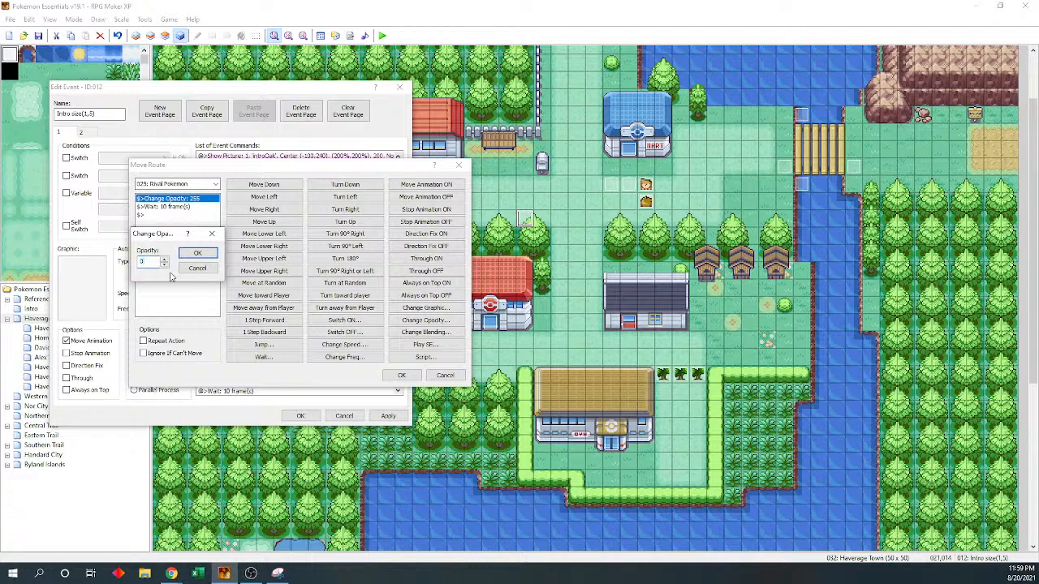
click(197, 253)
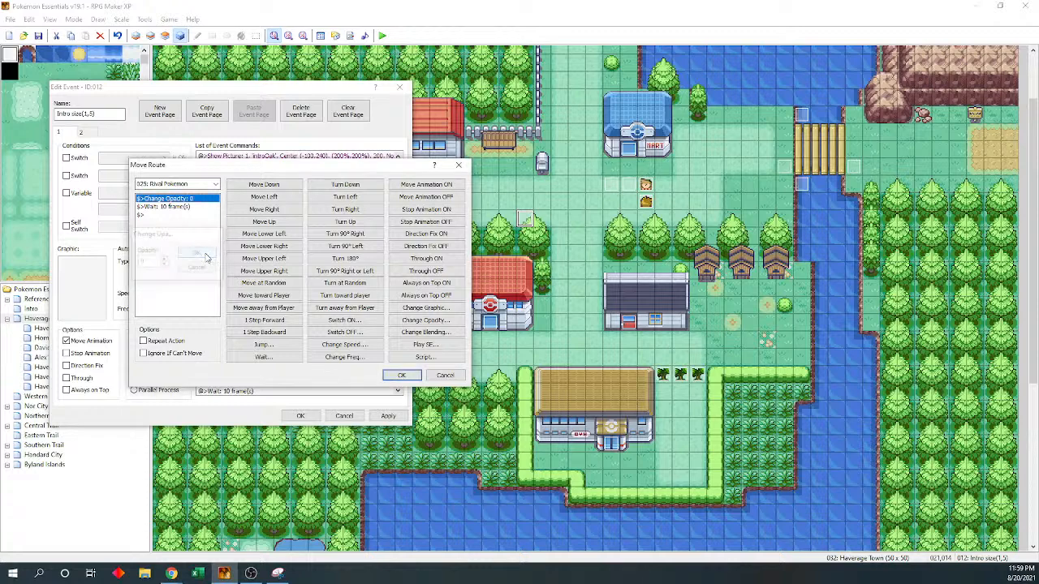
click(400, 375)
click(296, 334)
click(300, 415)
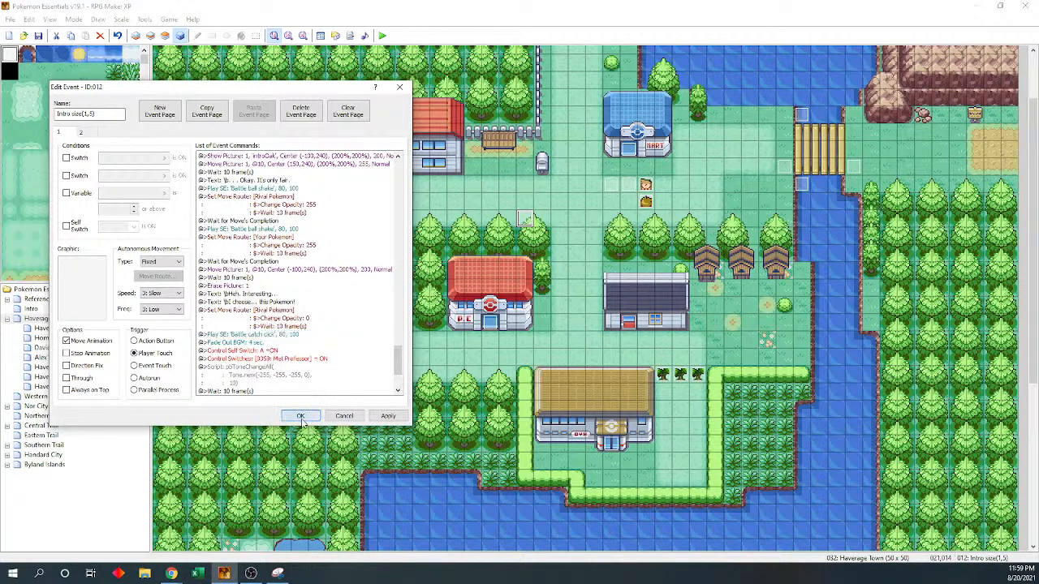
- Launch a playtest of the game and continue into Haverage Town
click(382, 36)
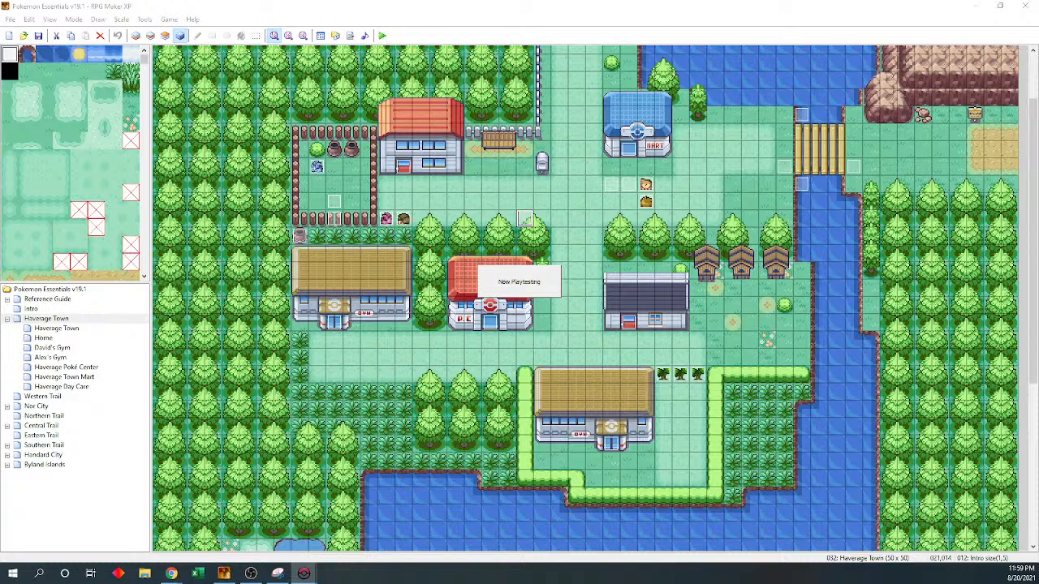
key(alt+Tab)
drag(0, 197, 389, 175)
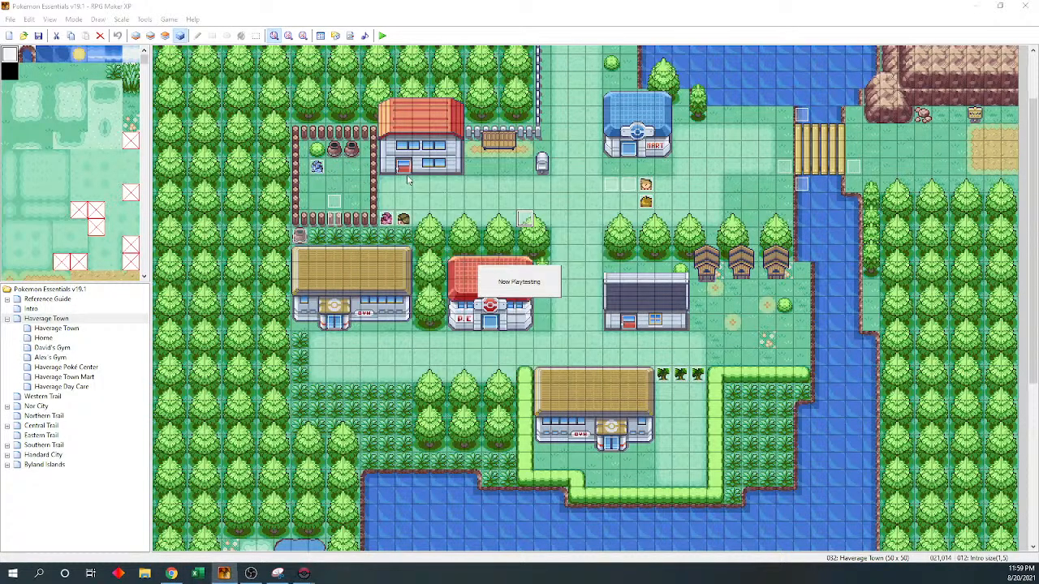
drag(0, 188, 456, 0)
key(Return)
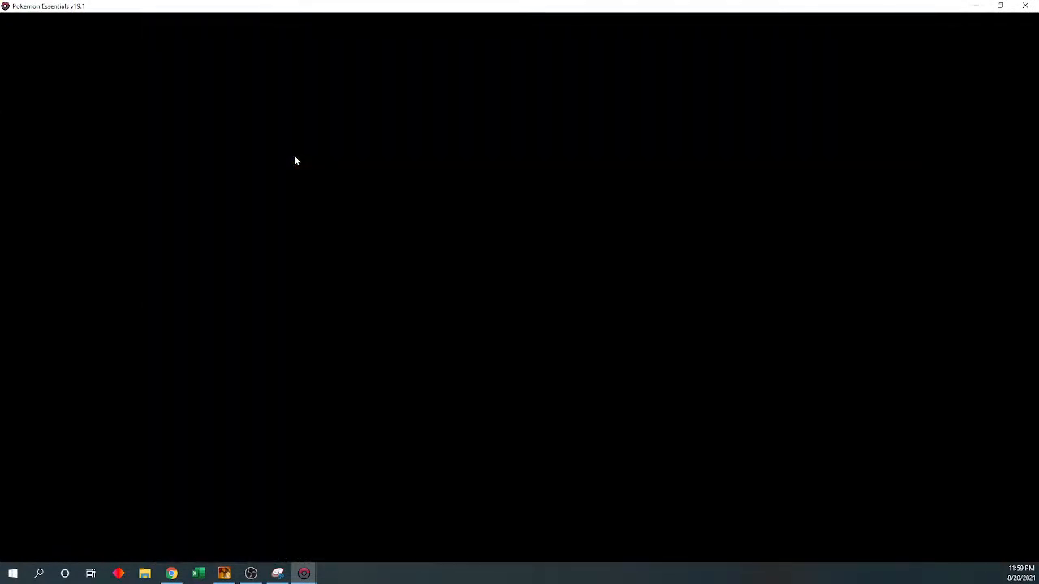
- Walk the player past the mailbox toward the two characters near the Mart, and close the playtest
key(Right)
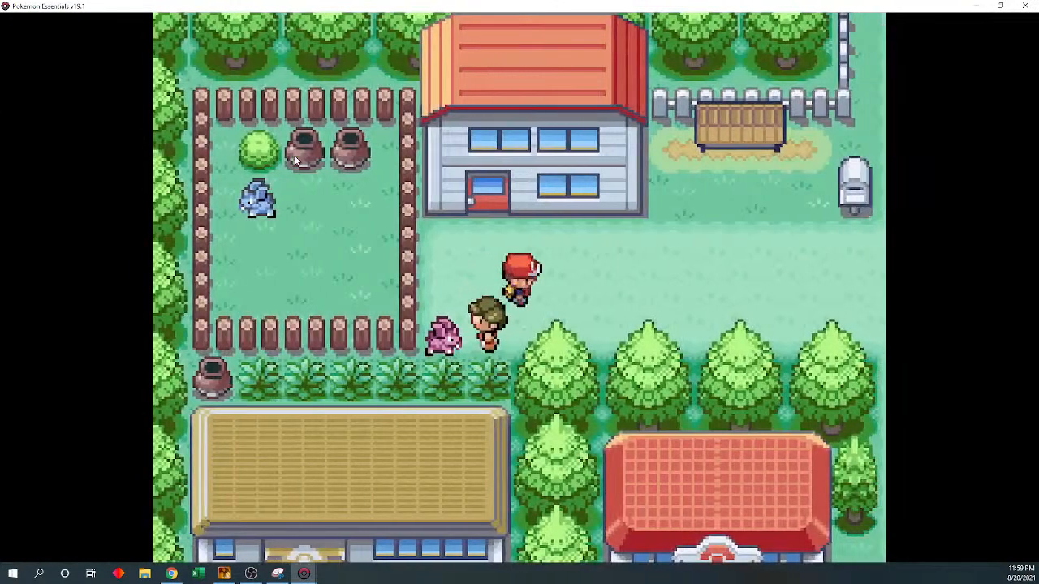
key(Right)
key(Up)
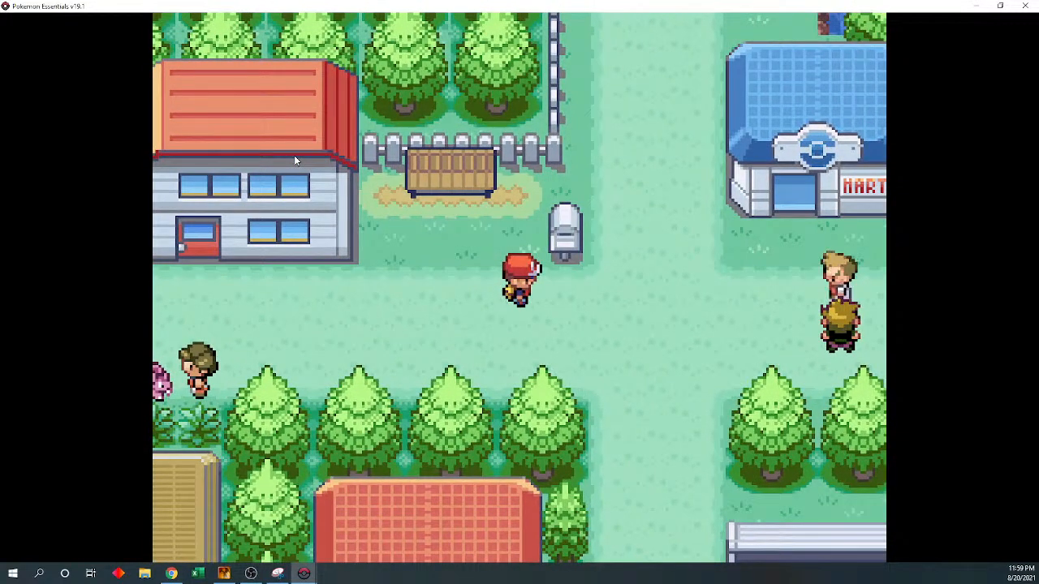
key(Right)
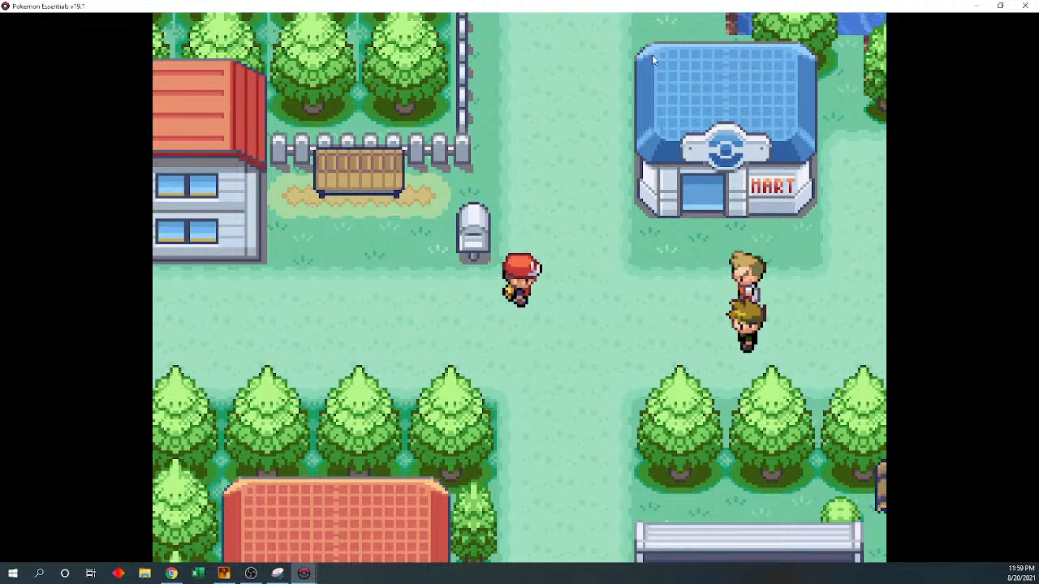
click(1024, 6)
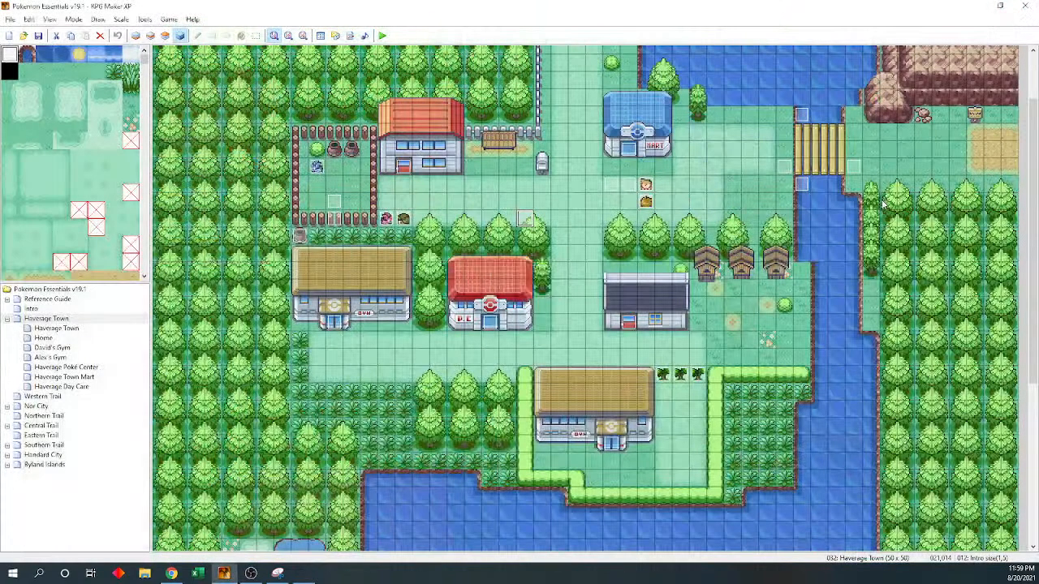
- Check the Professor event's settings on the Haverage Town map and close it
double_click(645, 184)
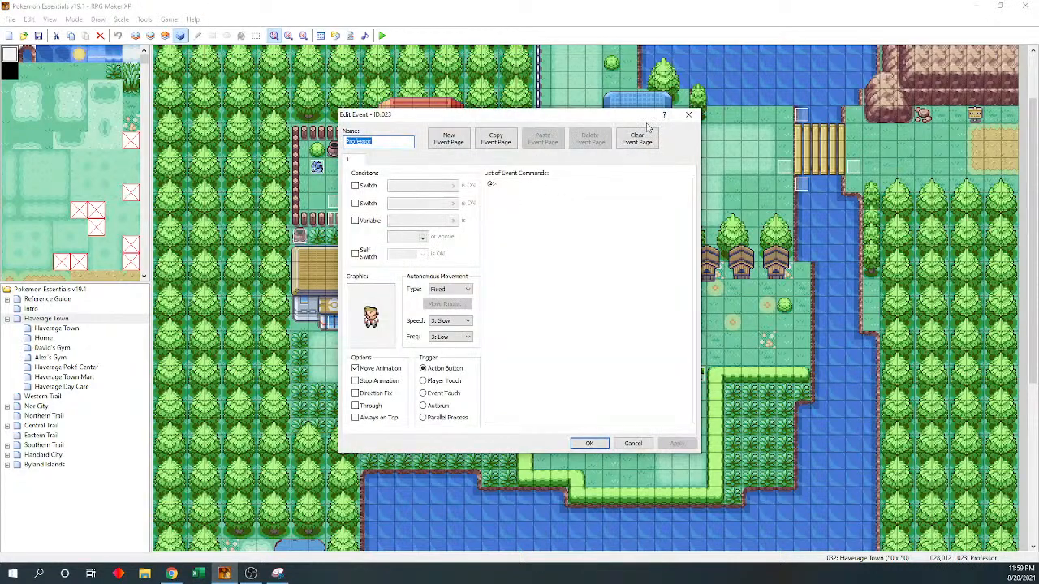
drag(600, 117, 438, 123)
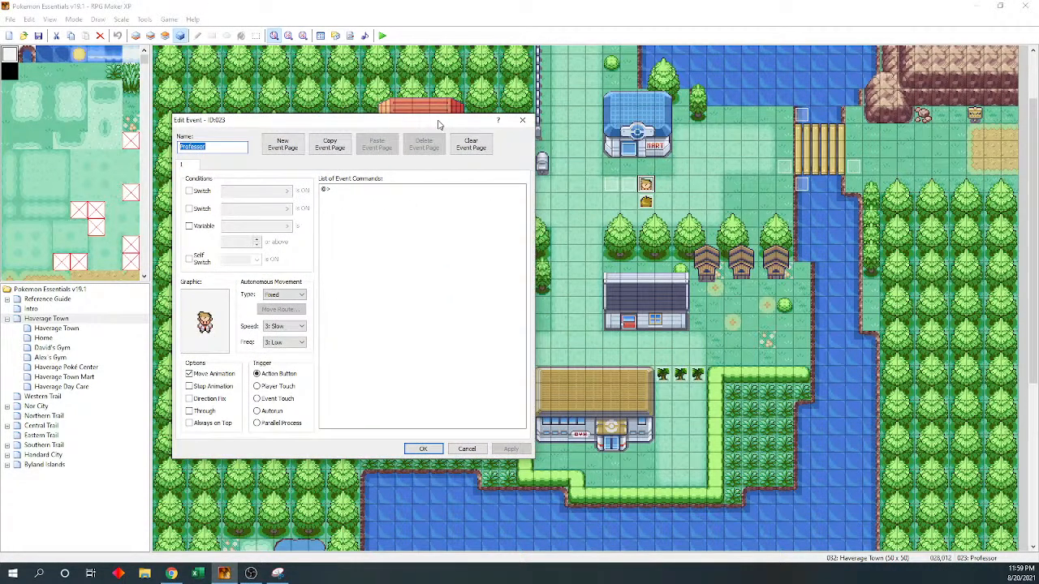
click(422, 448)
- Enable the Through option on the Rival Pokemon event and save it
double_click(626, 186)
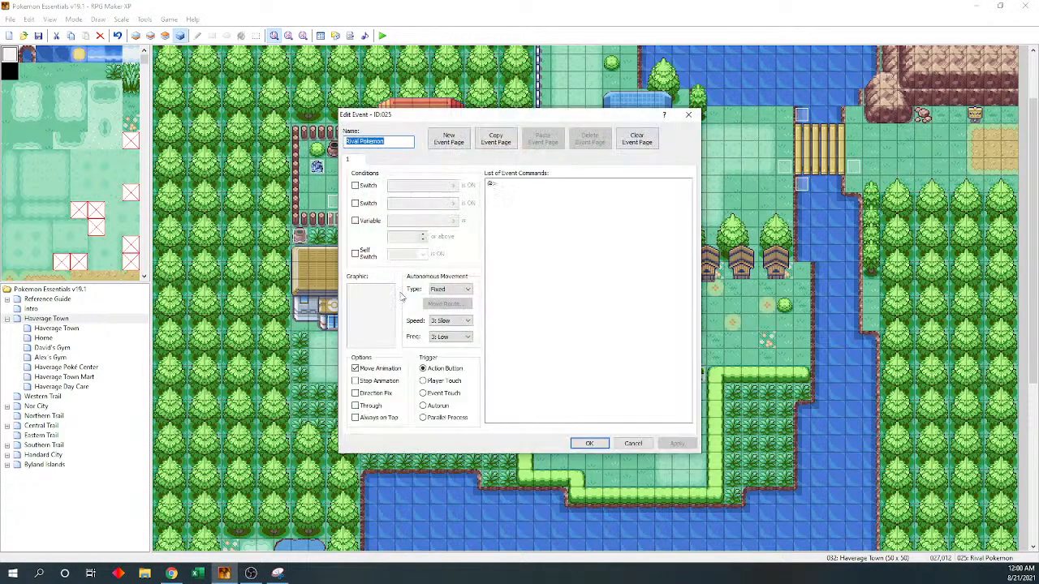
click(356, 406)
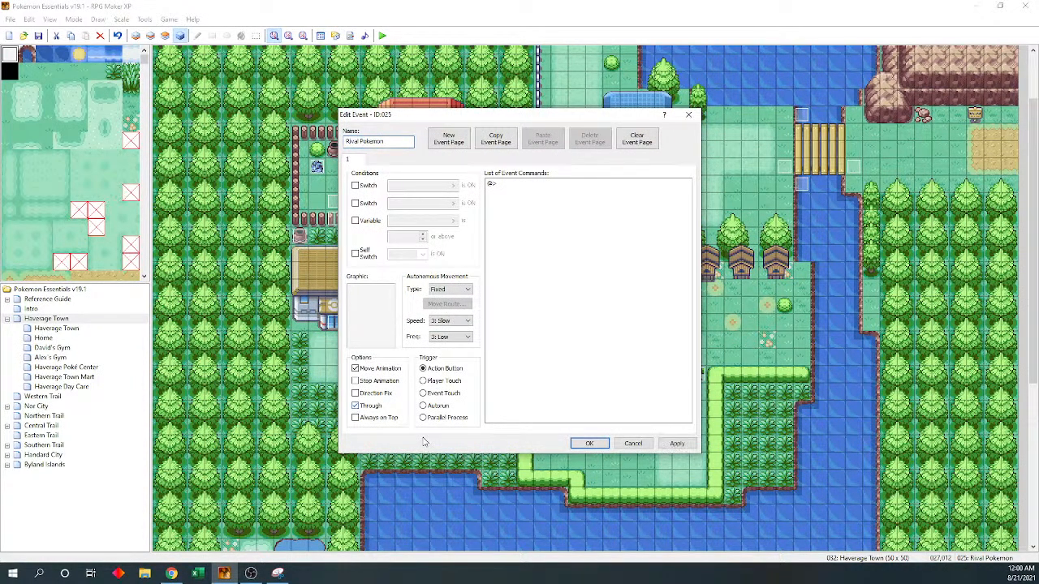
click(589, 443)
- Enable the Through option on the Your Pokemon event and save it
double_click(577, 234)
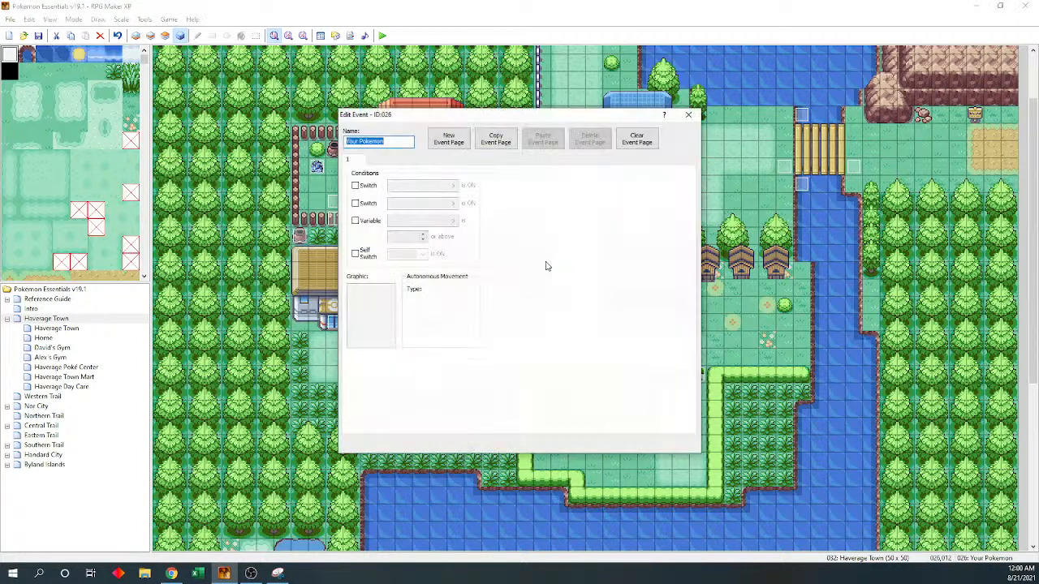
click(355, 406)
click(589, 443)
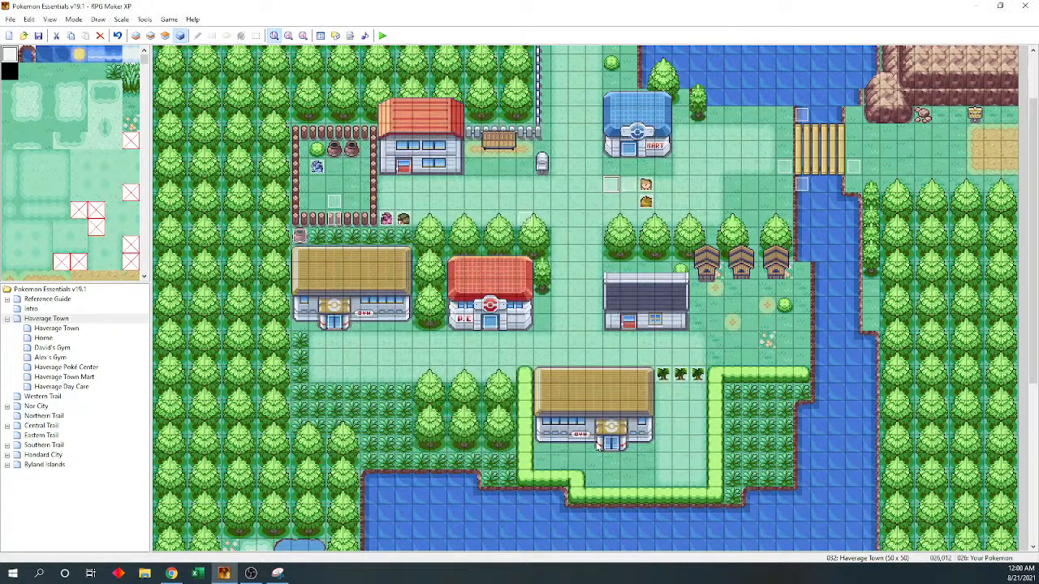
- Playtest the game and walk the player east past the mailbox to trigger the Professor's intro scene
click(382, 36)
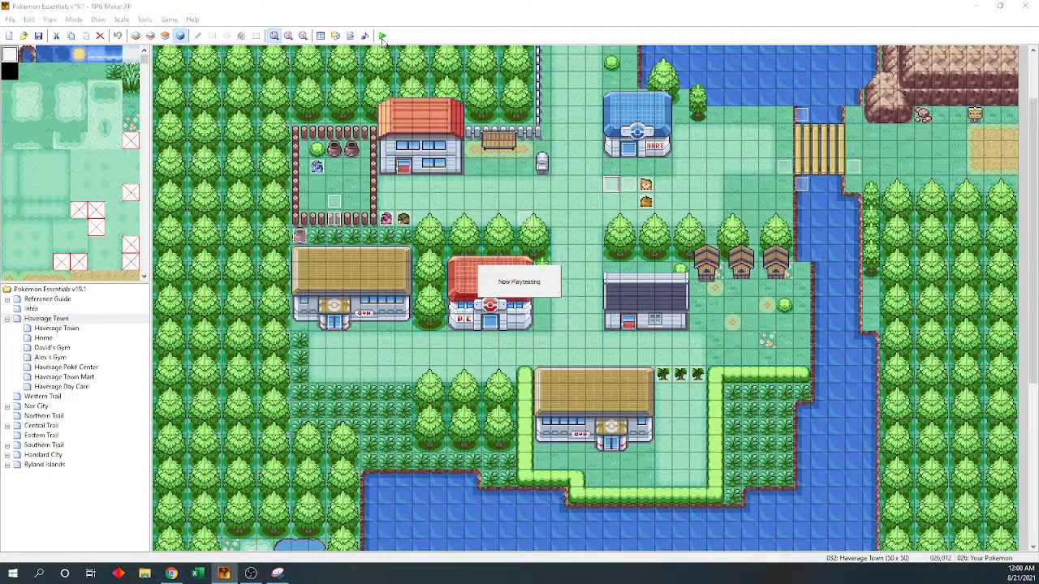
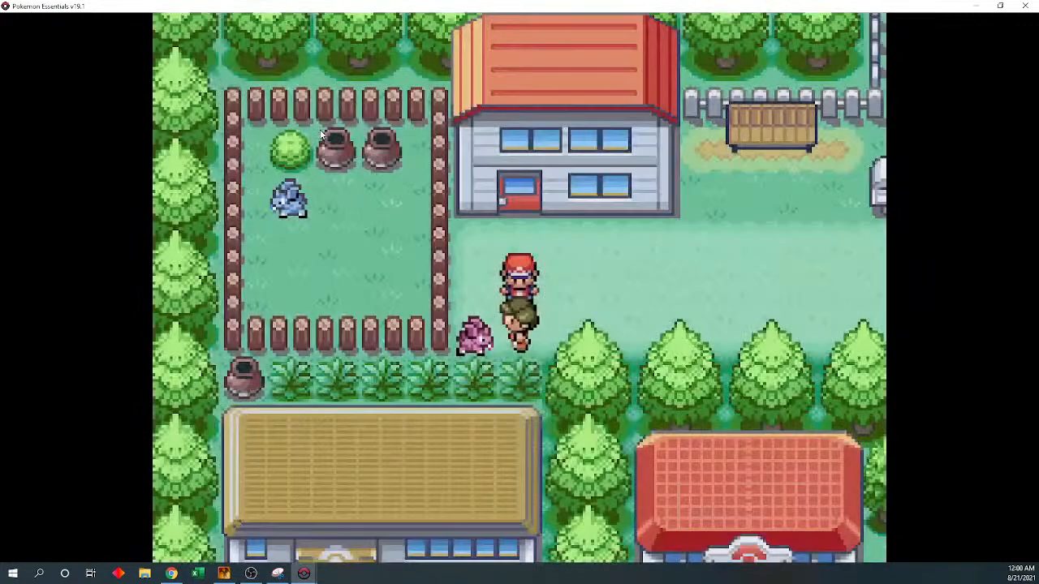
key(Right)
key(Up)
key(Right)
key(Right)
key(Right)
key(Right)
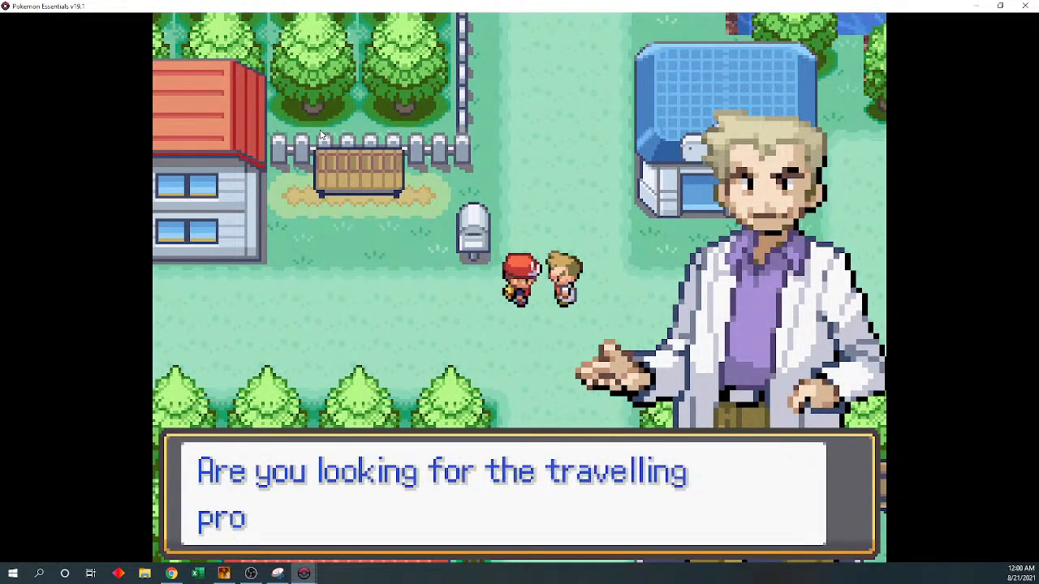
- Advance the Professor's greeting dialogue through to the player naming prompt
key(Return)
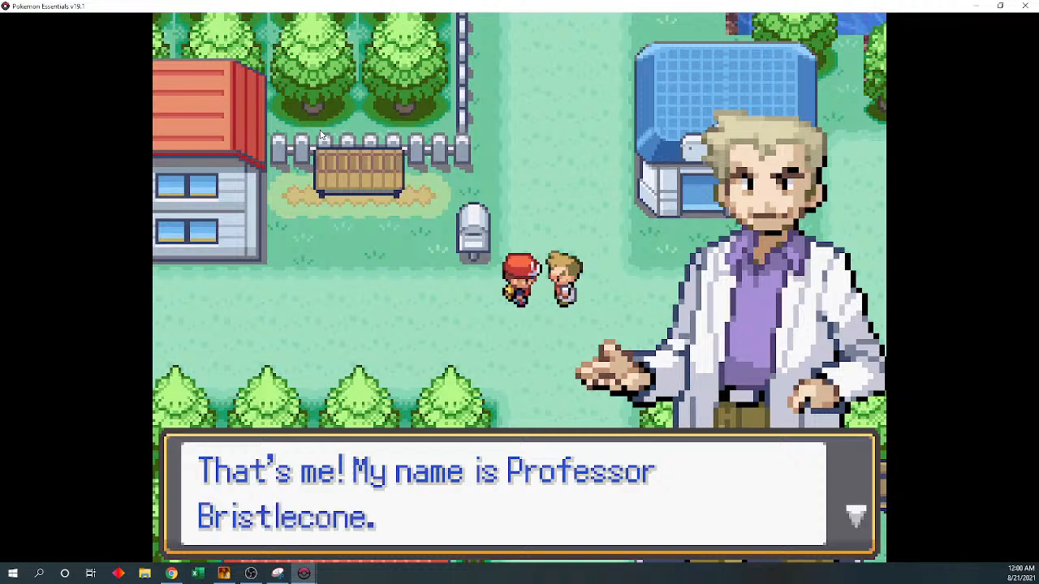
key(Return)
key(Return)
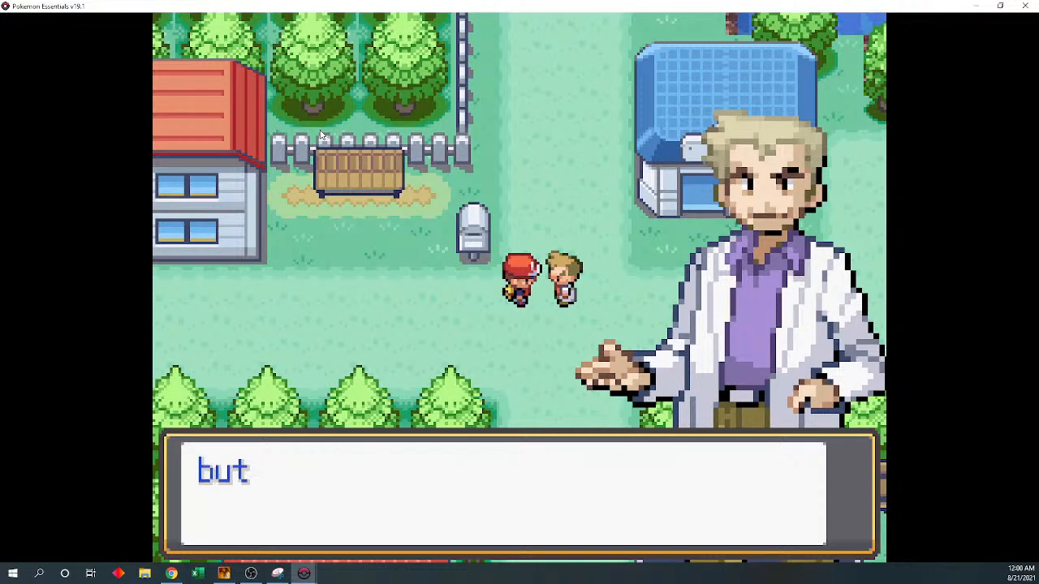
key(Return)
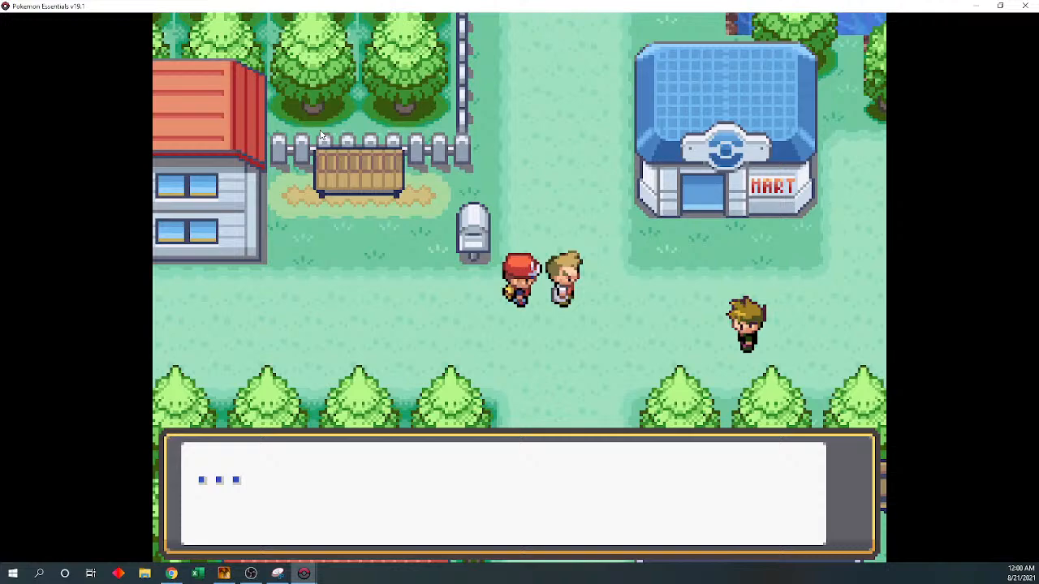
key(Return)
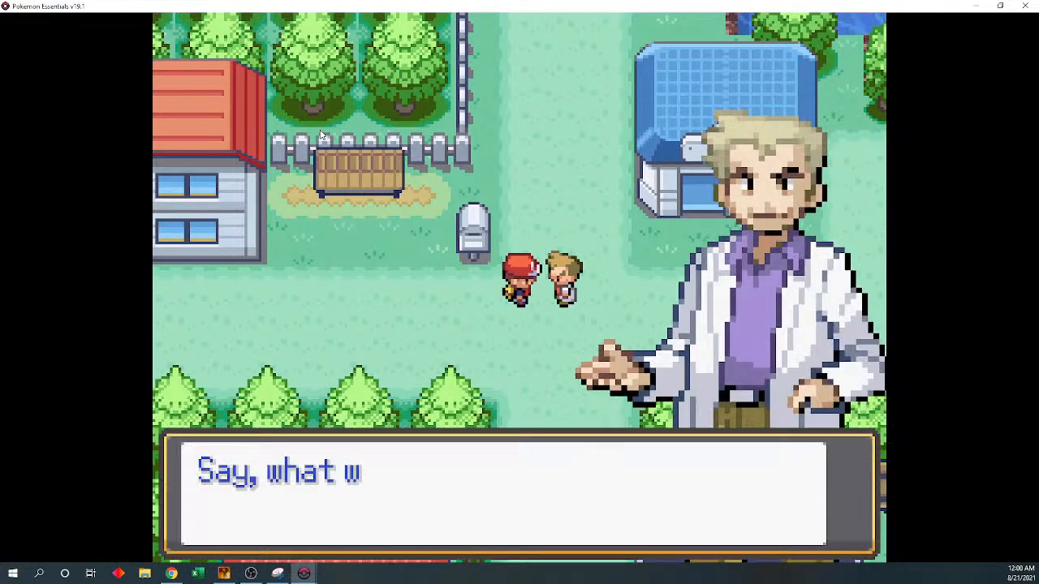
key(Return)
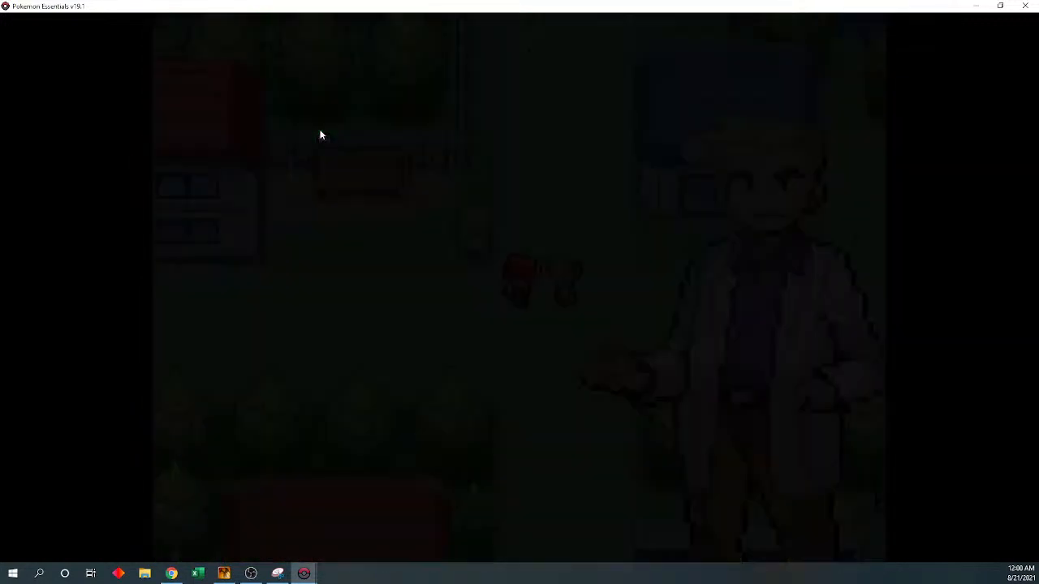
- Give the player a placeholder name made of repeated A's and continue to the Professor's information choices
key(Return)
key(Return)
key(Return)
key(Return)
key(Return)
key(Return)
key(Return)
key(Return)
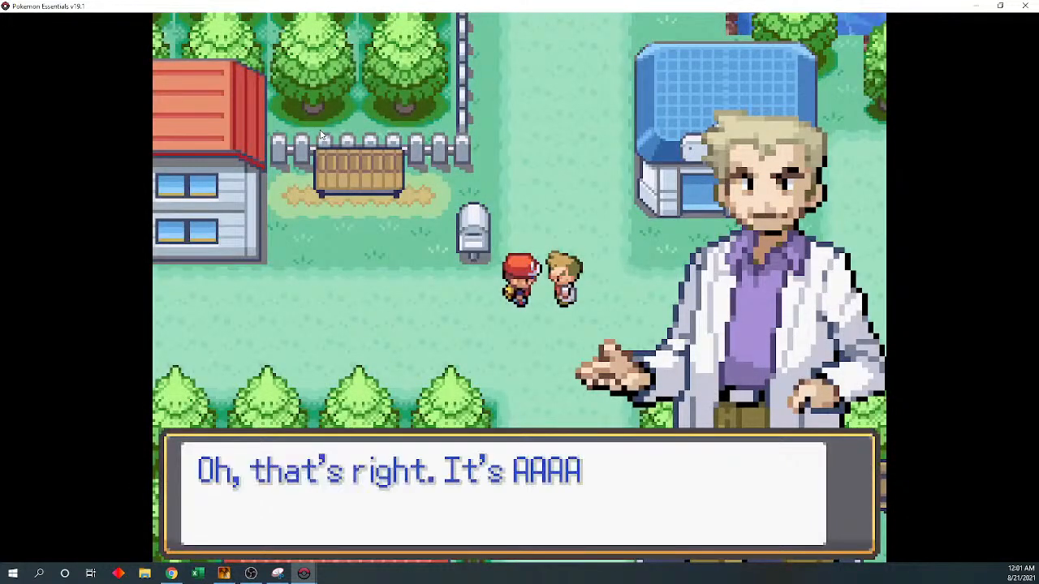
key(Return)
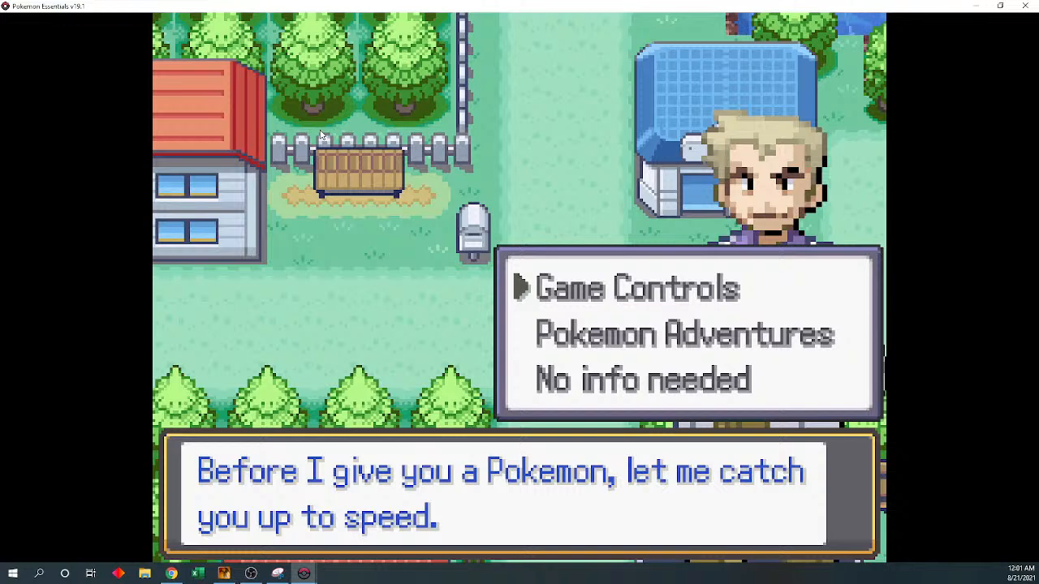
- Choose "No info needed" and let the characters move to the spot in front of the Mart
key(Down)
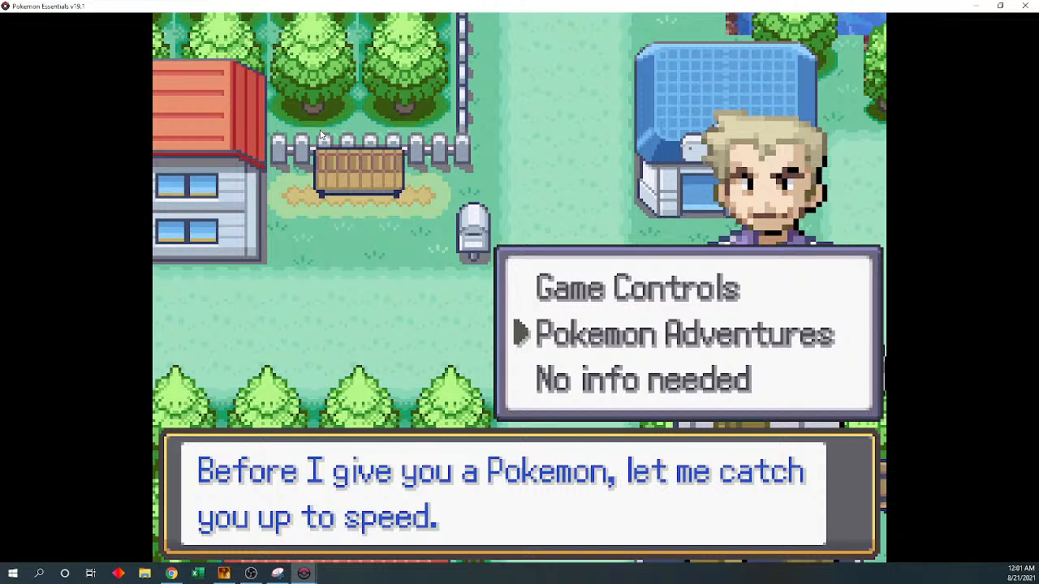
key(Down)
key(Return)
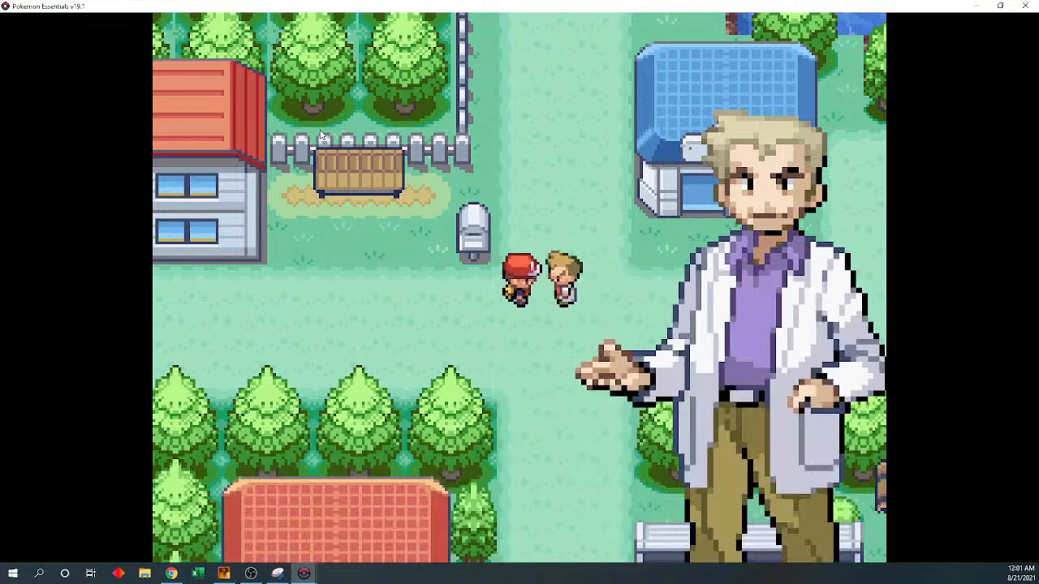
key(Return)
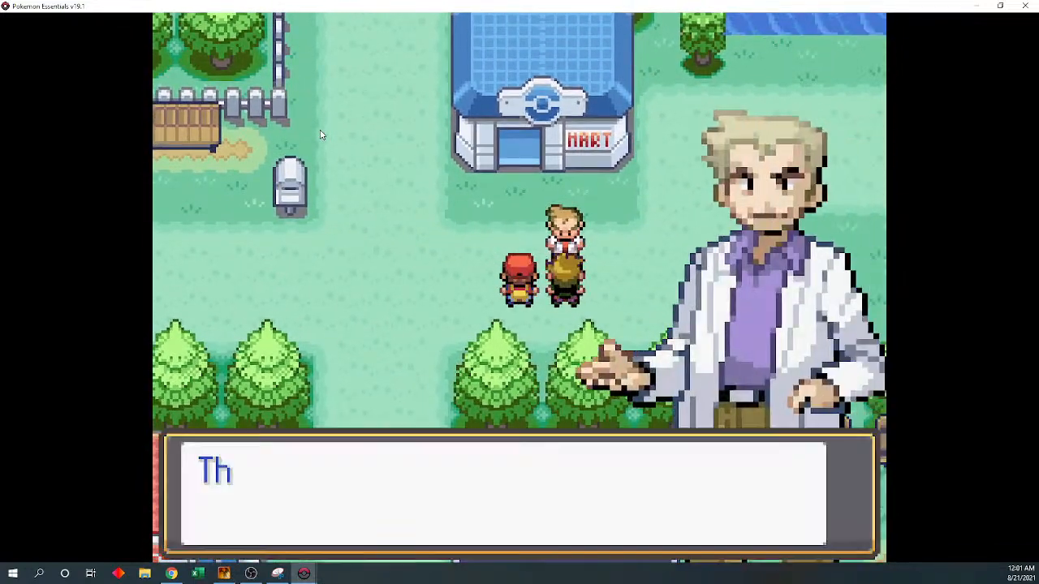
- Advance the Professor's talk about his regional research and the two new Pokemon through to his offer of first choice
key(Return)
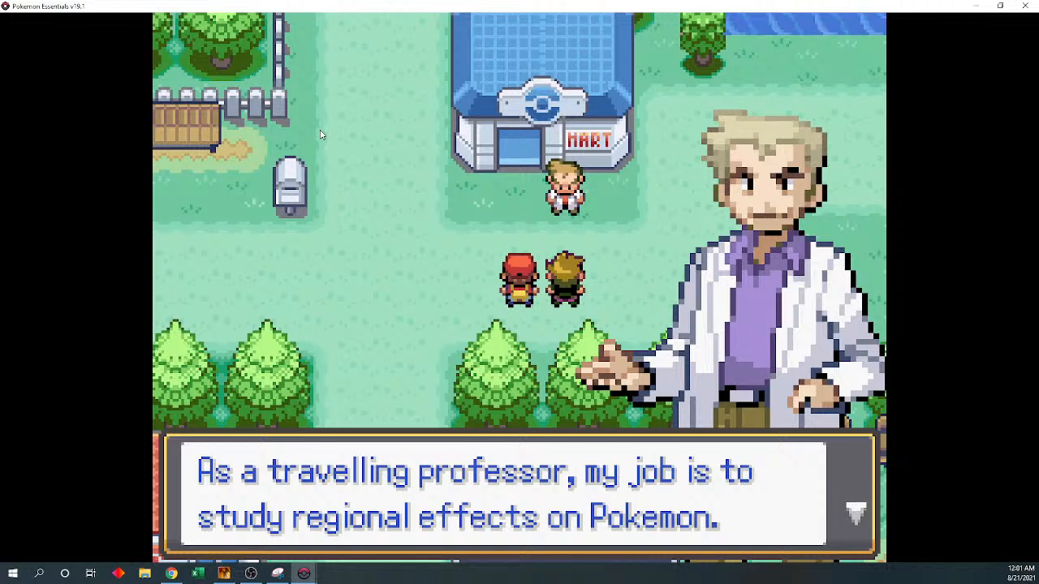
key(Return)
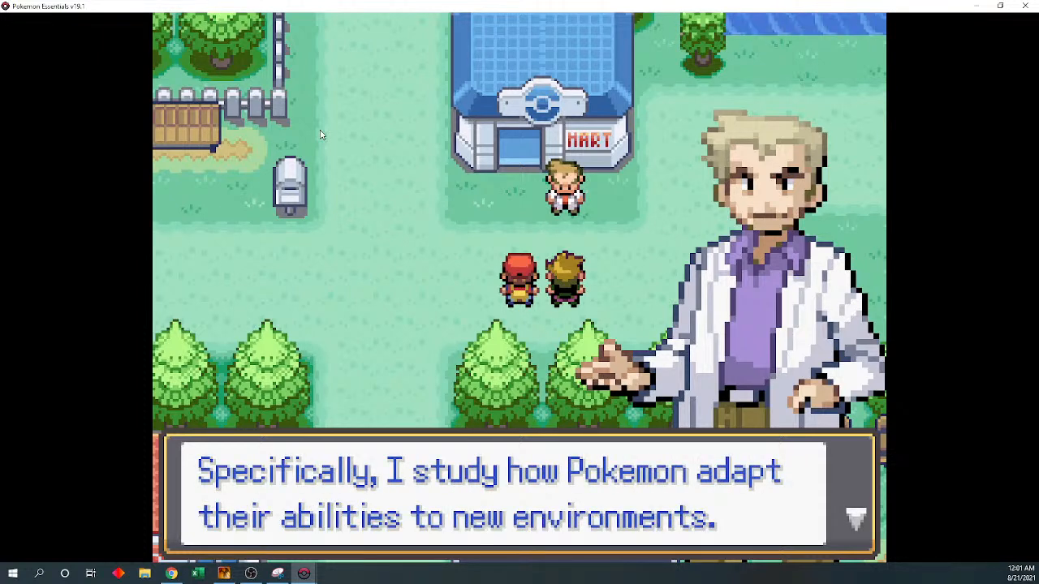
key(Return)
key(Return)
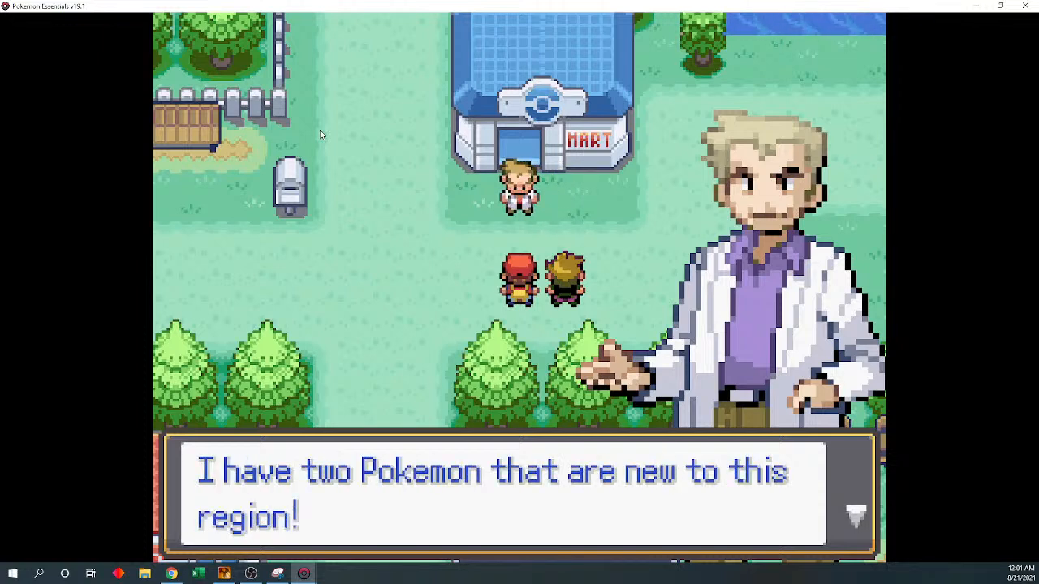
key(Return)
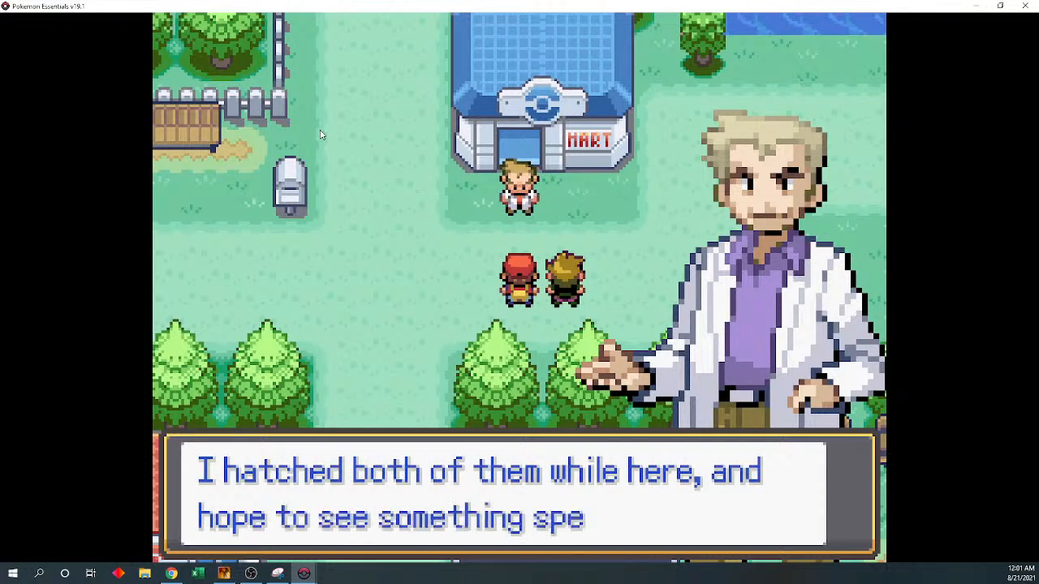
key(Return)
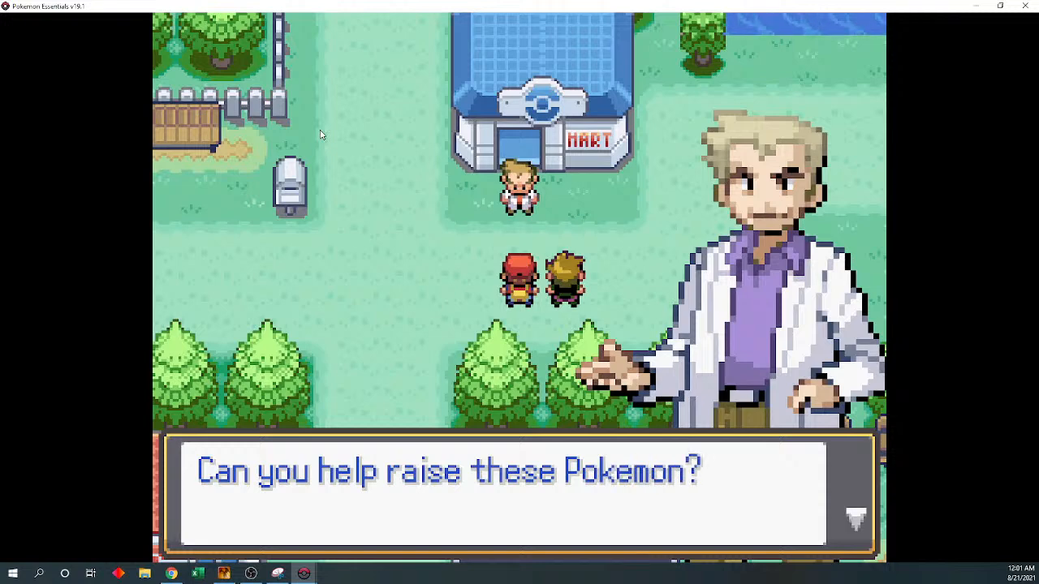
key(Return)
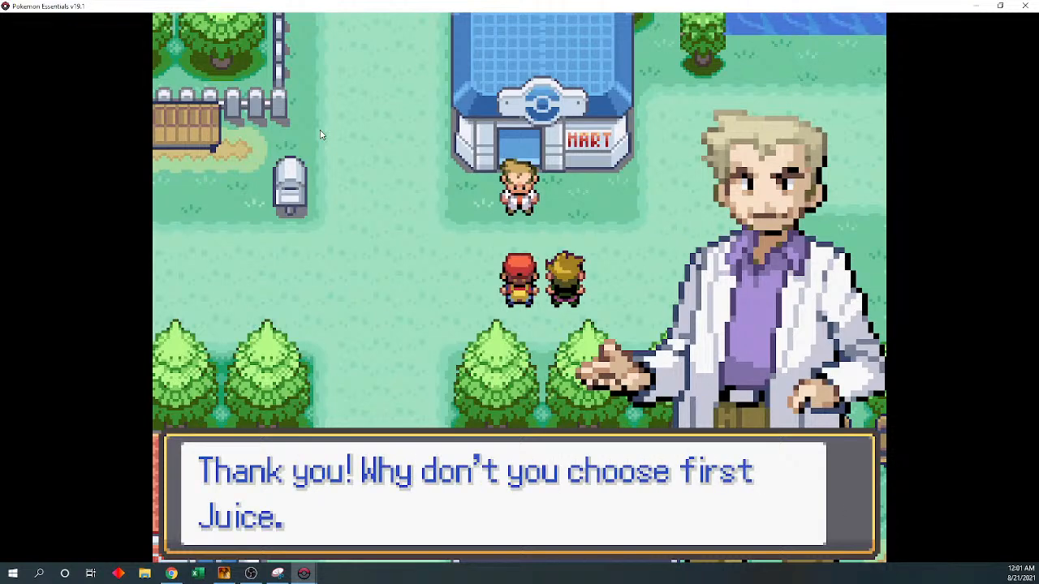
- Play through the rival's interruption and his choice of Pokemon, and close the playtest
key(Return)
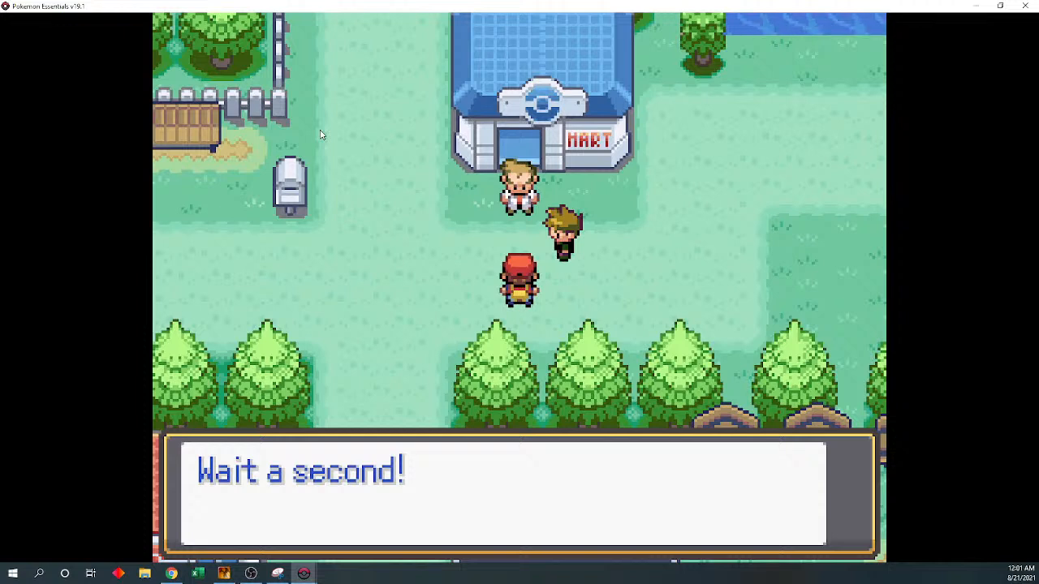
key(Return)
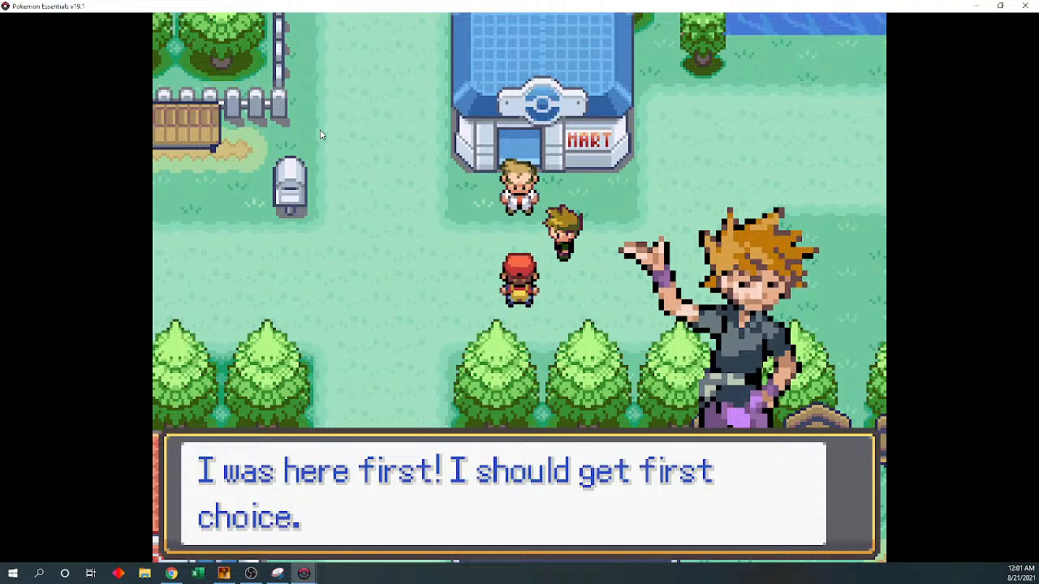
key(Return)
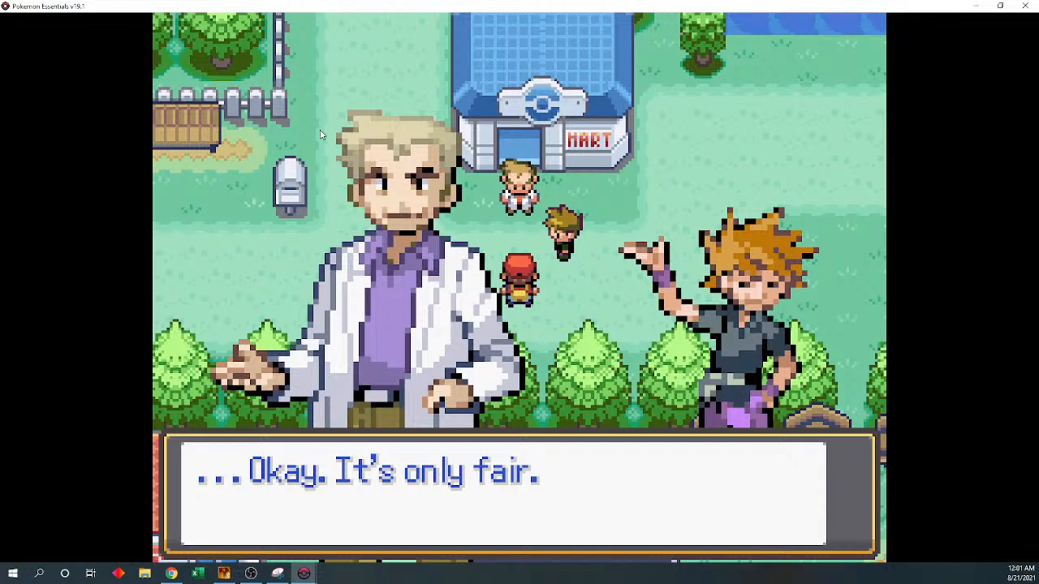
key(Return)
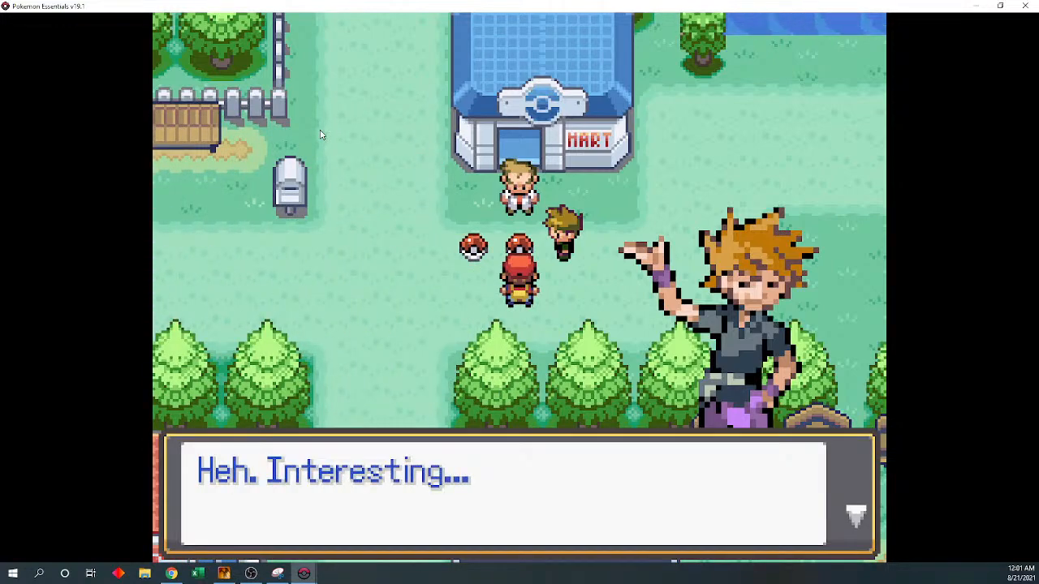
key(Return)
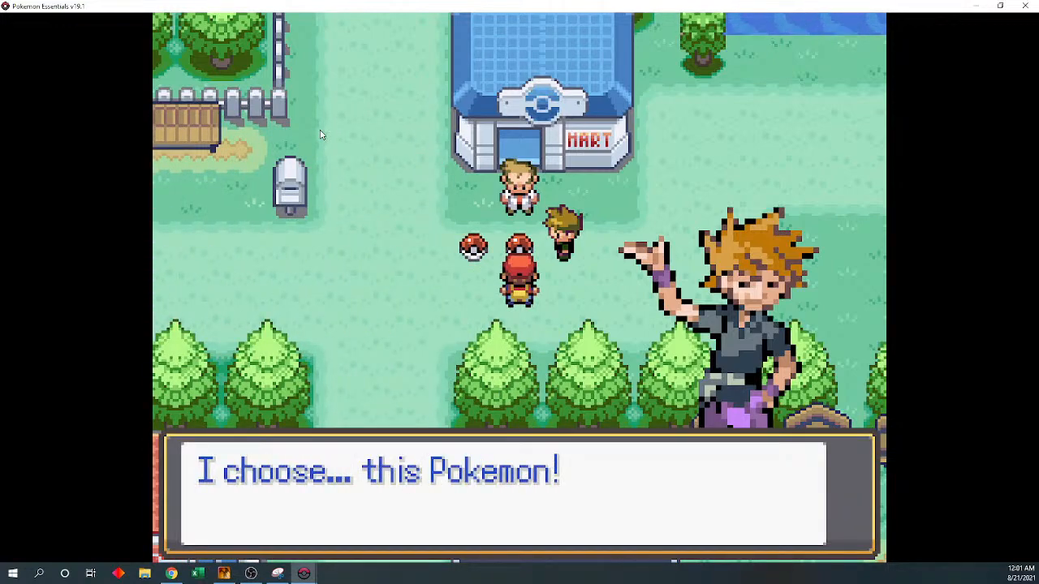
key(Return)
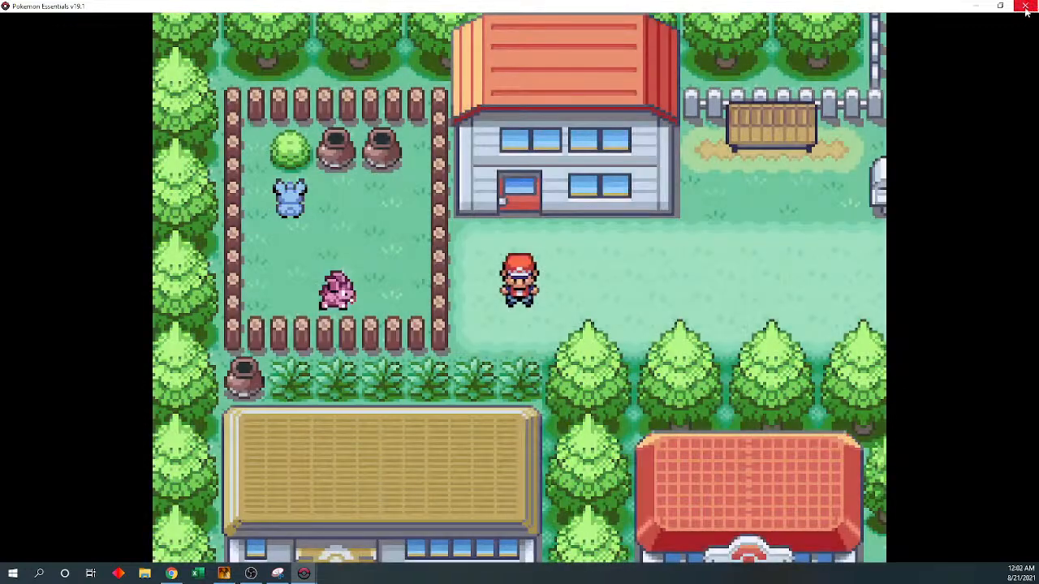
click(1025, 5)
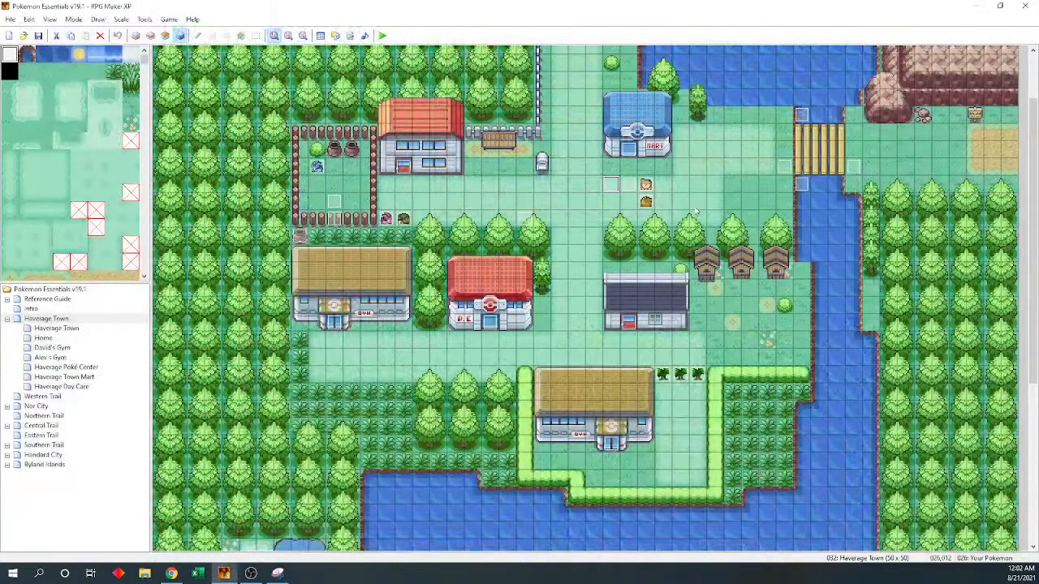
- Open the Intro event on the Haverage Town map and locate the rival's "I was here first!" commands
key(alt+Tab)
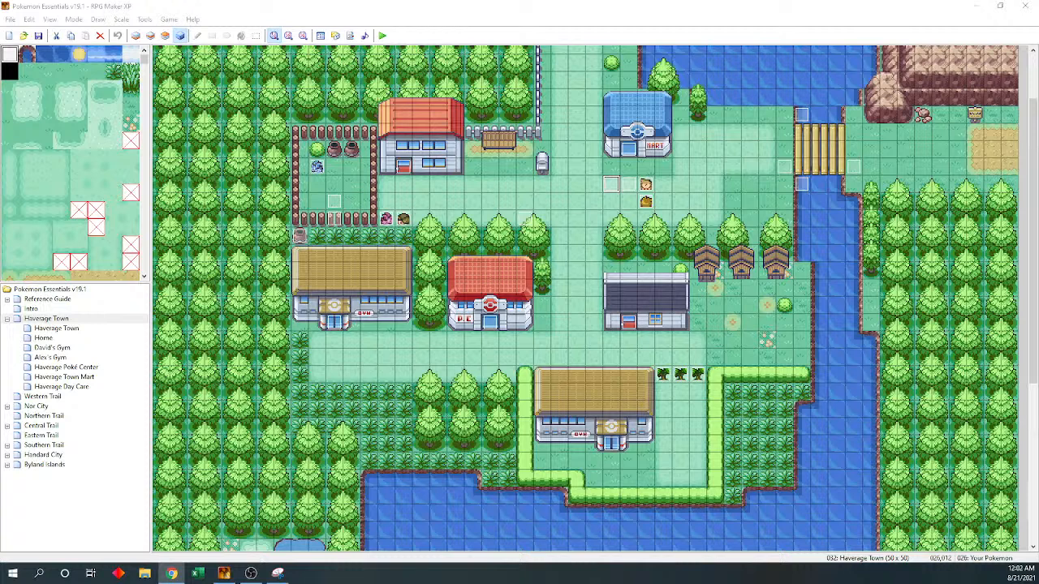
click(476, 6)
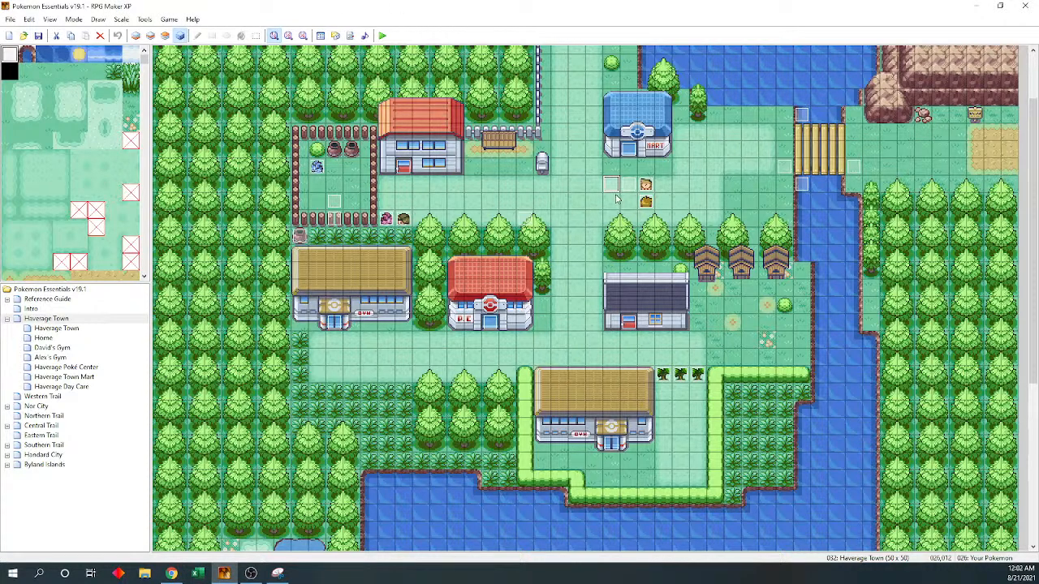
double_click(524, 221)
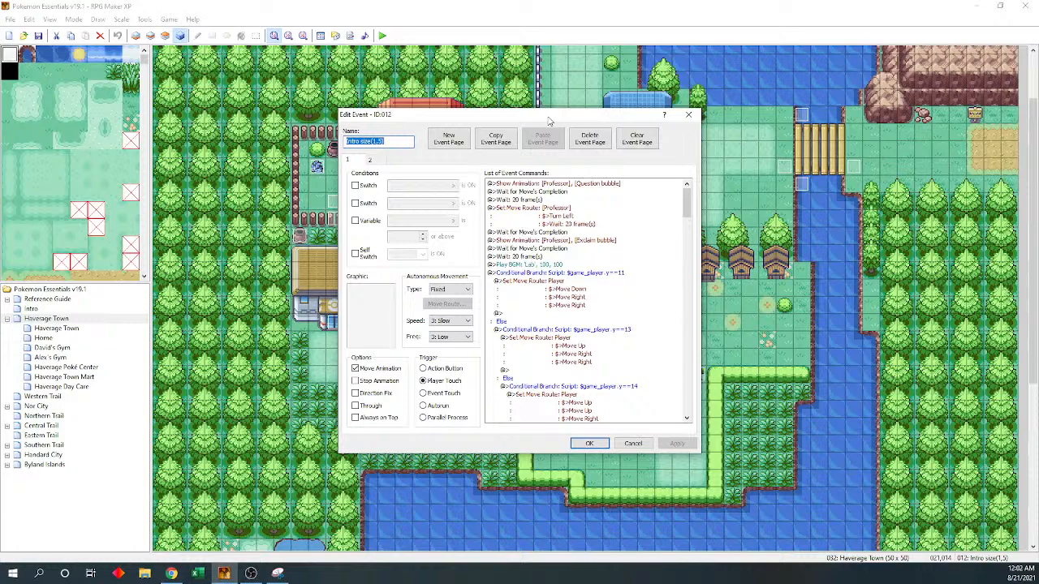
drag(548, 120, 242, 91)
drag(380, 170, 383, 355)
click(320, 235)
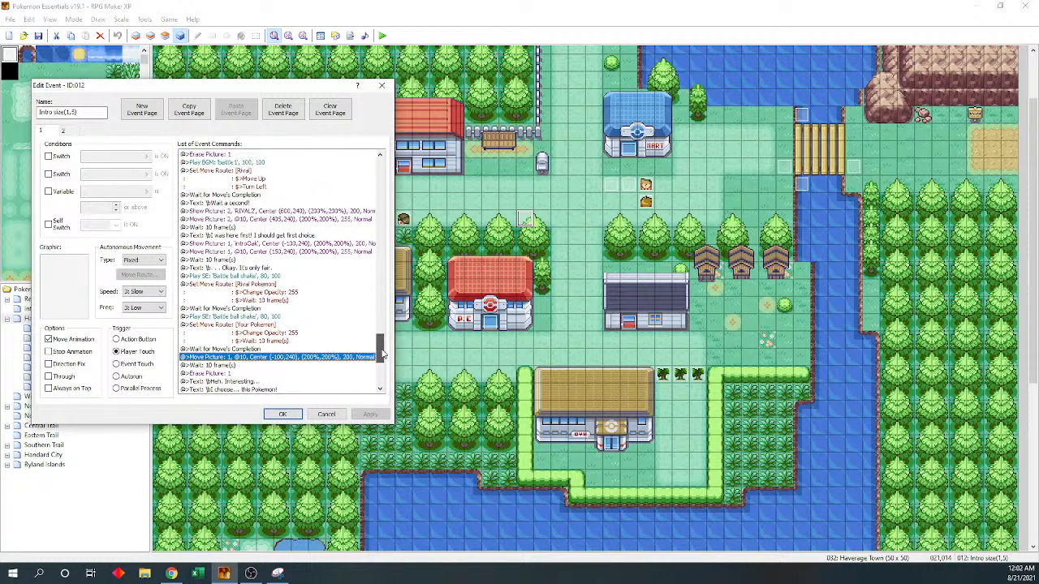
- Check the Show Picture settings of the RIVAL2 graphic in the Intro event and close them
click(290, 211)
click(298, 219)
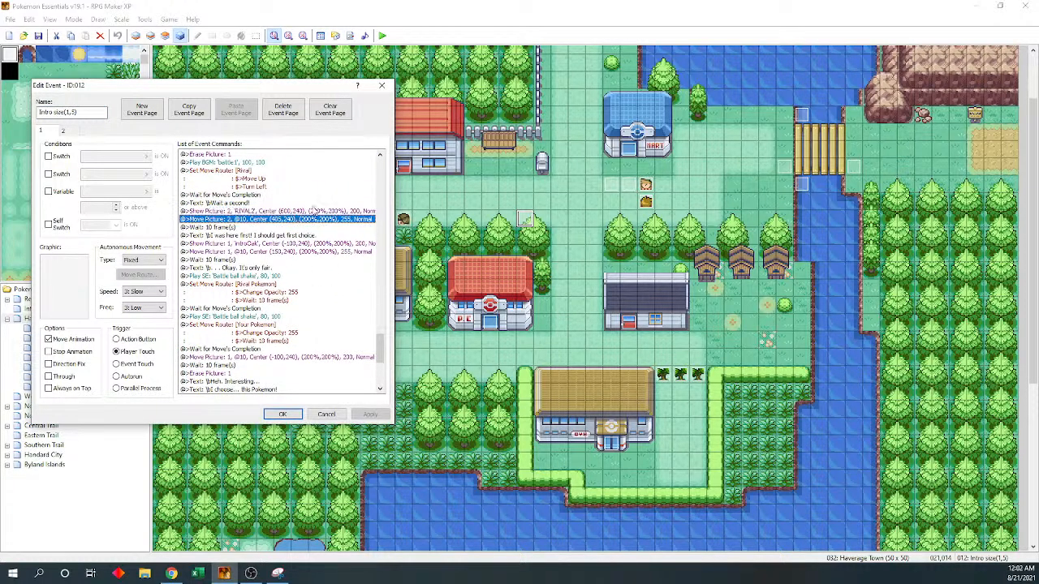
click(313, 206)
click(312, 209)
key(space)
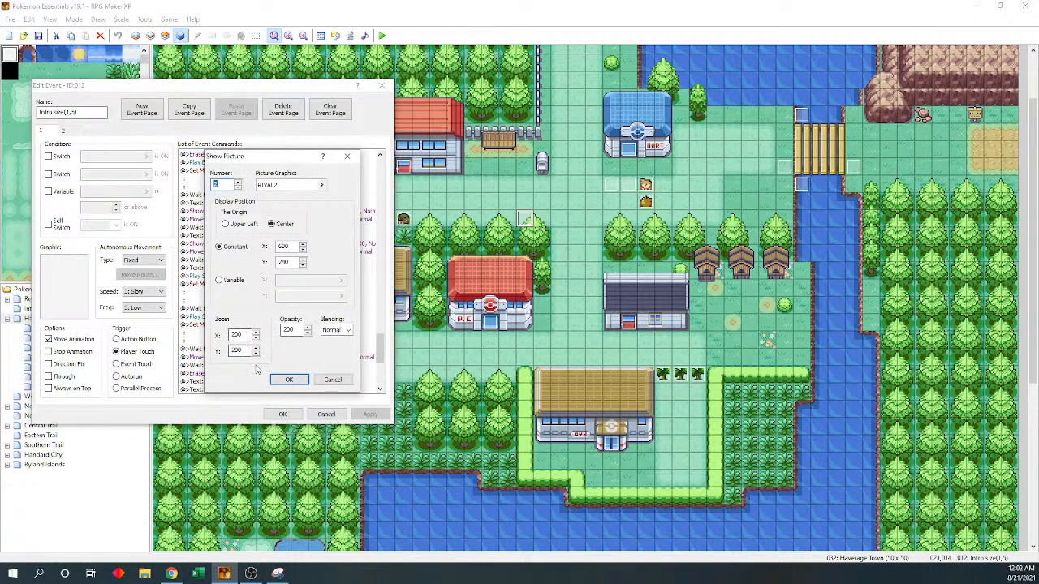
click(286, 380)
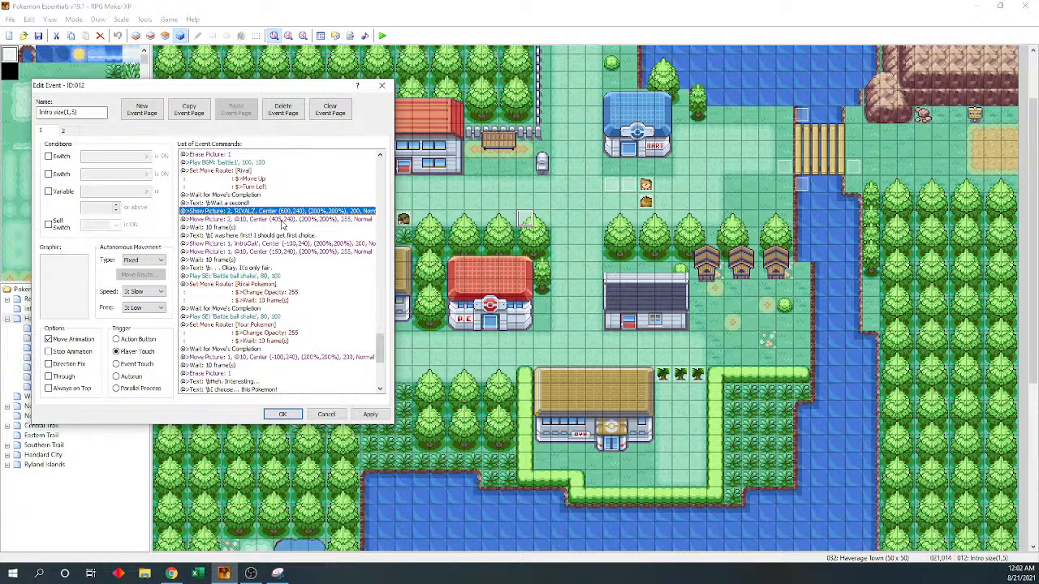
- Set the X position to 100 in the Move Picture command that brings in introOak before "Okay. It's only fair", and apply the event changes
double_click(289, 244)
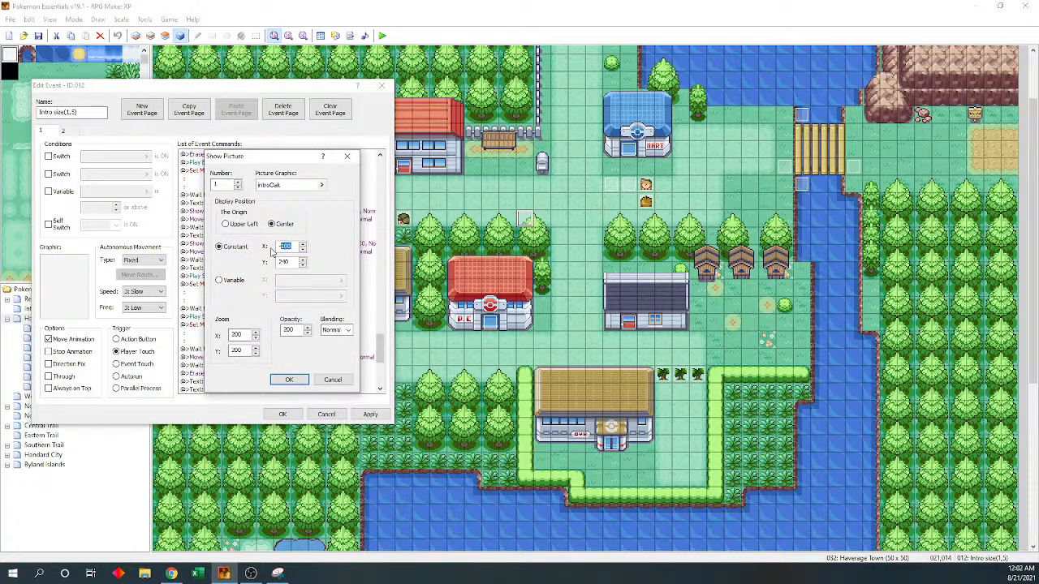
click(289, 380)
click(314, 255)
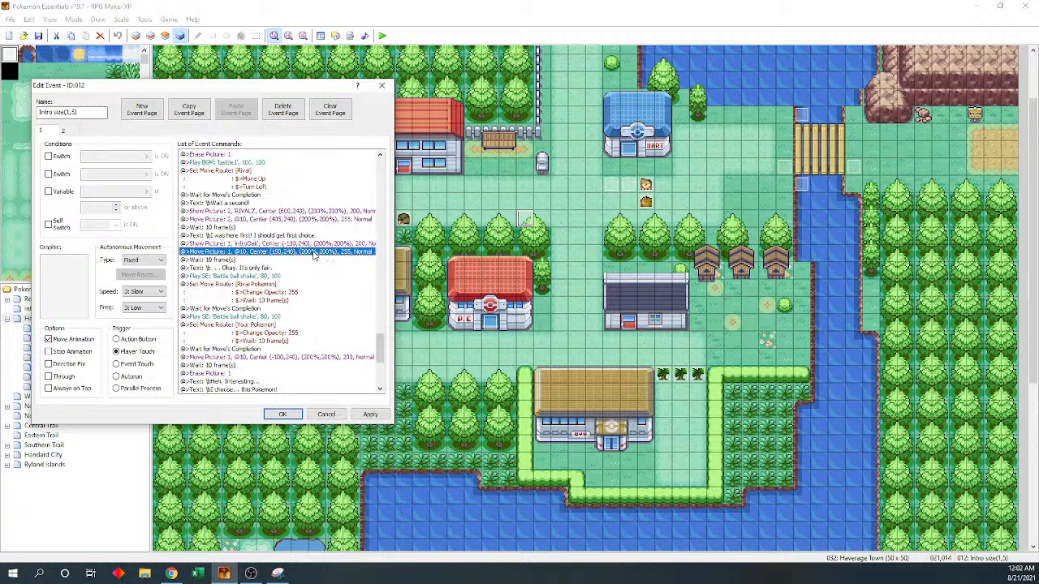
double_click(314, 254)
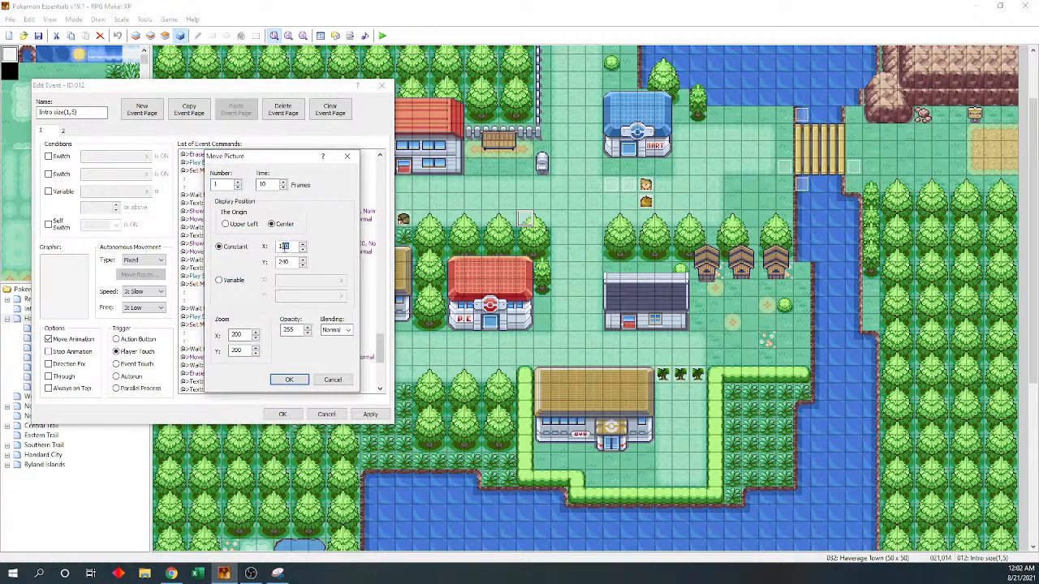
text(10)
click(289, 380)
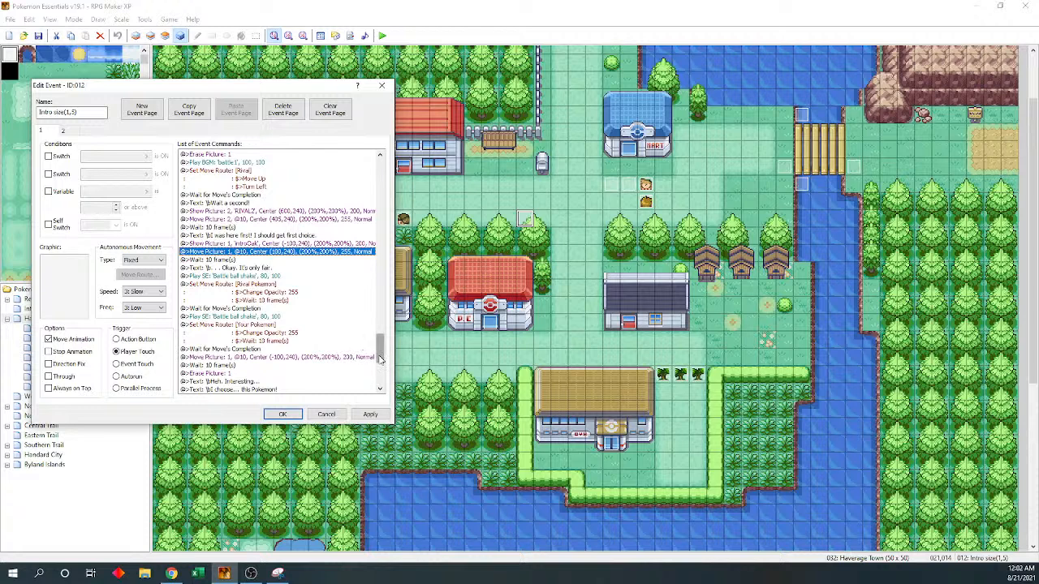
scroll(379, 362, down, 1)
scroll(379, 362, down, 1)
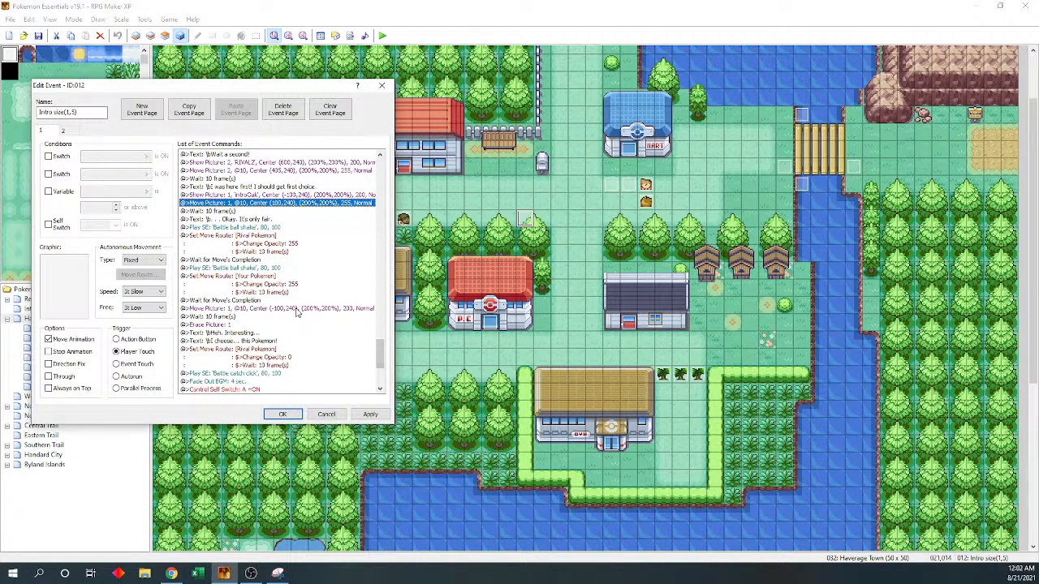
scroll(379, 362, down, 2)
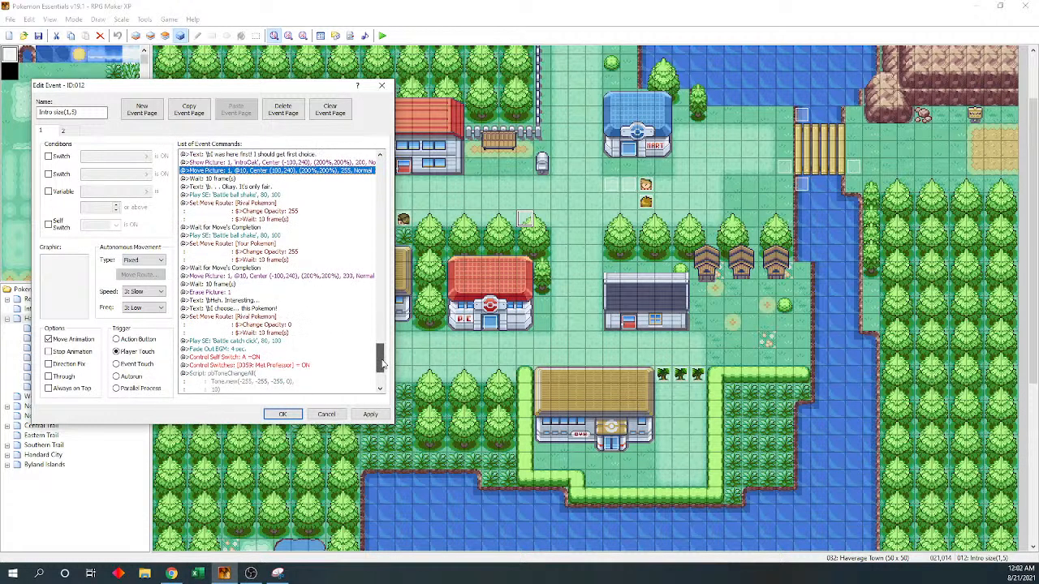
scroll(381, 362, up, 1)
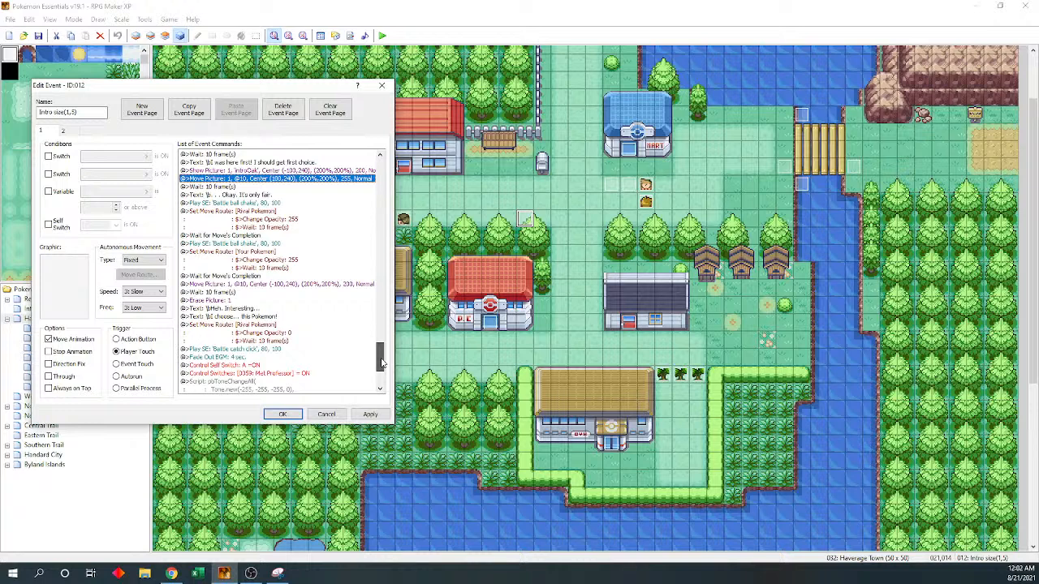
scroll(381, 363, up, 2)
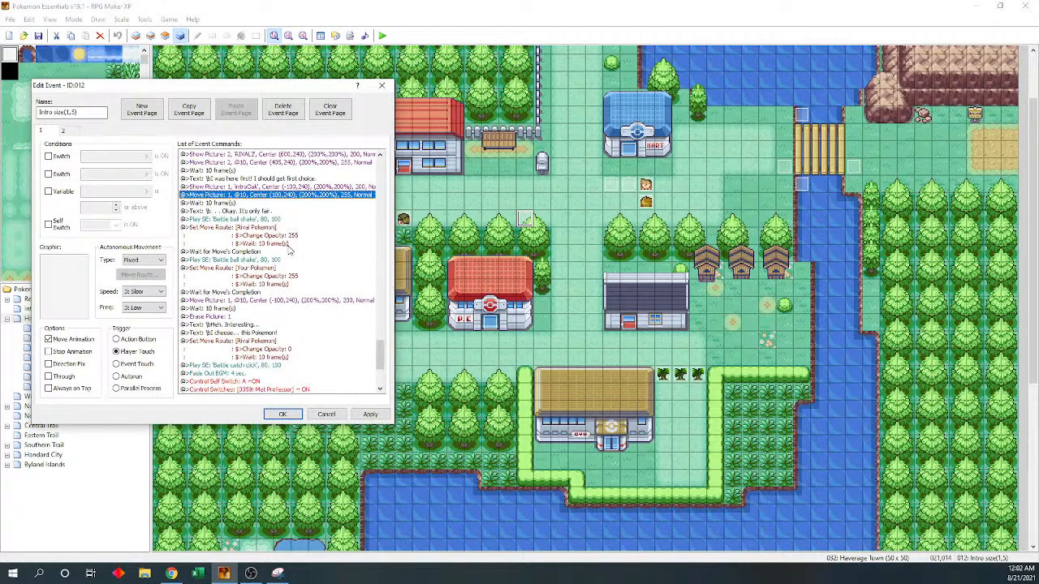
click(278, 417)
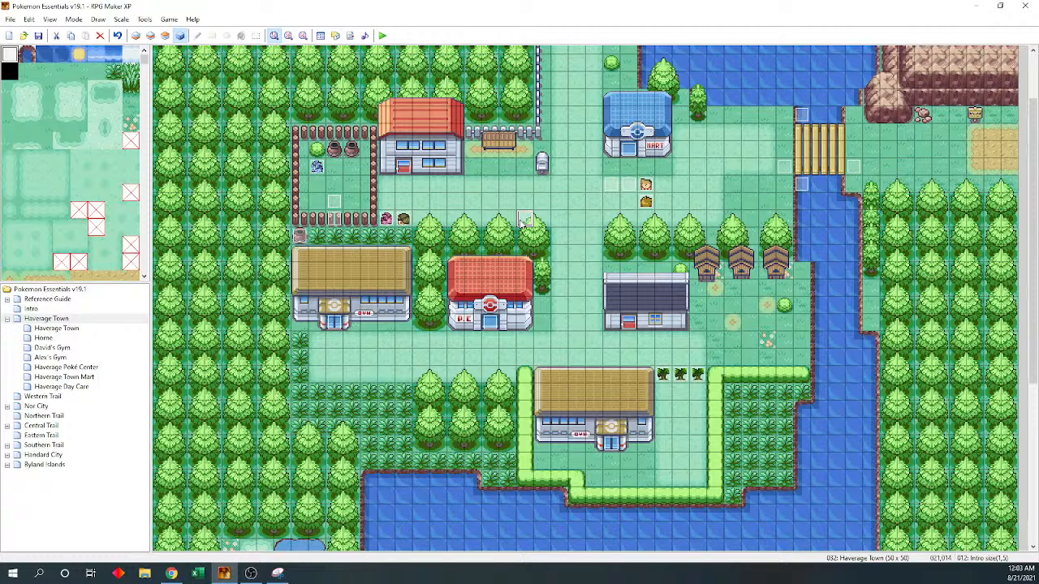
- Reopen the Intro event and open the Professor's move route that follows the "Thank you for waiting" text
double_click(525, 221)
drag(588, 112, 337, 111)
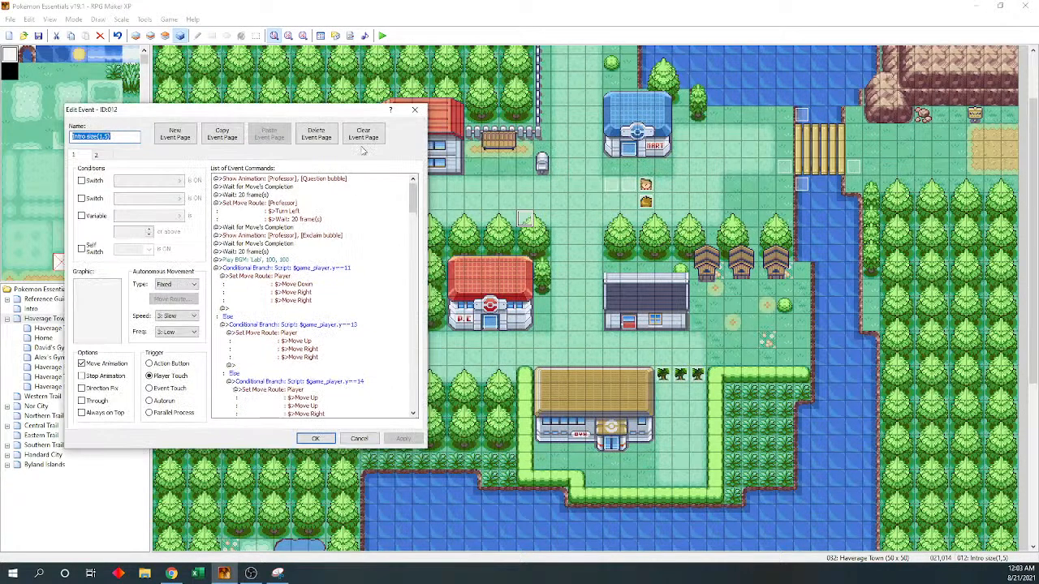
drag(412, 195, 412, 344)
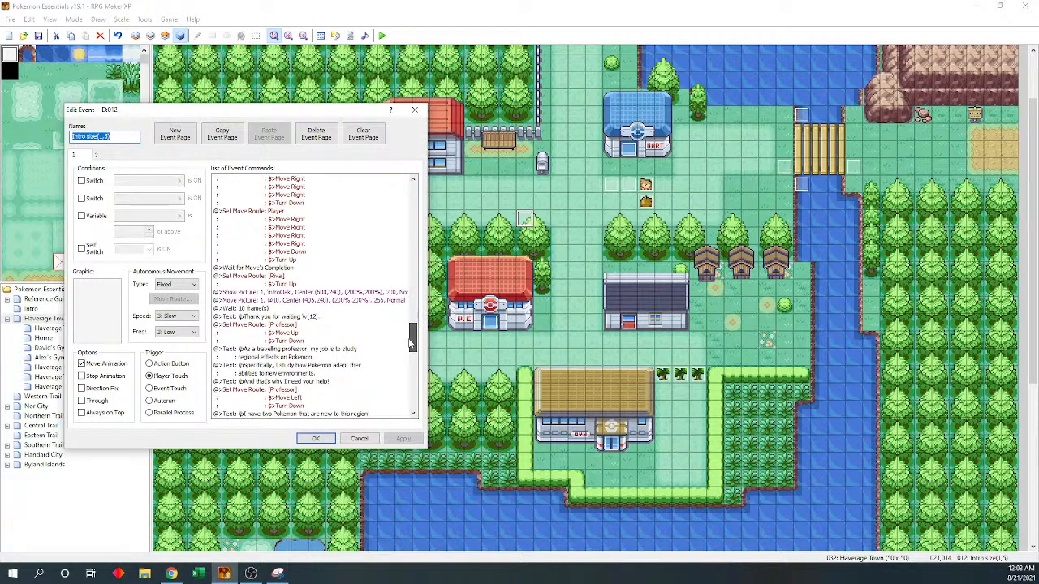
click(323, 333)
double_click(321, 331)
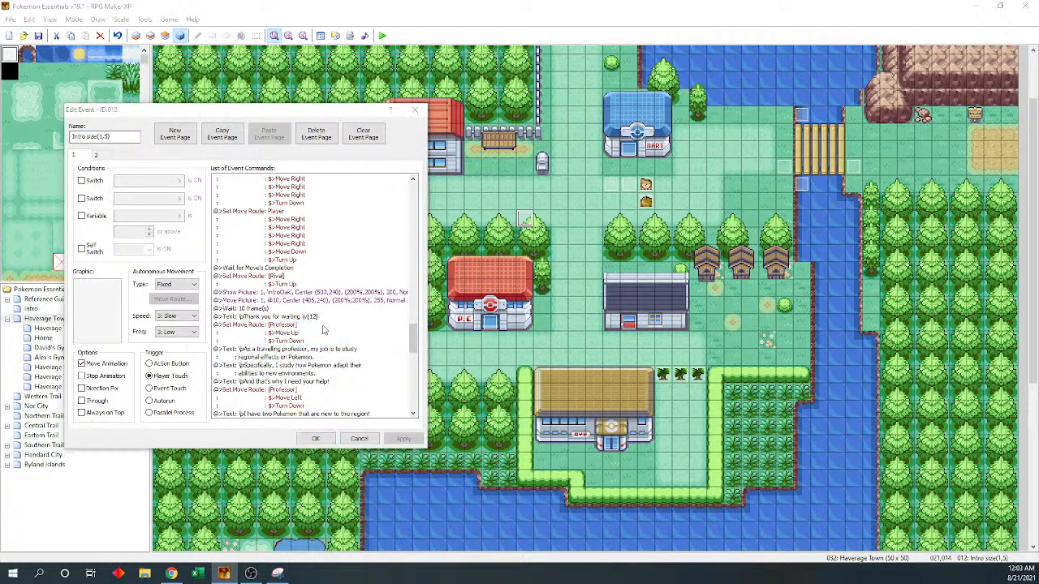
- Insert a Change Speed of 1: Slowest before Move Up in the Professor's move route
click(194, 221)
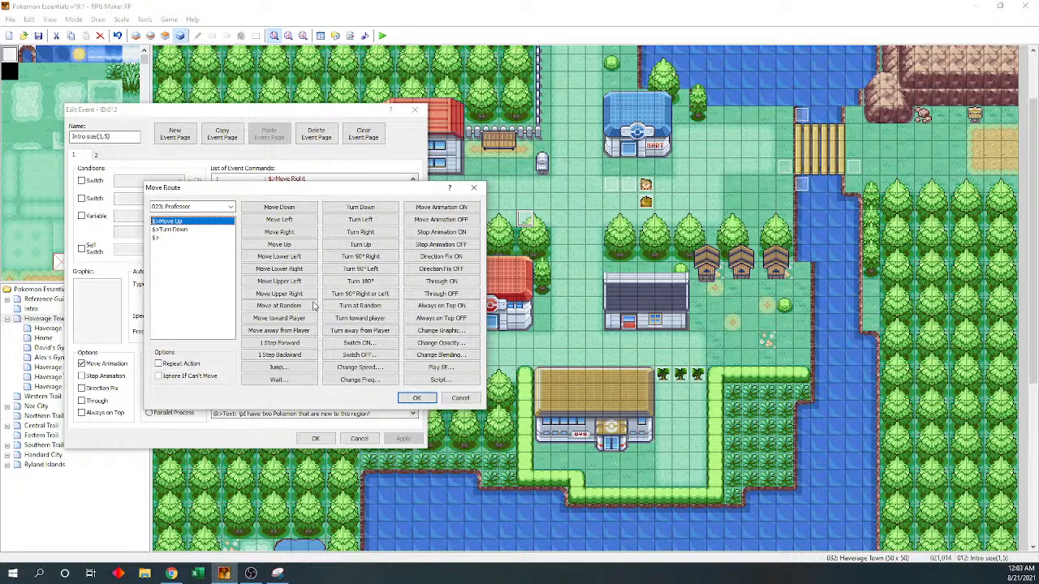
click(366, 368)
click(341, 374)
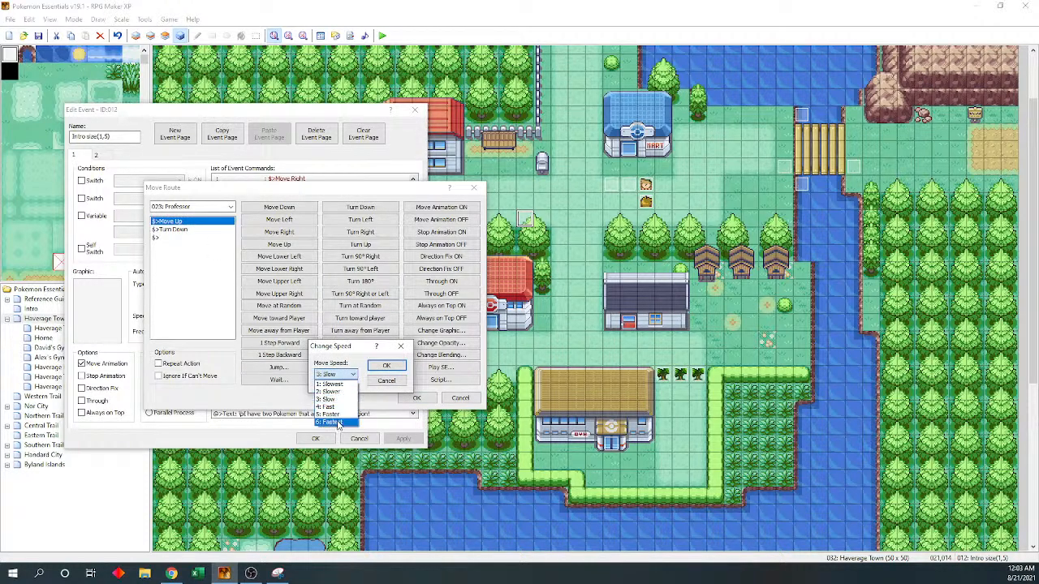
click(339, 428)
click(349, 374)
click(333, 384)
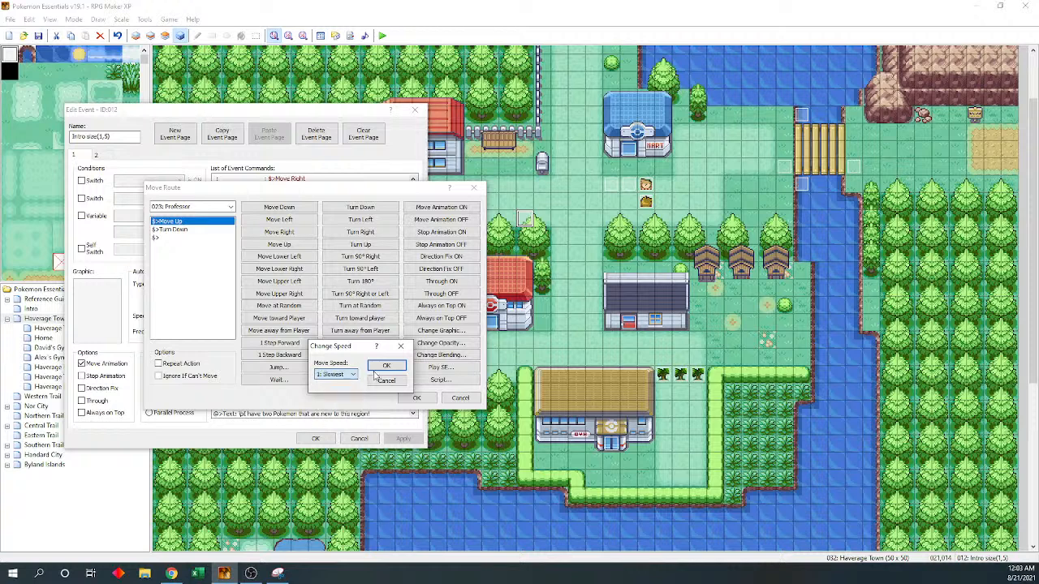
click(387, 367)
- Add a Change Speed of 3: Slow at the end of the Professor's route, confirm the event and save the project
click(206, 246)
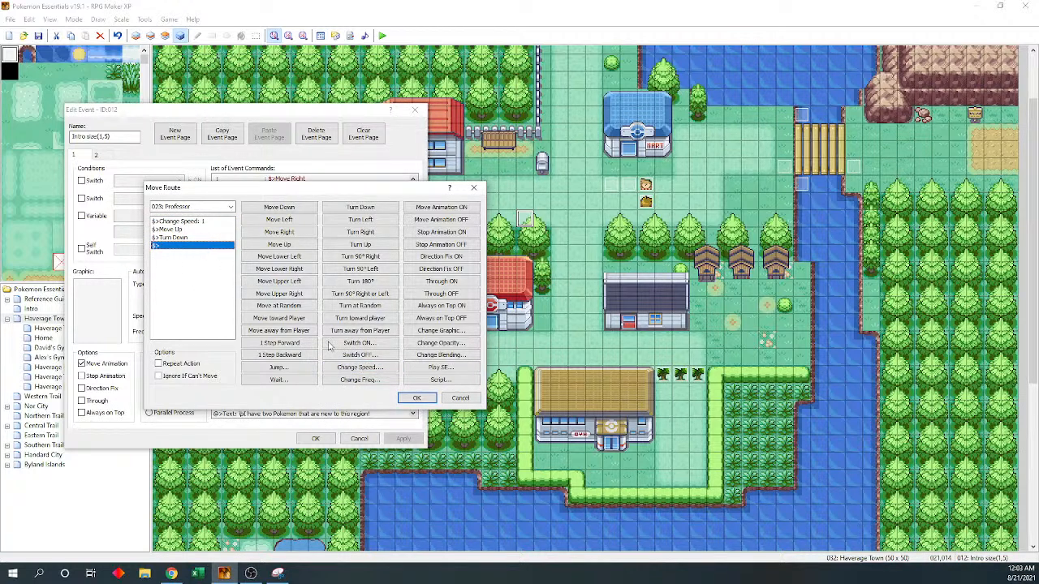
click(360, 368)
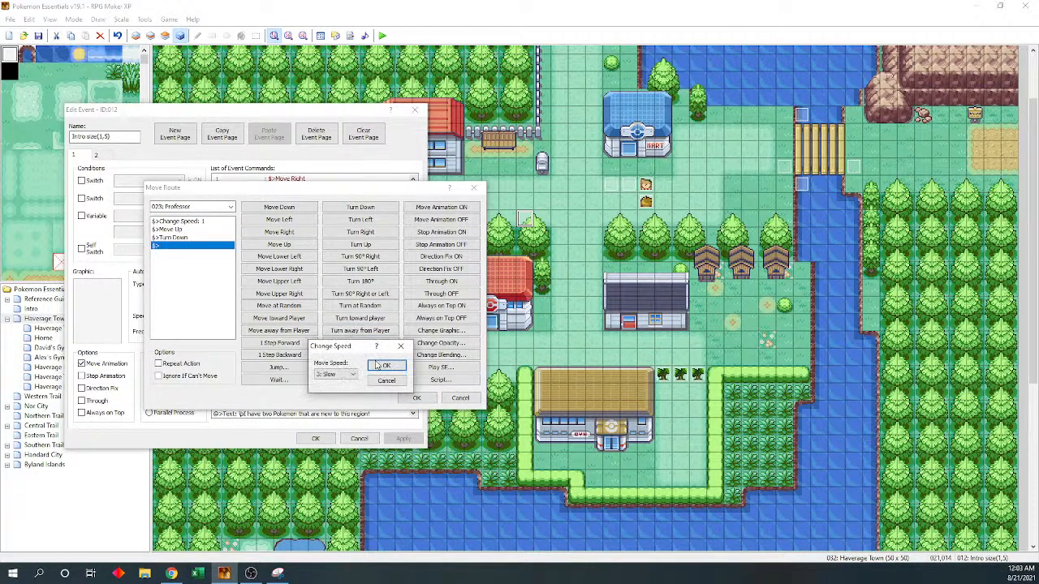
click(353, 374)
click(332, 401)
click(386, 366)
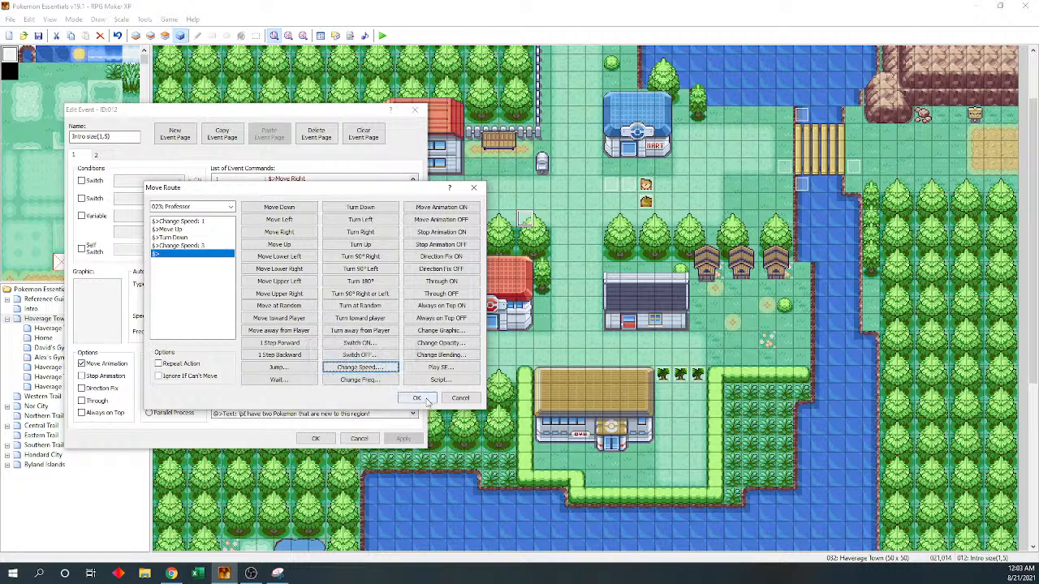
click(418, 399)
click(314, 439)
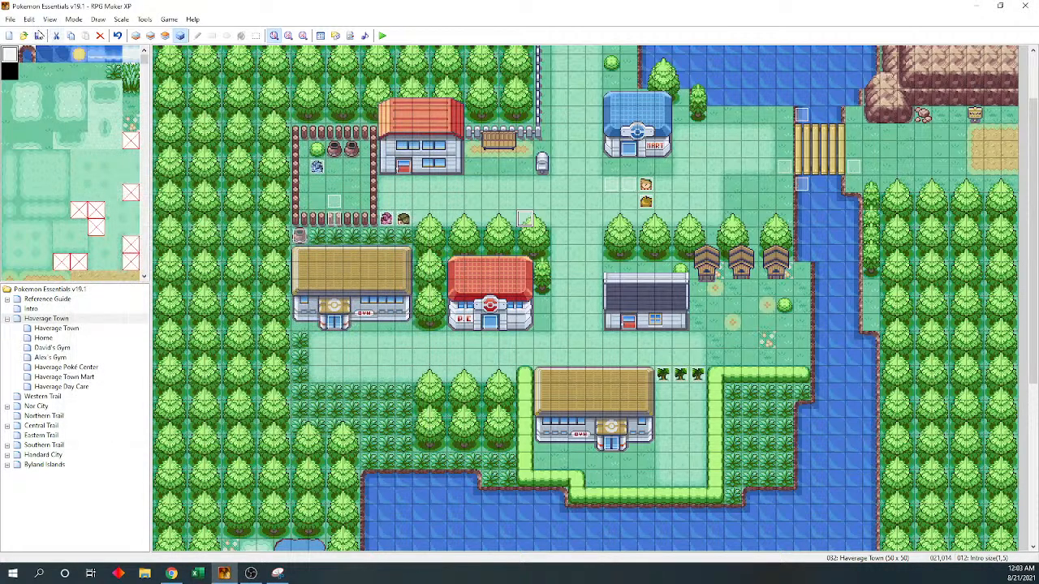
click(39, 34)
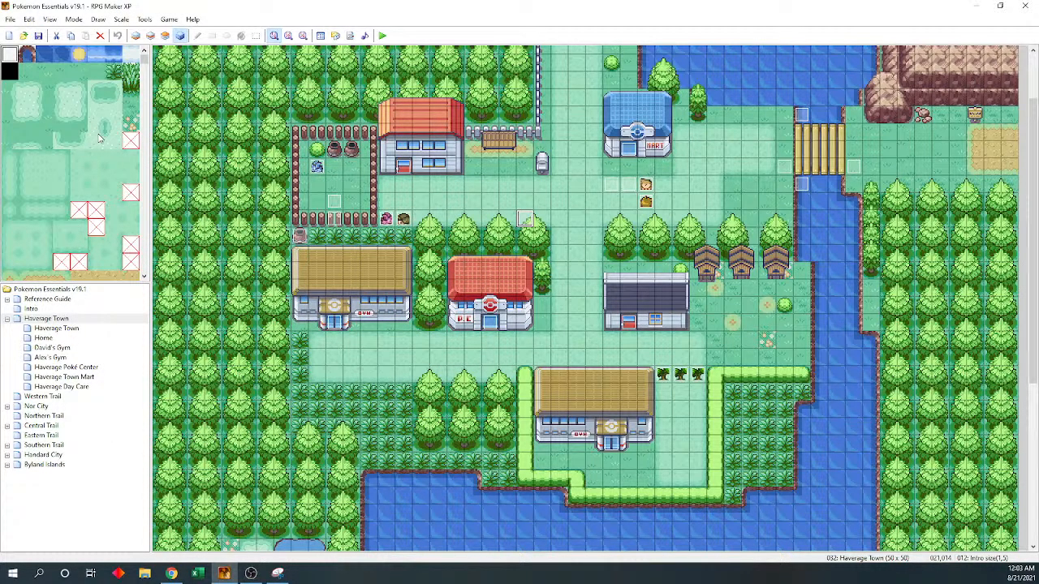